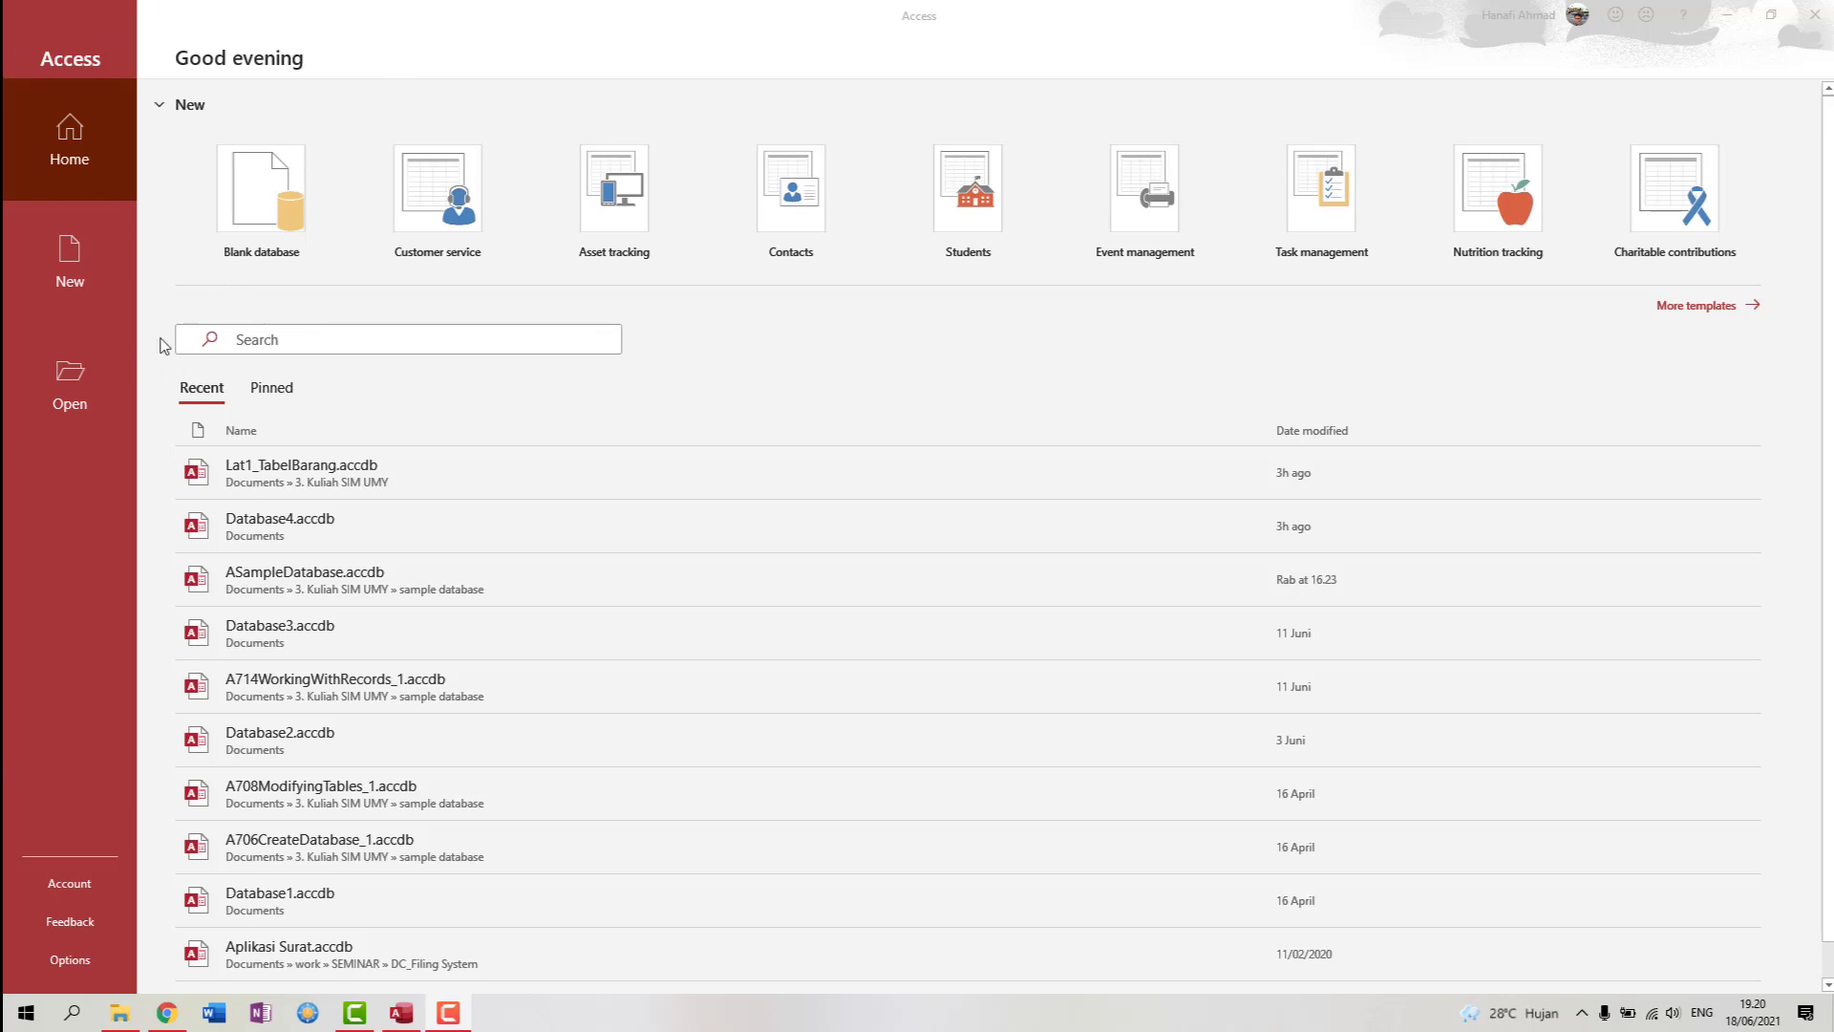
- Create a blank database and close its default empty table without saving it
key("alt+Tab")
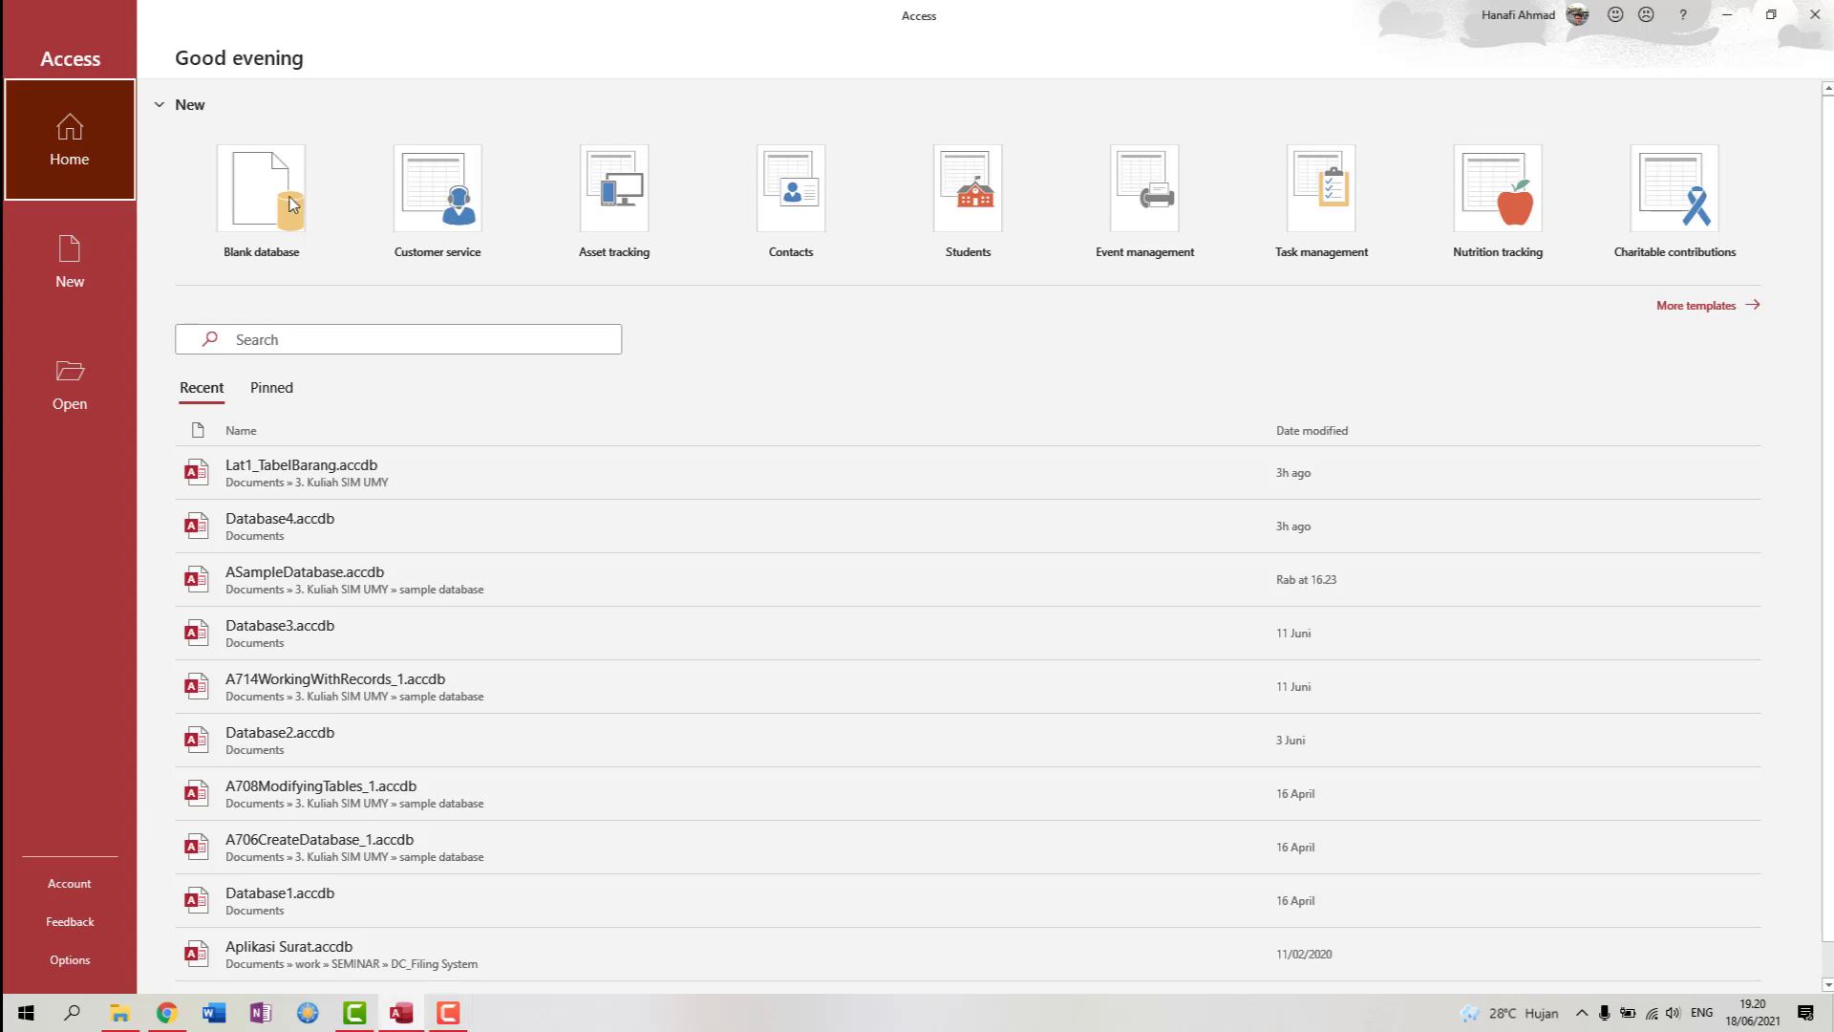
double_click(293, 204)
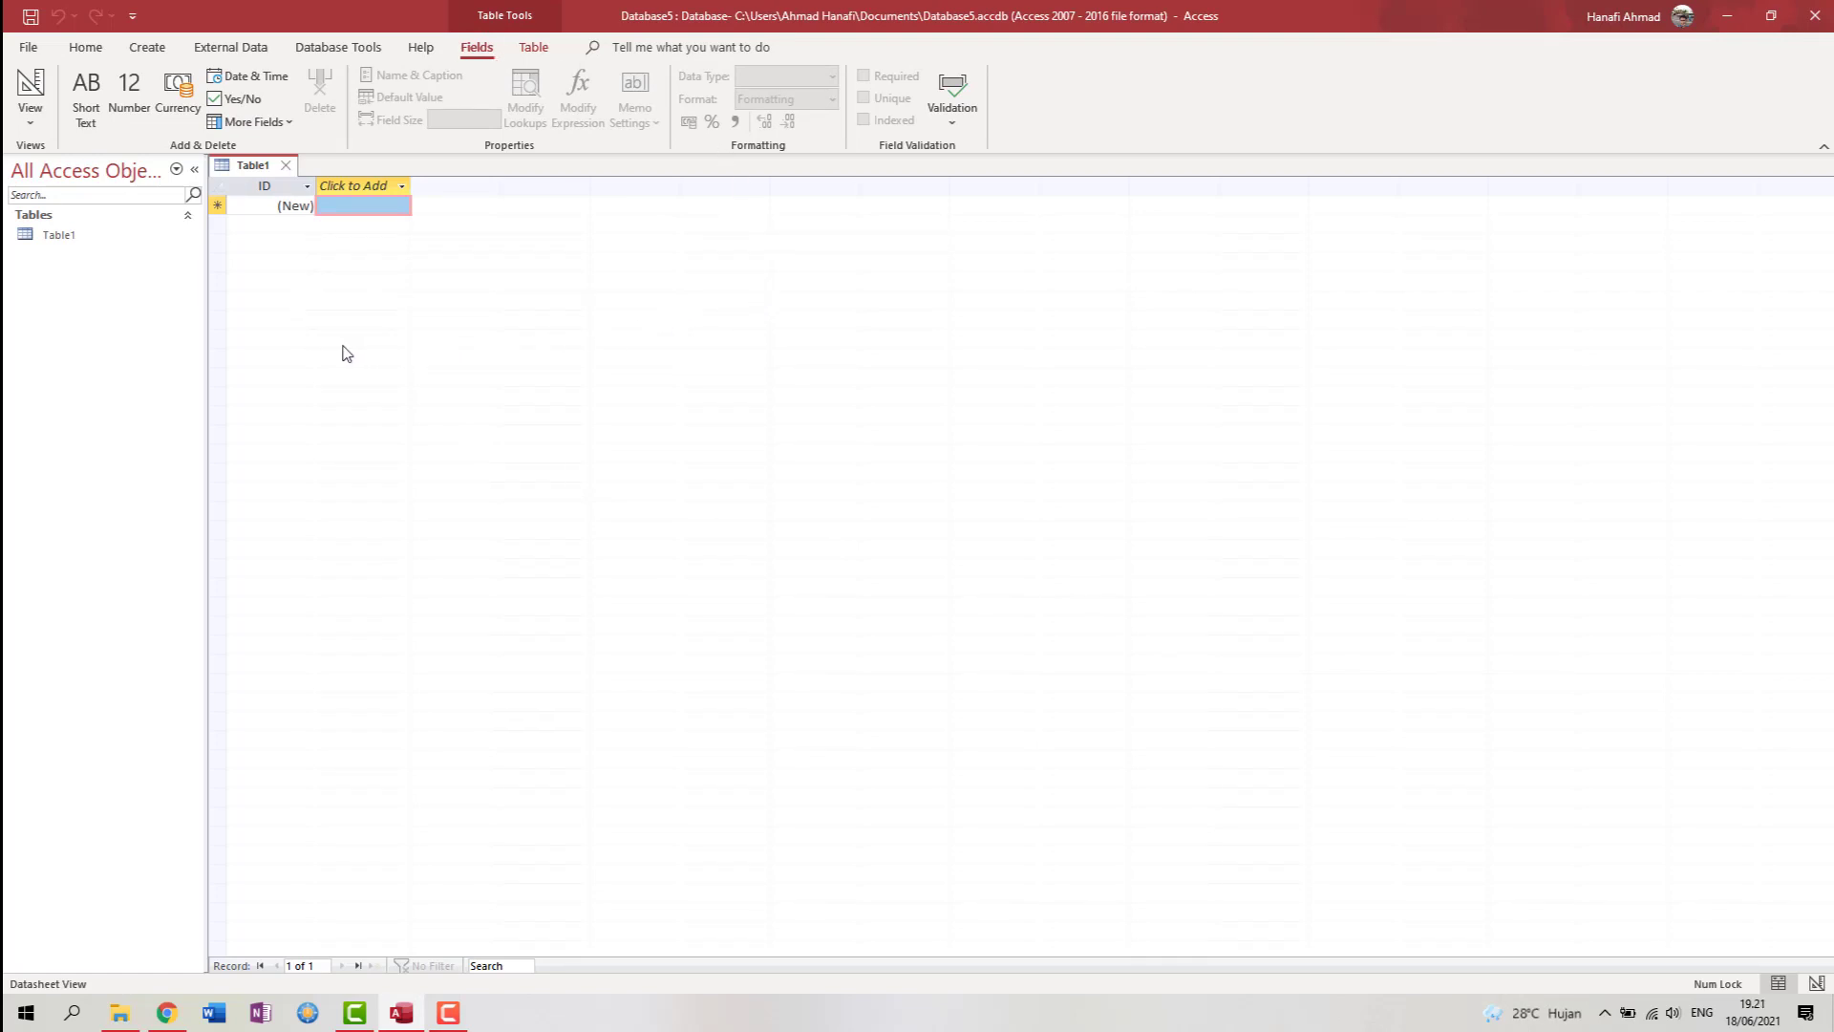
left_click(55, 240)
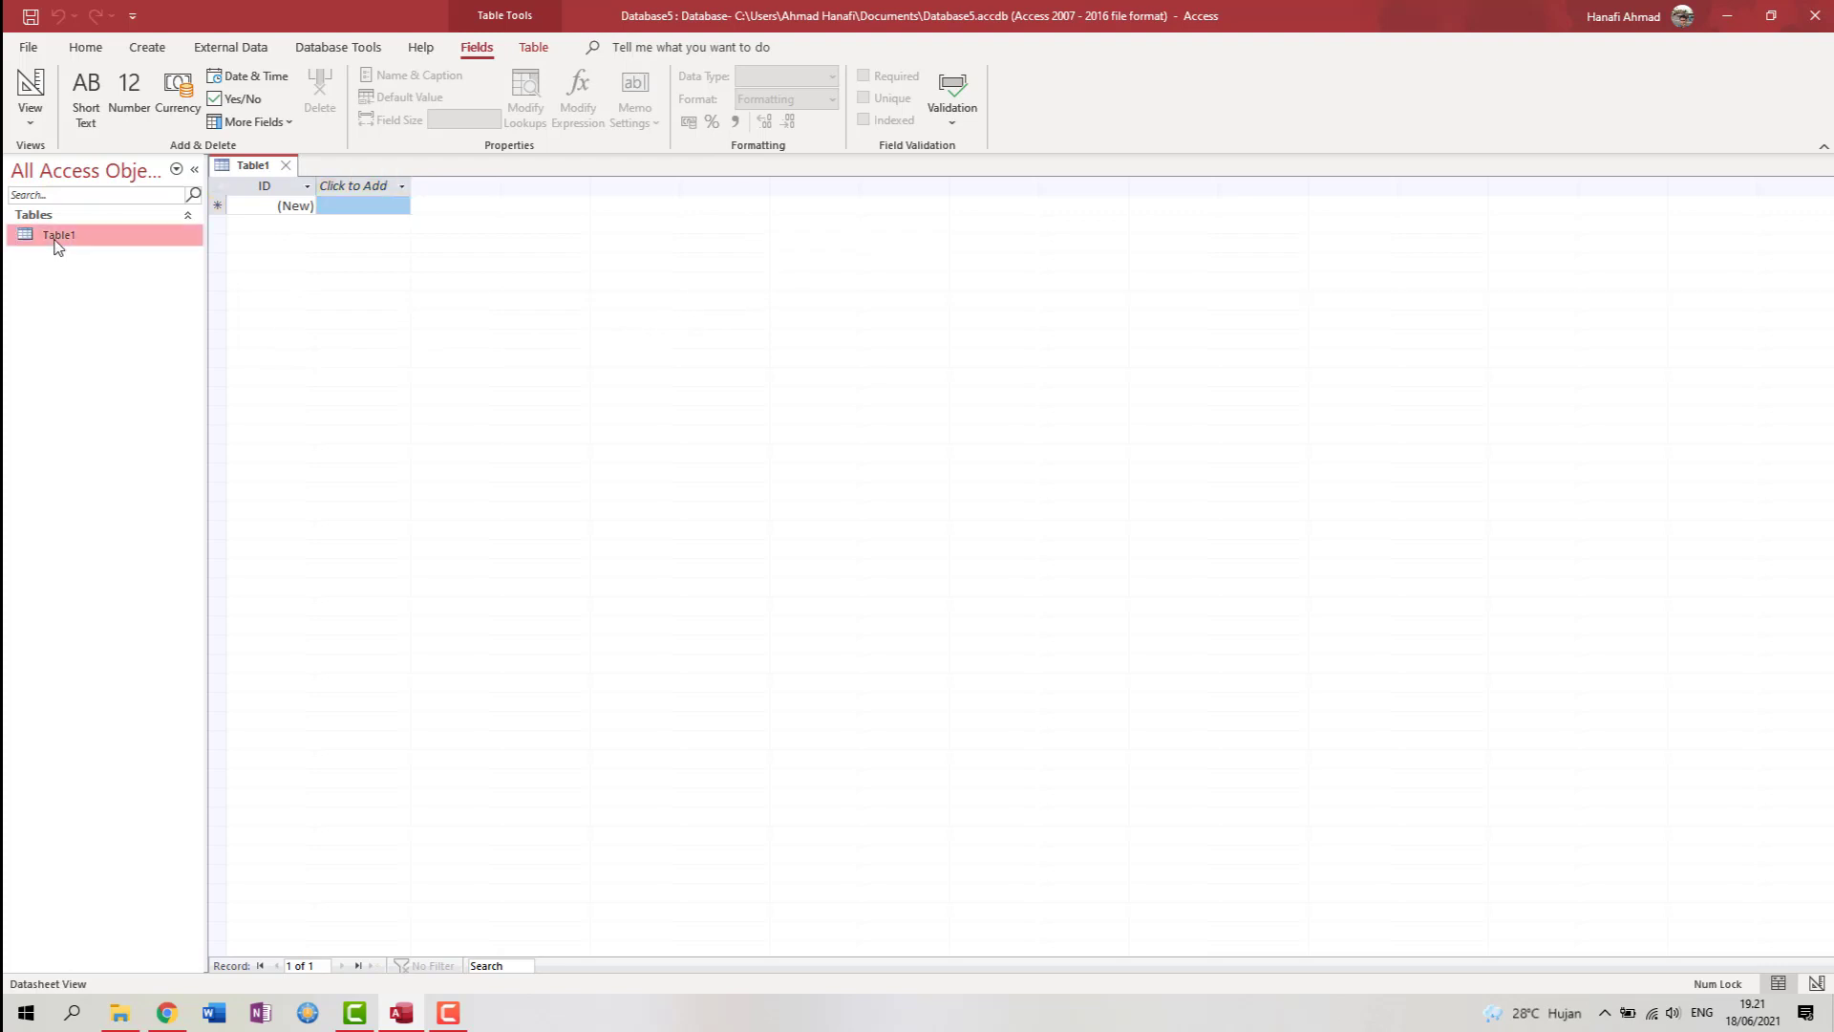
left_click(30, 120)
left_click(127, 303)
left_click(286, 164)
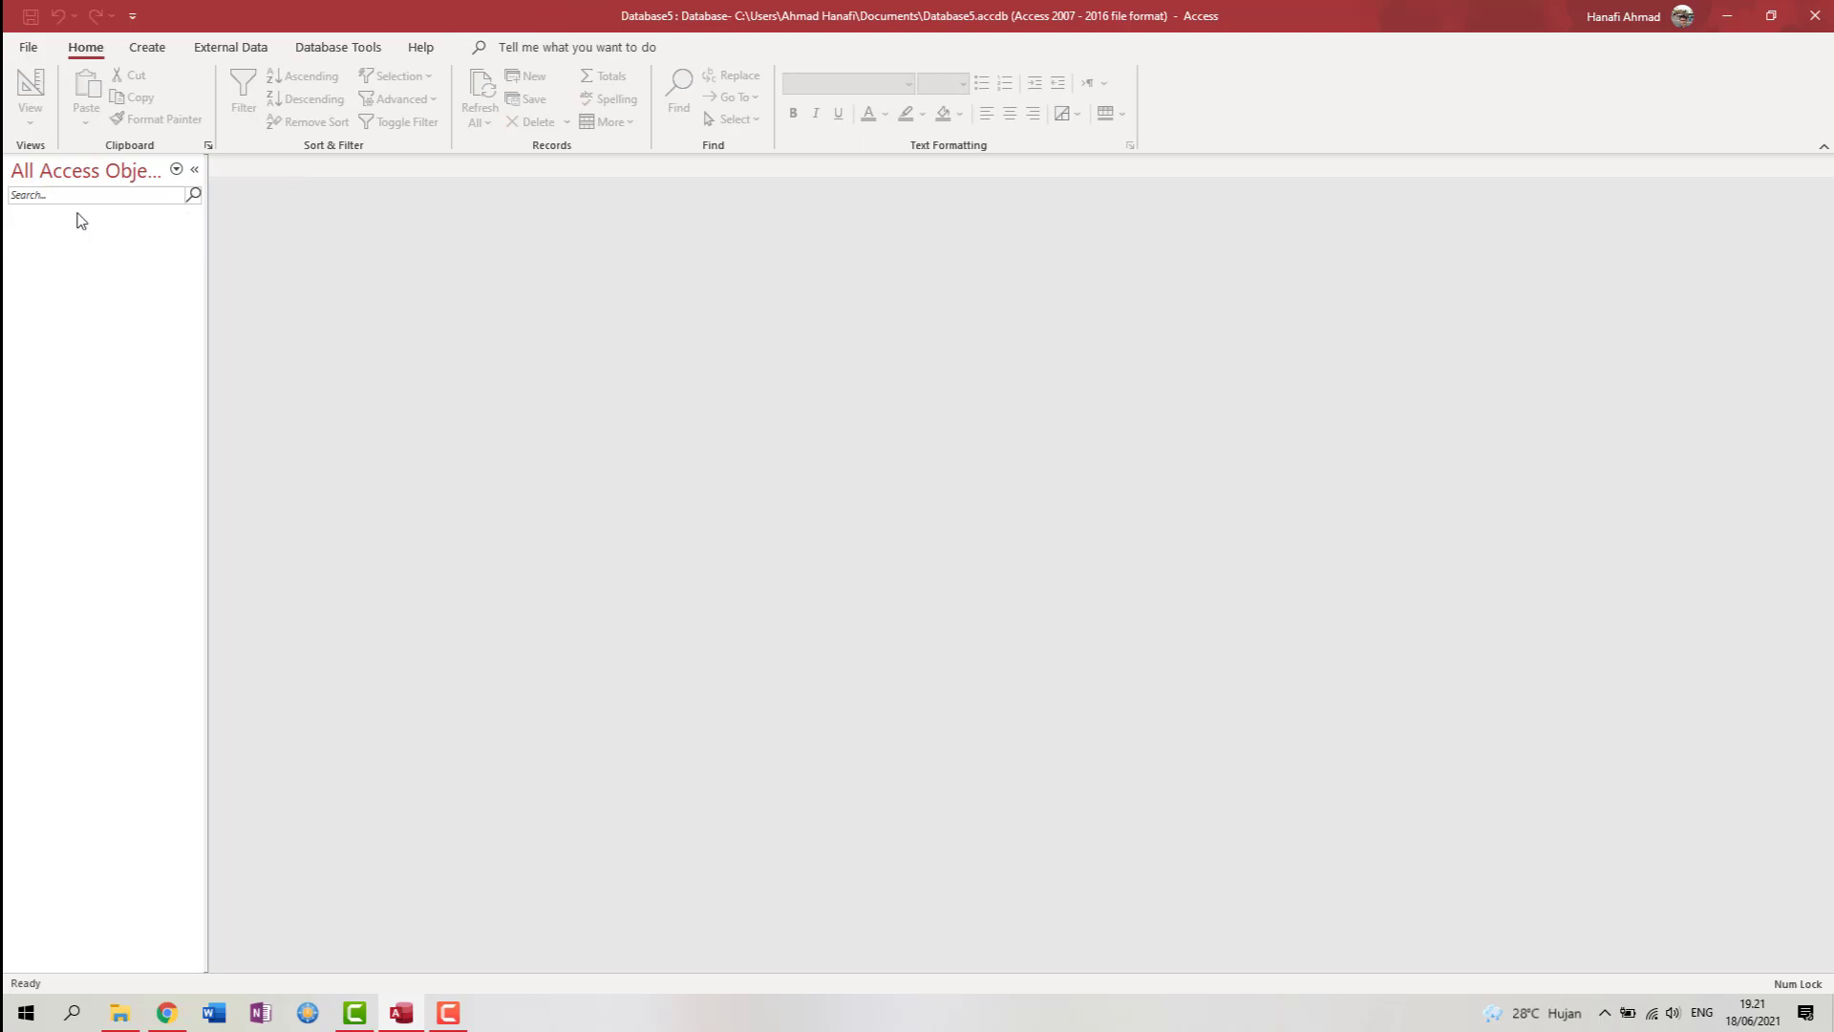
- Start a new table in Design view and add an id_barang field with the Short Text data type
left_click(150, 50)
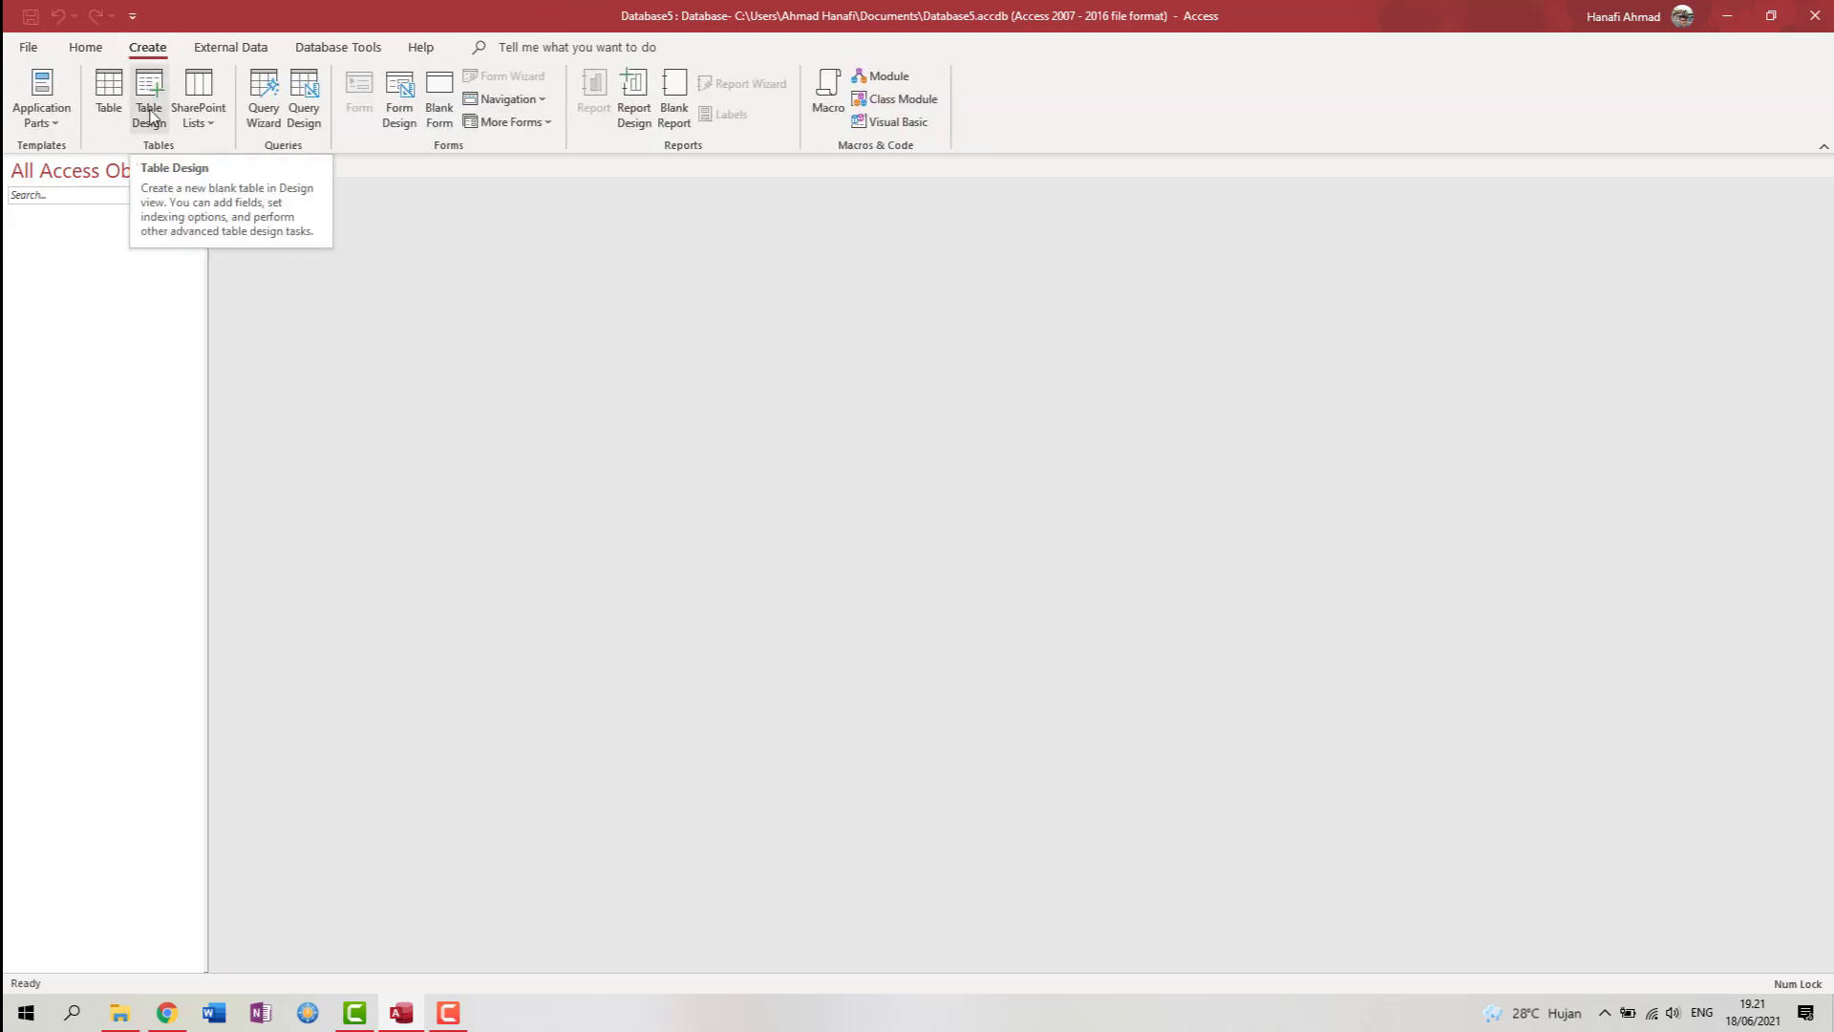
left_click(150, 117)
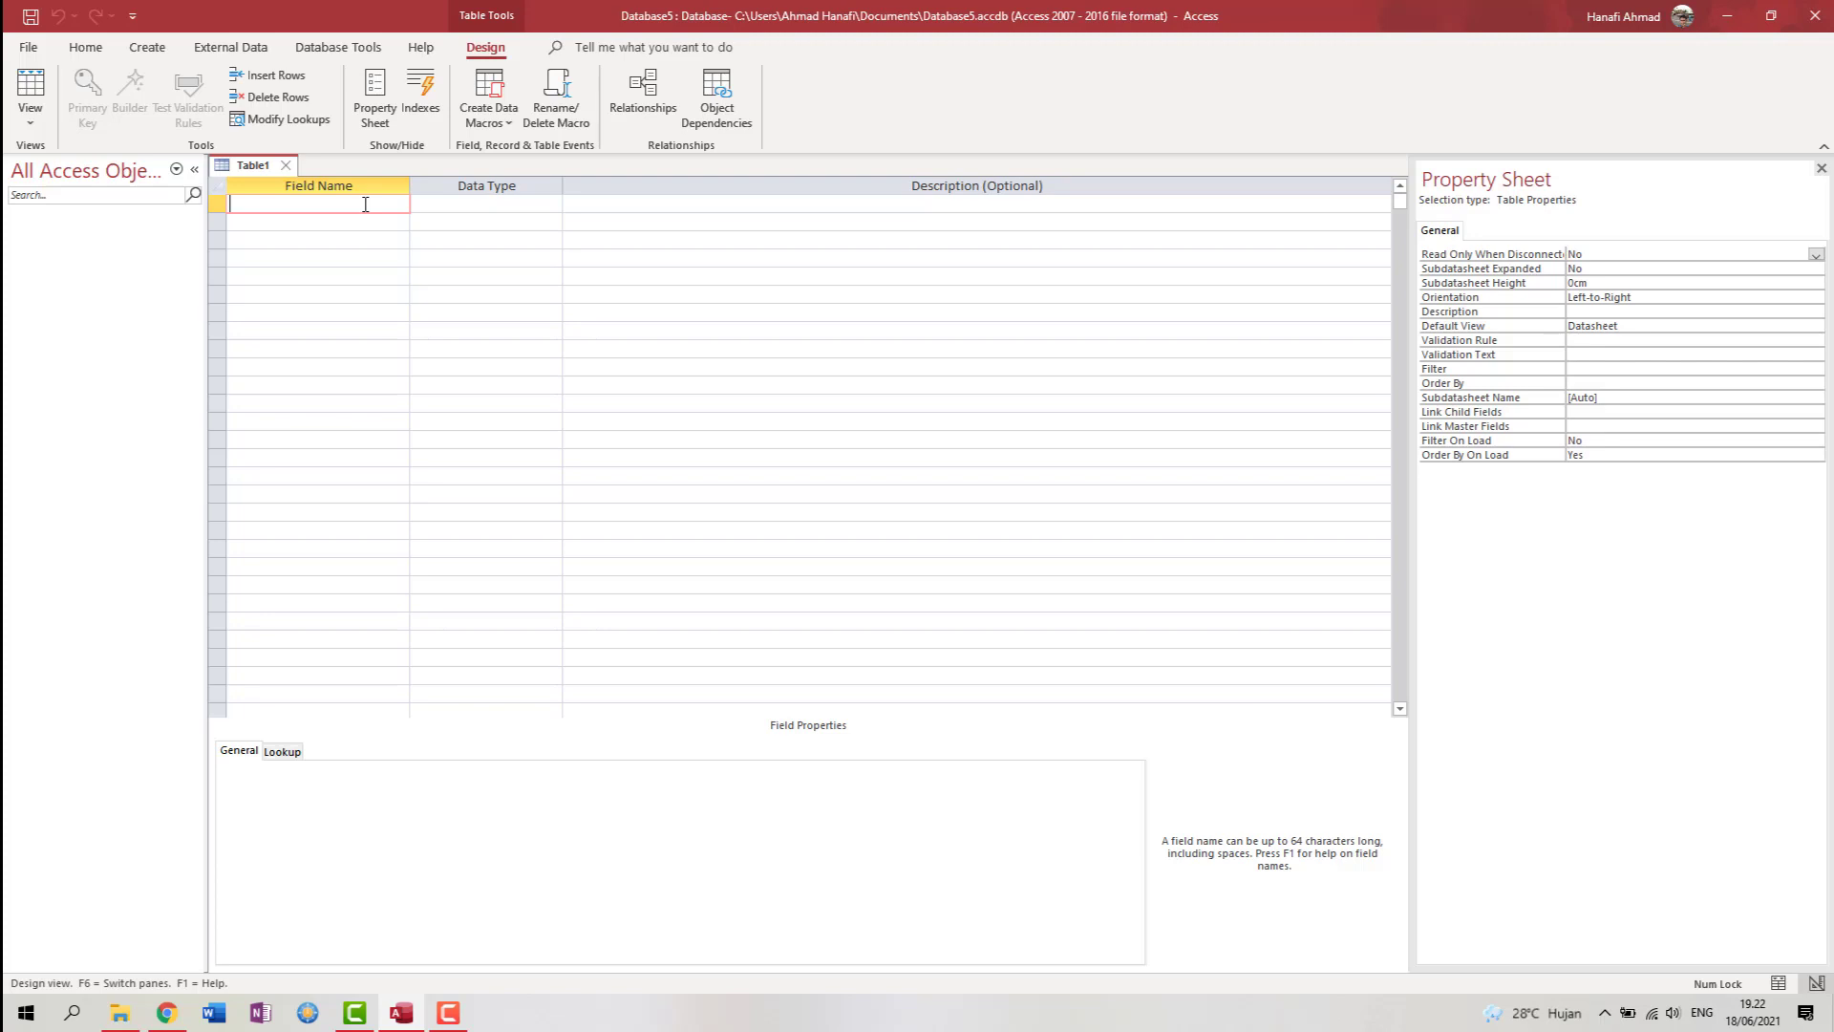
type("id_barang")
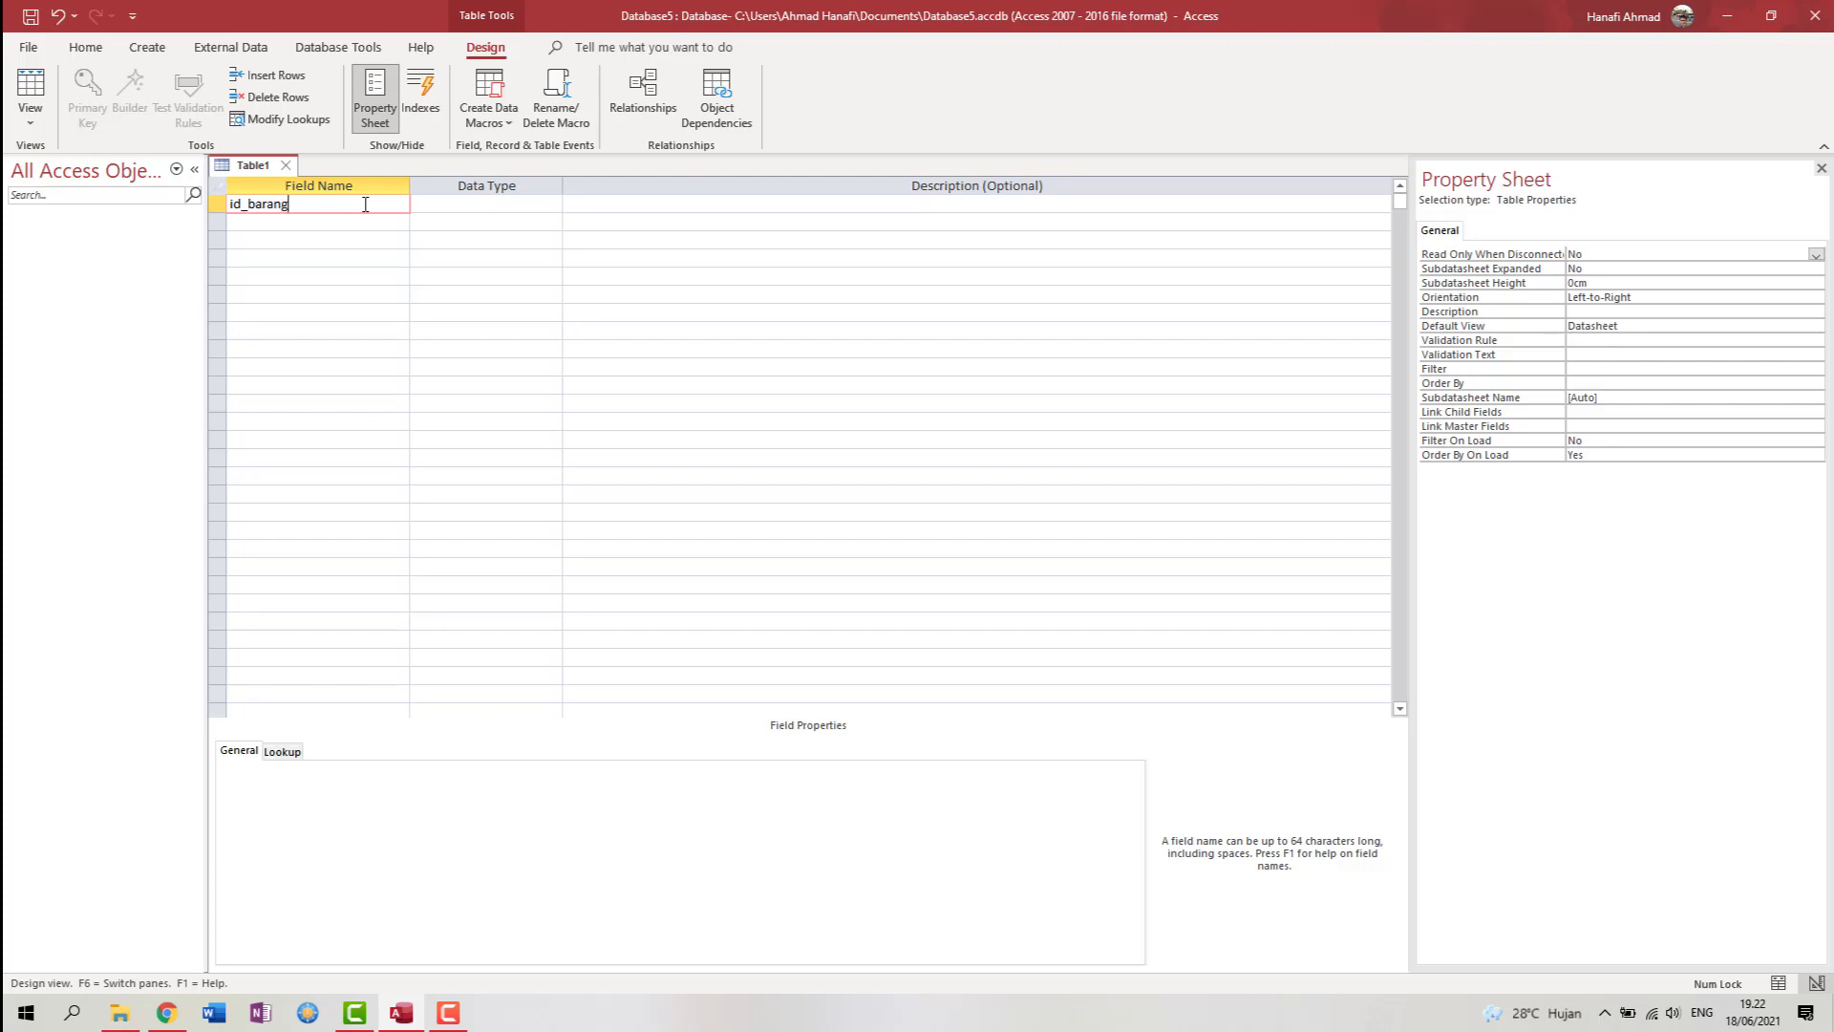
left_click(546, 204)
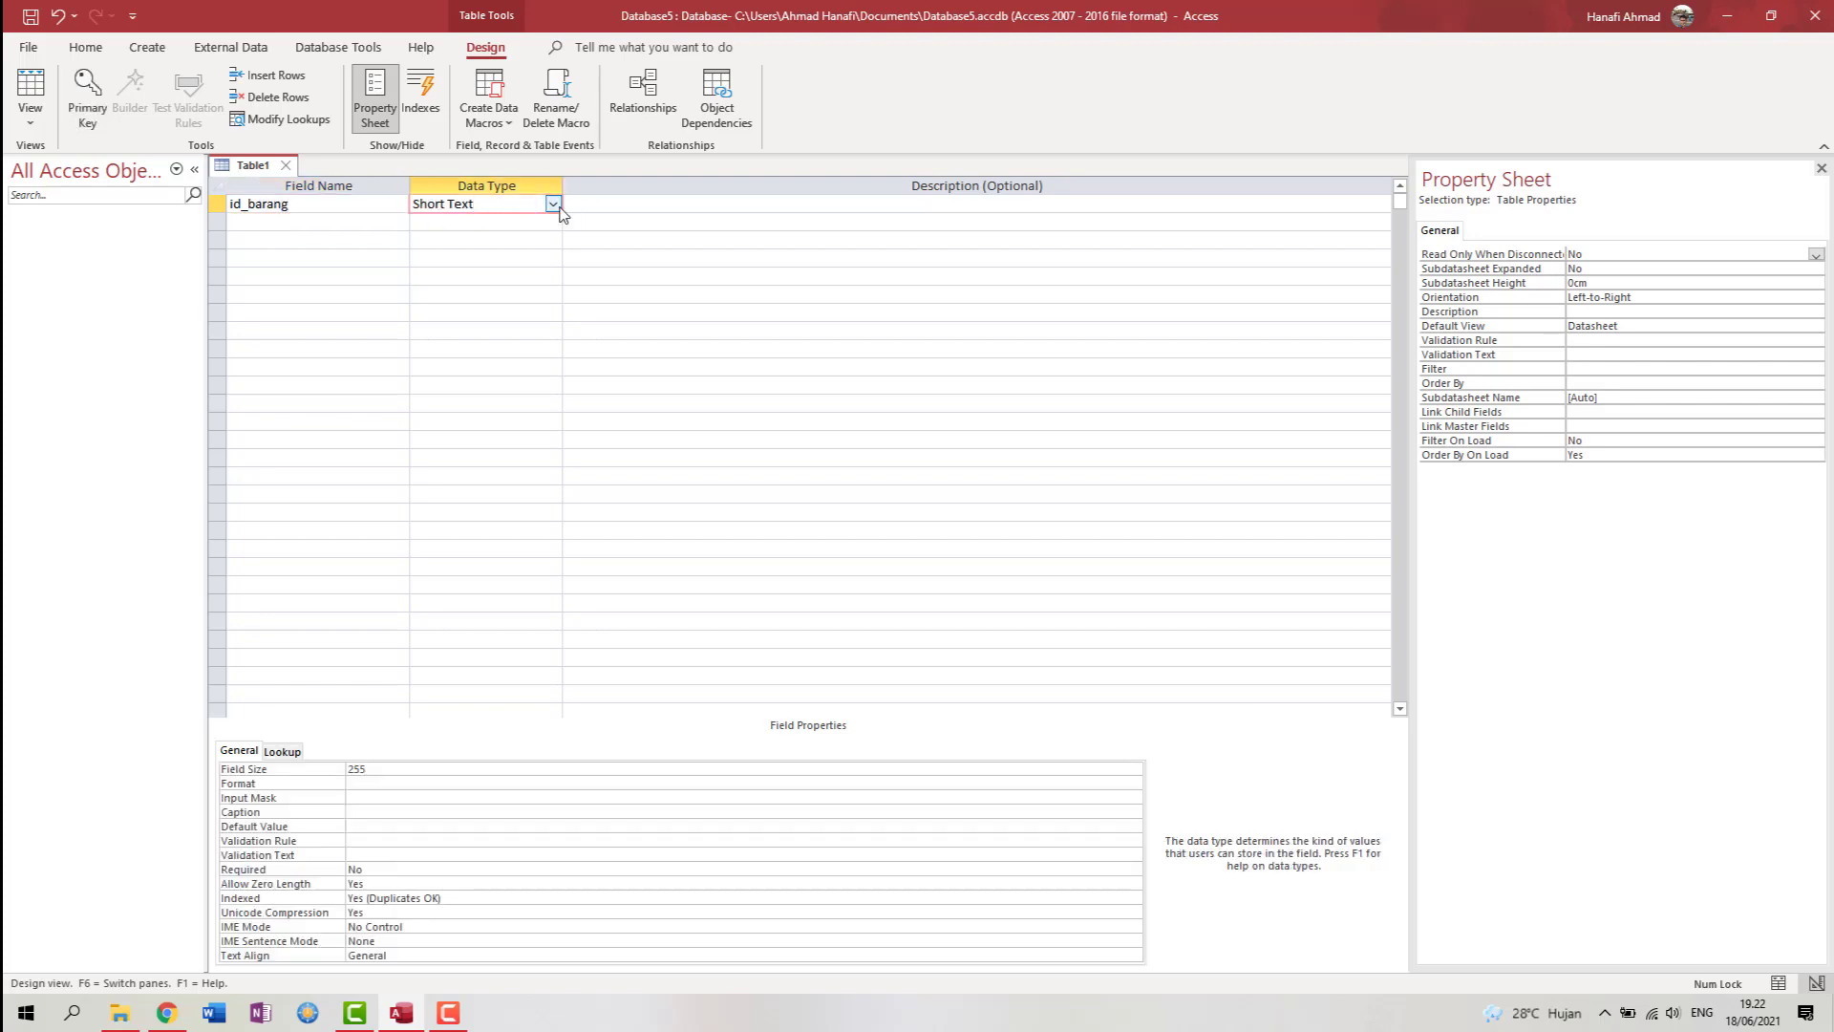
left_click(553, 204)
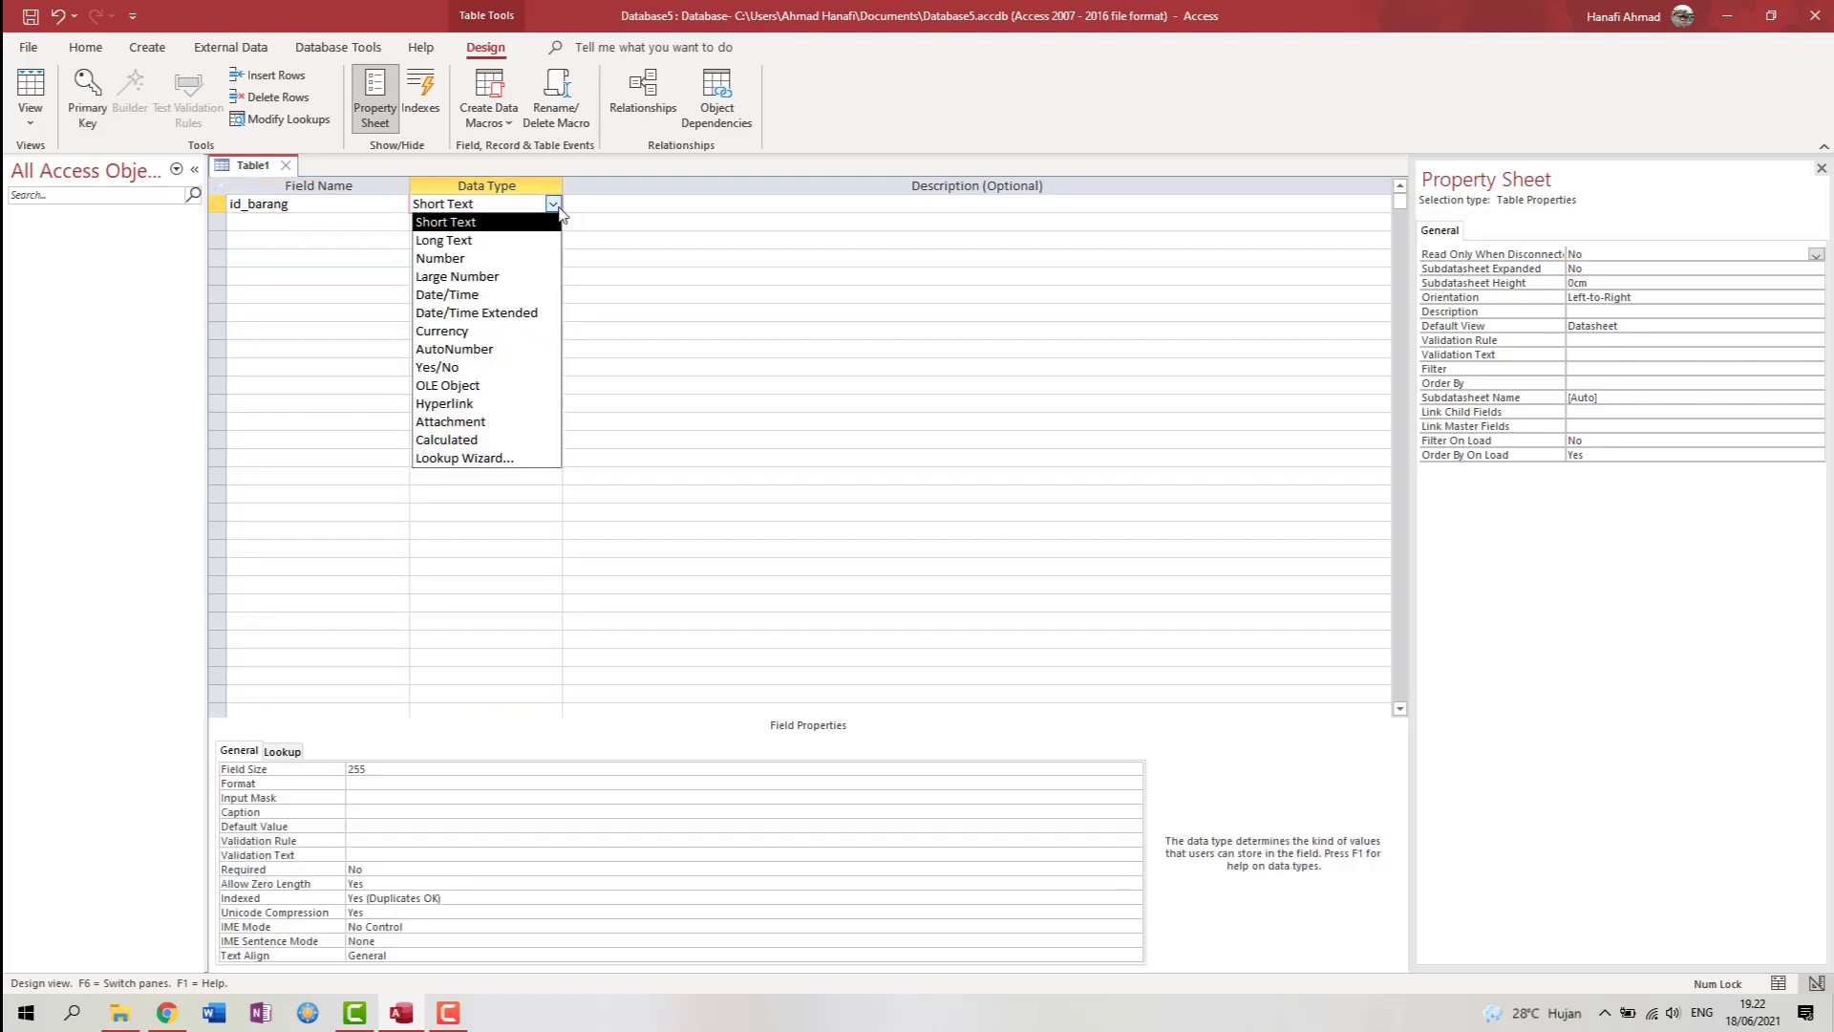
left_click(498, 222)
- Add a second field named nama_barang with the Short Text data type
left_click(261, 221)
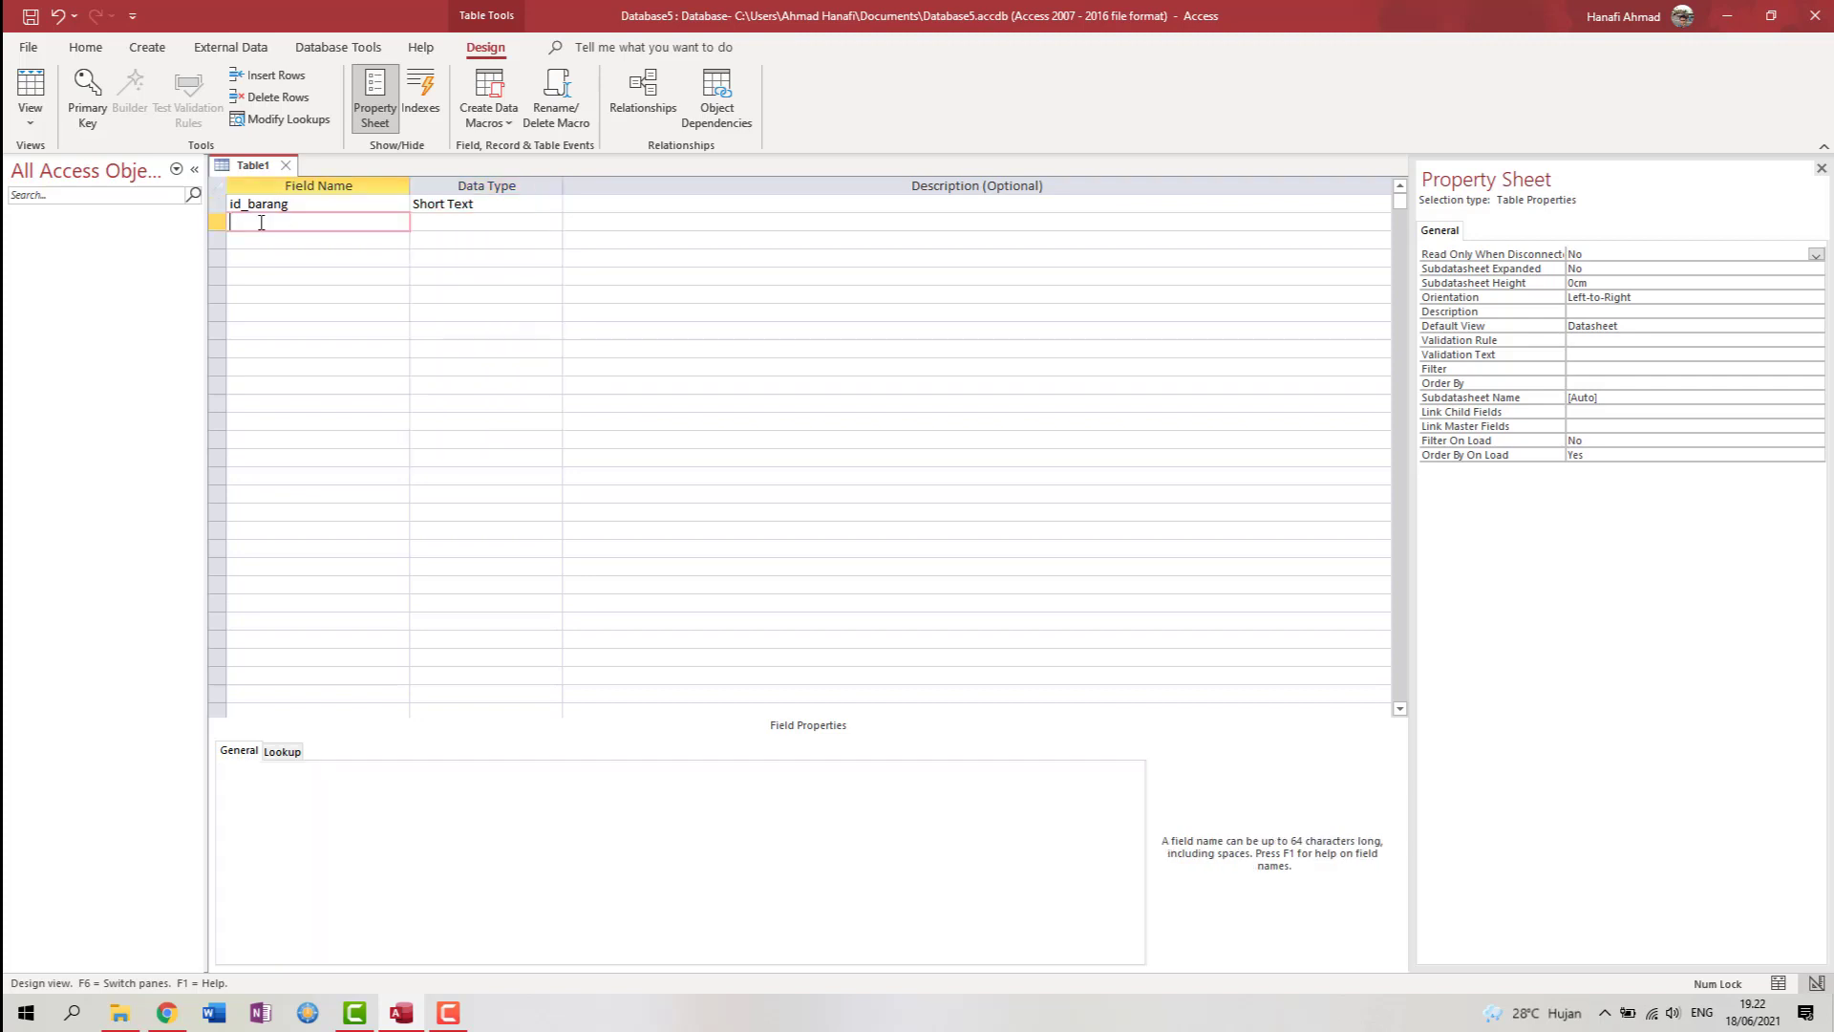
type("nama_barang")
left_click_drag(262, 222, 270, 221)
left_click(244, 204)
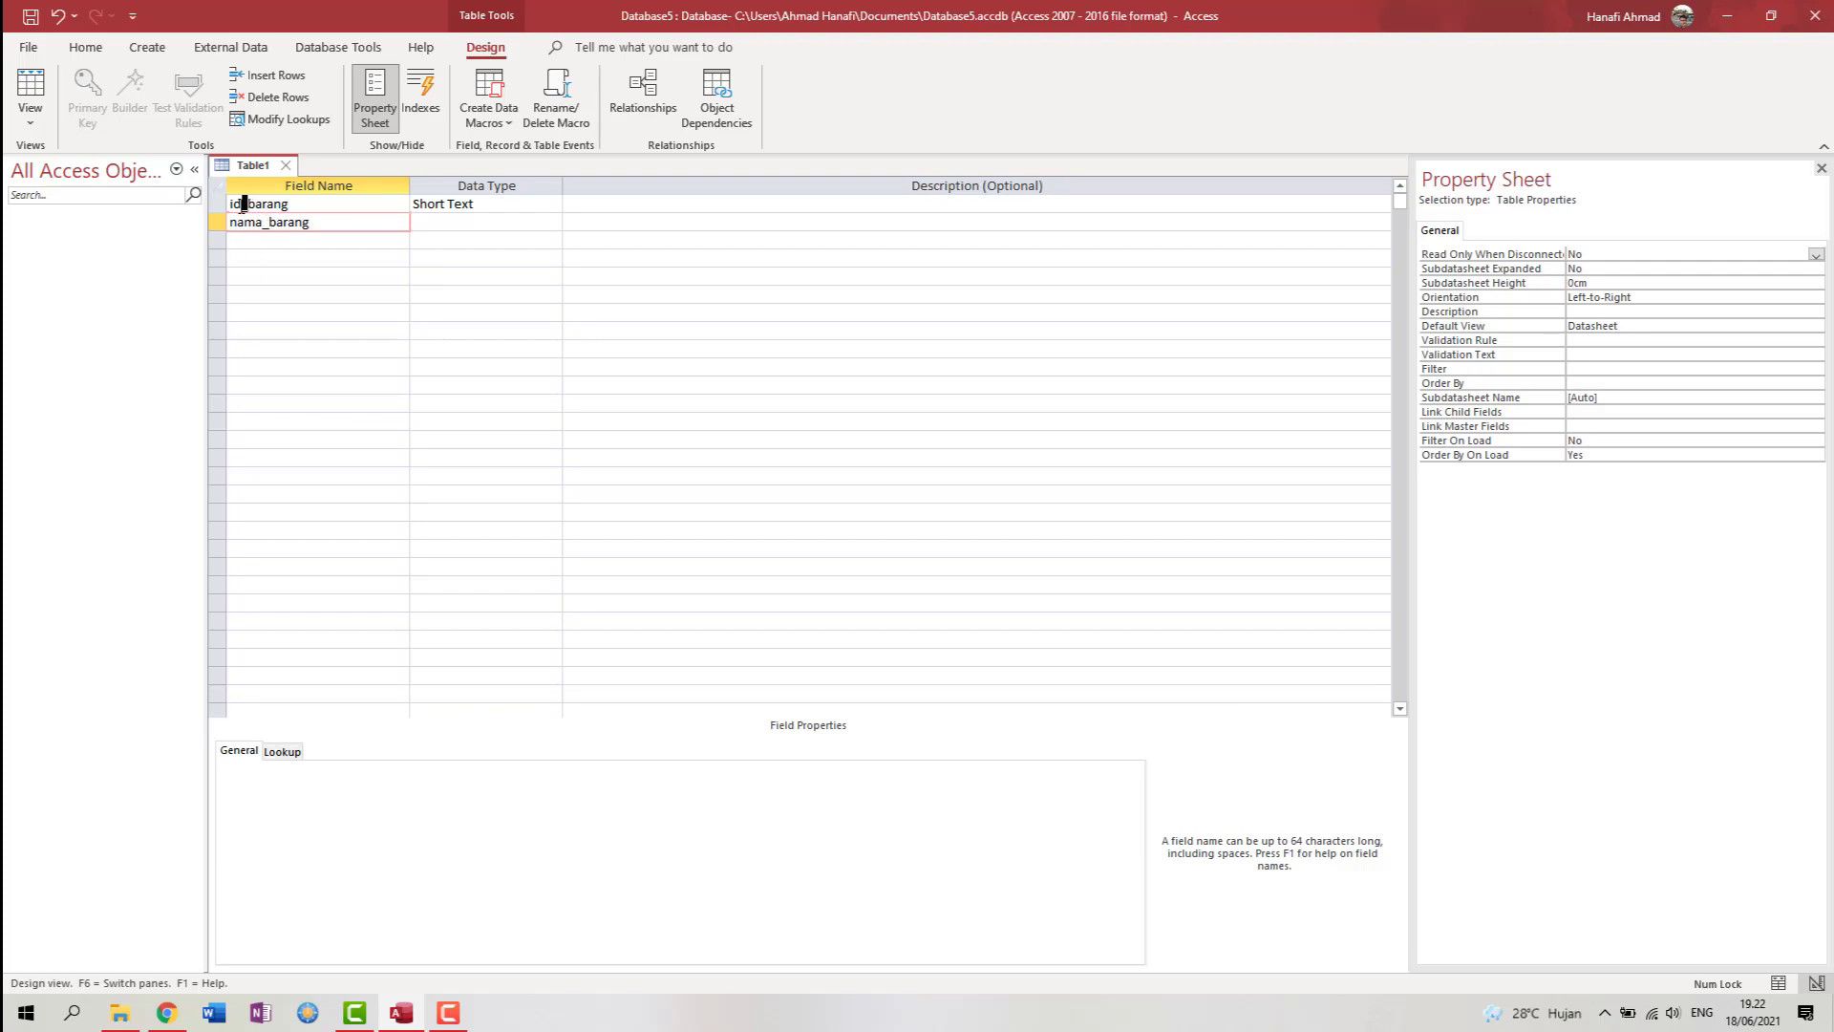
left_click(272, 221)
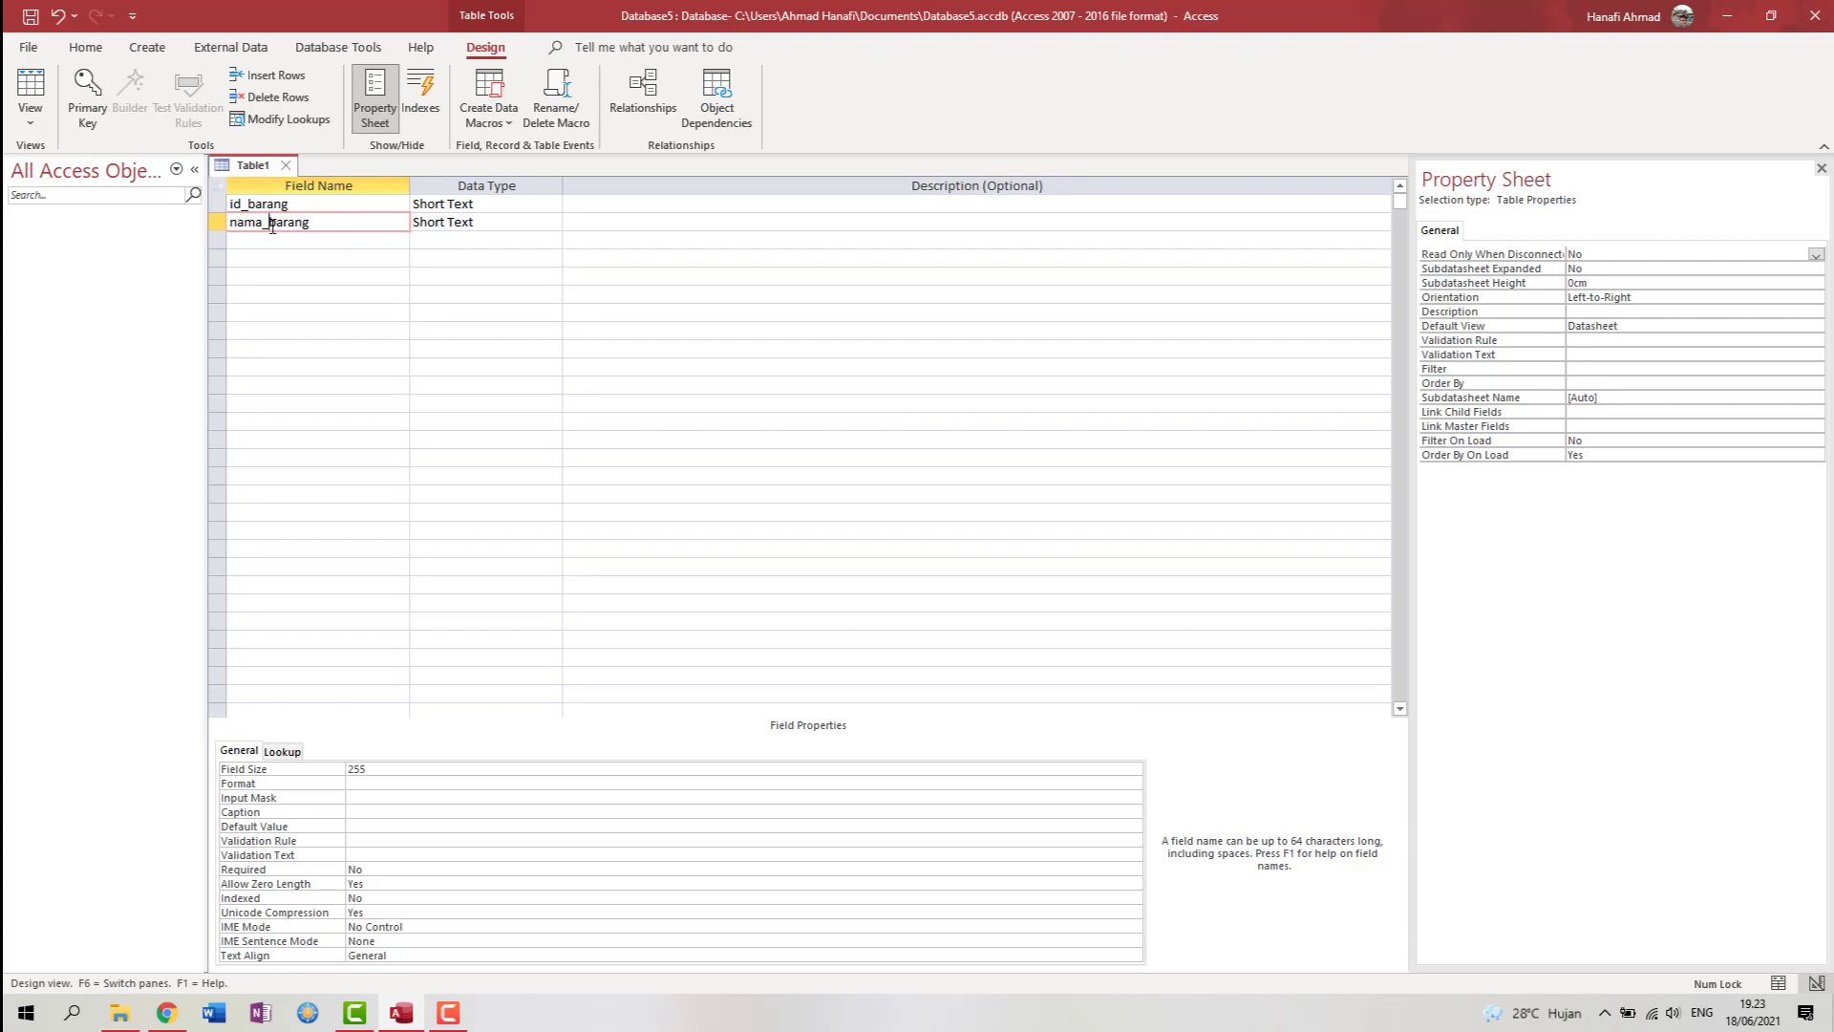
left_click(484, 222)
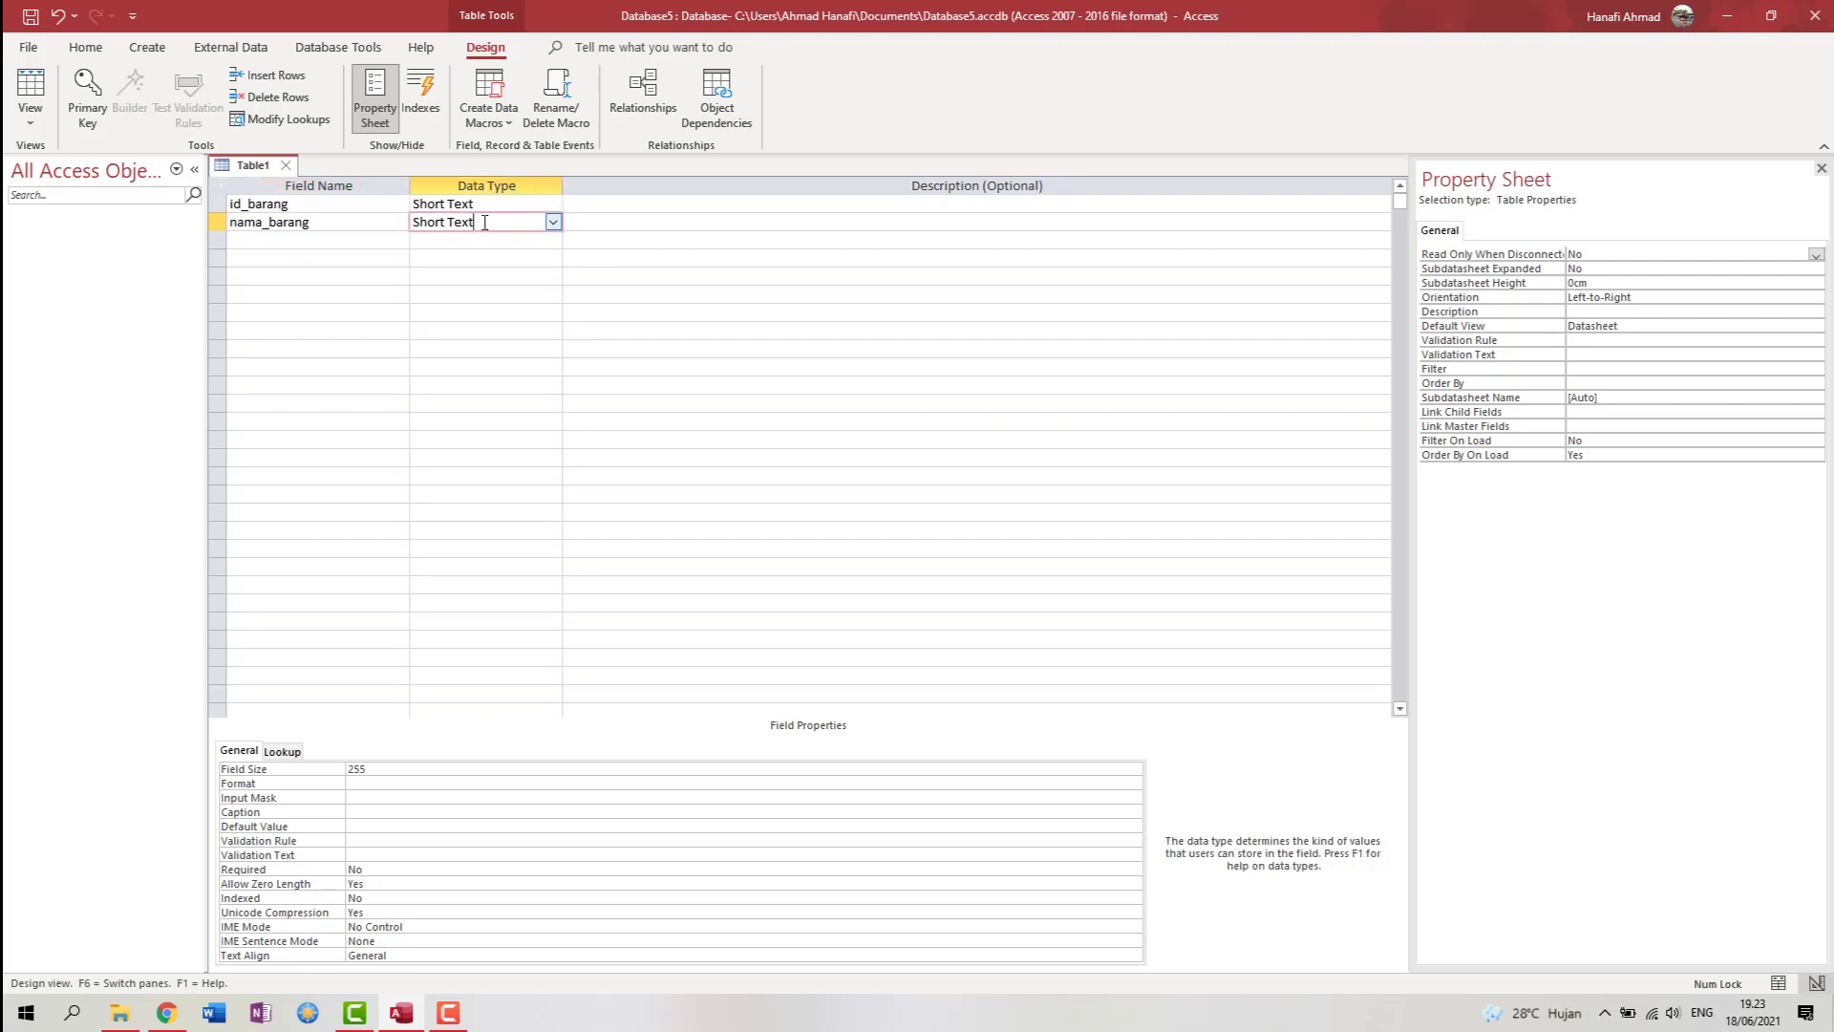
left_click(553, 222)
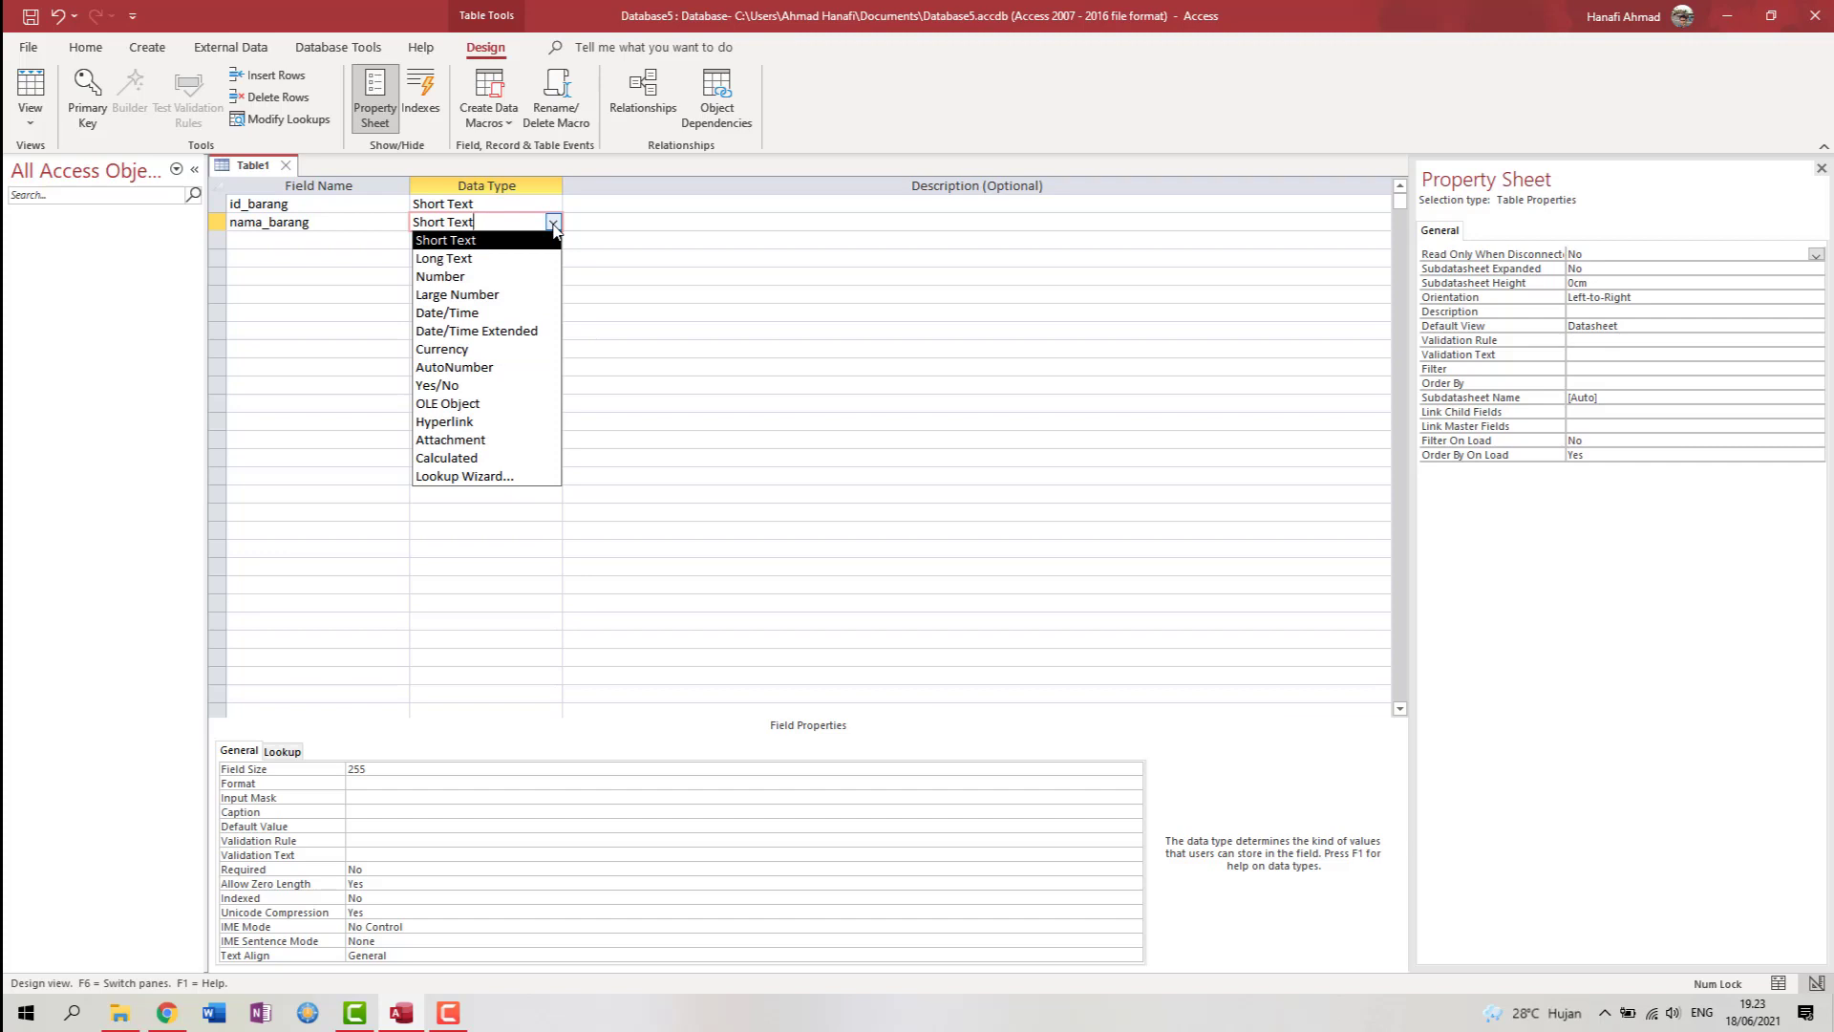
left_click(445, 240)
- Add a third field named kategori, keeping the default Short Text data type
left_click(322, 241)
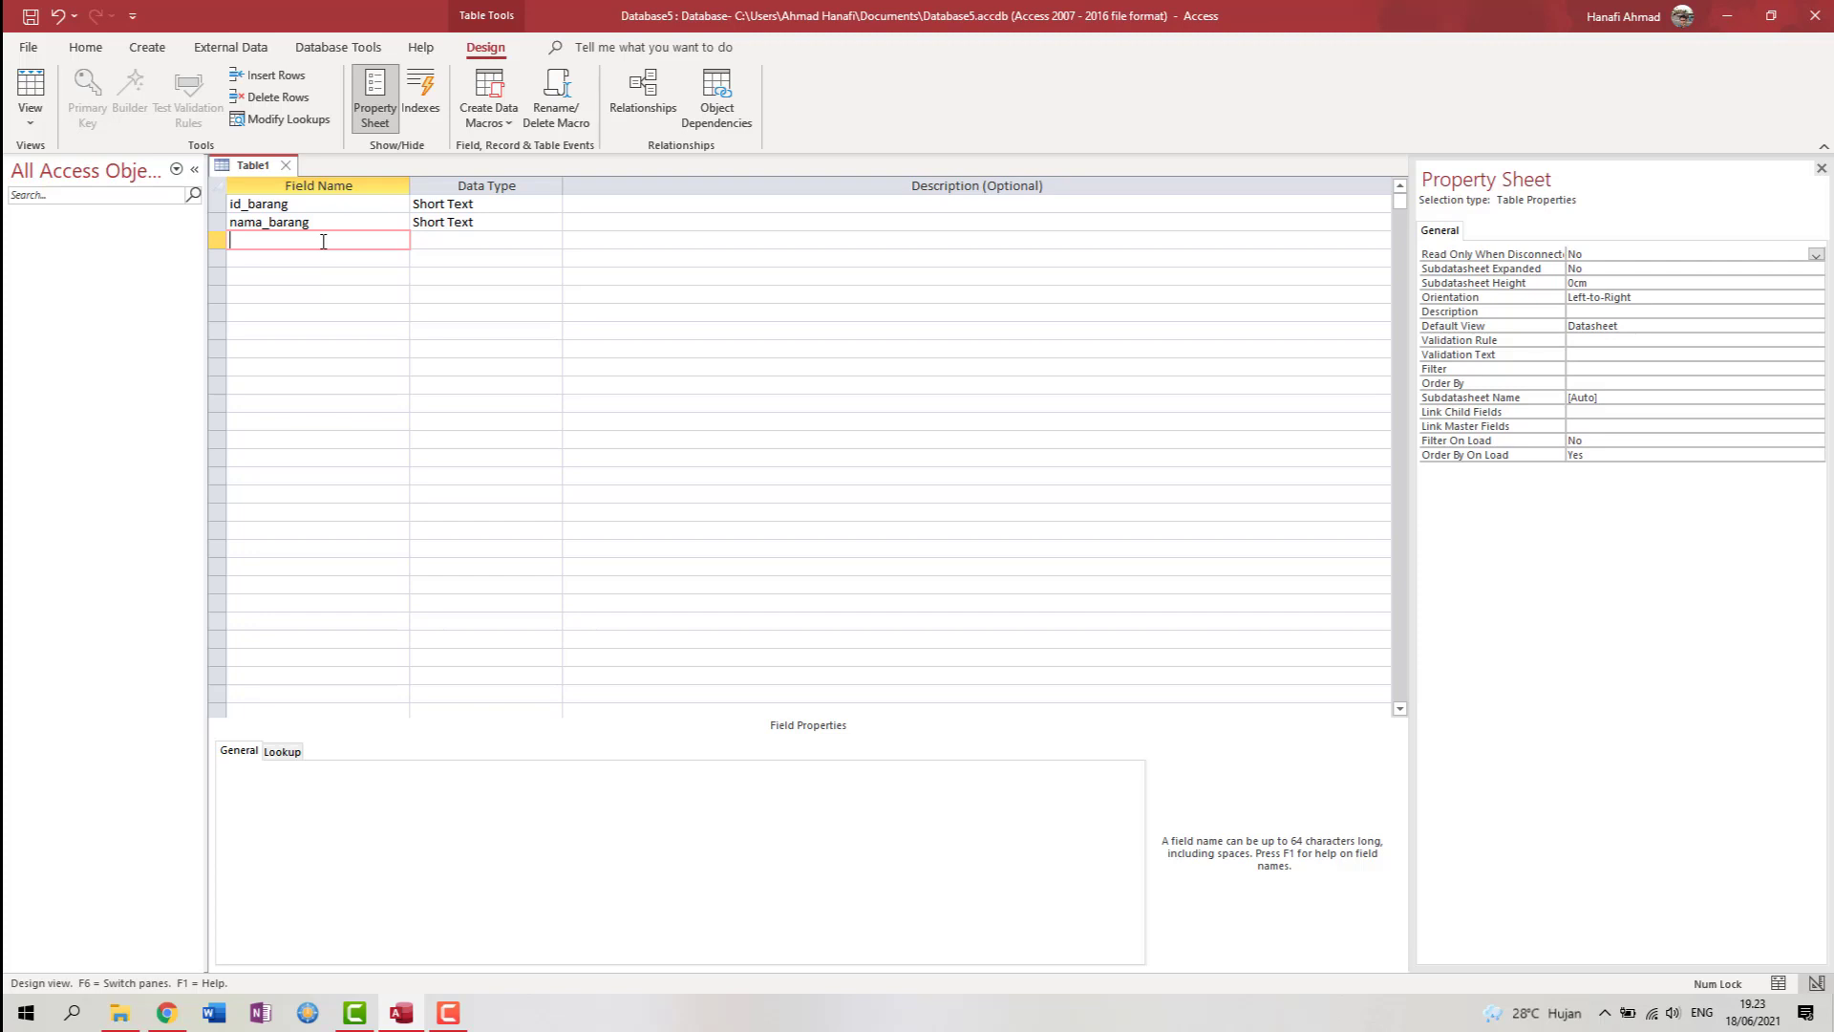
type("st")
key("BackSpace")
type("kate")
key("BackSpace")
key("BackSpace")
key("BackSpace")
key("BackSpace")
type("kategori")
key("Tab")
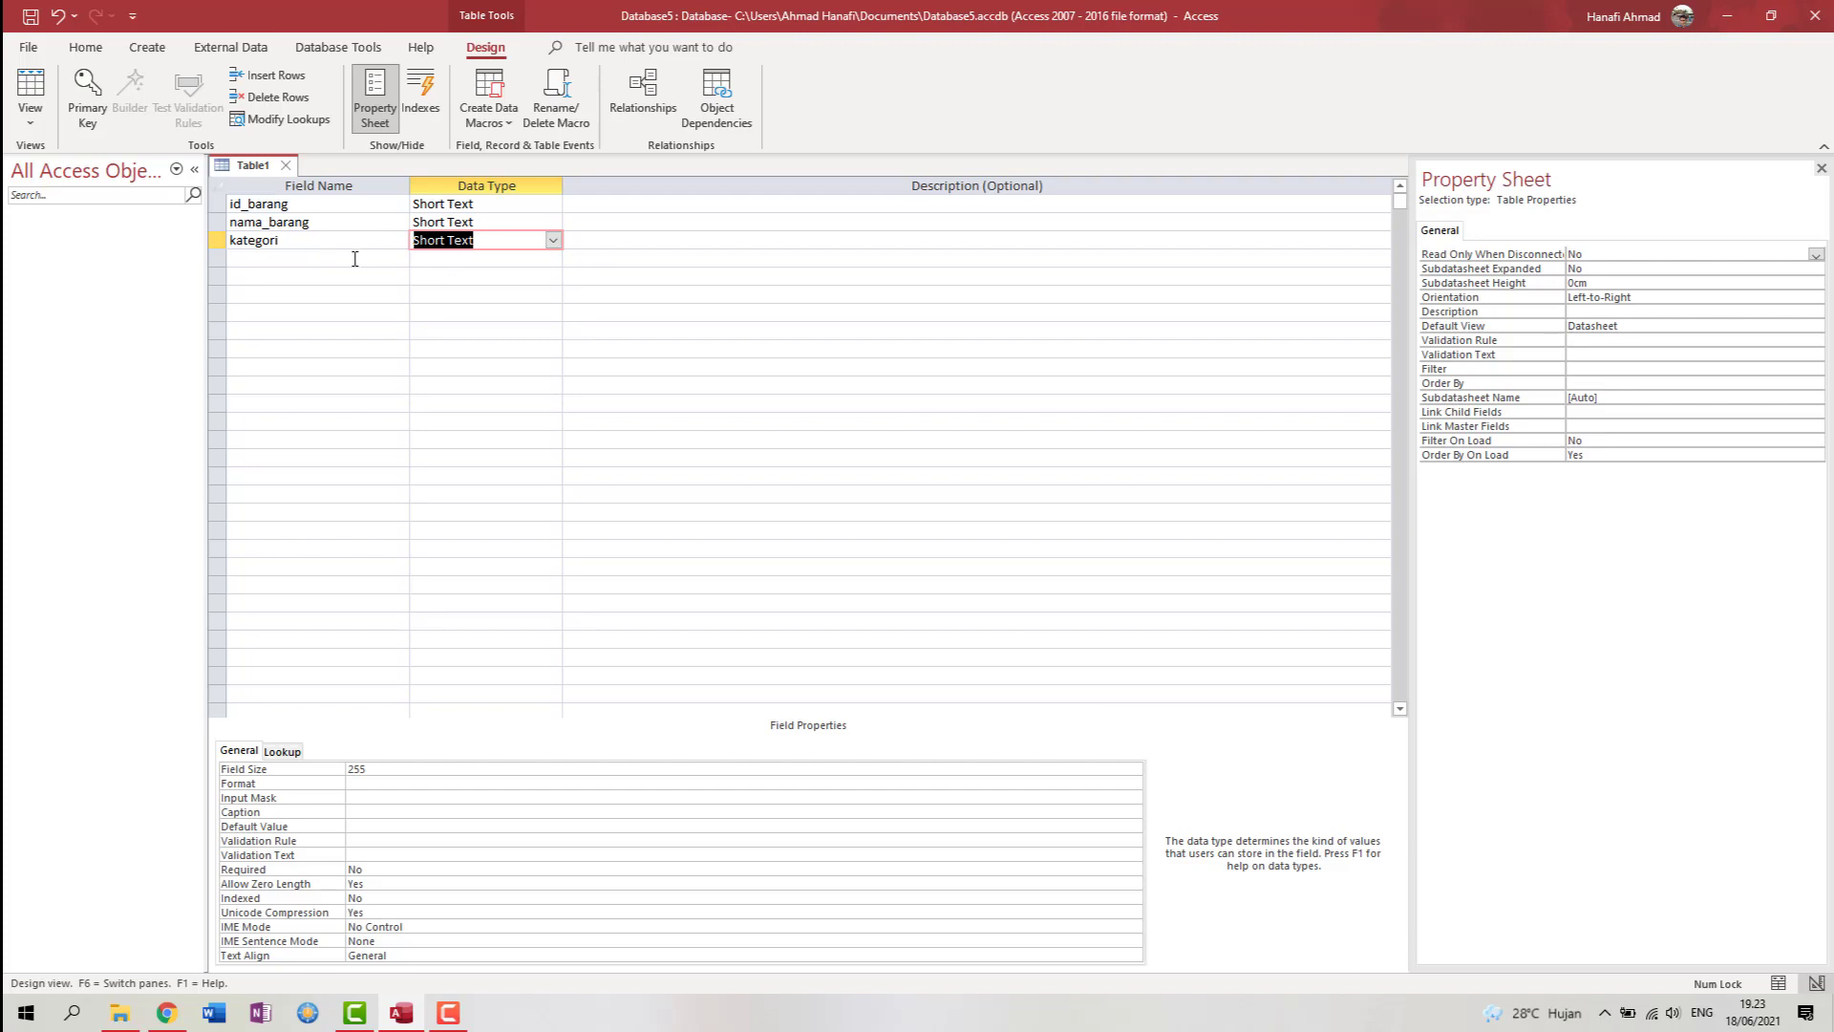
- Add a fourth field named suplier, keeping the default Short Text data type
left_click(351, 258)
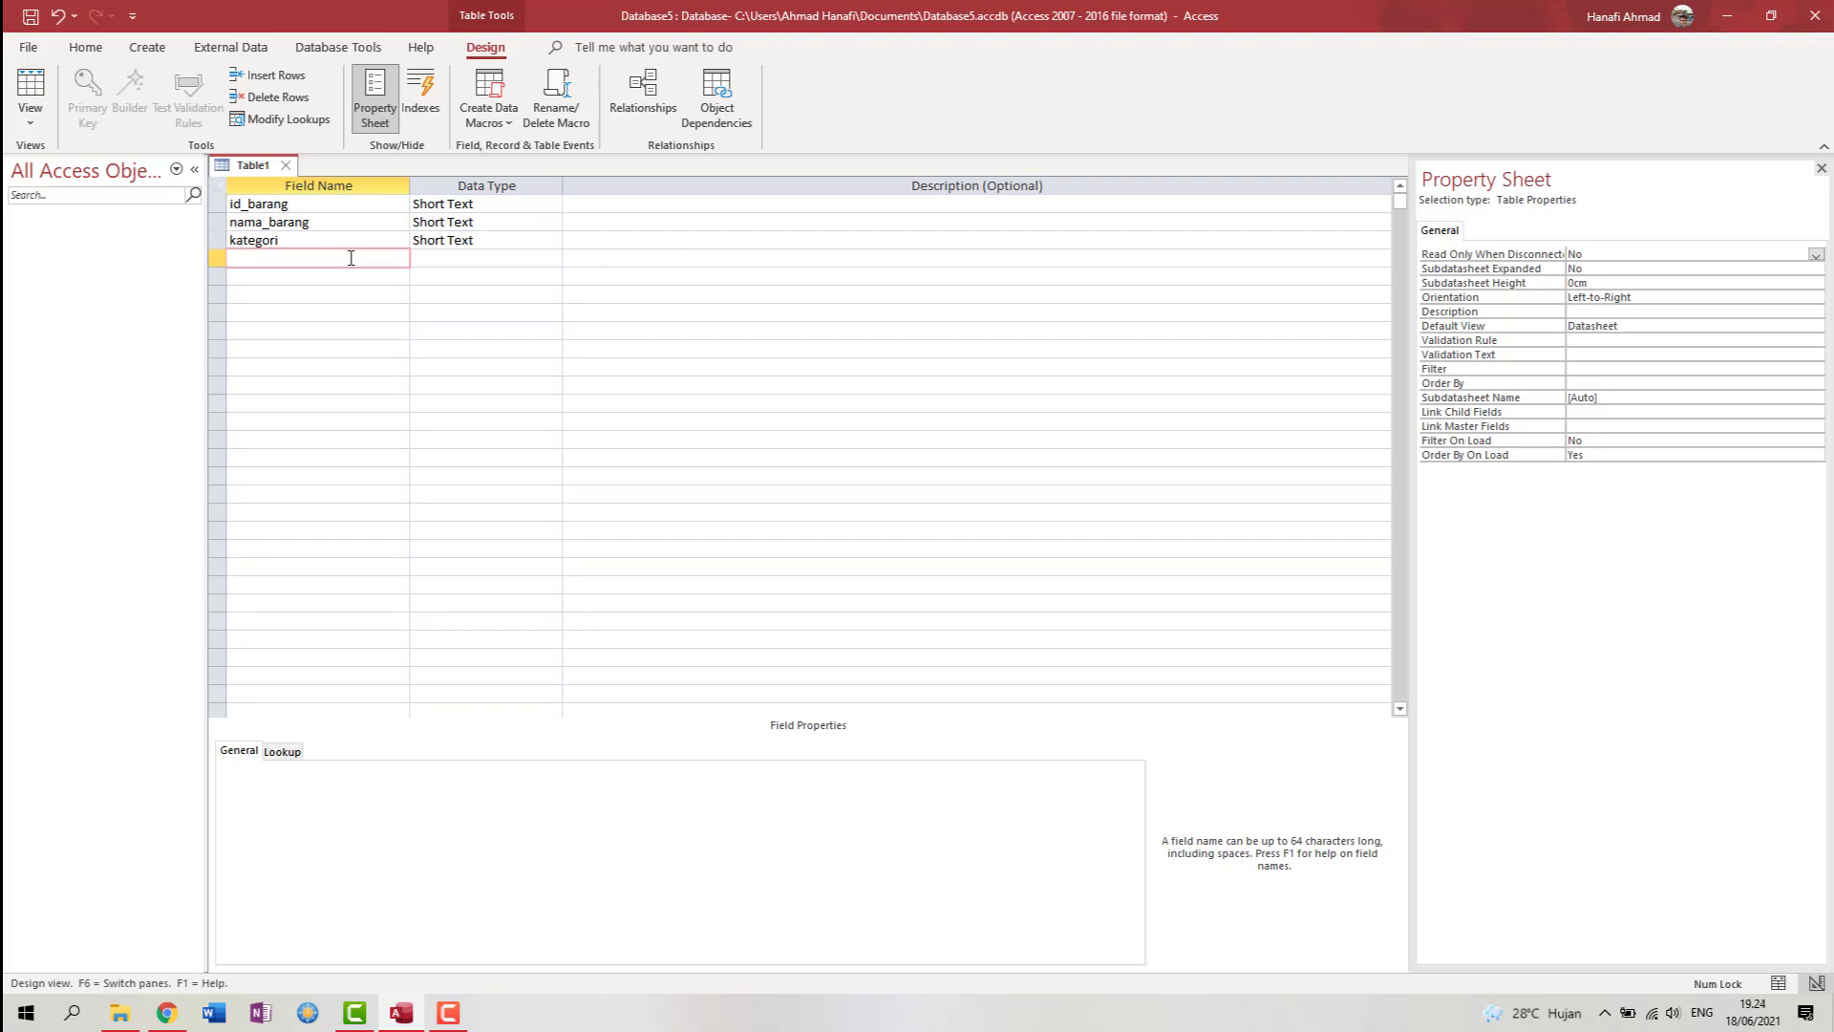
type("suplier")
key("Tab")
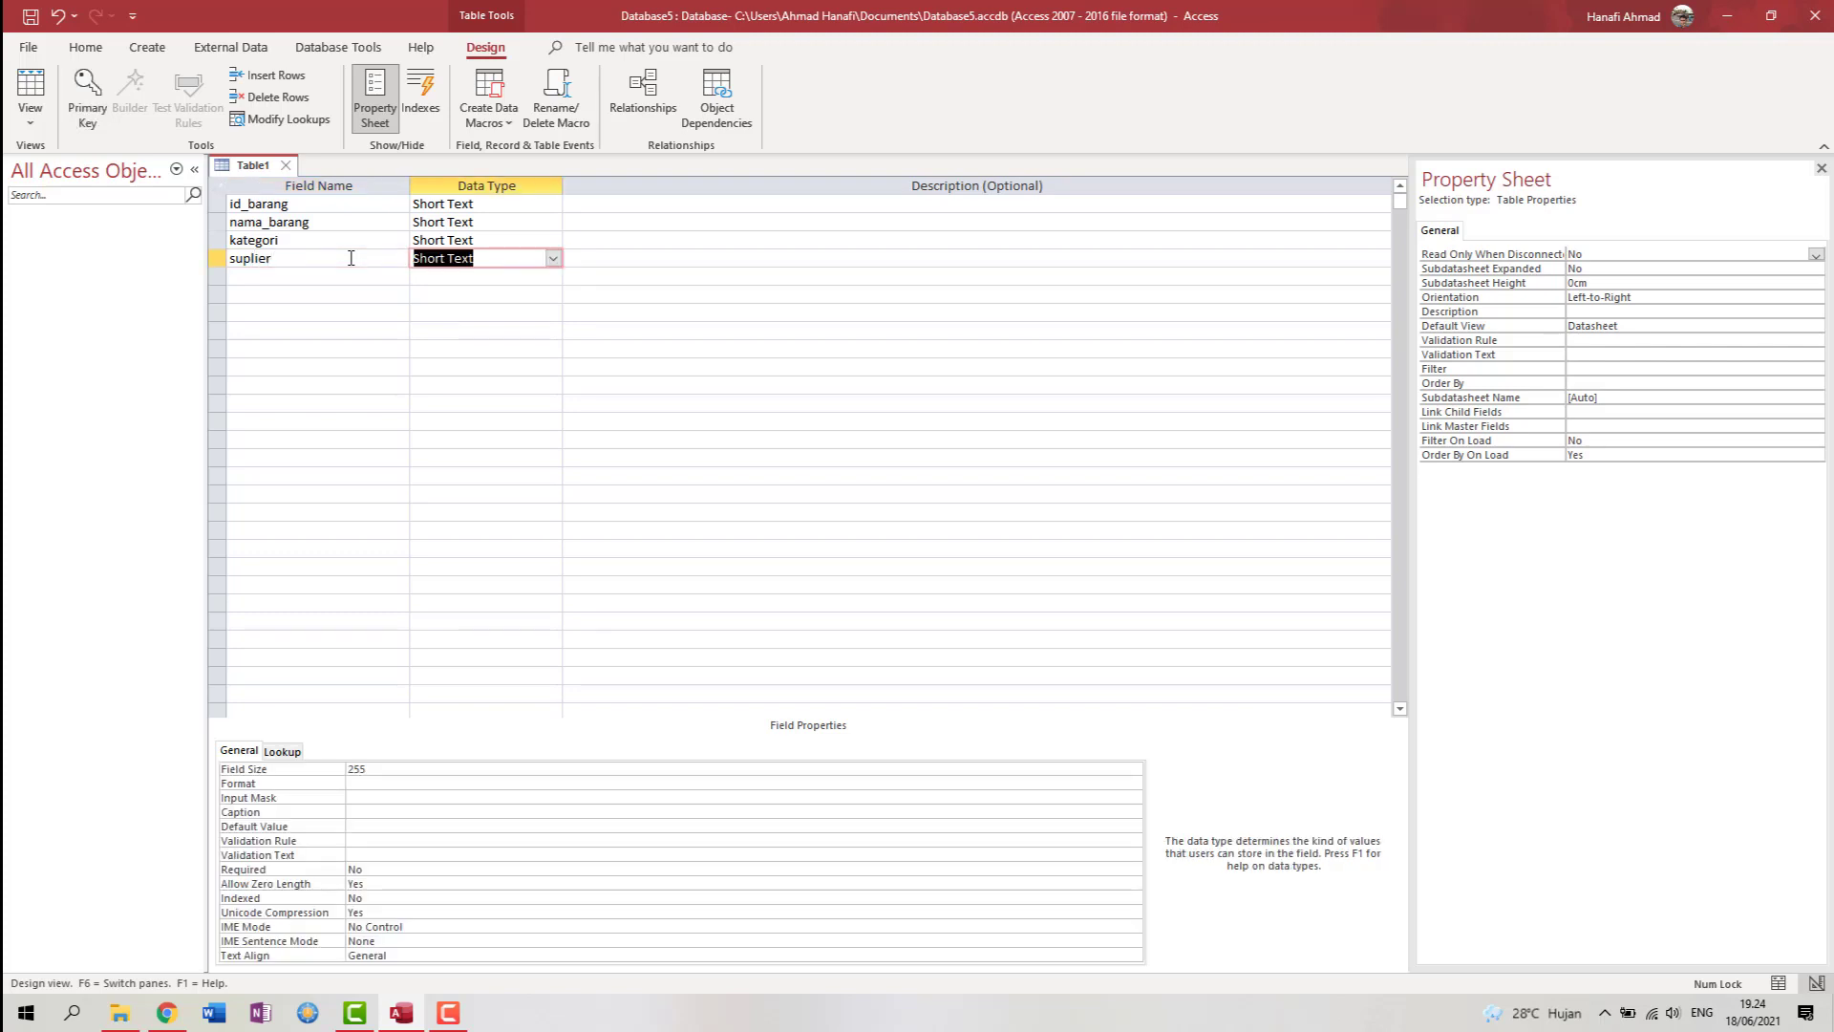
key("Tab")
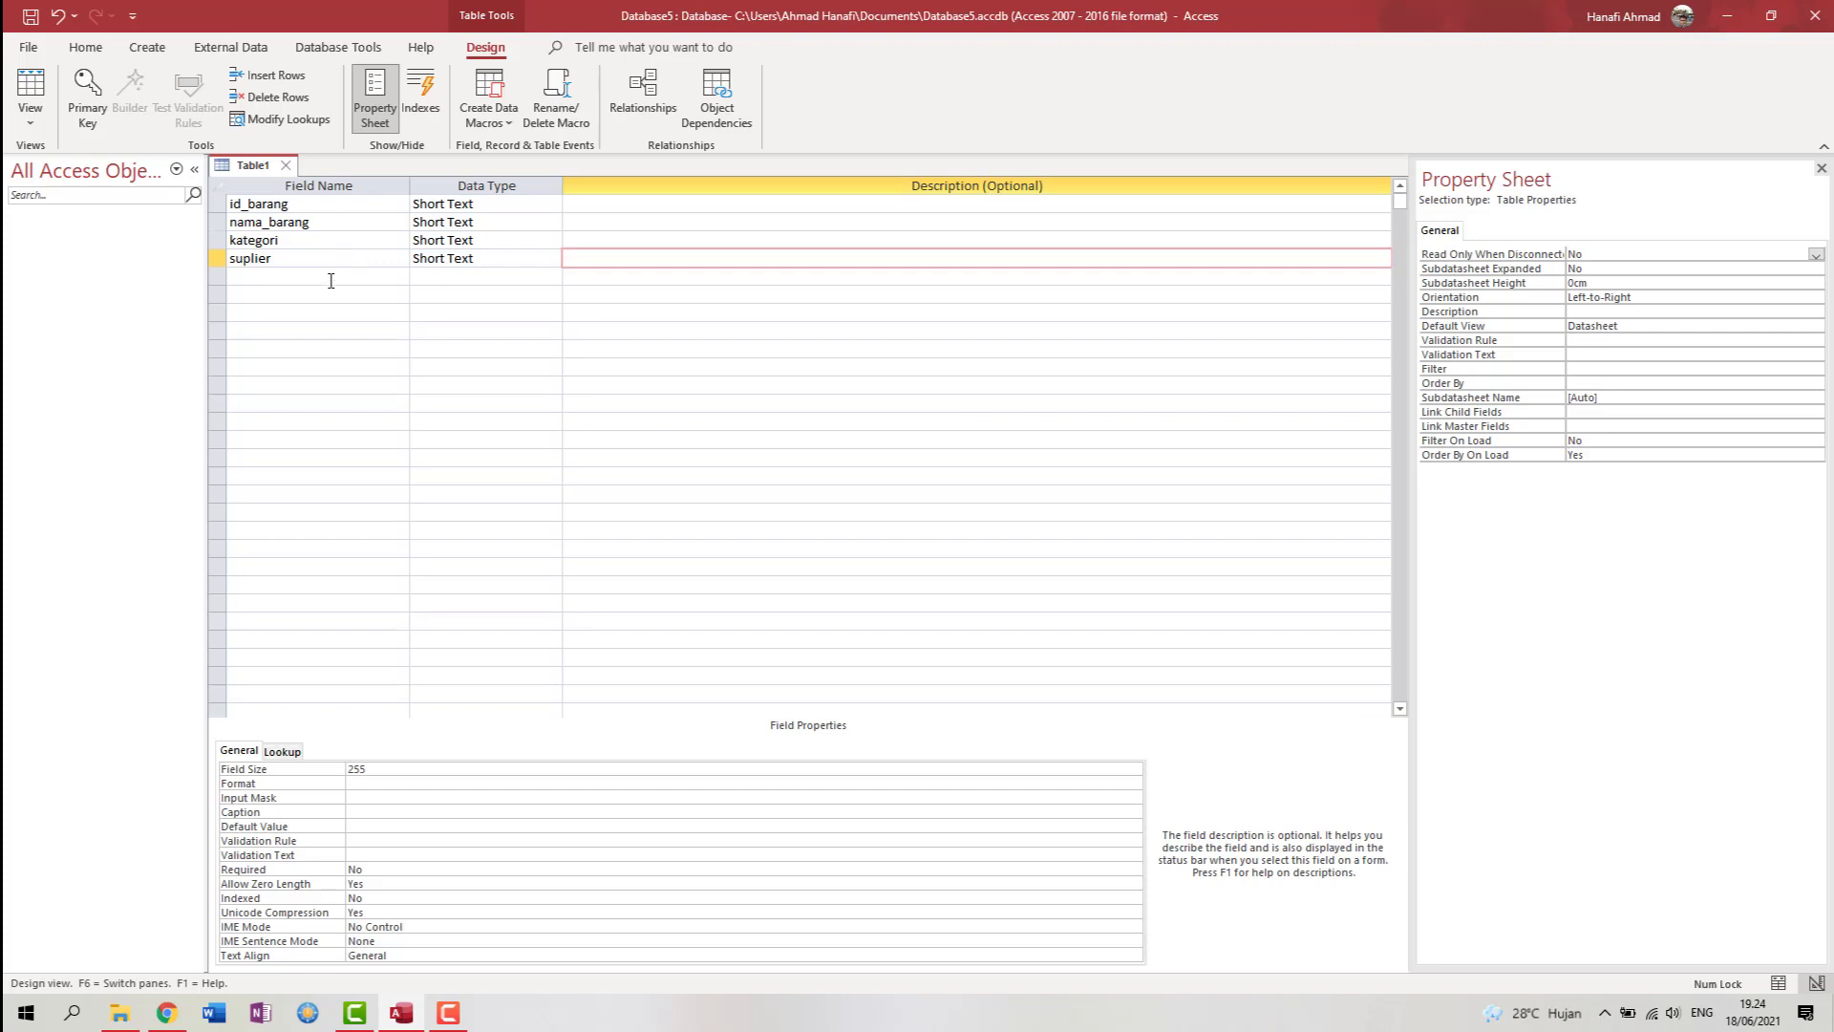
- Add a fifth field named jumlah with the Number data type
left_click(331, 280)
type("jumlah")
key("Tab")
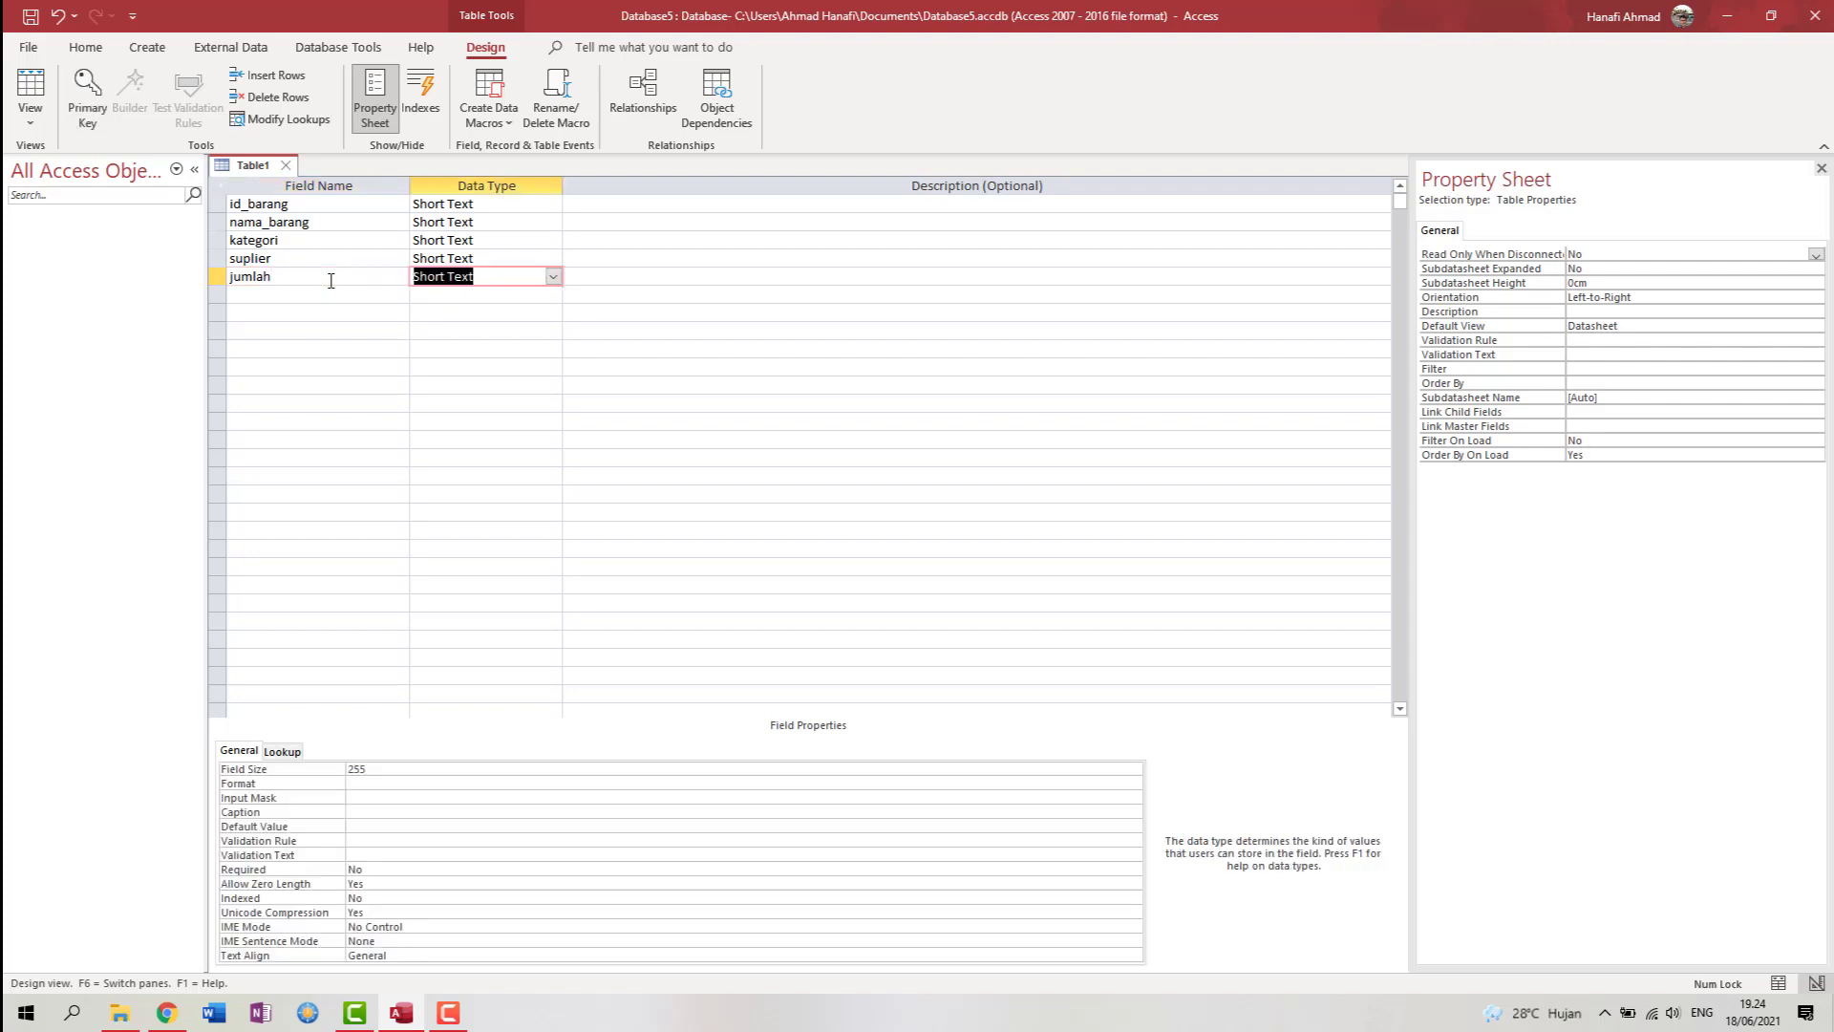
left_click(553, 277)
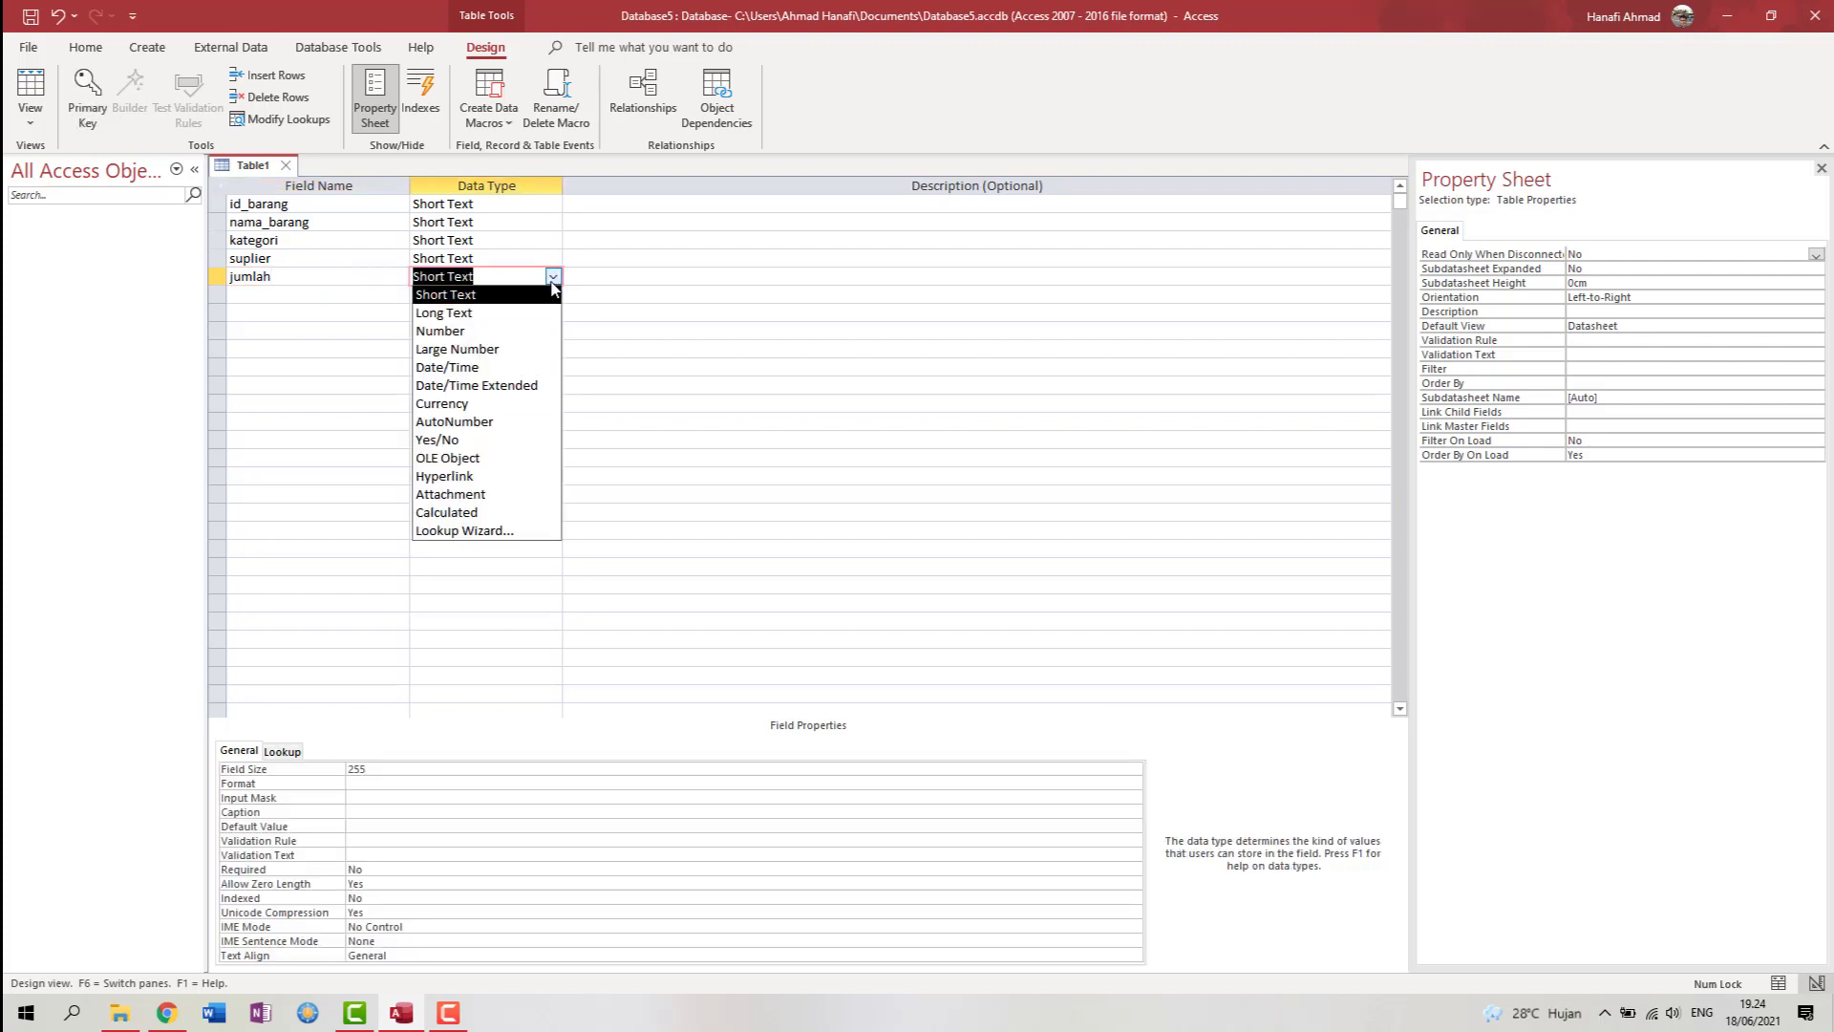
left_click(496, 333)
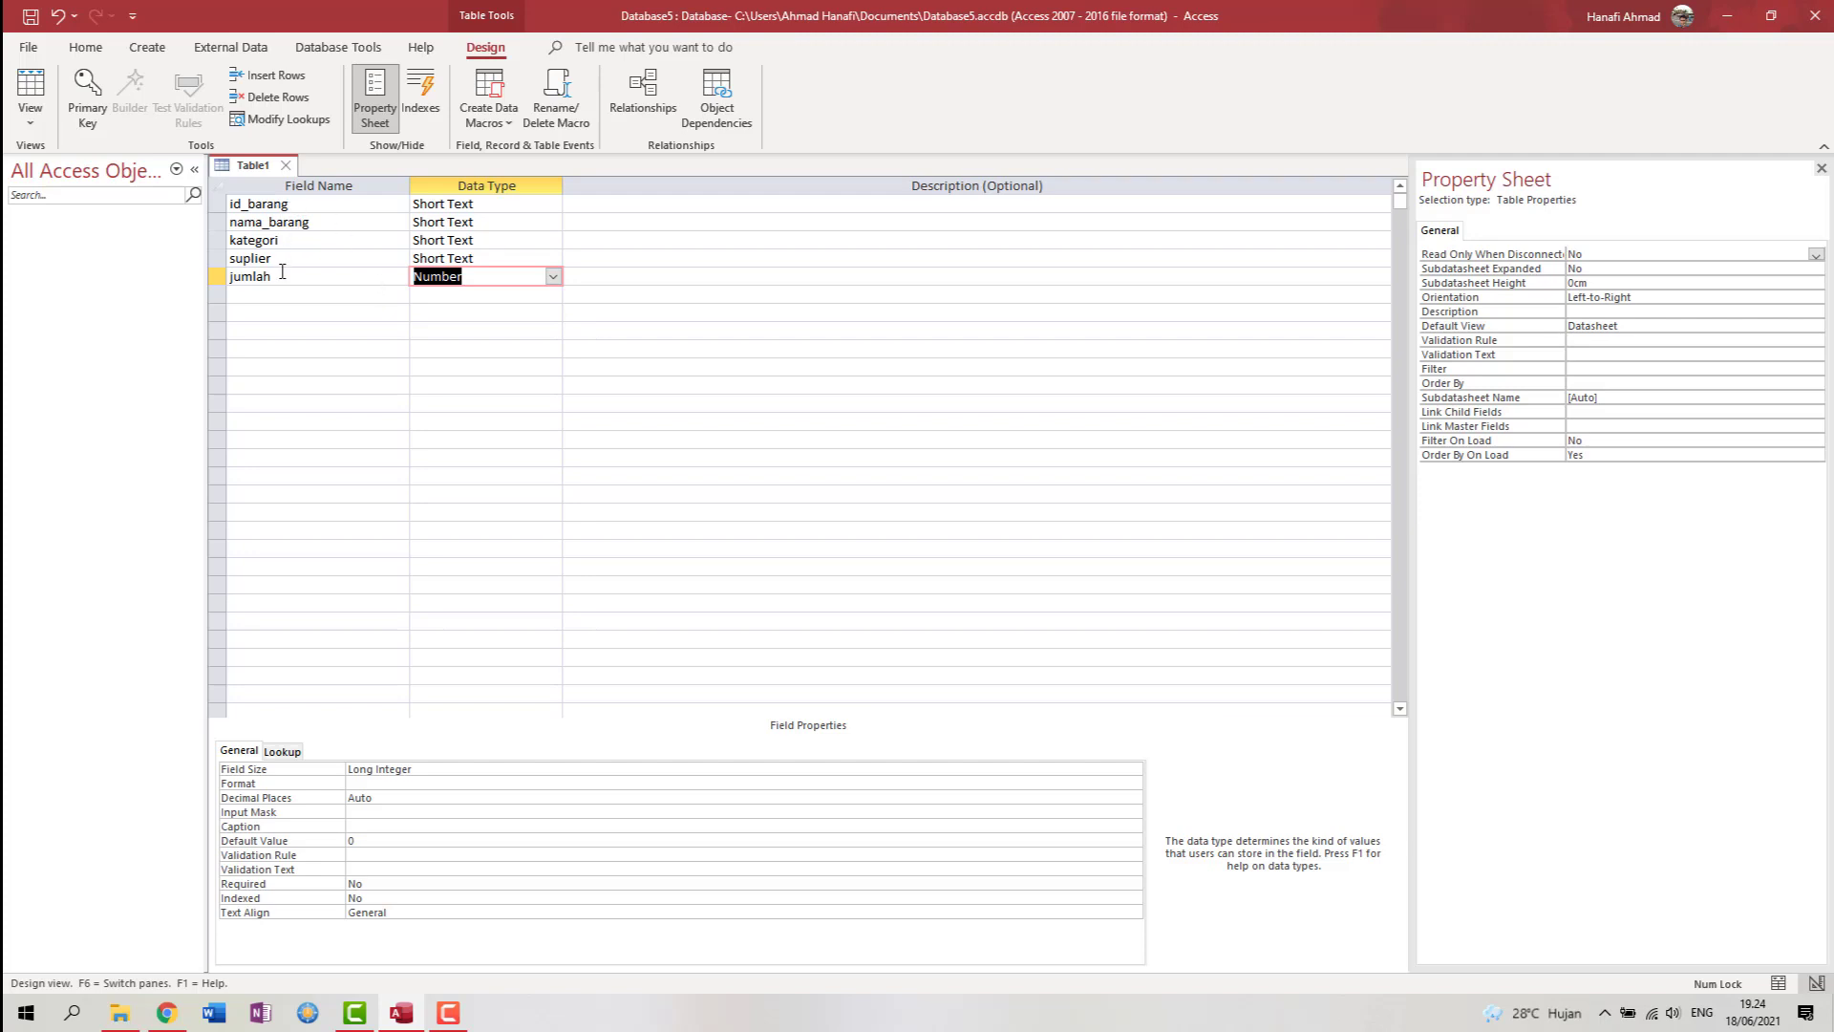
- Enter "identitas membedakan antara nama yang sama" as the description of the id_barang field
left_click(616, 203)
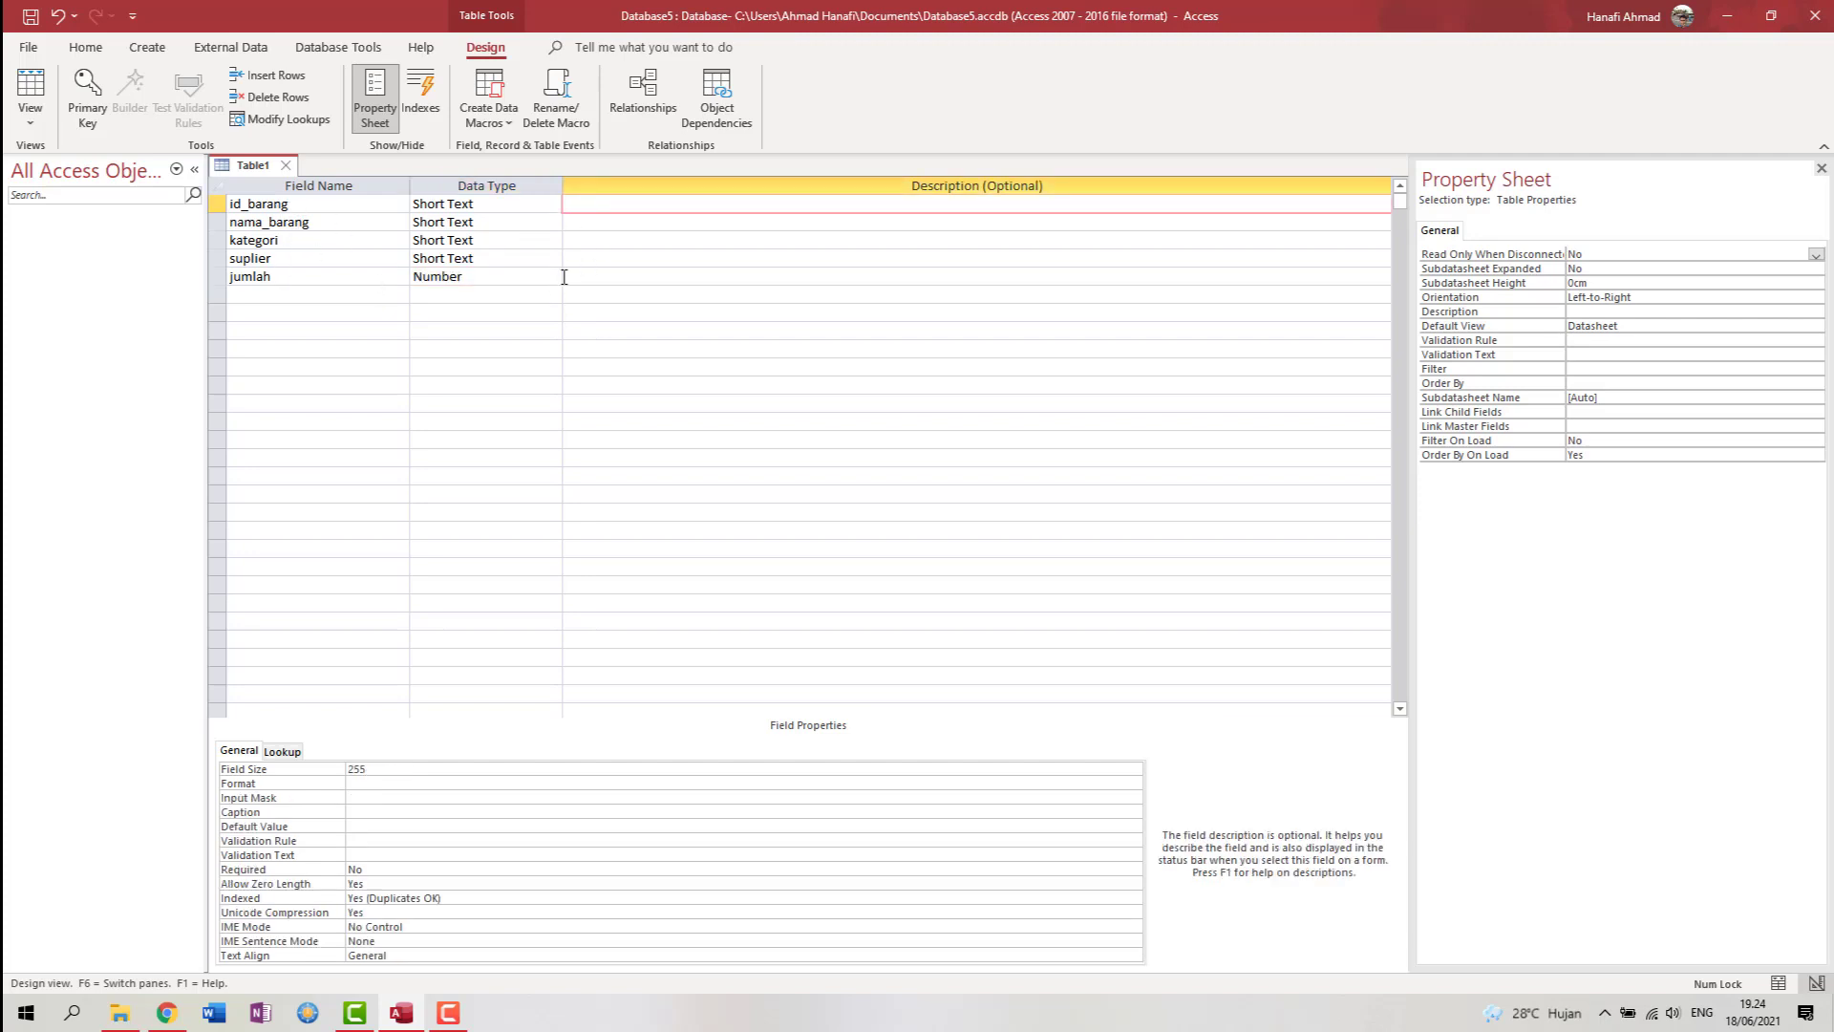
type("identitas membedakan antara nama yang sama,")
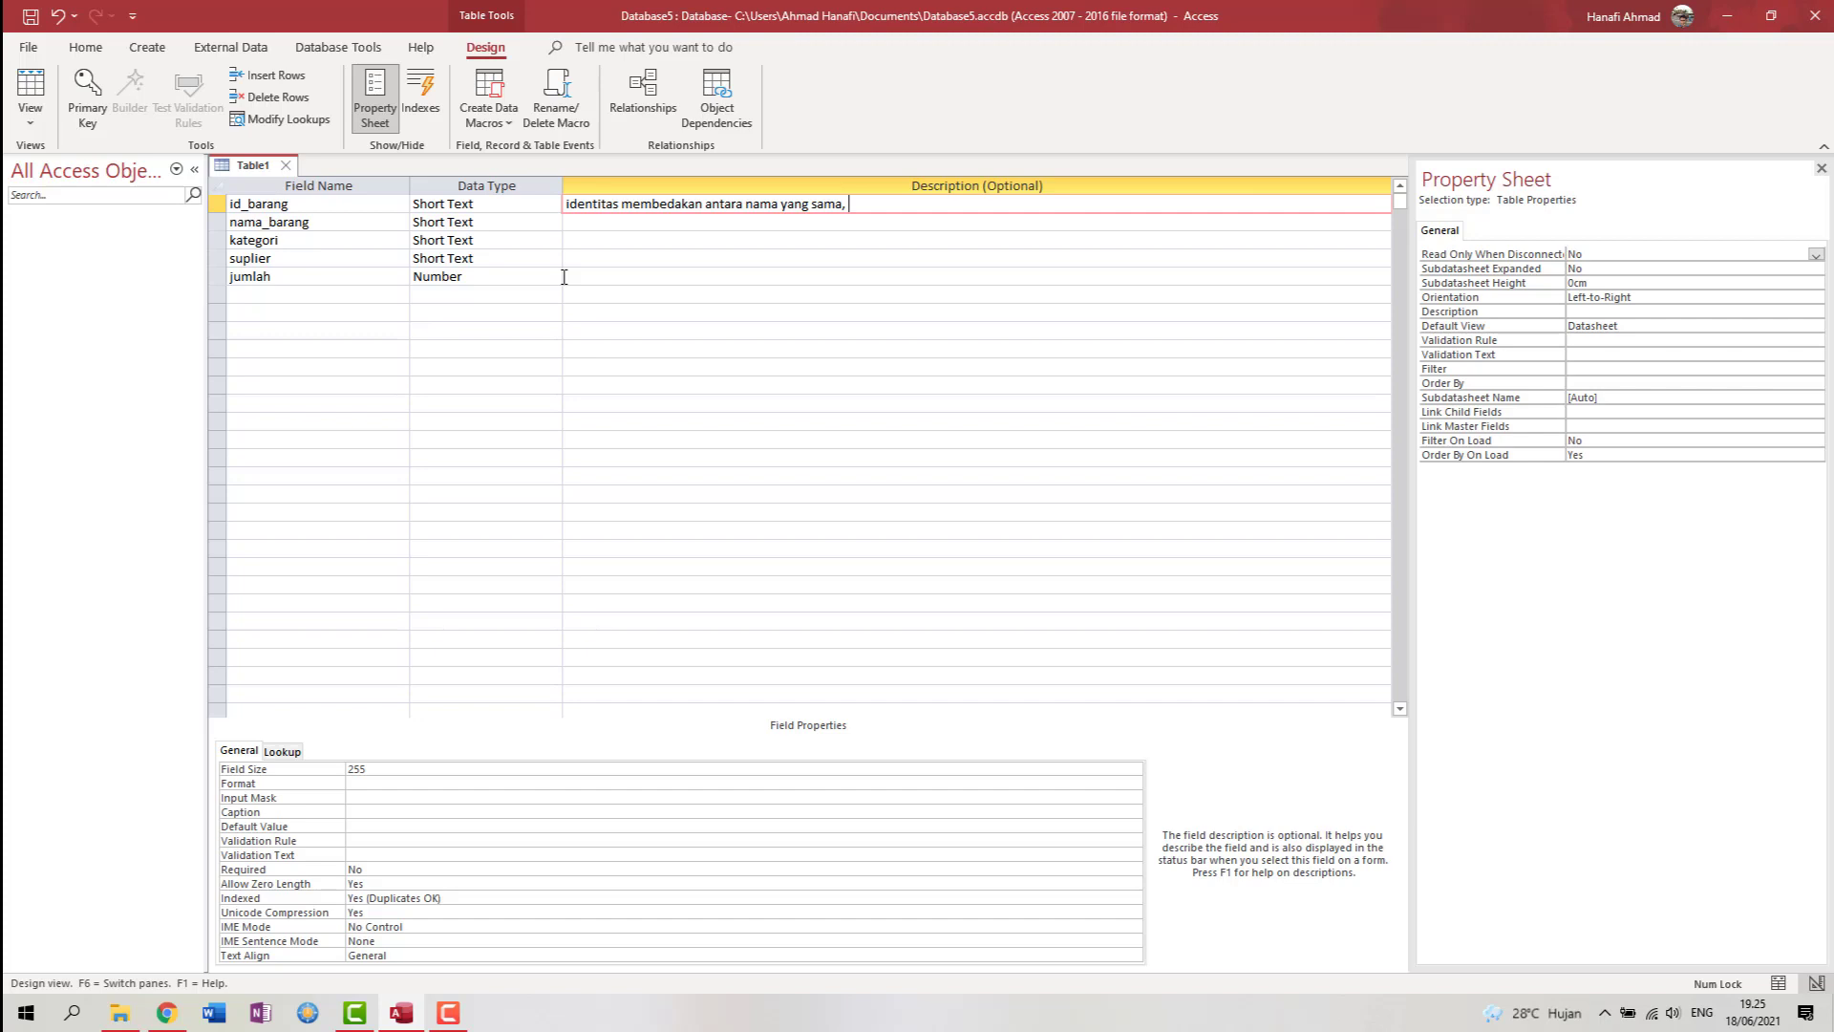
key("BackSpace")
key("BackSpace")
left_click(593, 240)
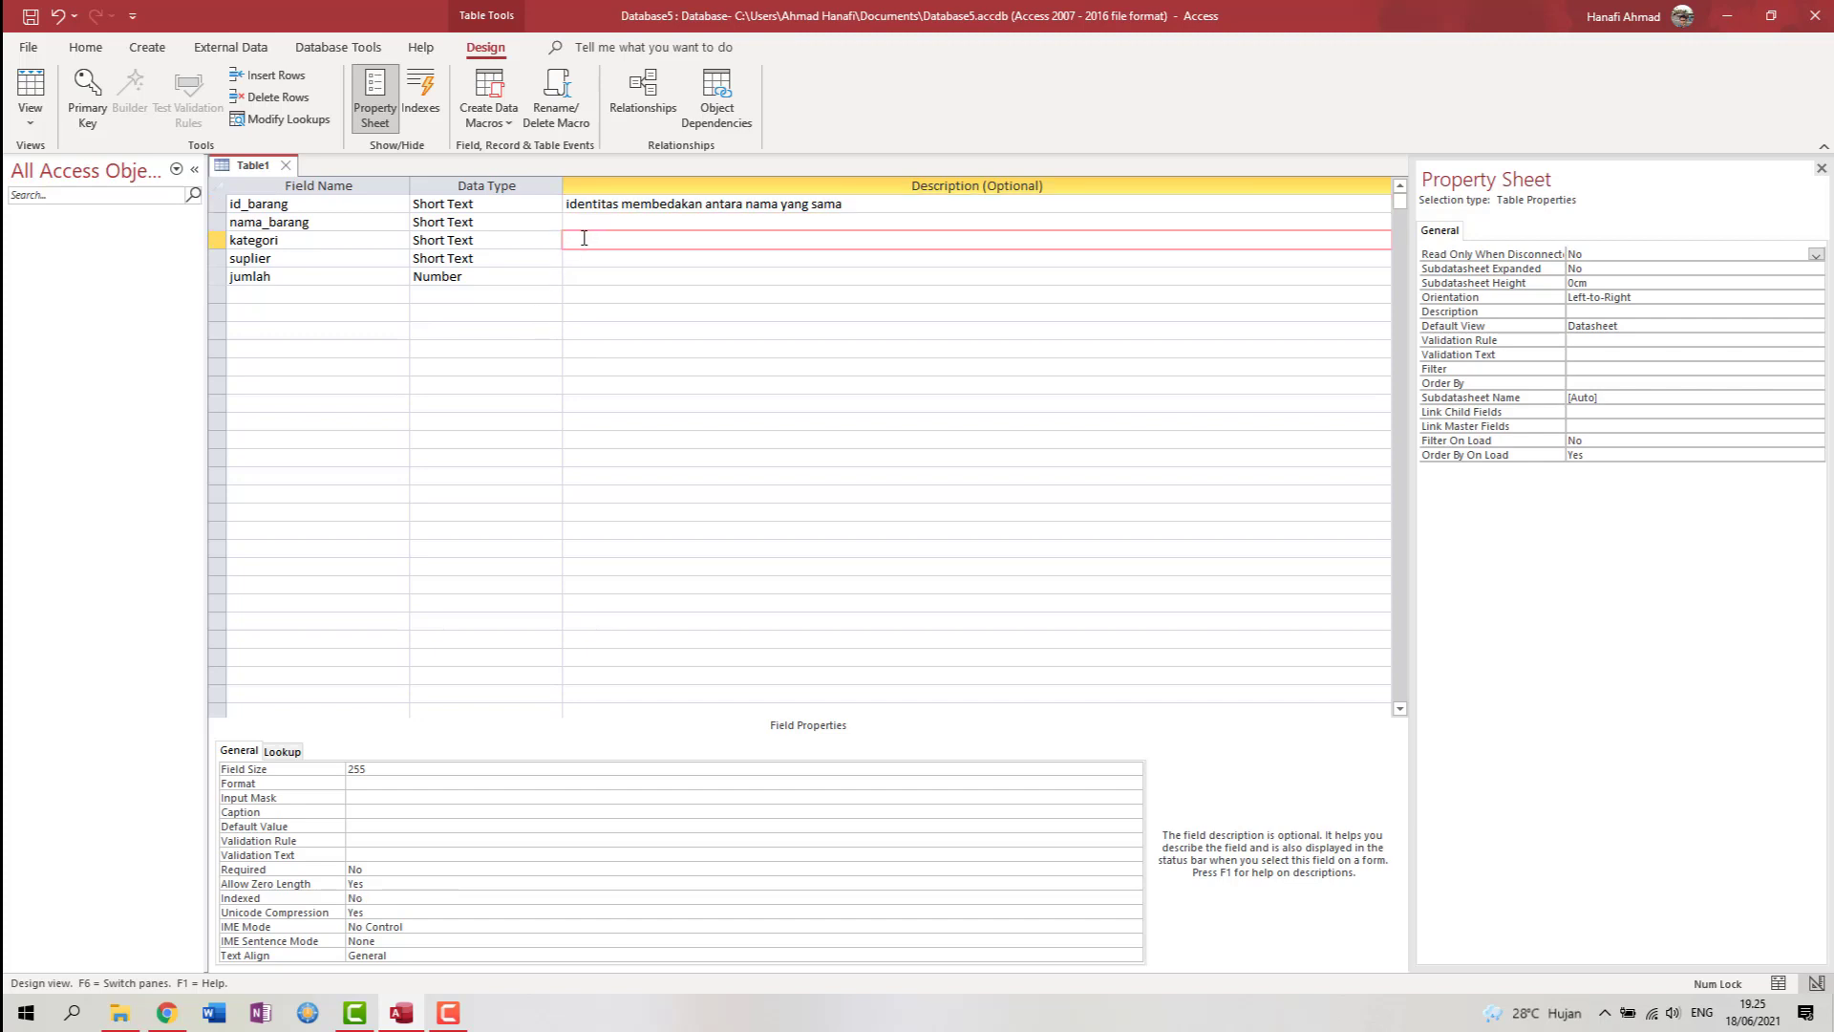
- Save the table as Tabel_Barang and have a primary key created automatically
right_click(258, 172)
left_click(289, 181)
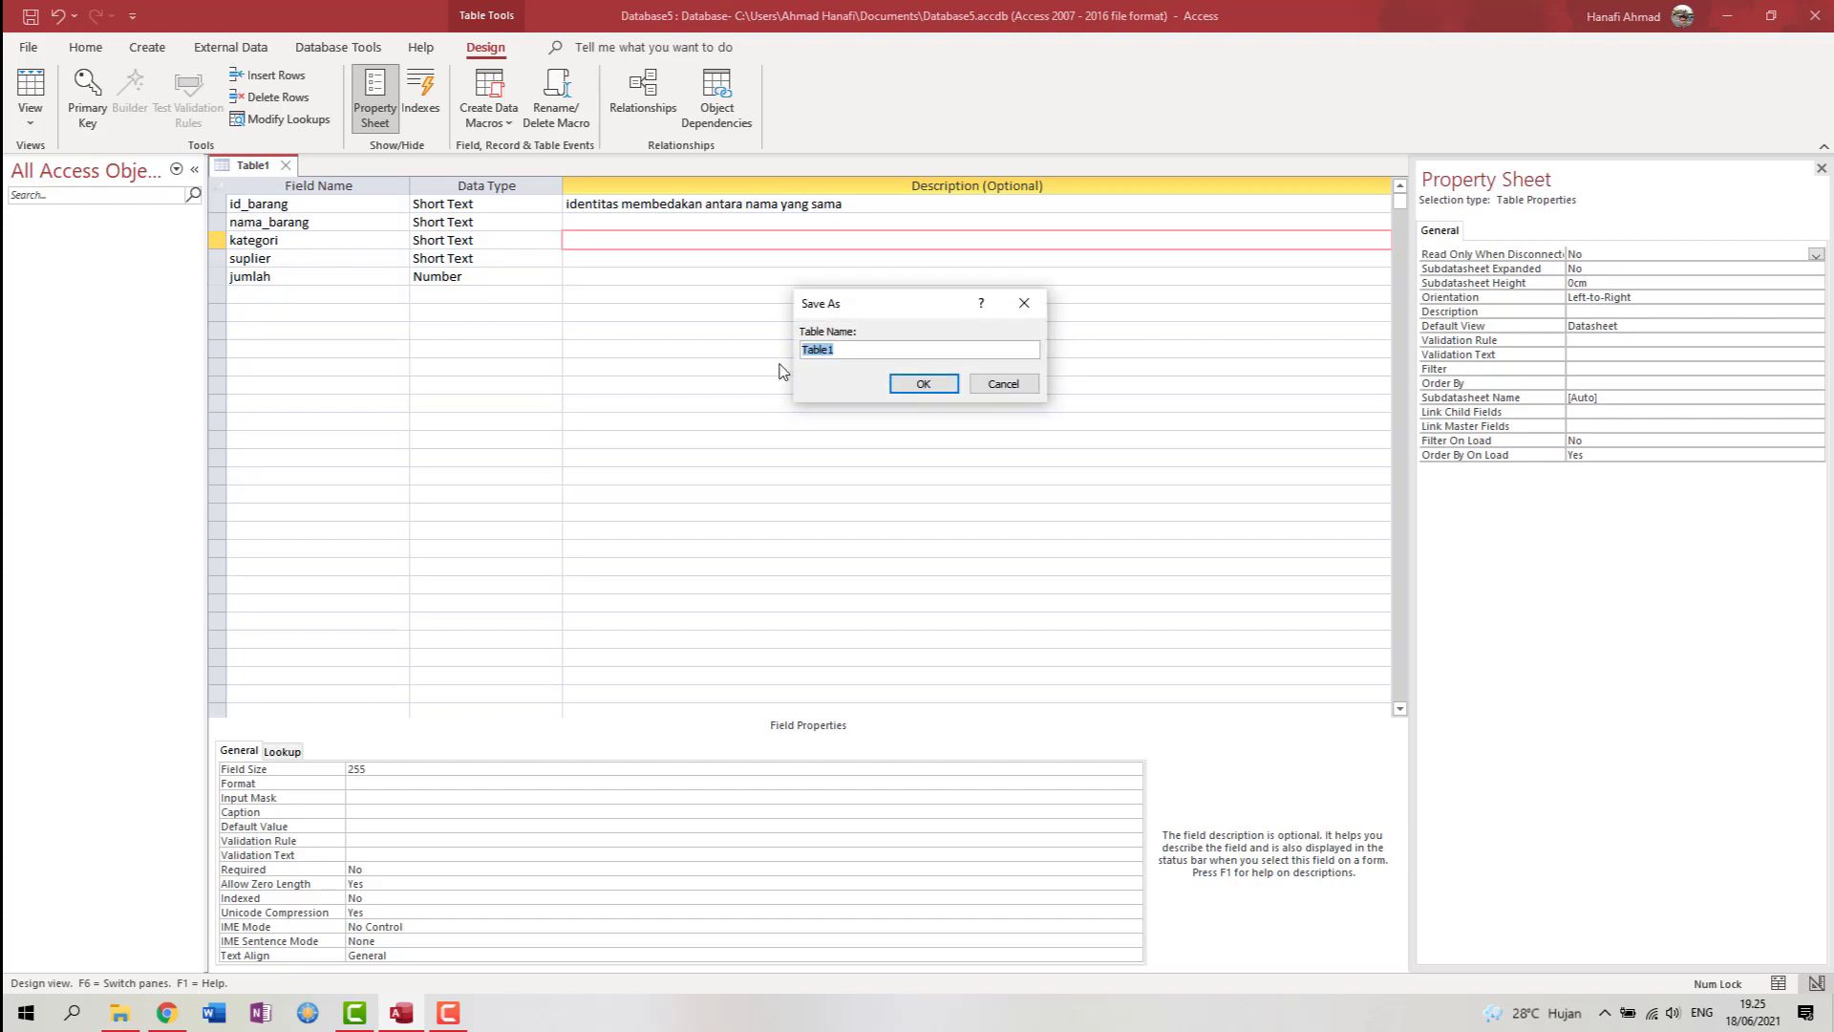
type("Tabel_barang")
key("Right")
key("BackSpace")
type("B")
left_click(921, 384)
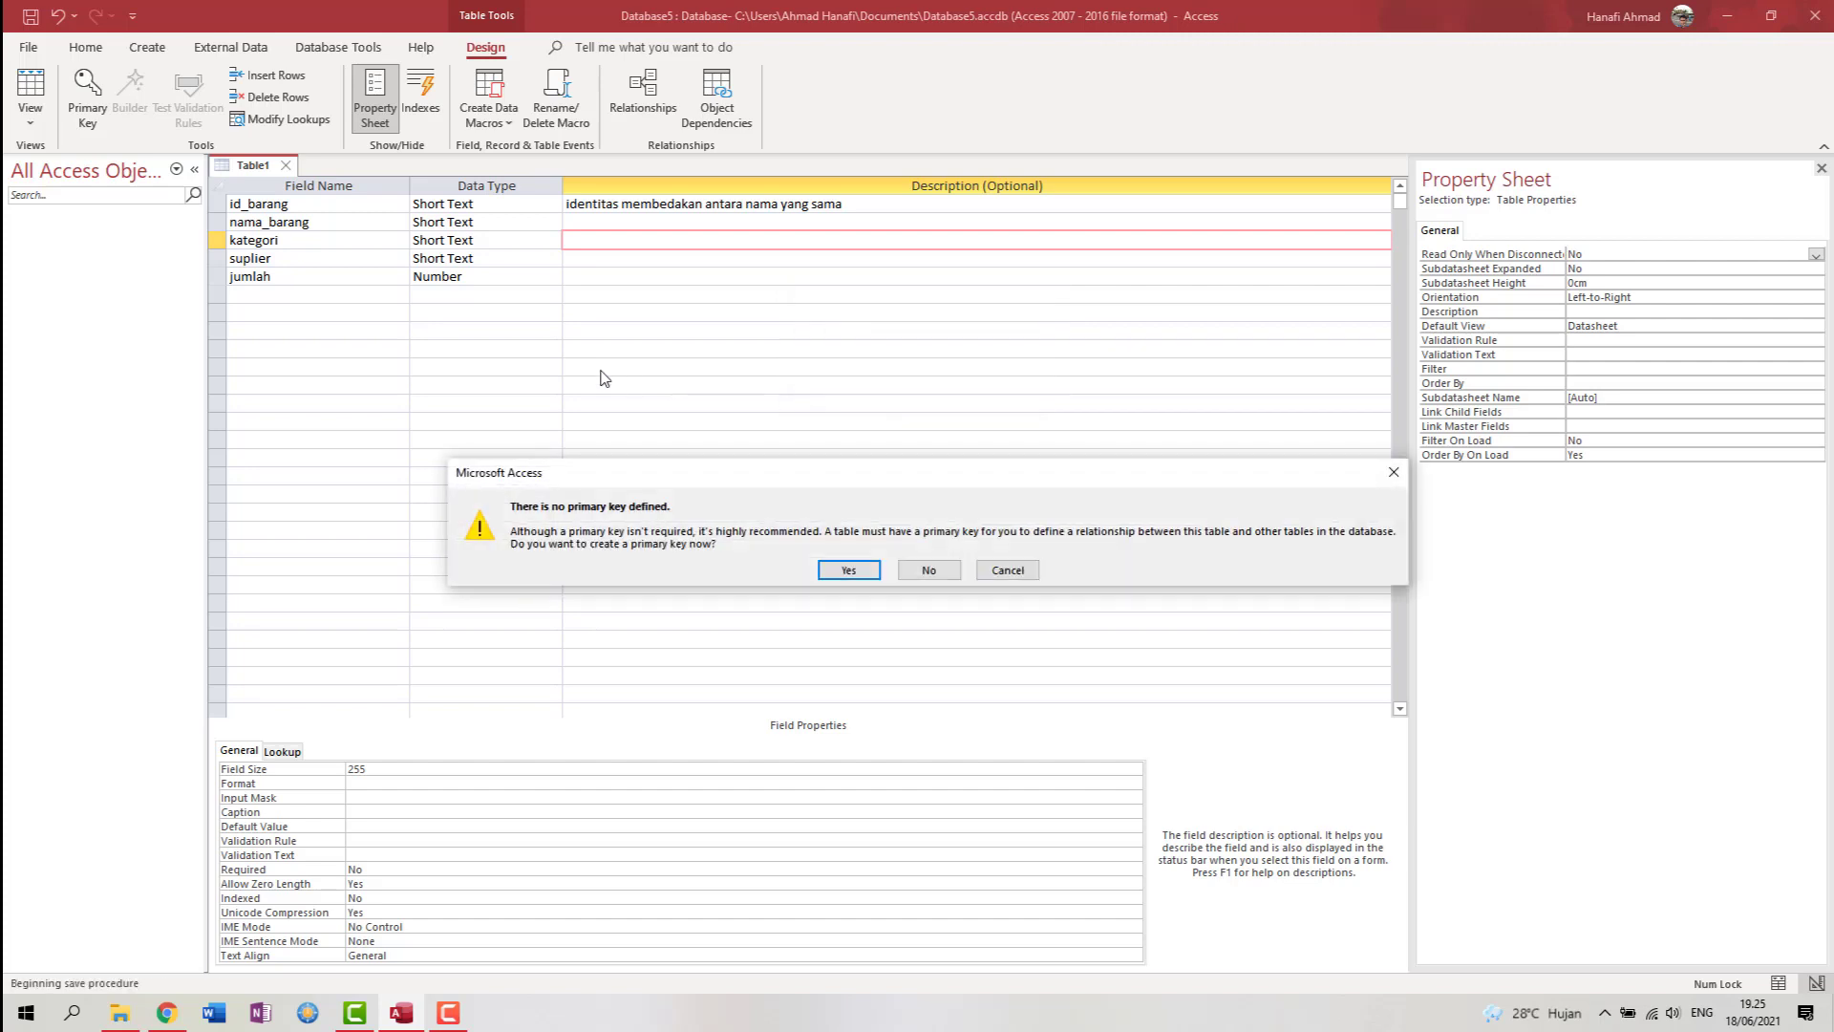
left_click(849, 571)
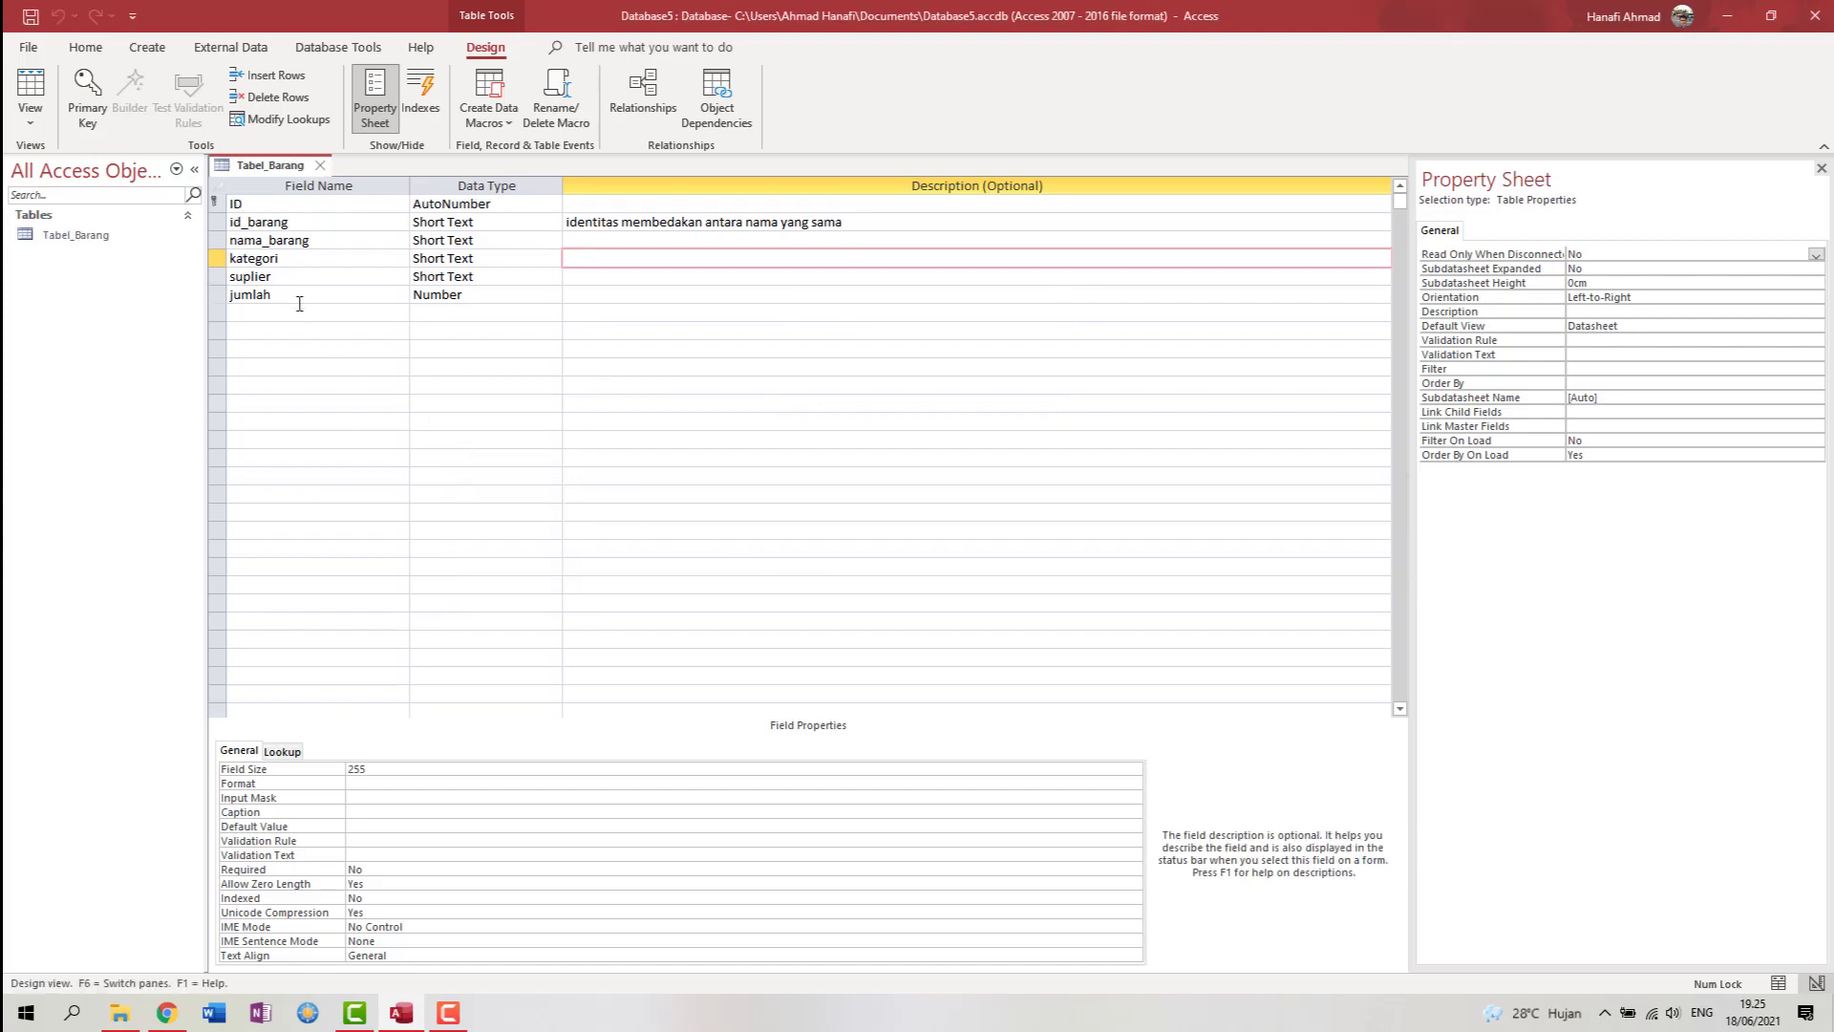
left_click(485, 296)
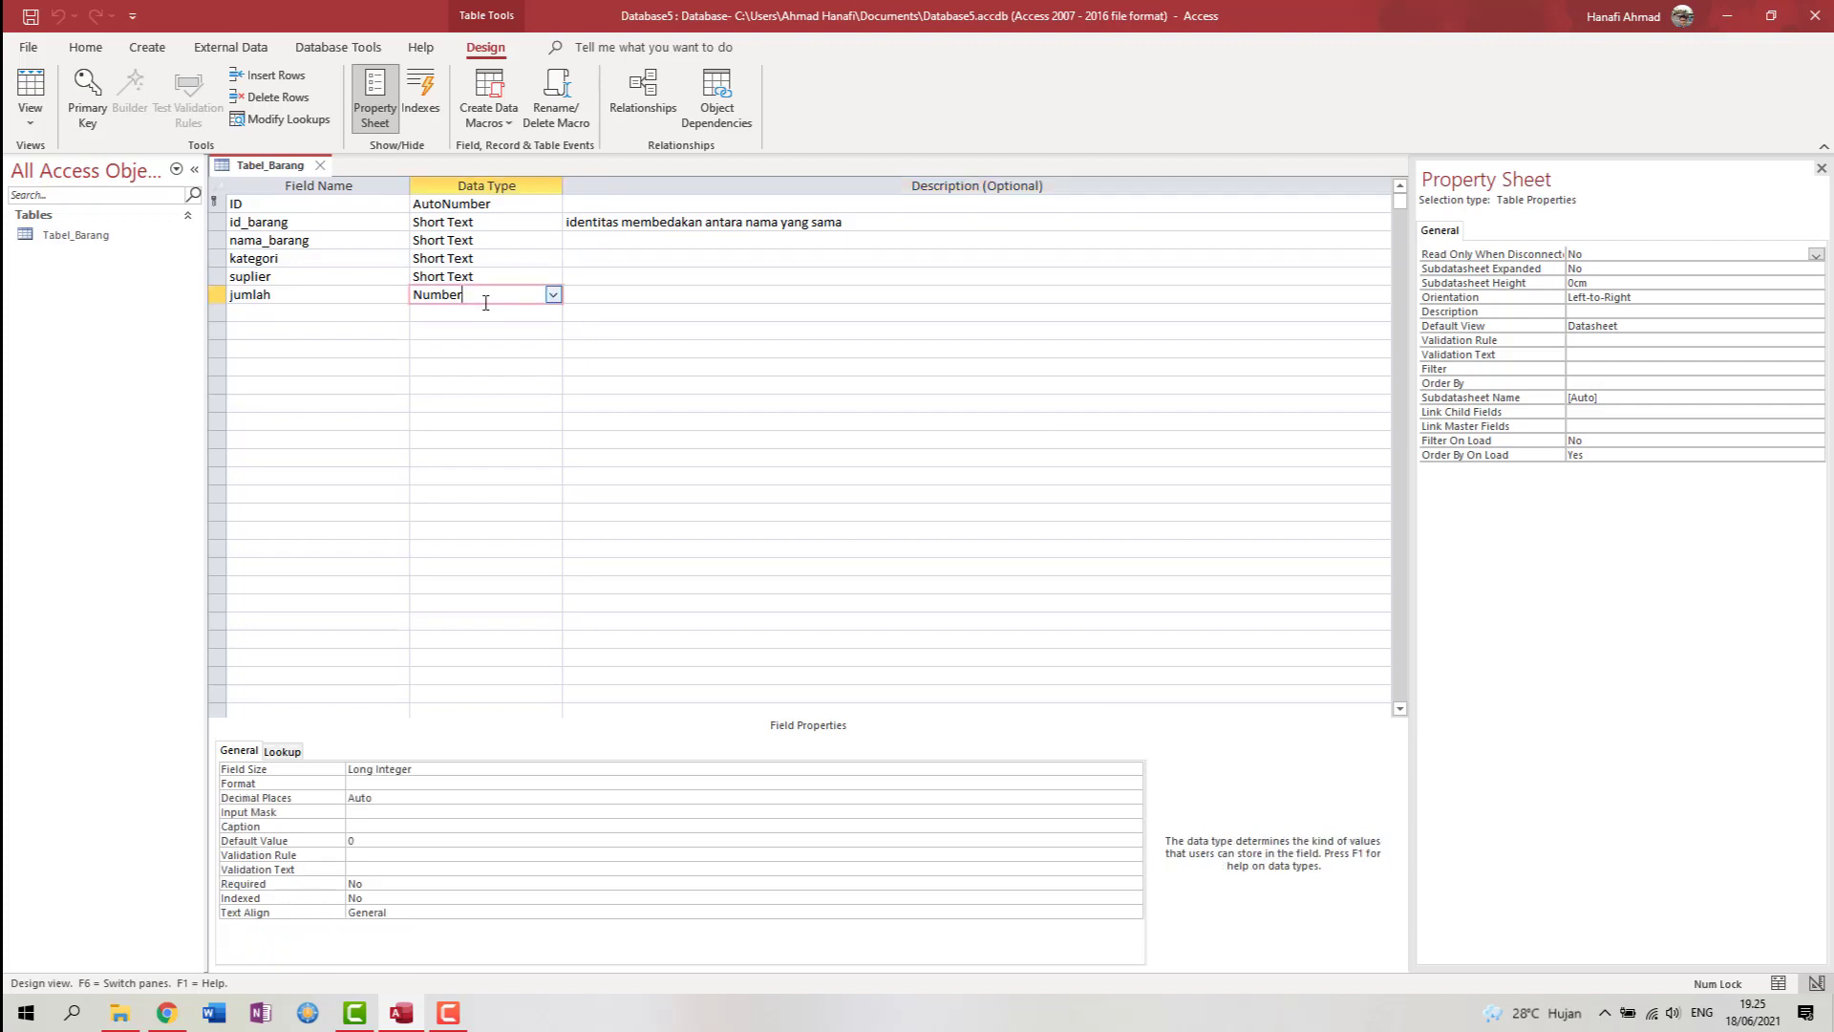
left_click(442, 349)
left_click(323, 307)
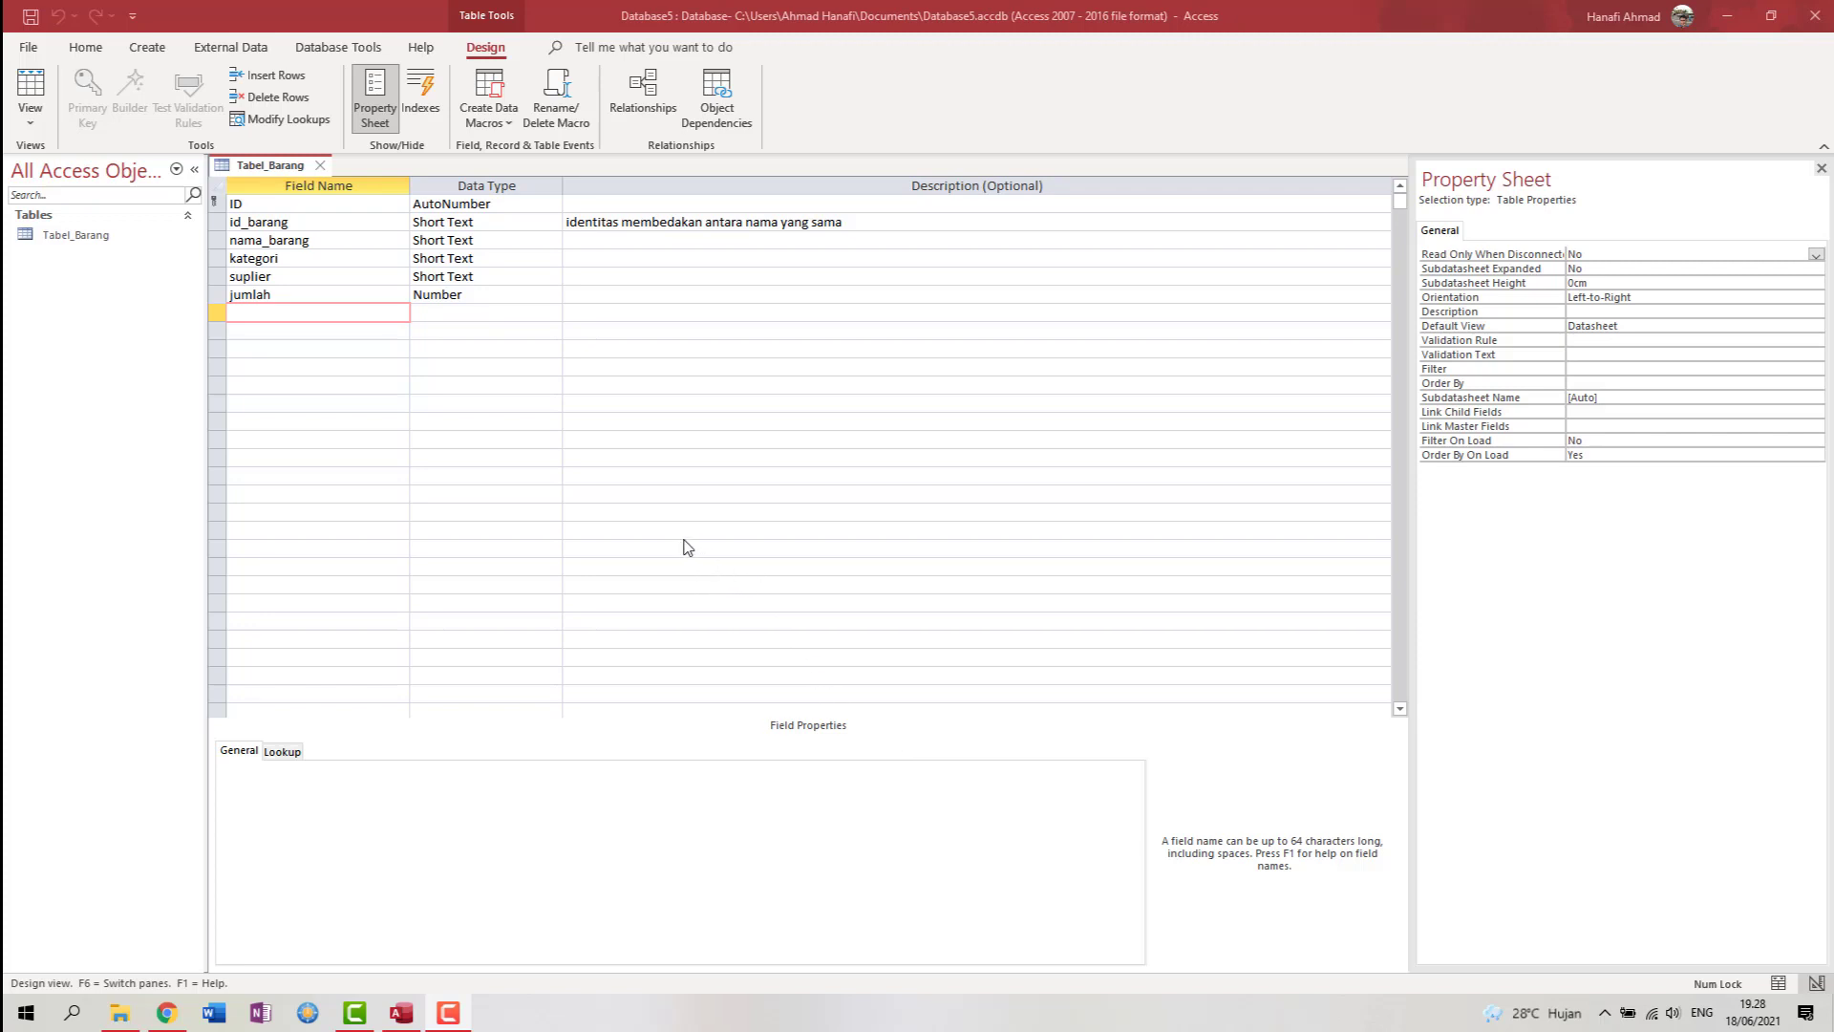
- Close the design of Tabel_Barang and reopen the table in Datasheet view
left_click(318, 167)
left_click(101, 241)
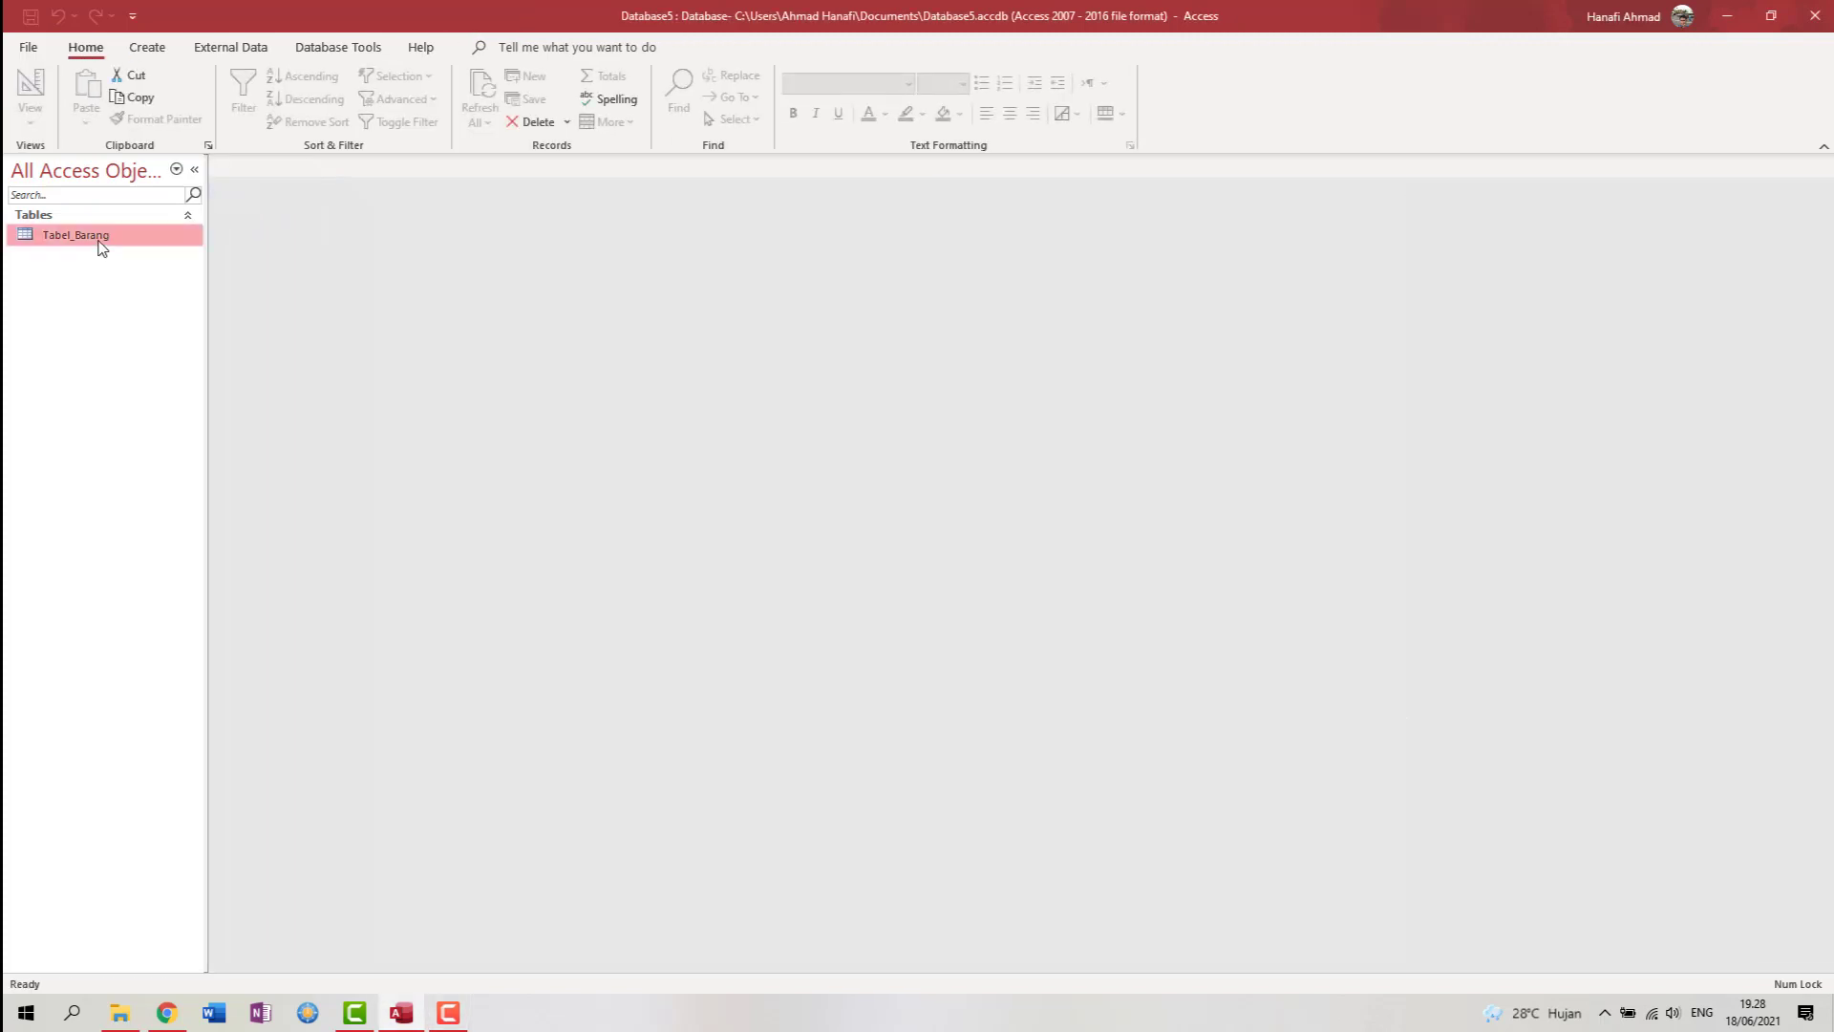
double_click(103, 247)
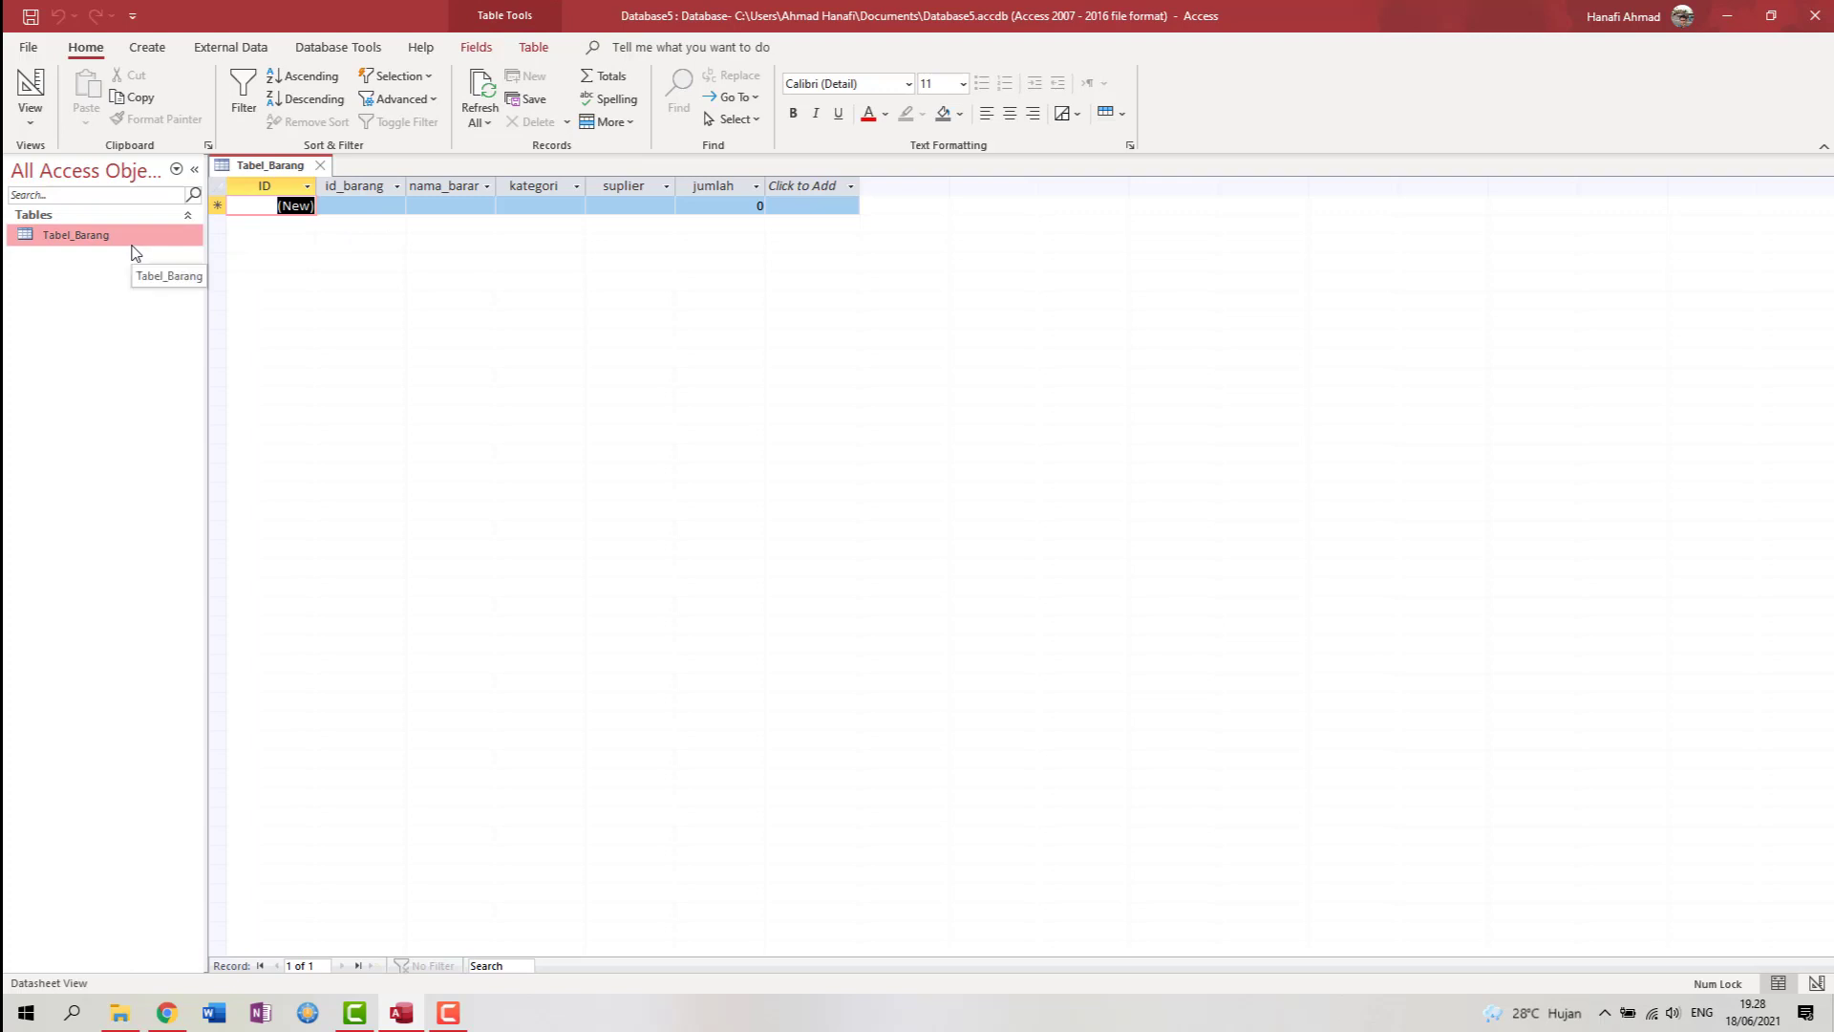
- Start the first record of Tabel_Barang with id_barang 001 and nama_barang Akua
left_click(351, 207)
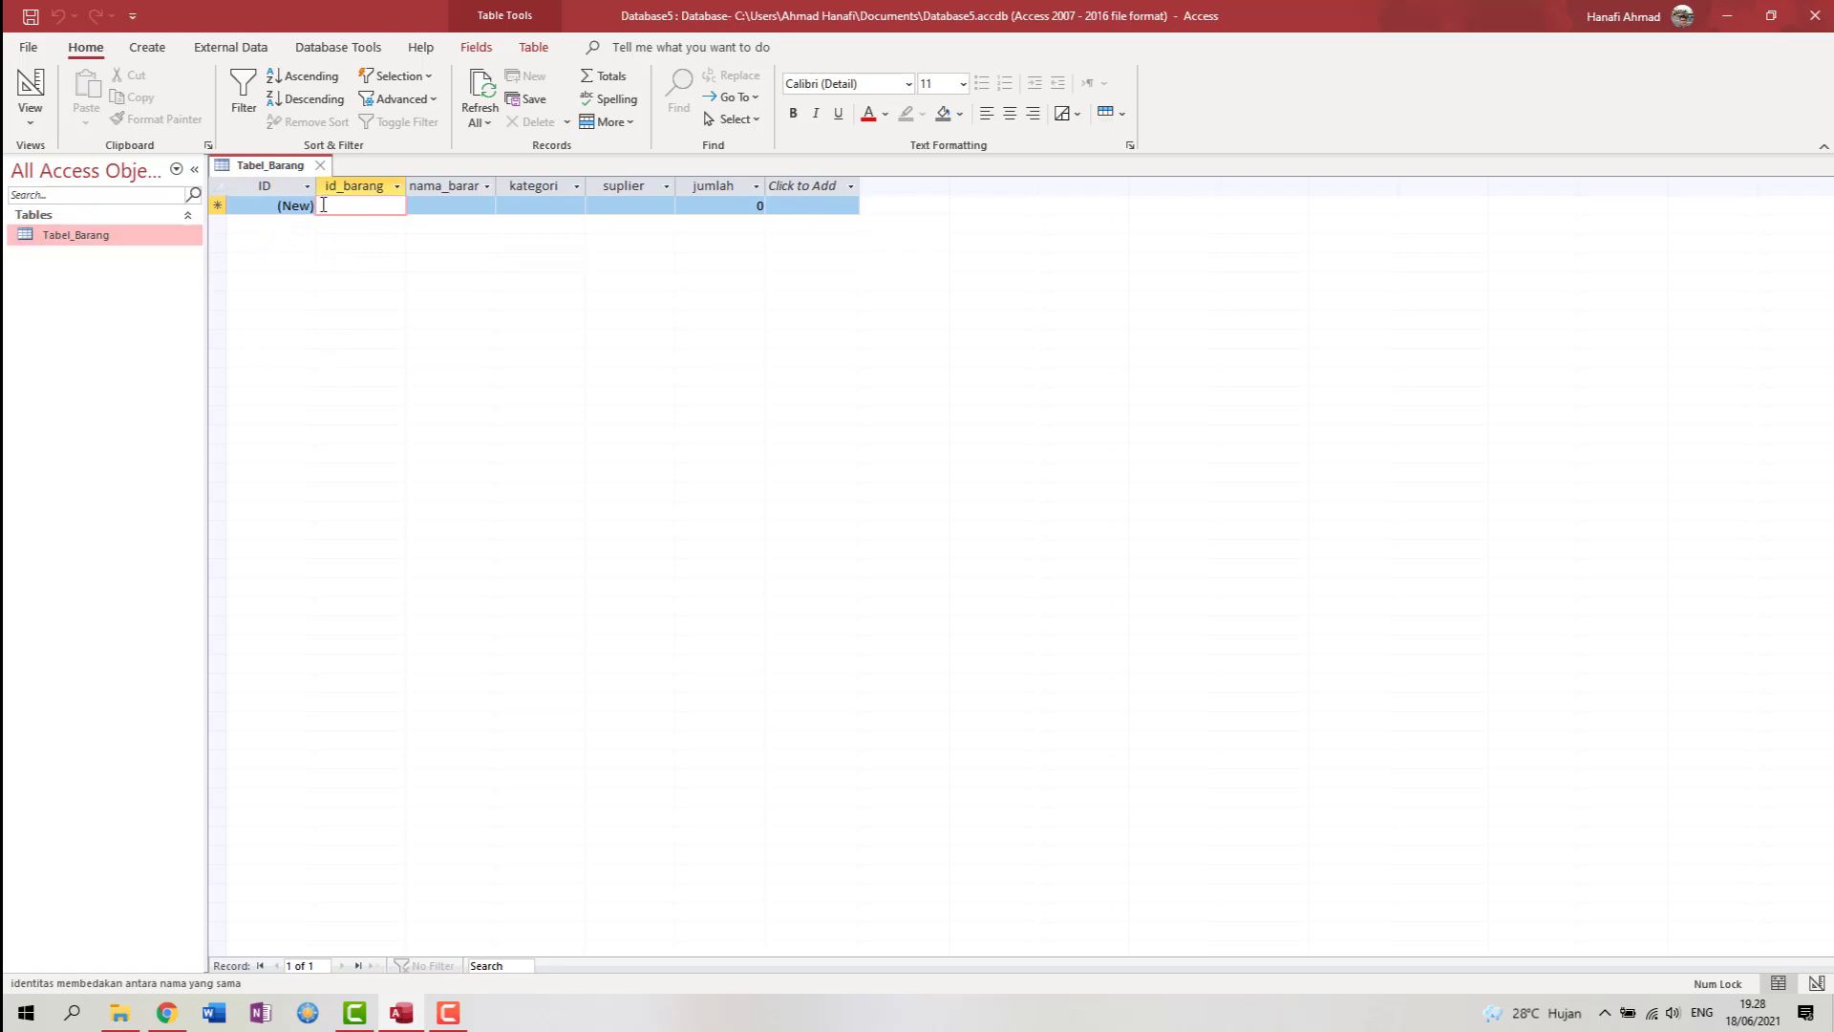
type("001")
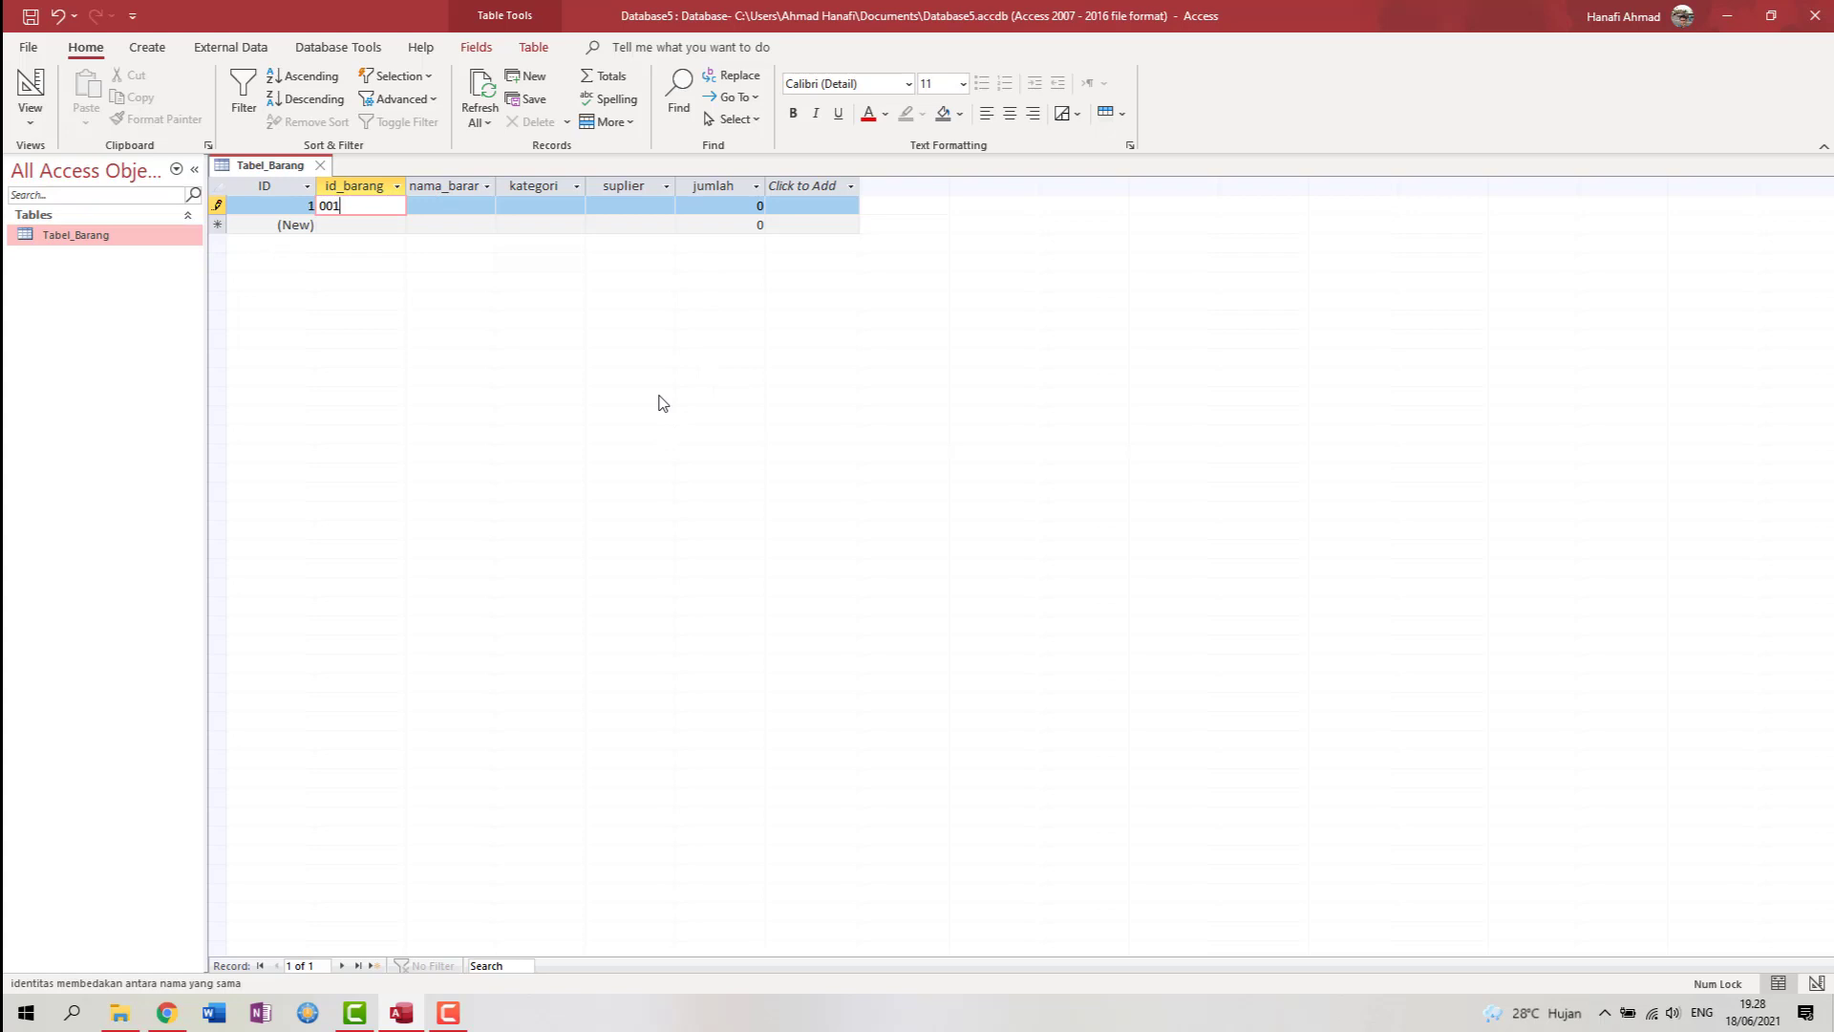
key("Tab")
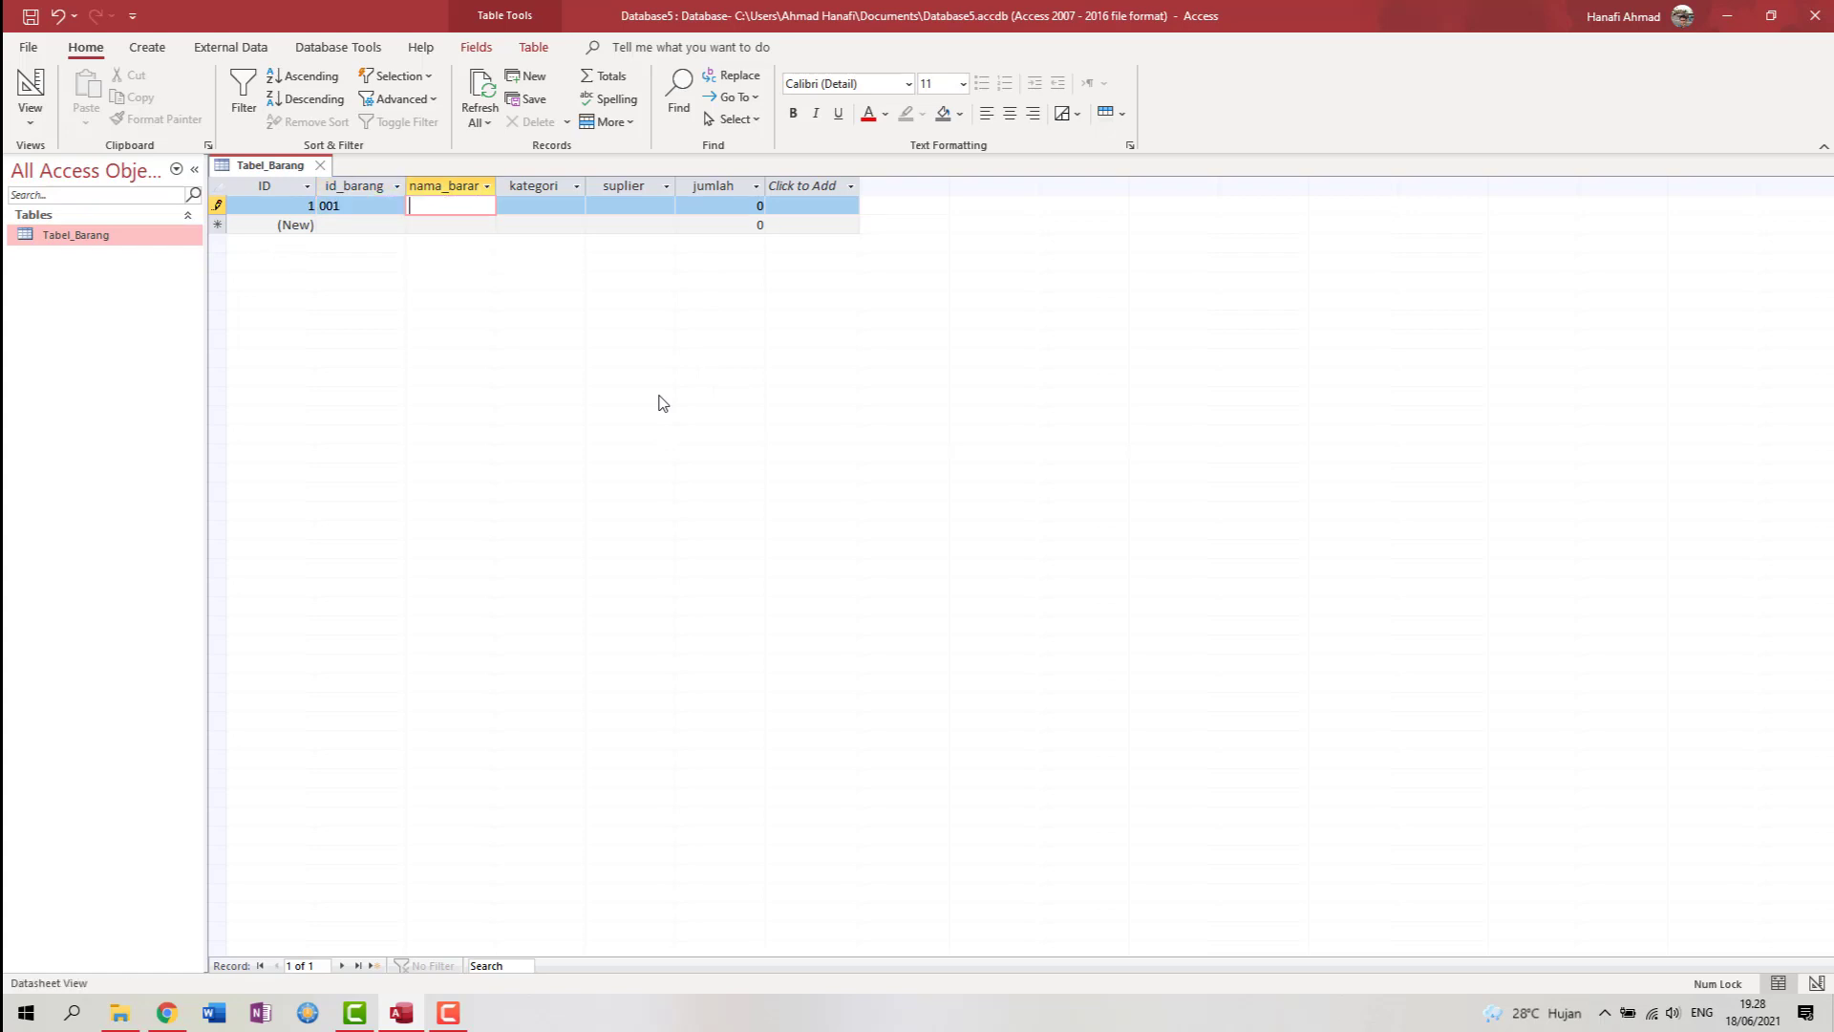
type("a")
key("BackSpace")
type("Aqu")
key("BackSpace")
key("BackSpace")
type("kua")
- Complete the first record with kategori Minuman, suplier AkuaSuplier and jumlah 20
left_click(544, 207)
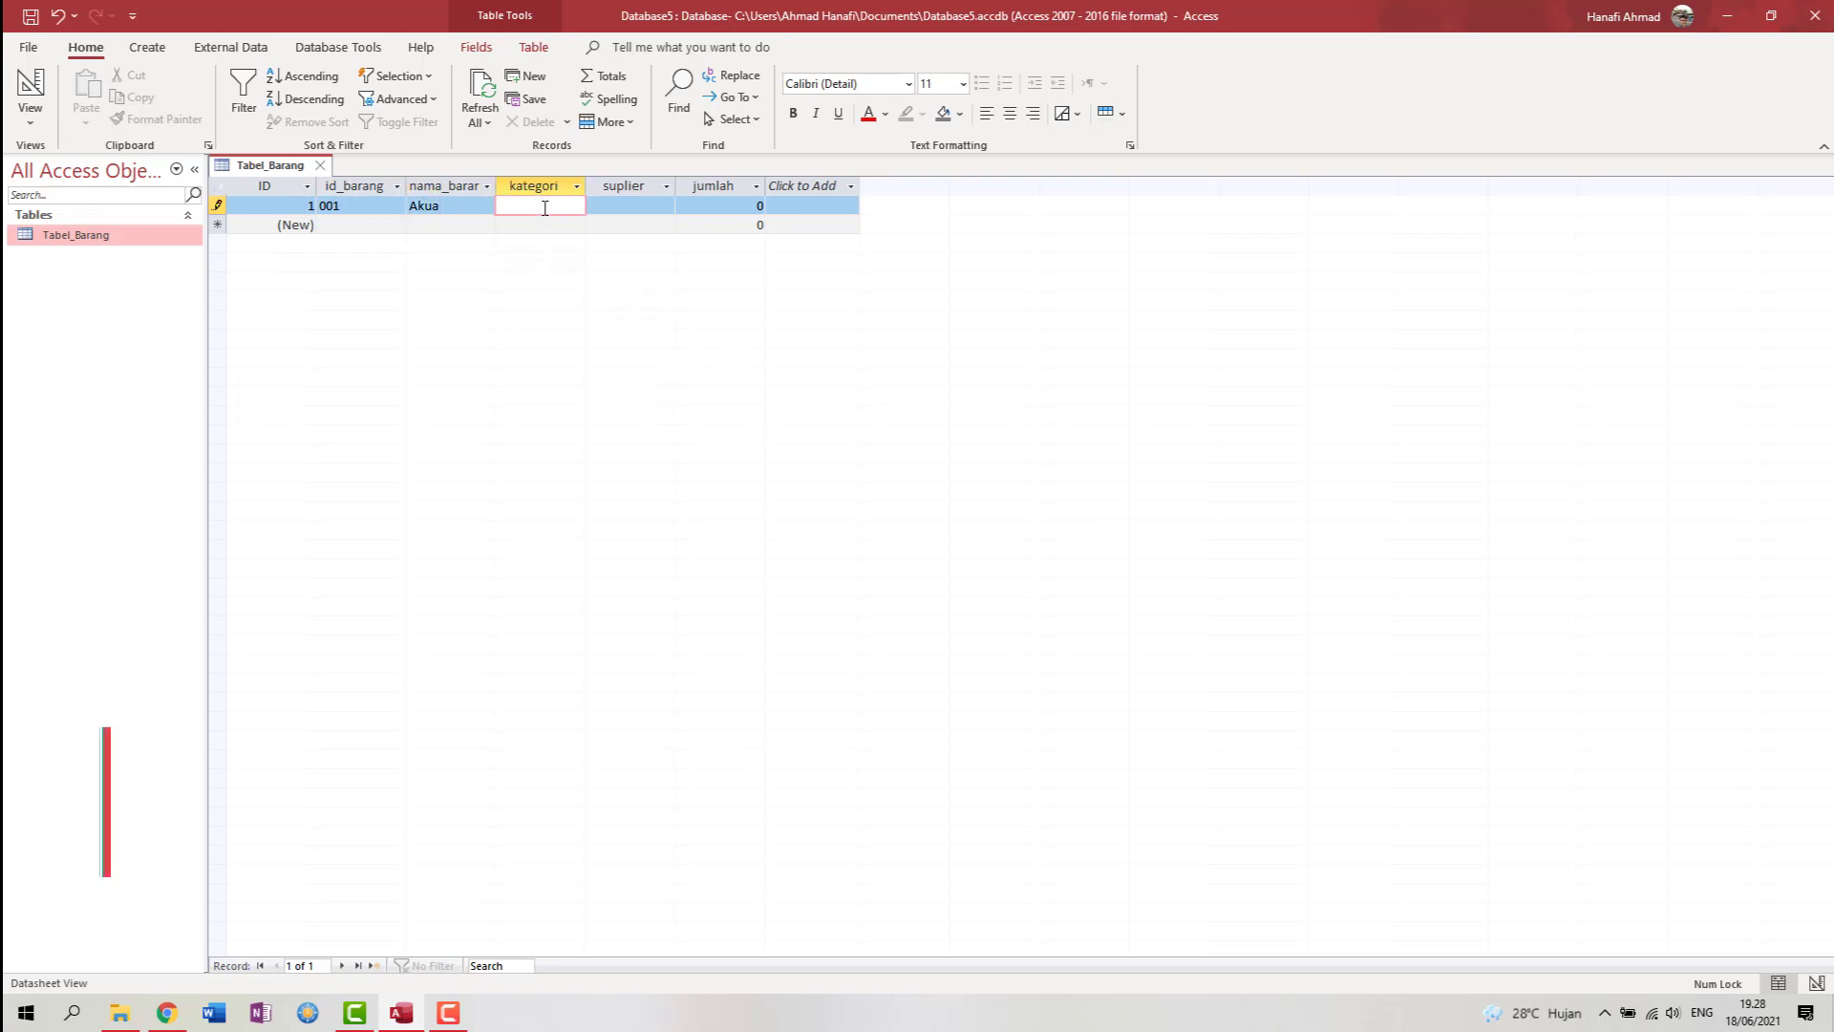
type("Minuman")
key("Tab")
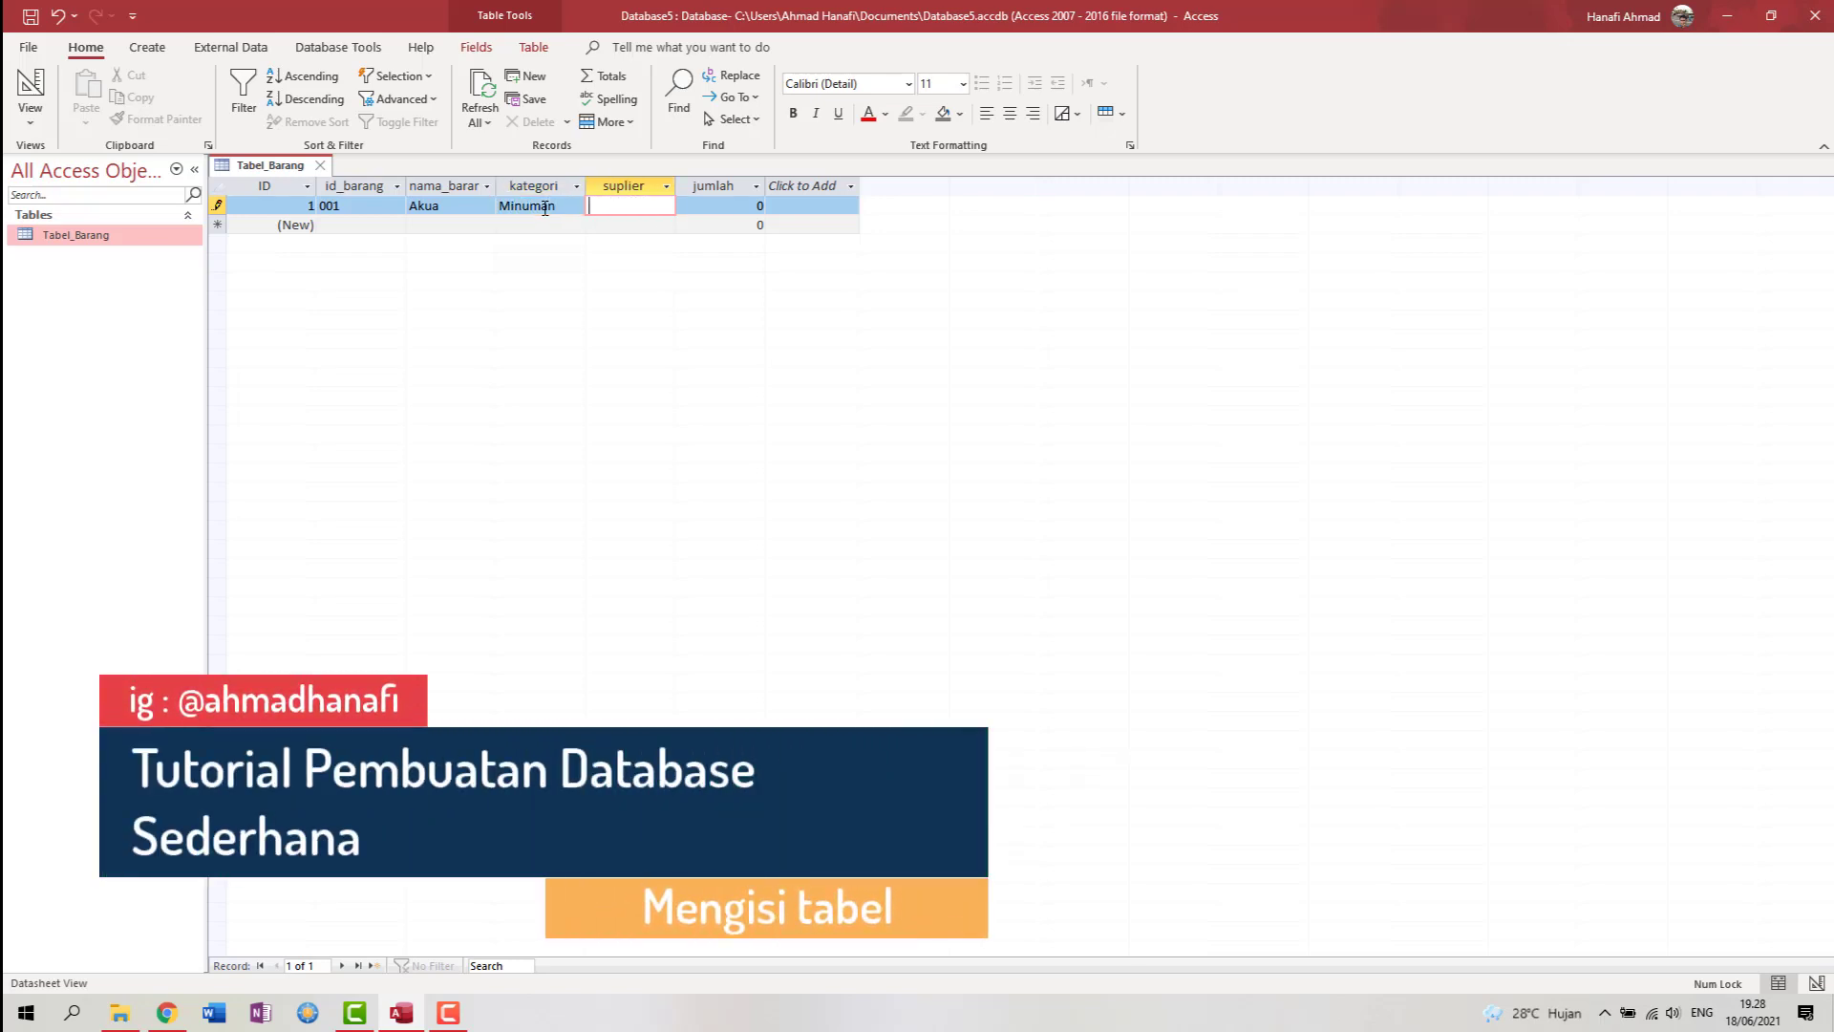
type("Akua")
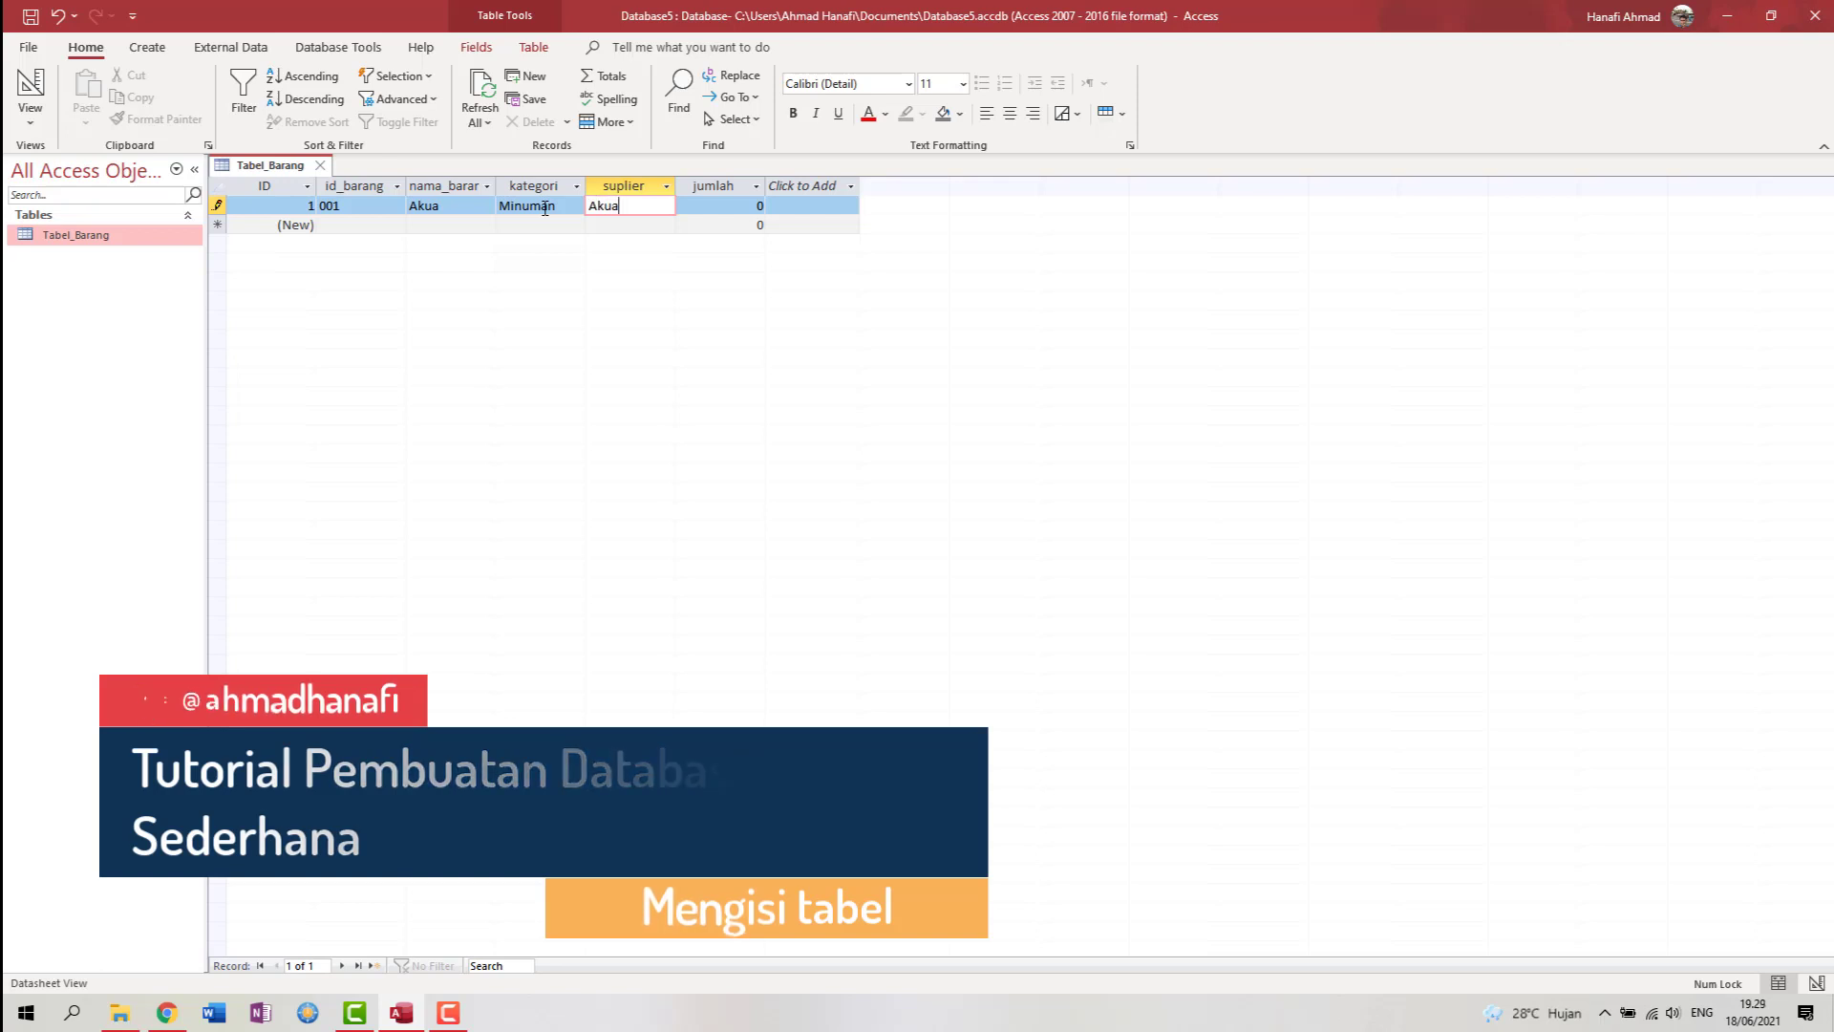
type("Suplier")
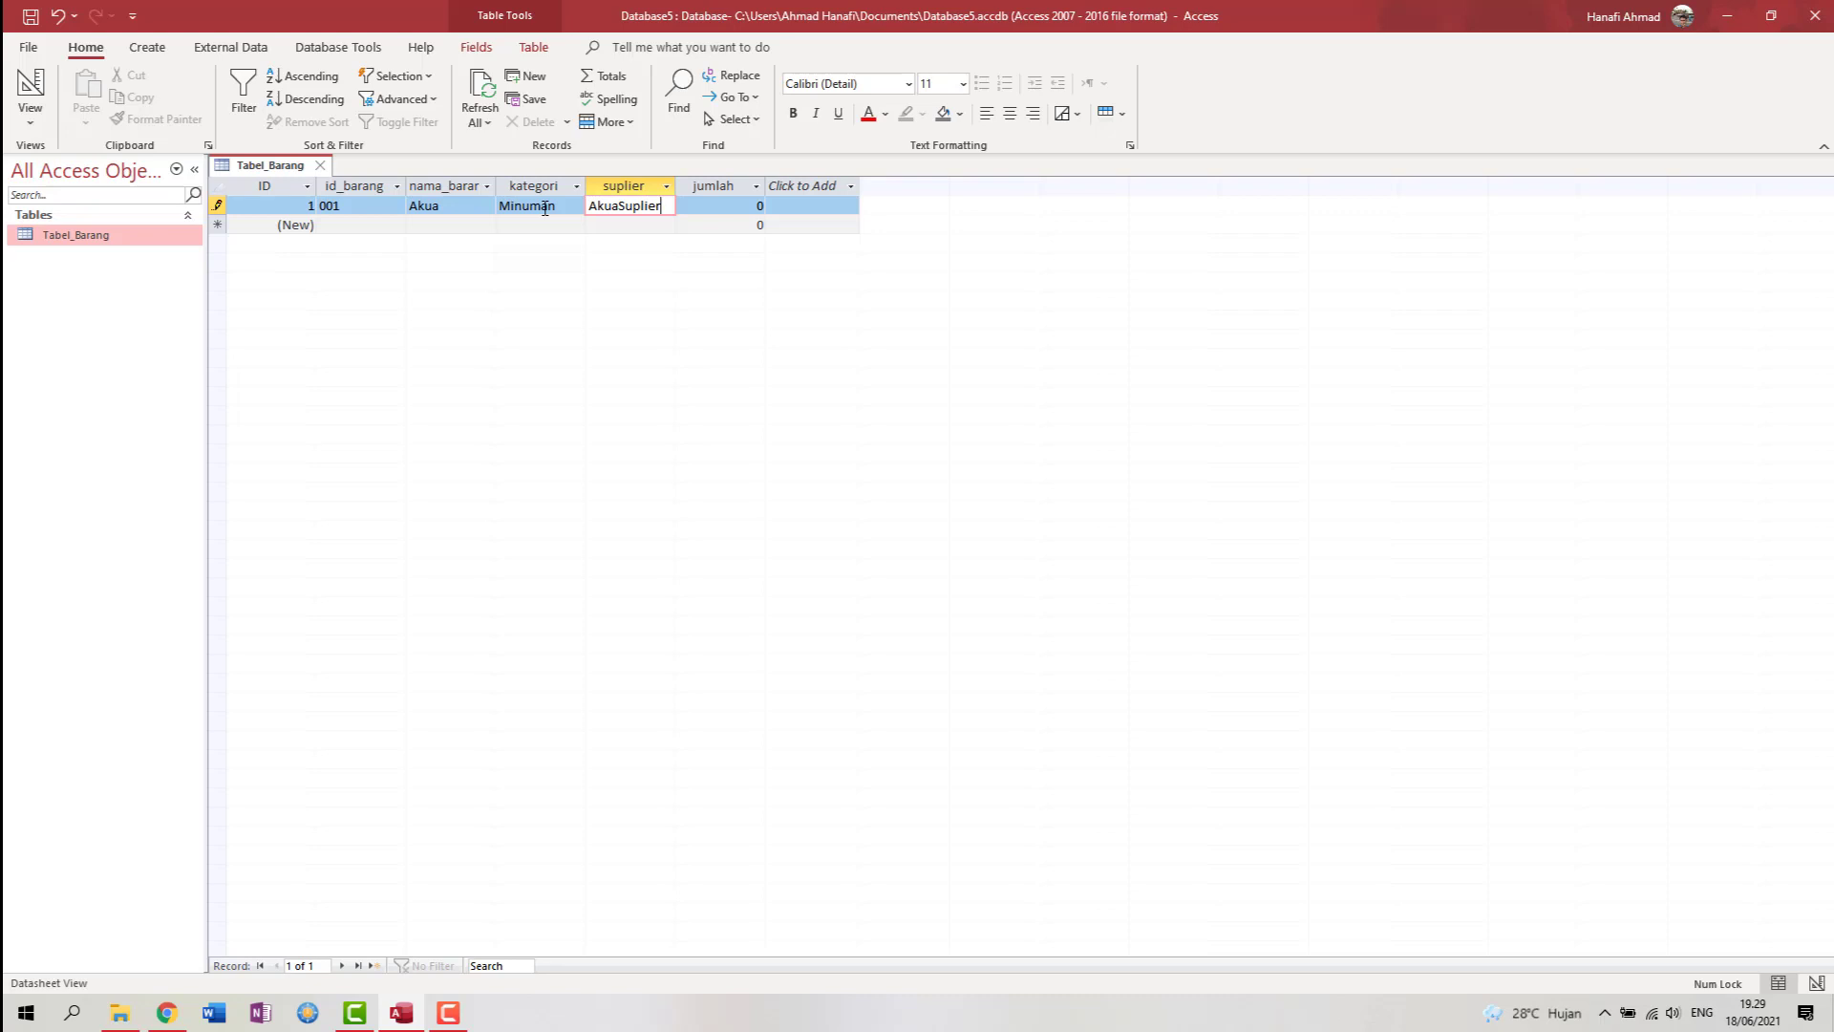
key("Tab")
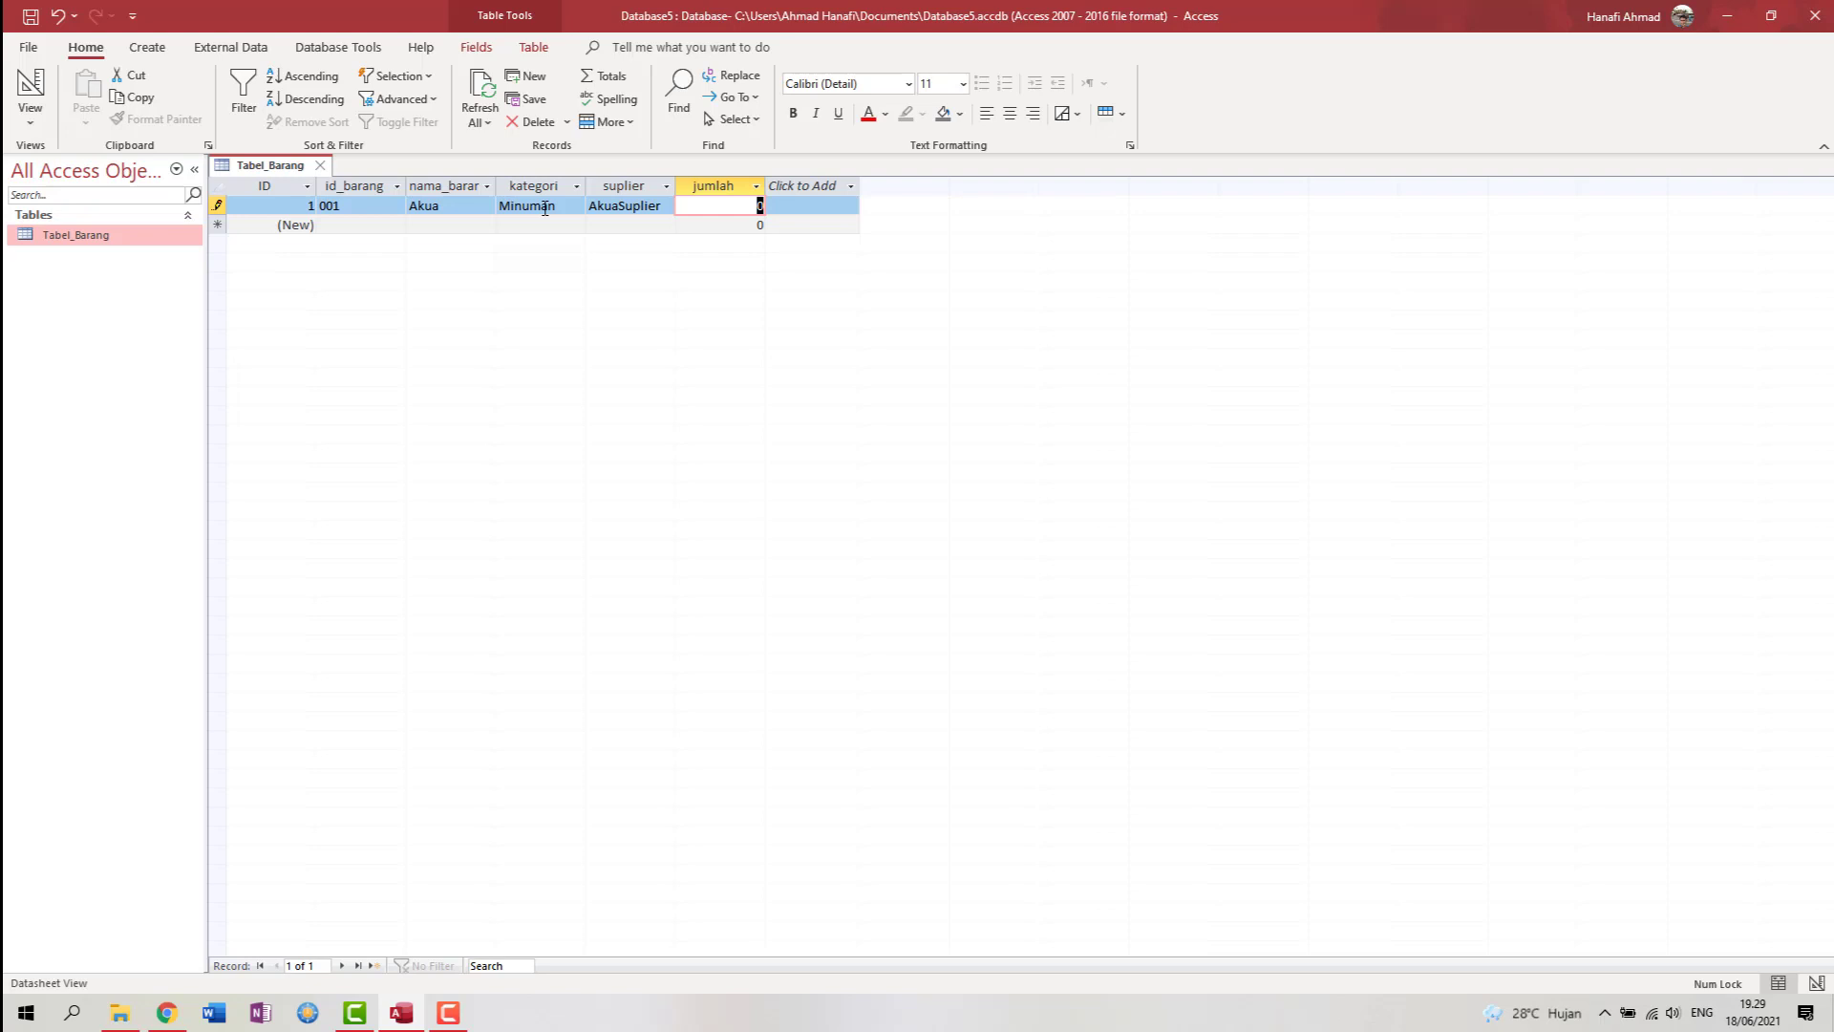
type("20")
key("Tab")
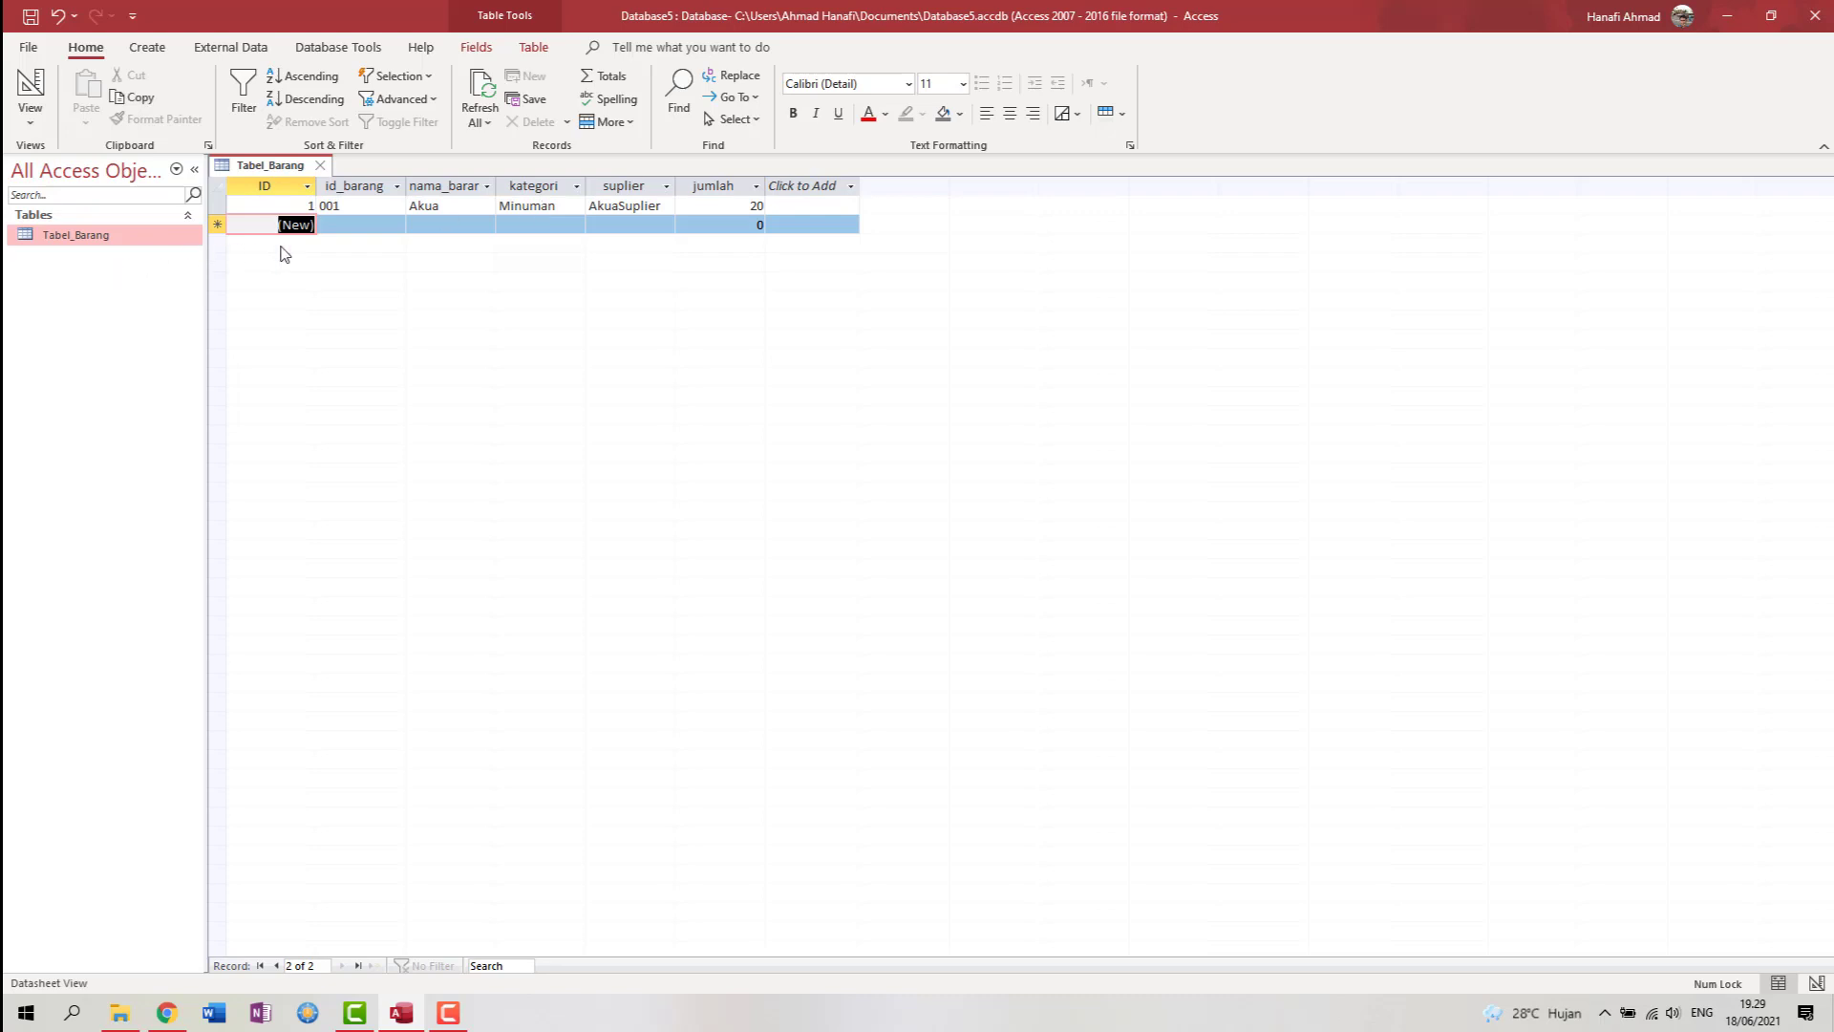
- Start the second record with id_barang 002 and nama_barang TisuTesa
left_click(350, 225)
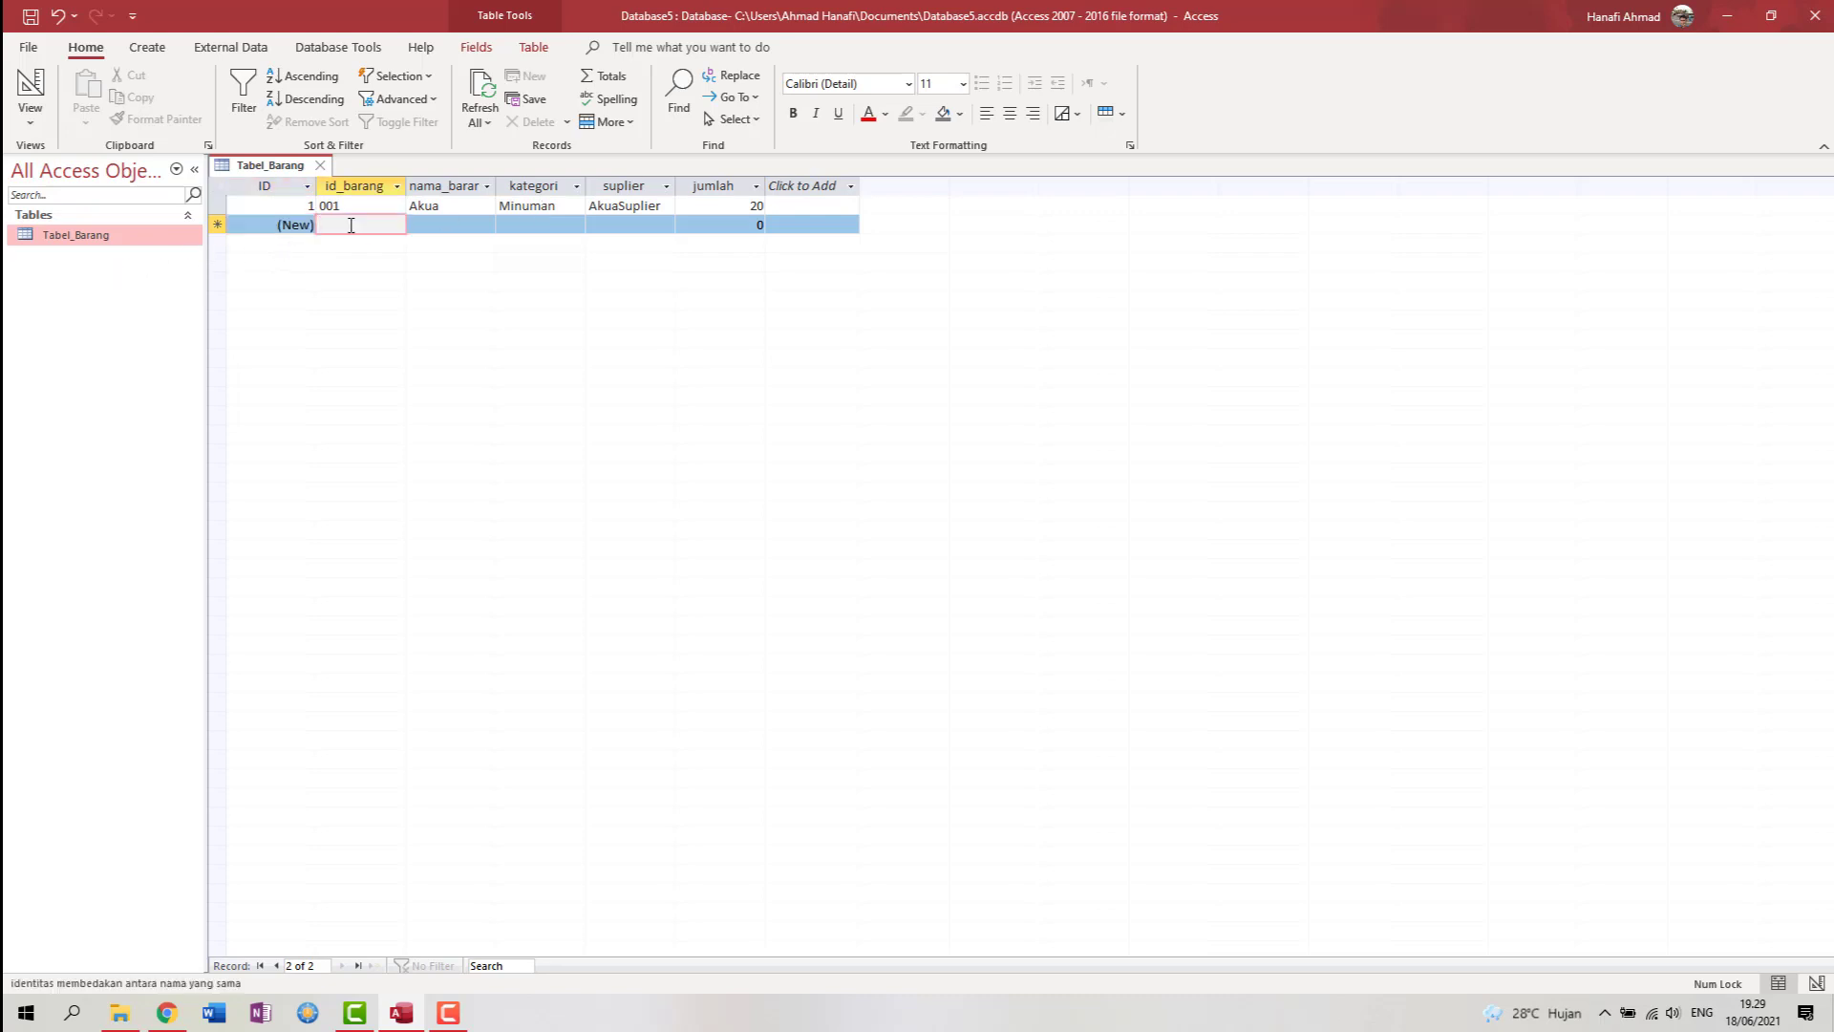
type("002")
key("Tab")
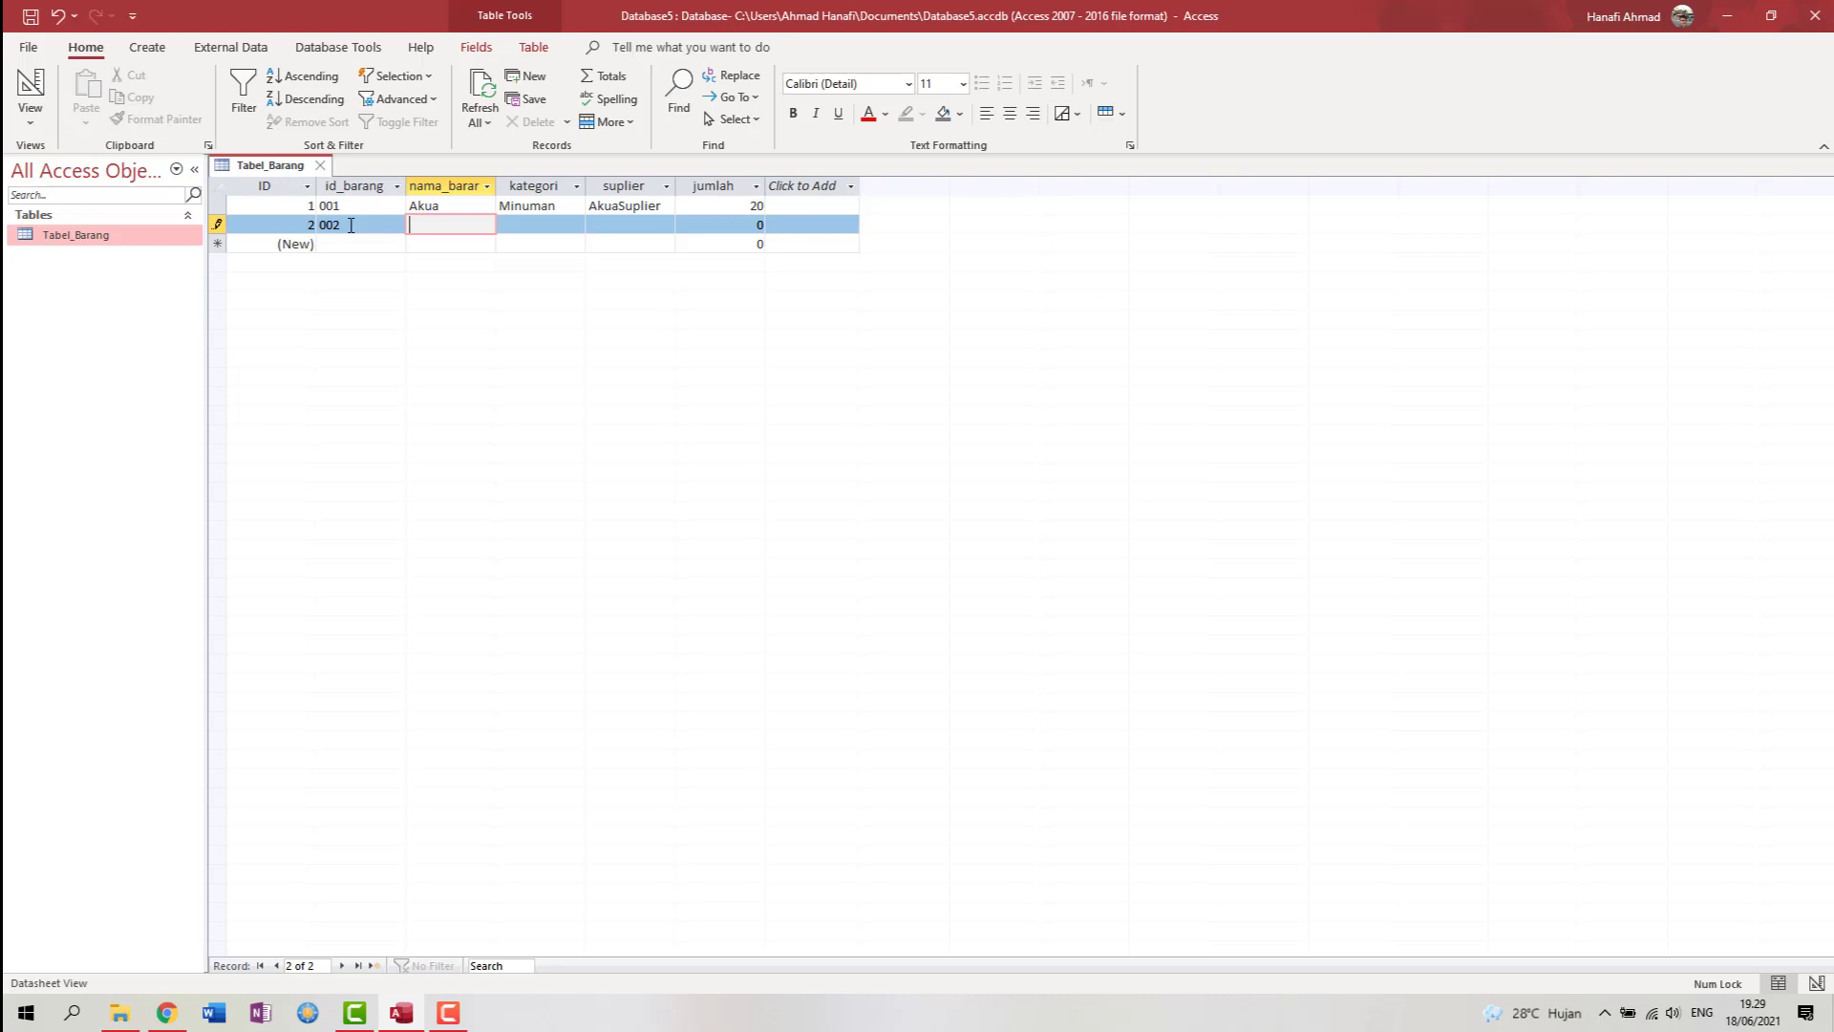
type("TisuTesa")
key("Tab")
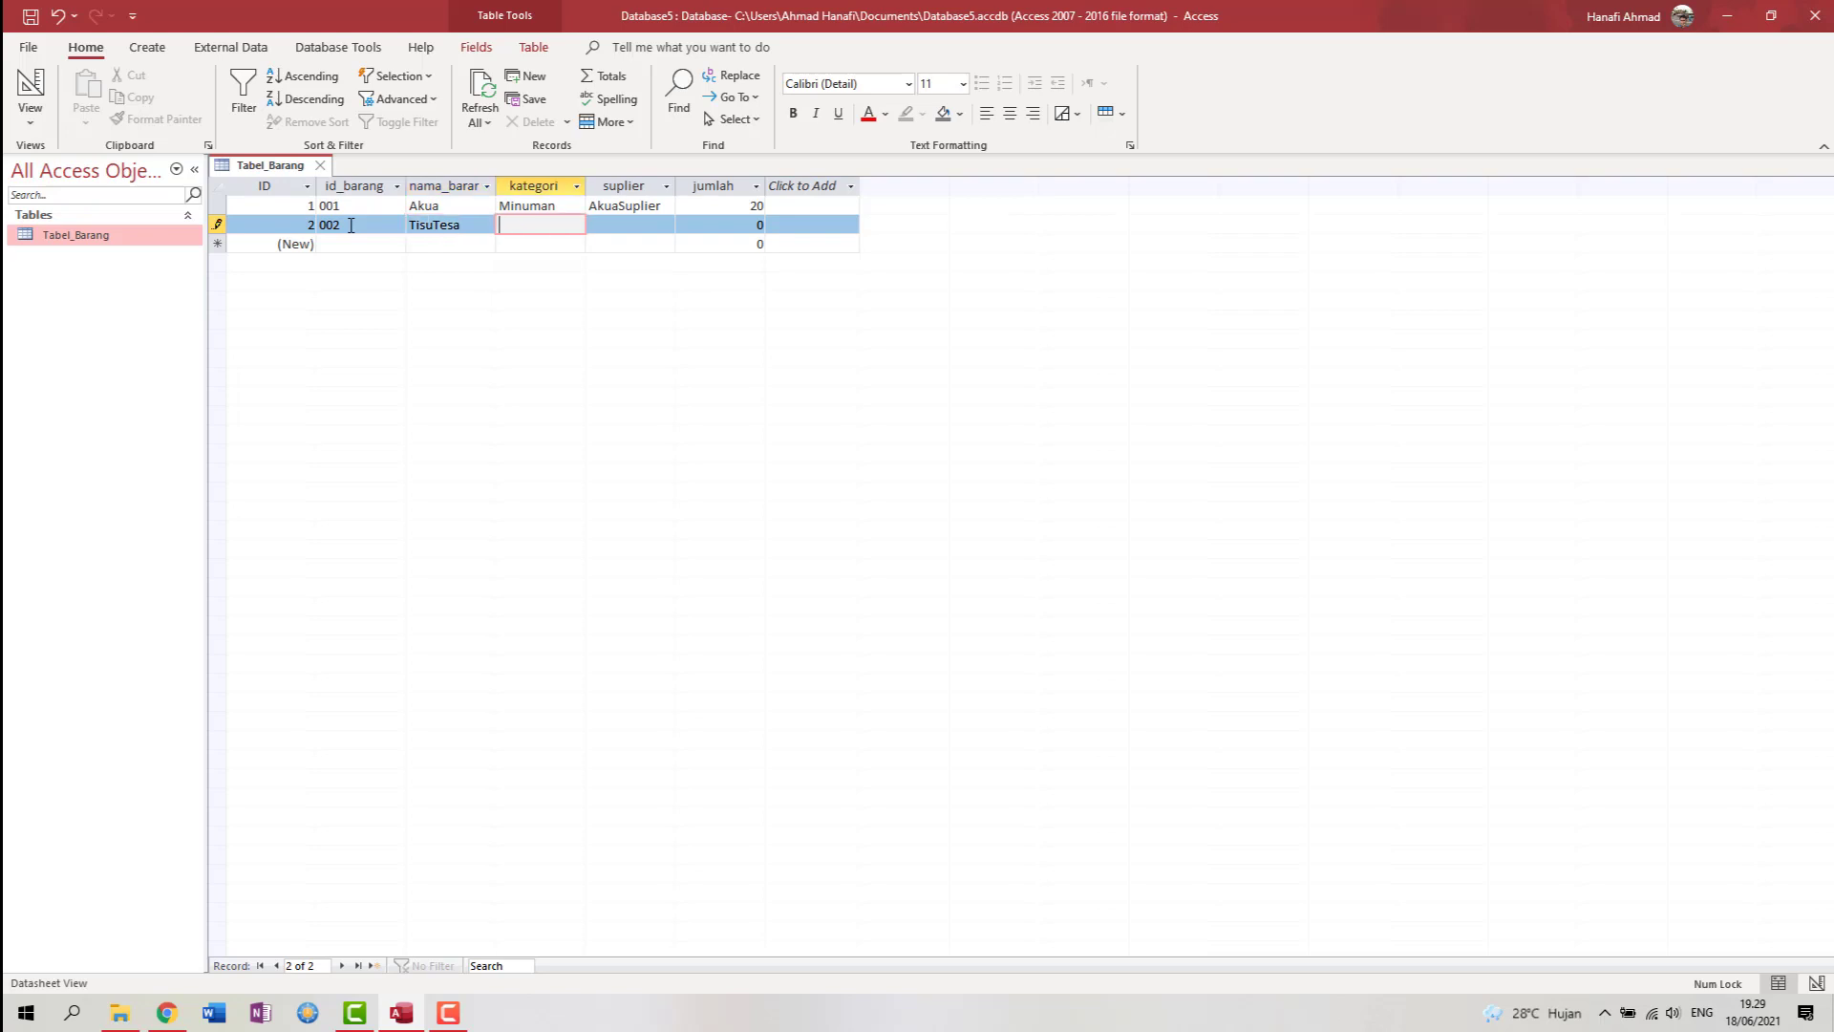
- Complete the second record with kategori Rumah Tangga, suplier TesaSuplier and jumlah 30
type("Rumah Tangga")
key("Tab")
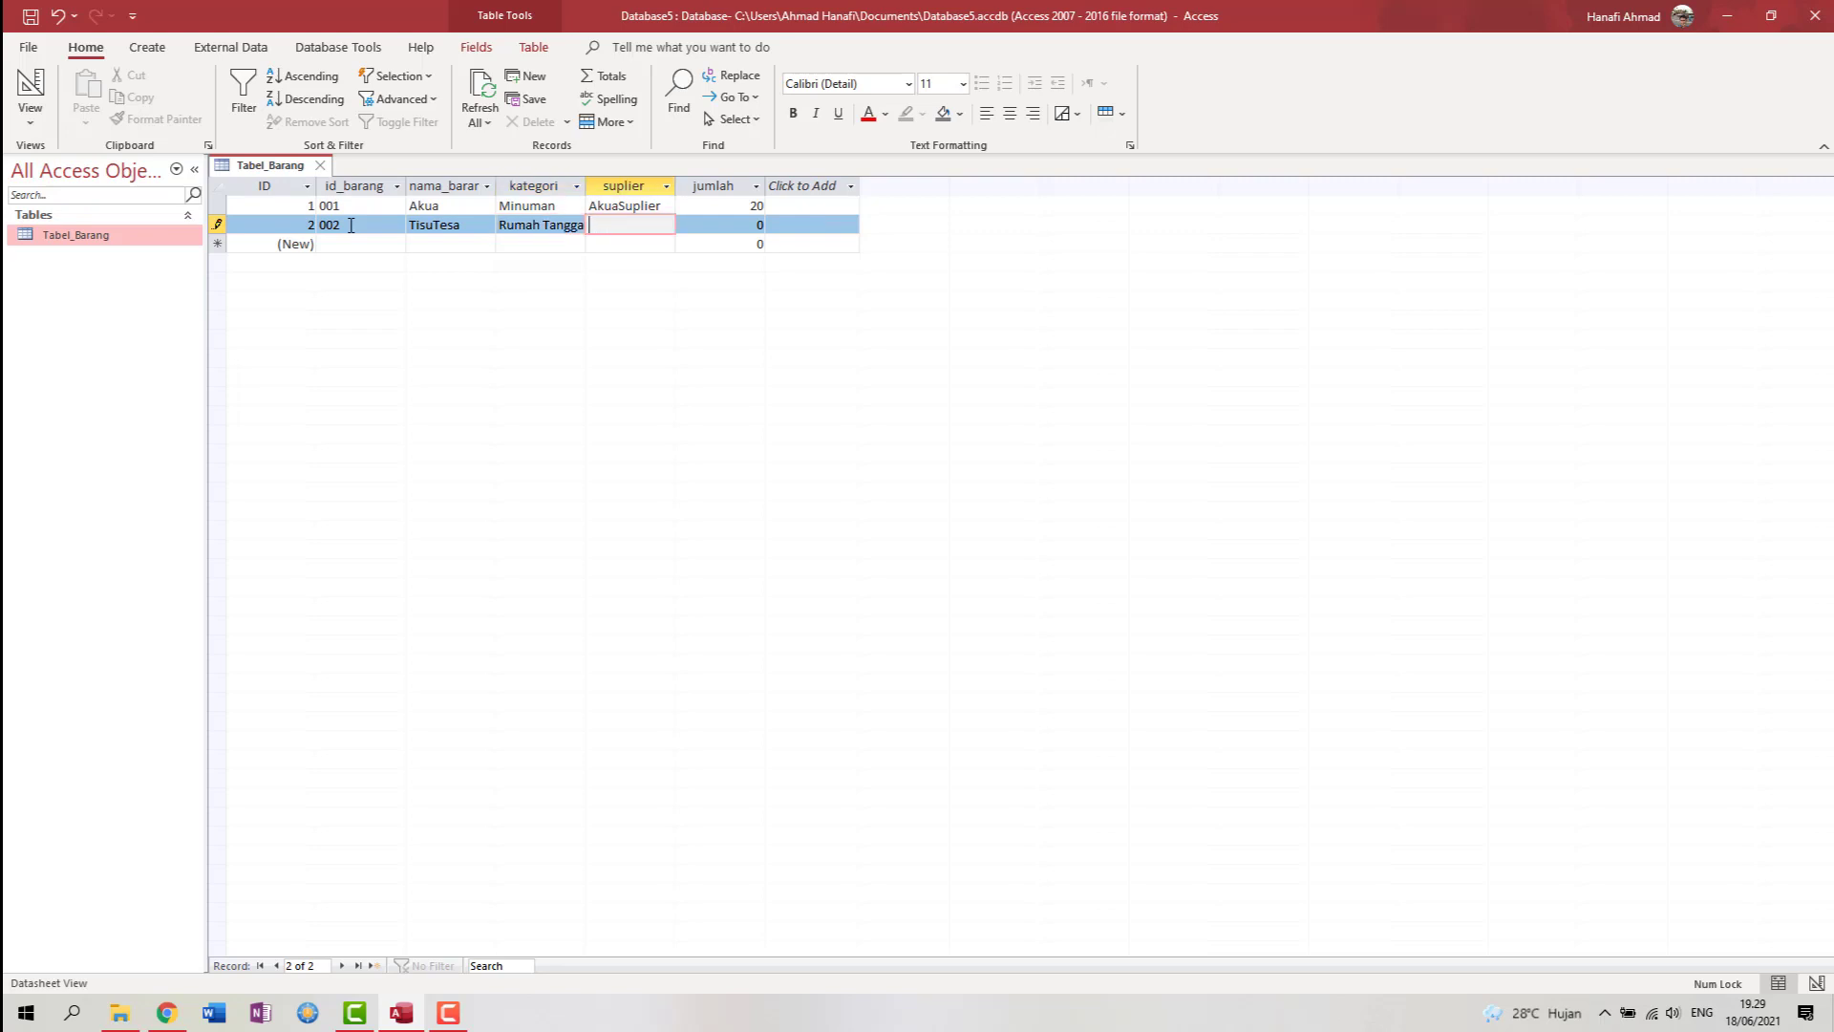
type("Tes")
type("aSuplier")
key("Tab")
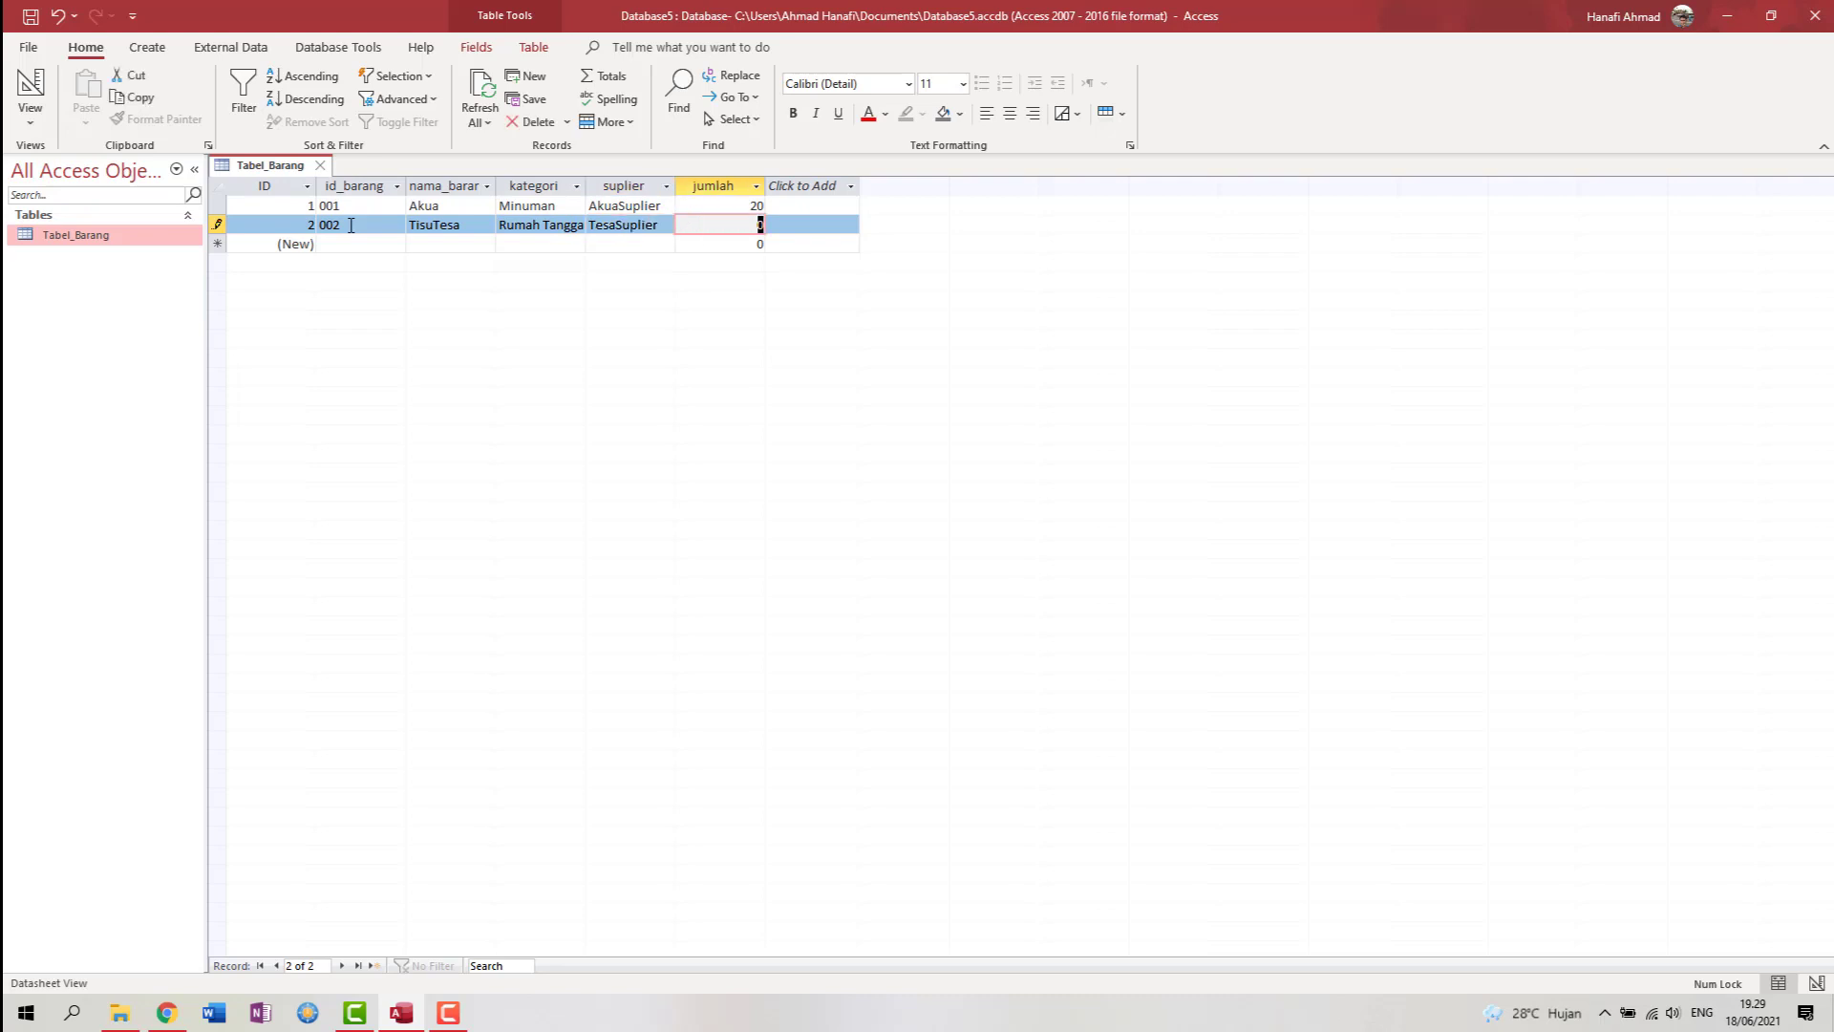
type("3")
key("Tab")
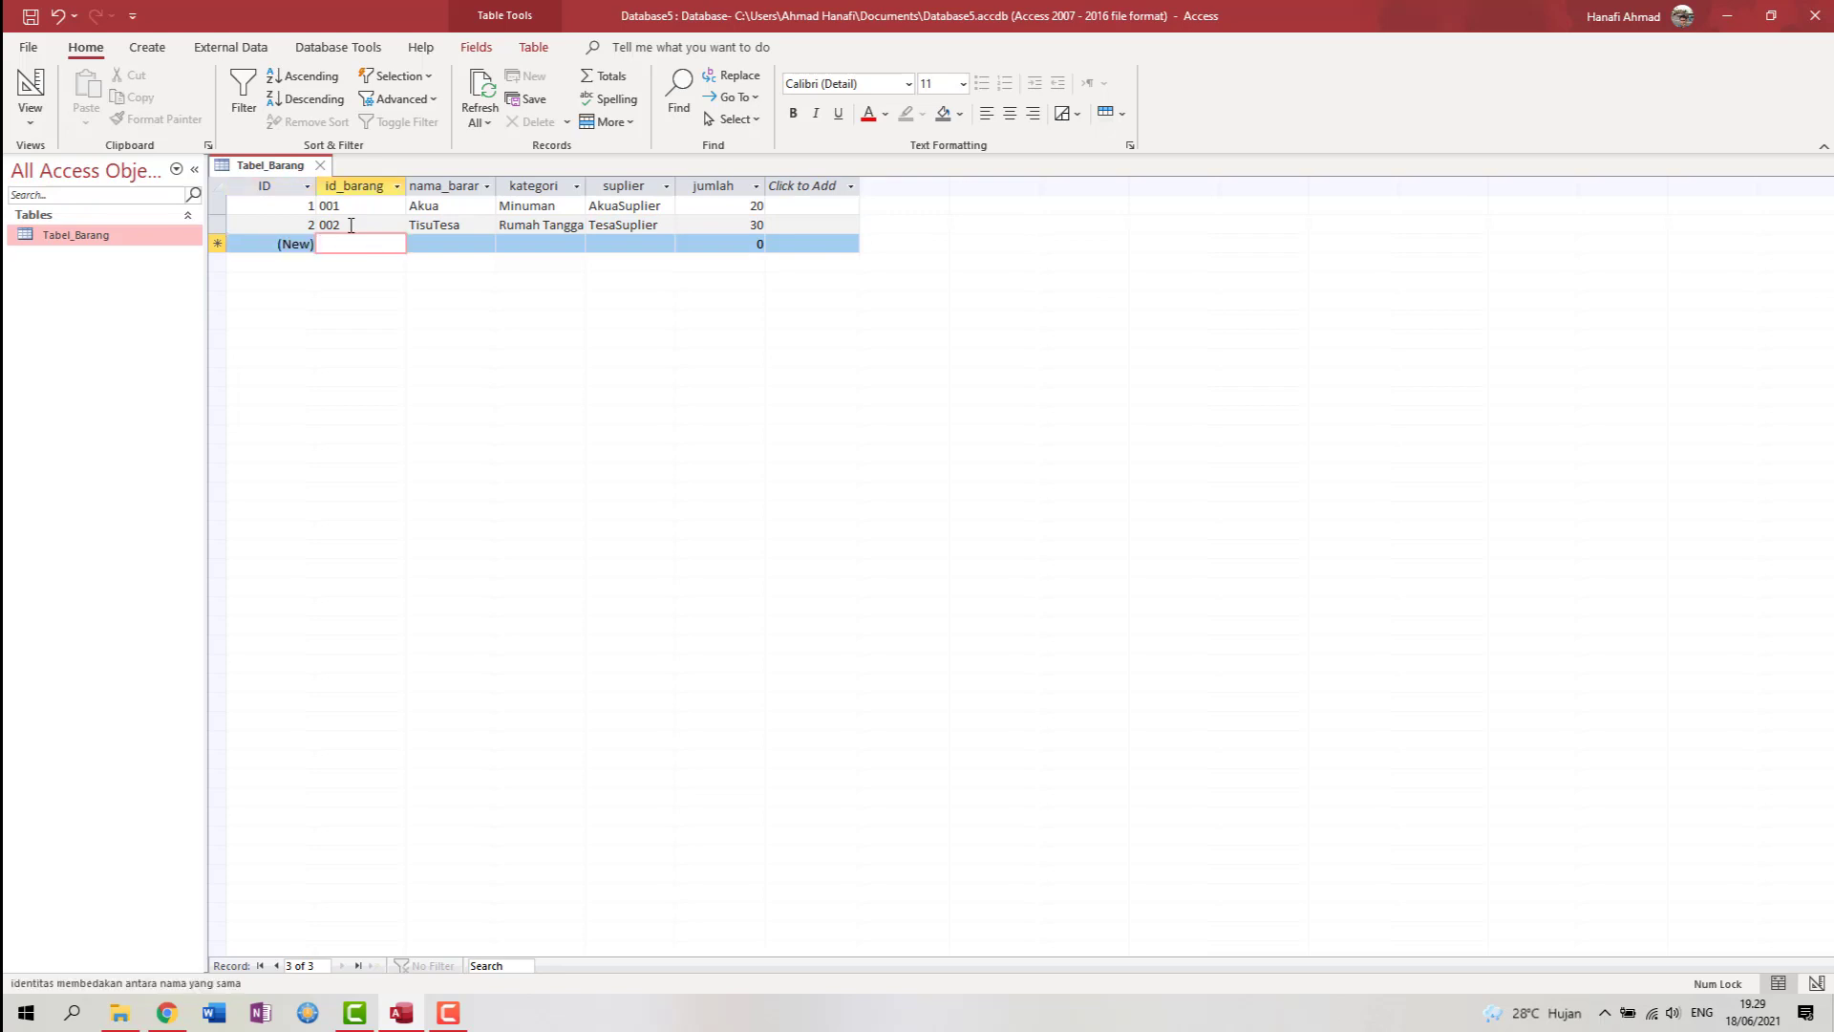
- Start the third record with id_barang 003 and nama_barang SusuCapNona
type("003")
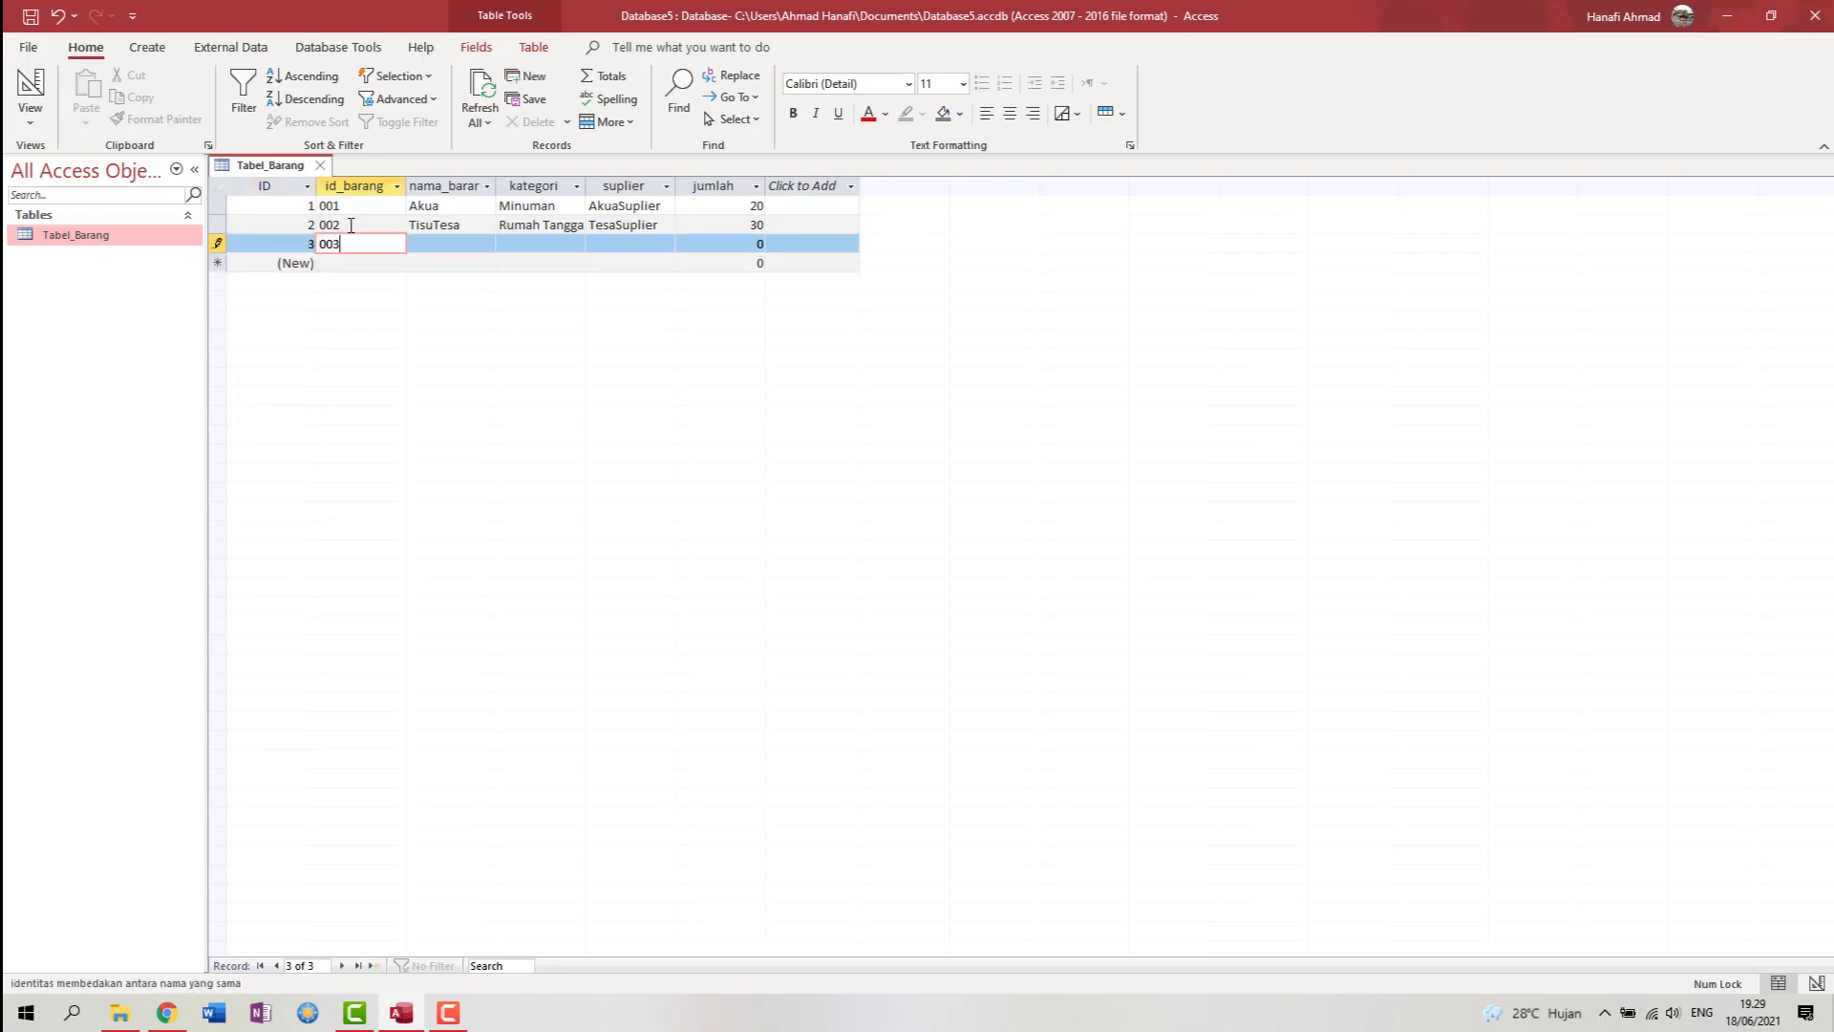
key("Tab")
type("Susu")
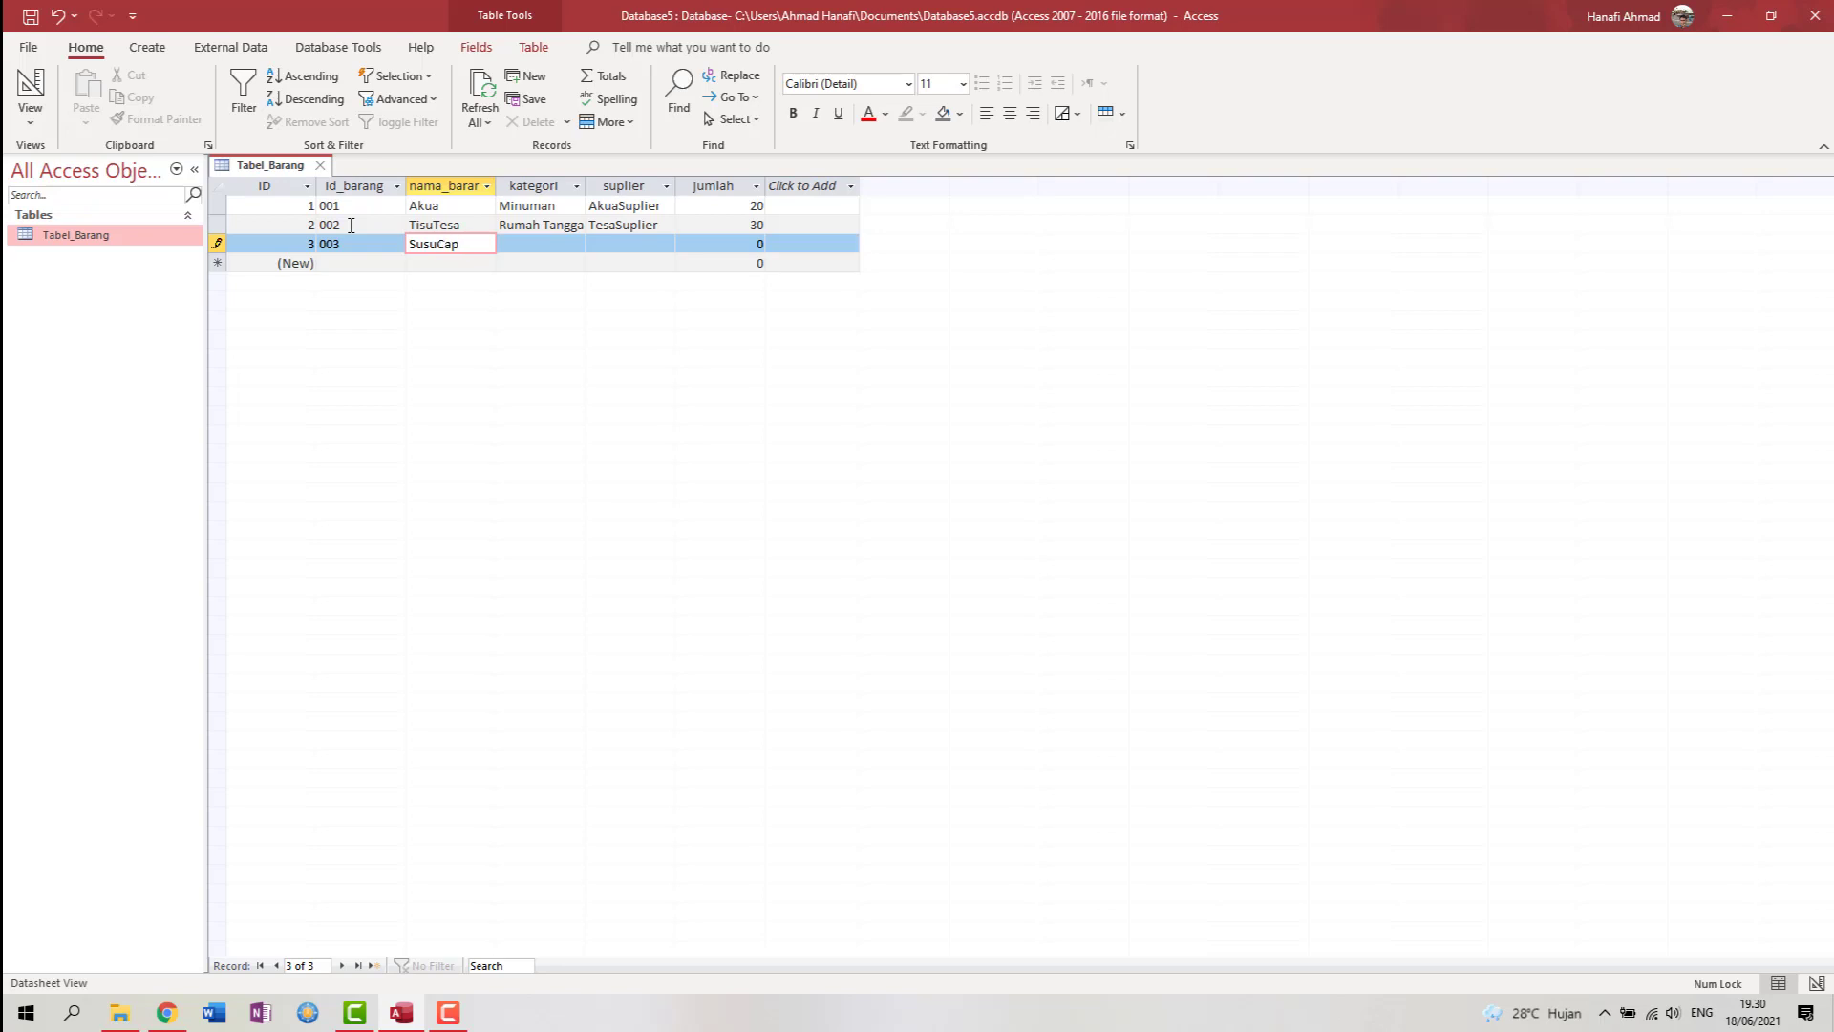
type("Nona")
key("Tab")
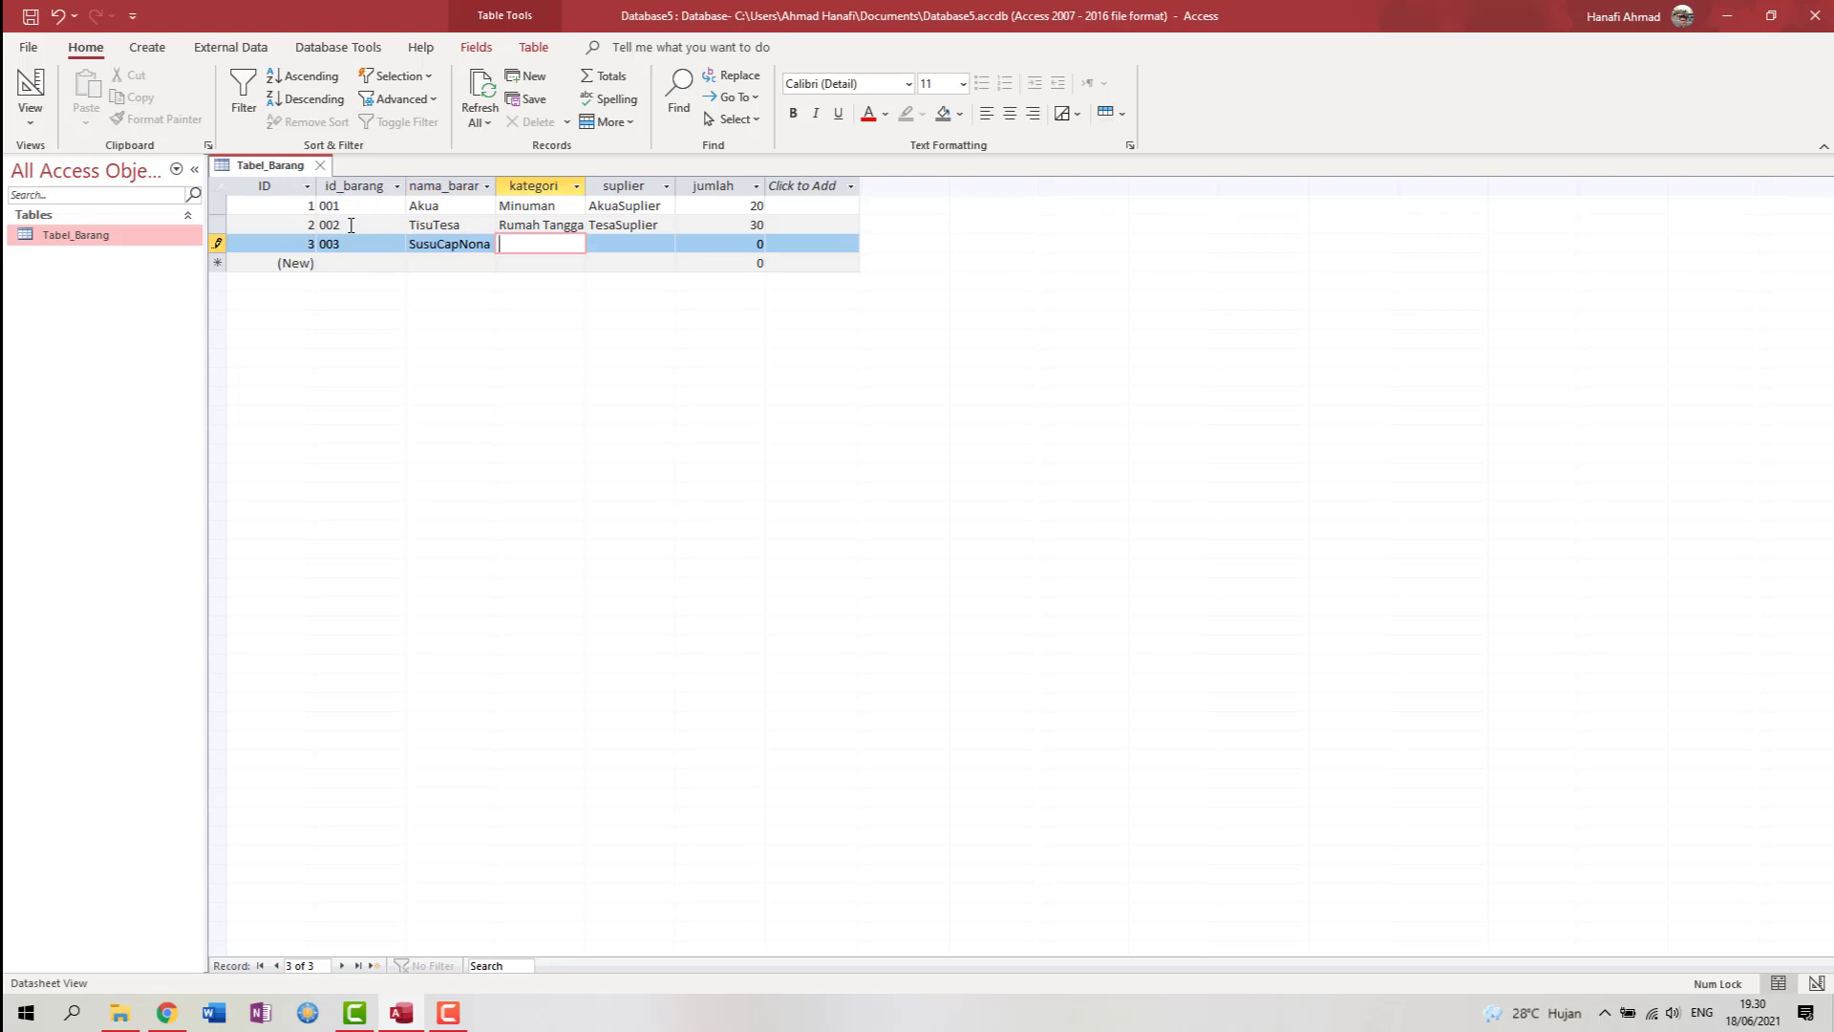
- Complete the third record with kategori Minuman, suplier NonaSuplier and jumlah 40
type("Minuman")
key("Tab")
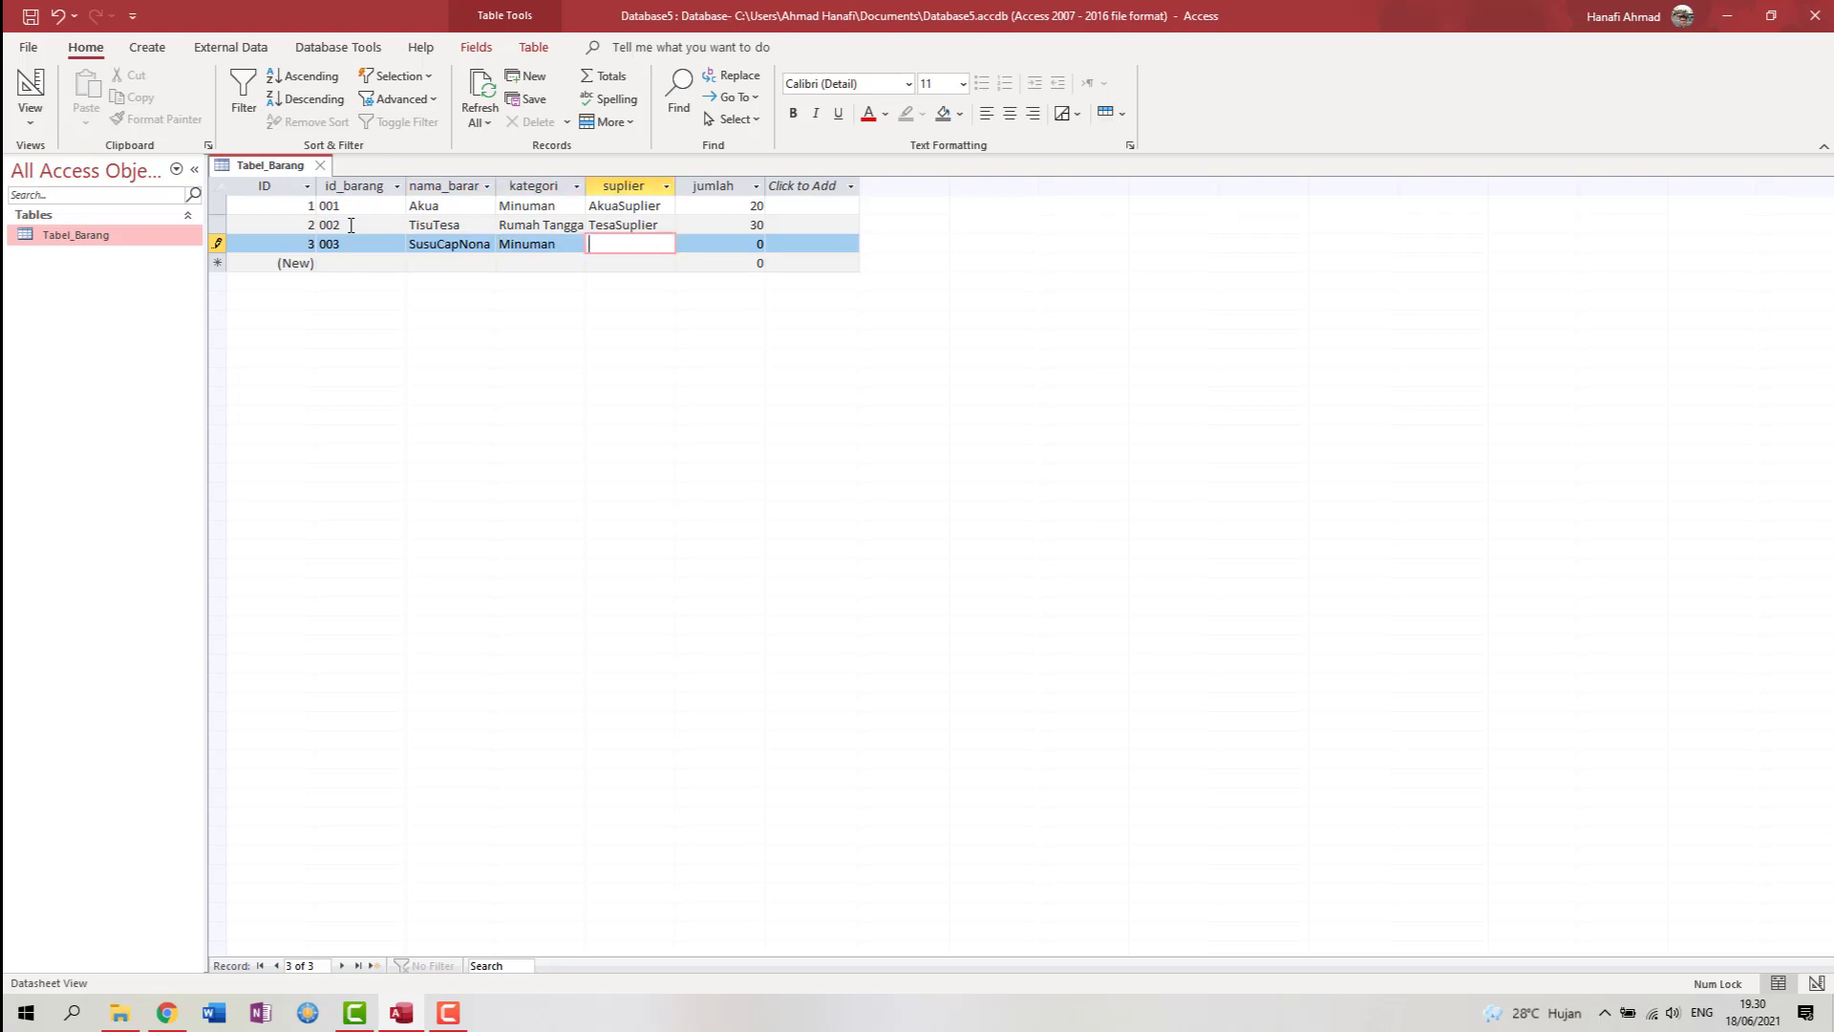
type("T")
key("BackSpace")
type("NonaSupler")
key("BackSpace")
type("ier")
key("Tab")
type("40")
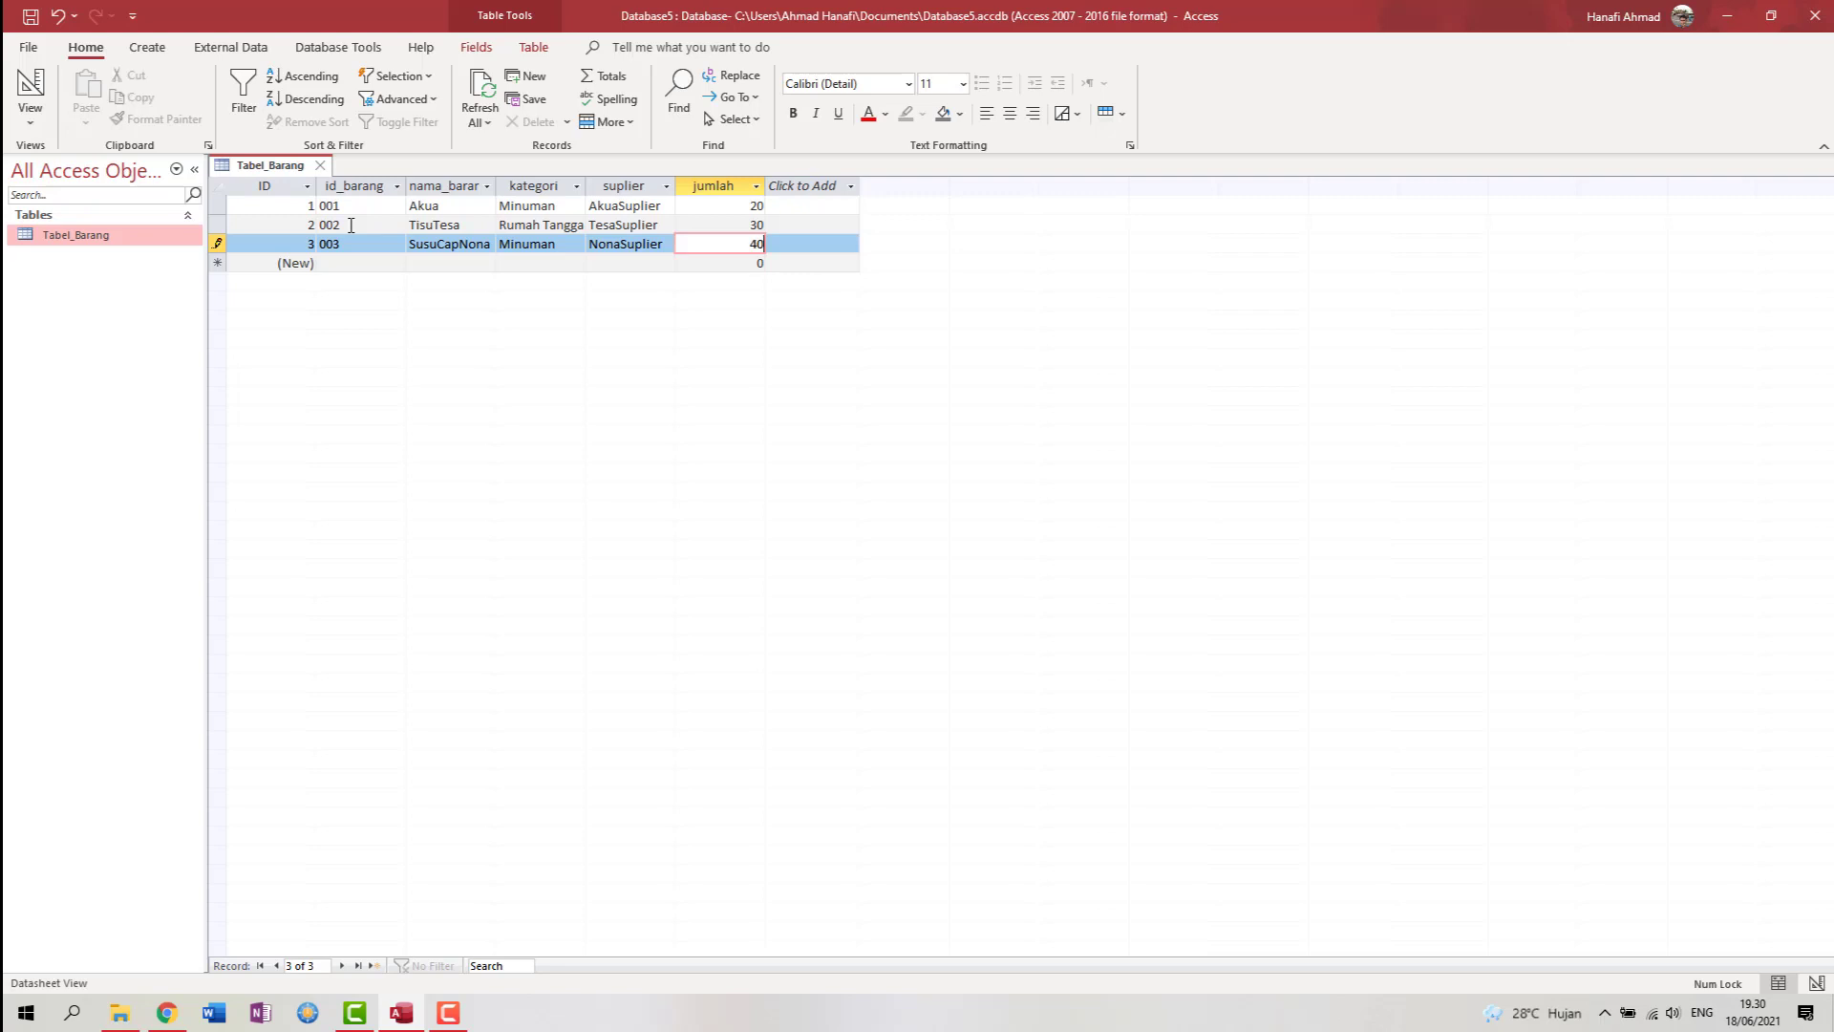
key("Tab")
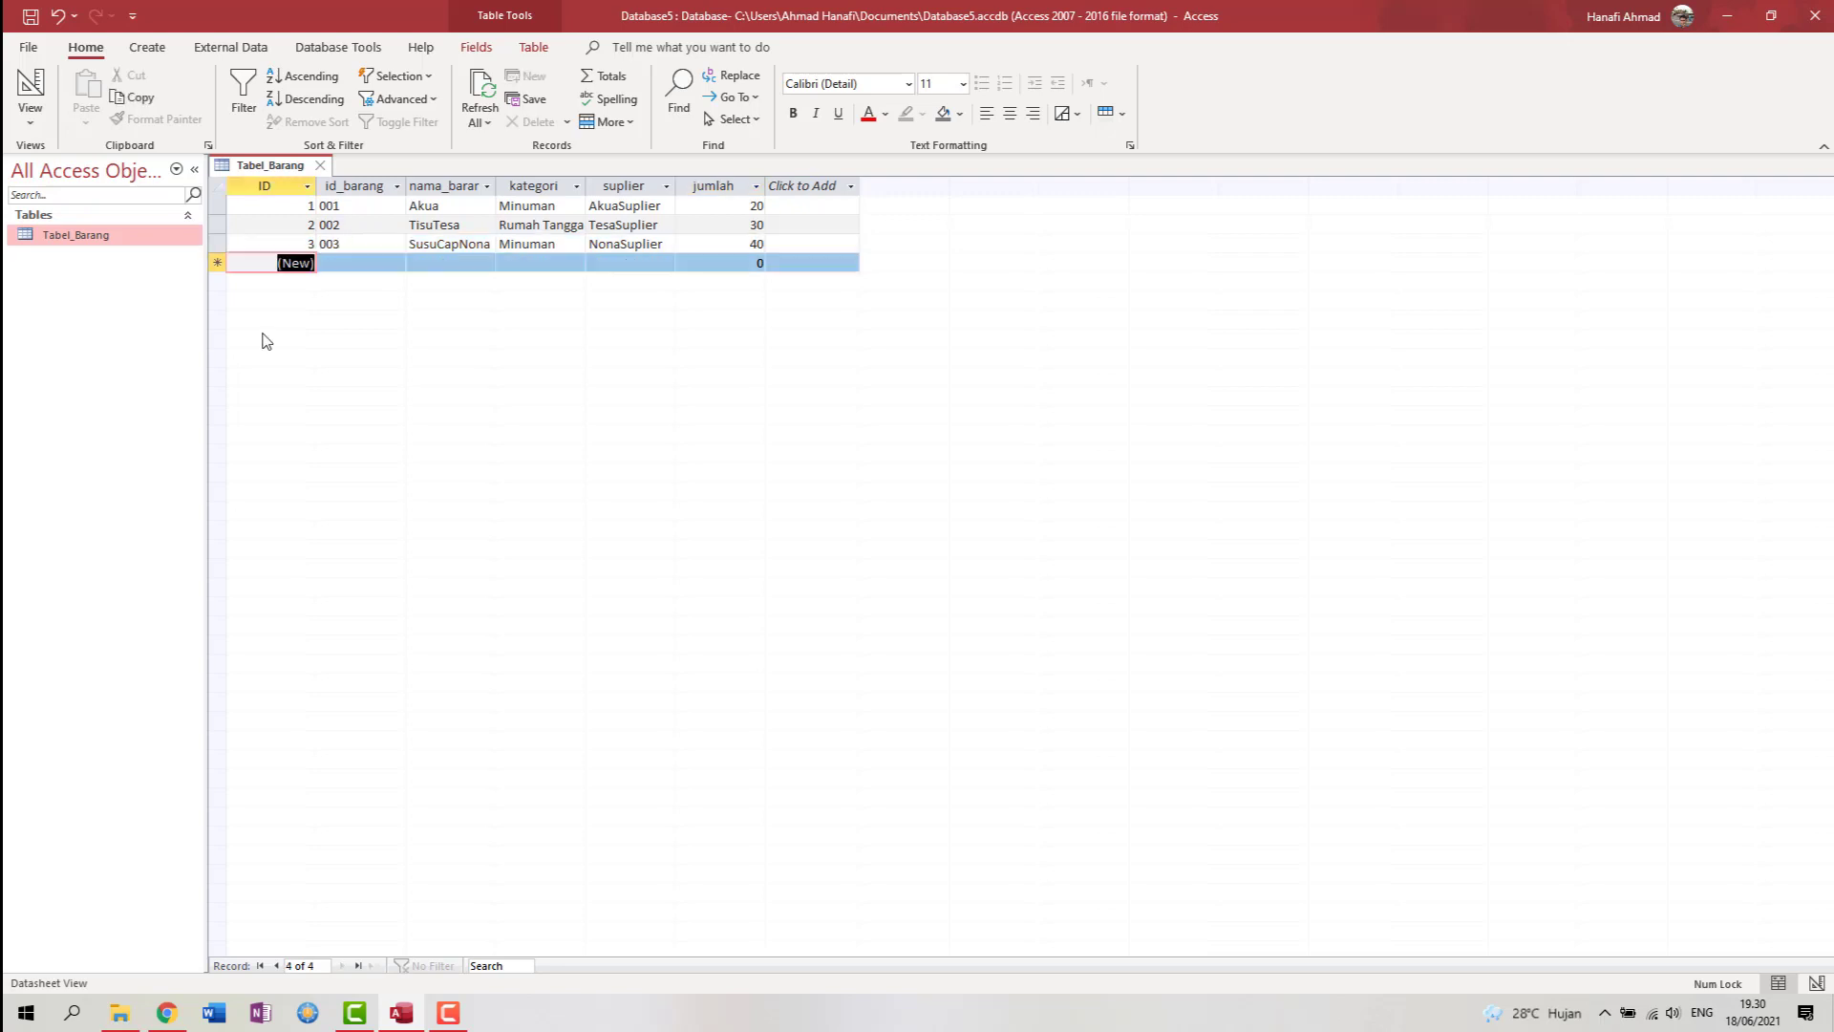
left_click(99, 239)
left_click(466, 342)
left_click(65, 240)
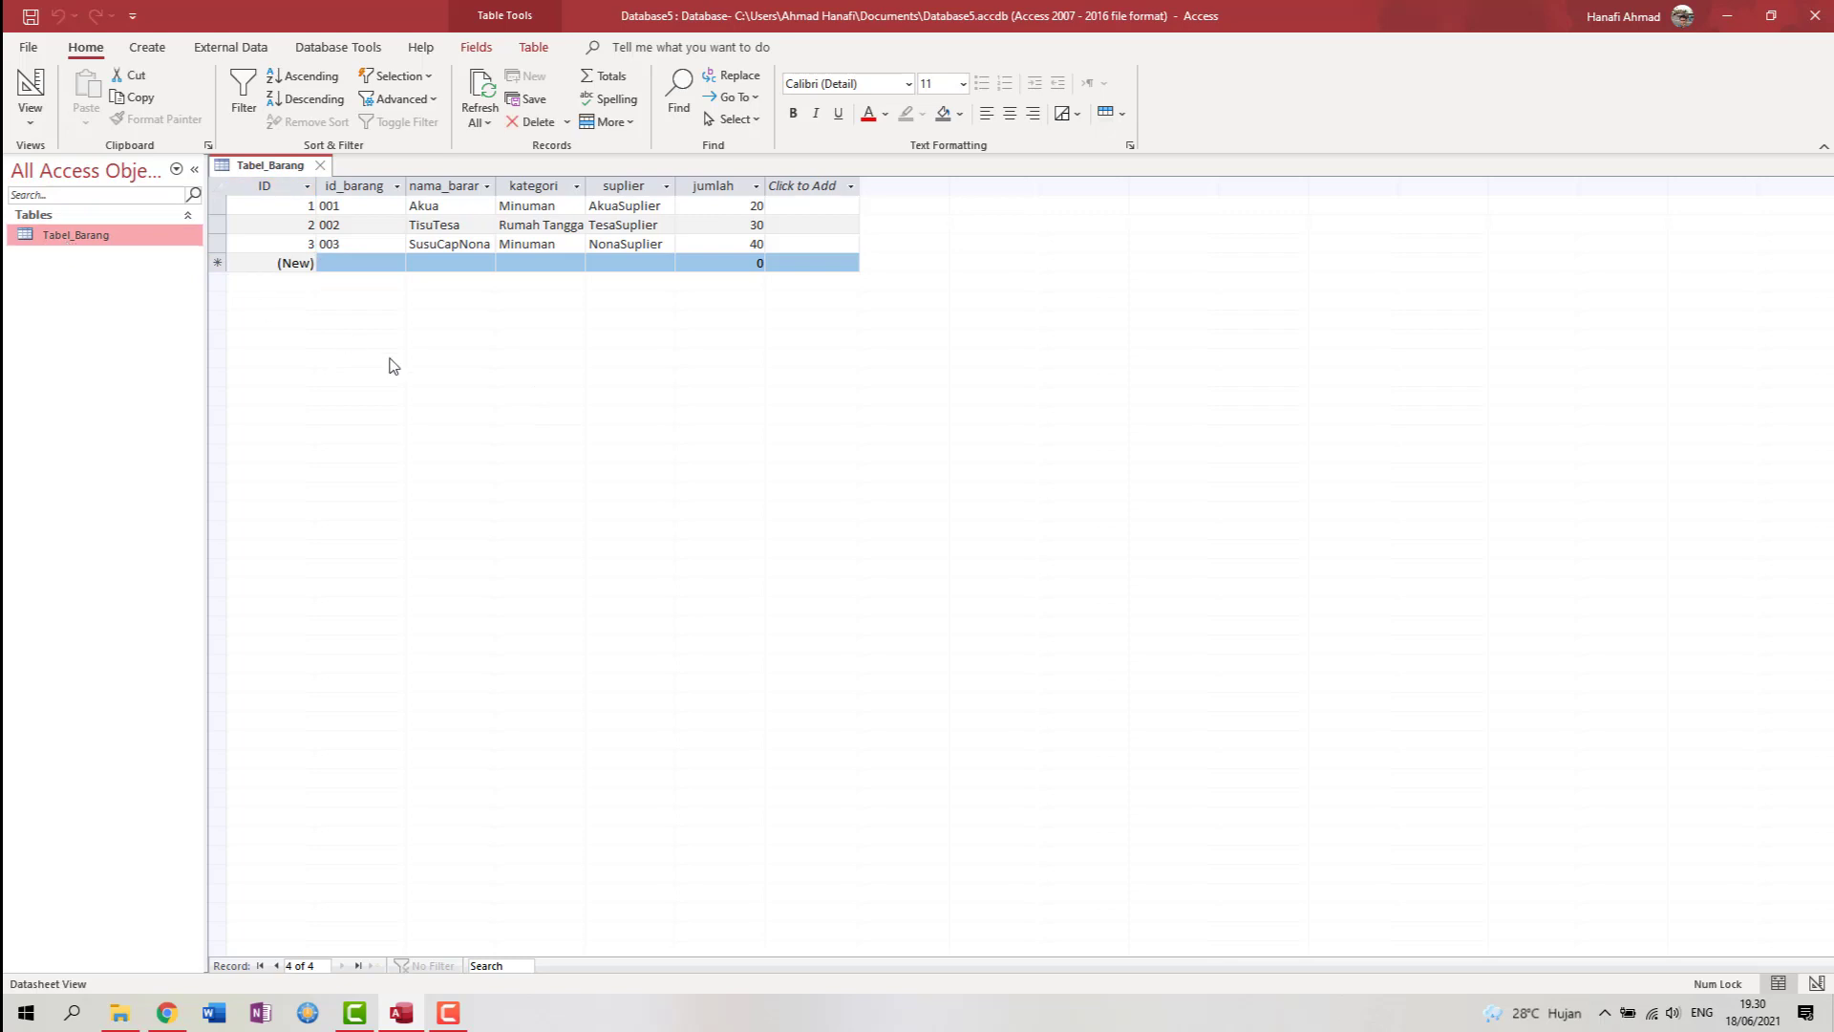
left_click(389, 366)
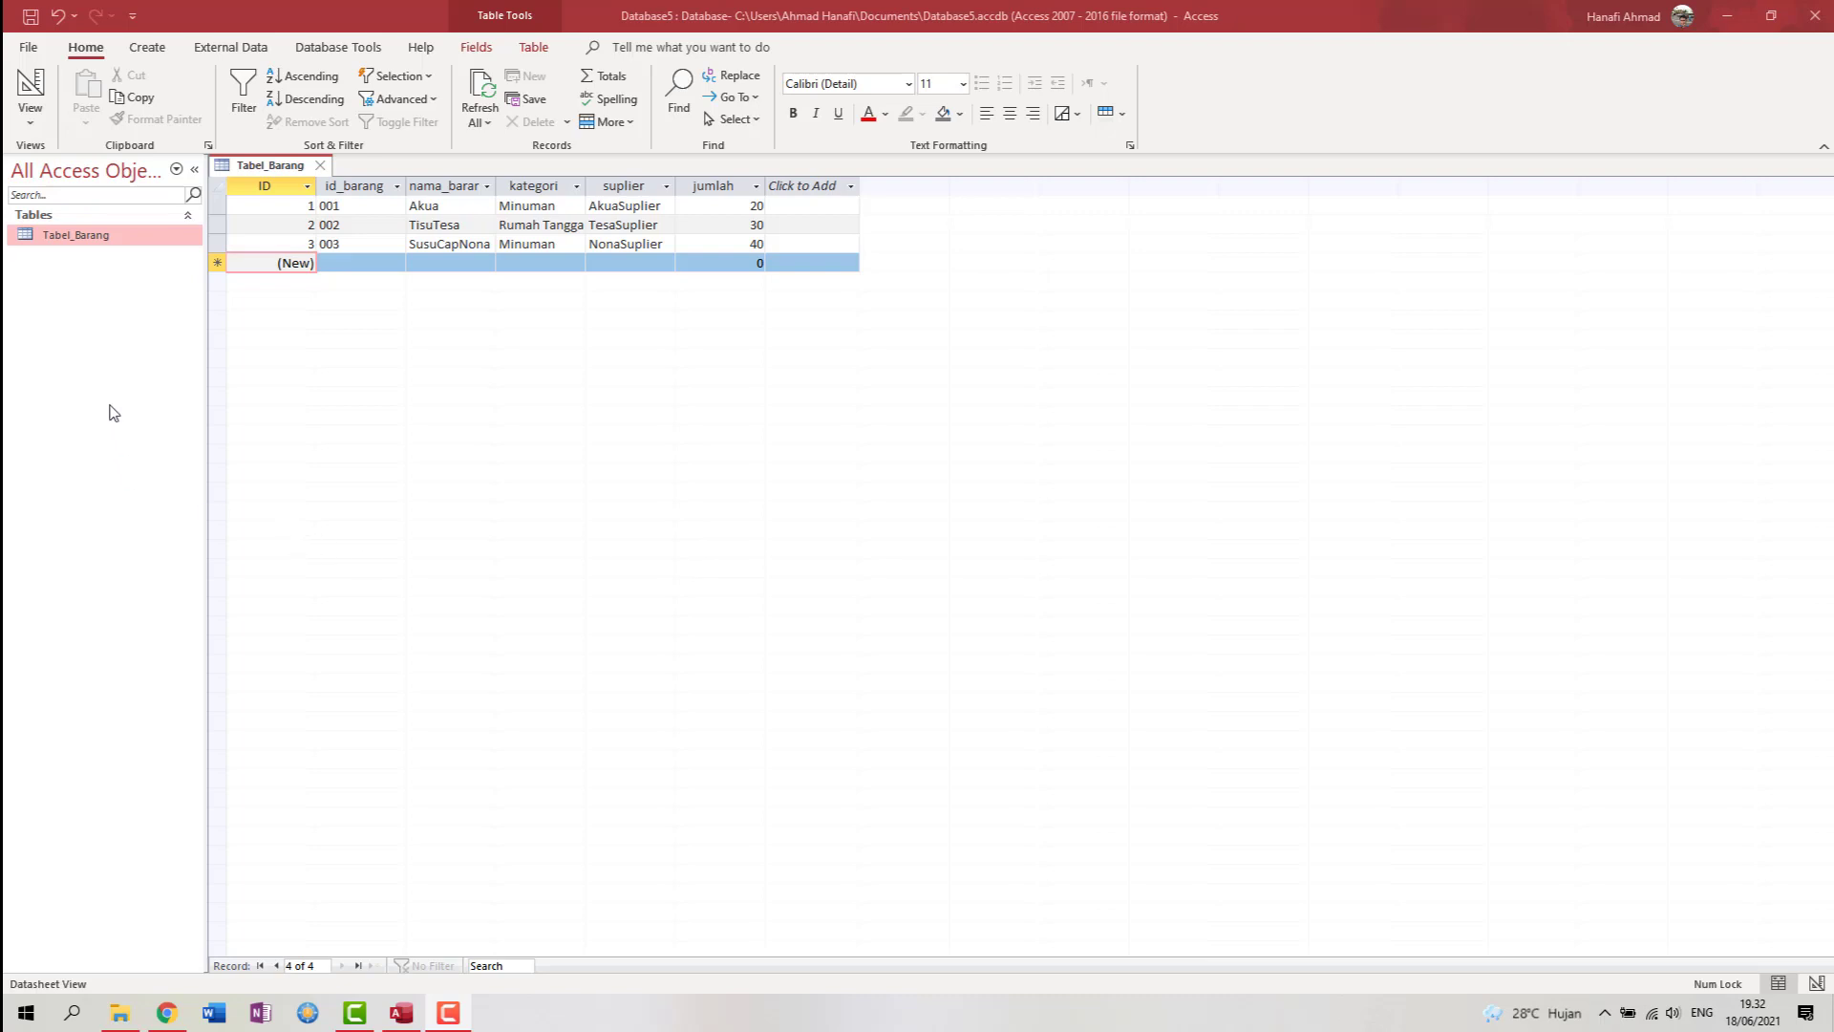
- Start a query on Tabel_Barang with the Simple Query Wizard and include the nama_barang and jumlah fields
left_click(149, 48)
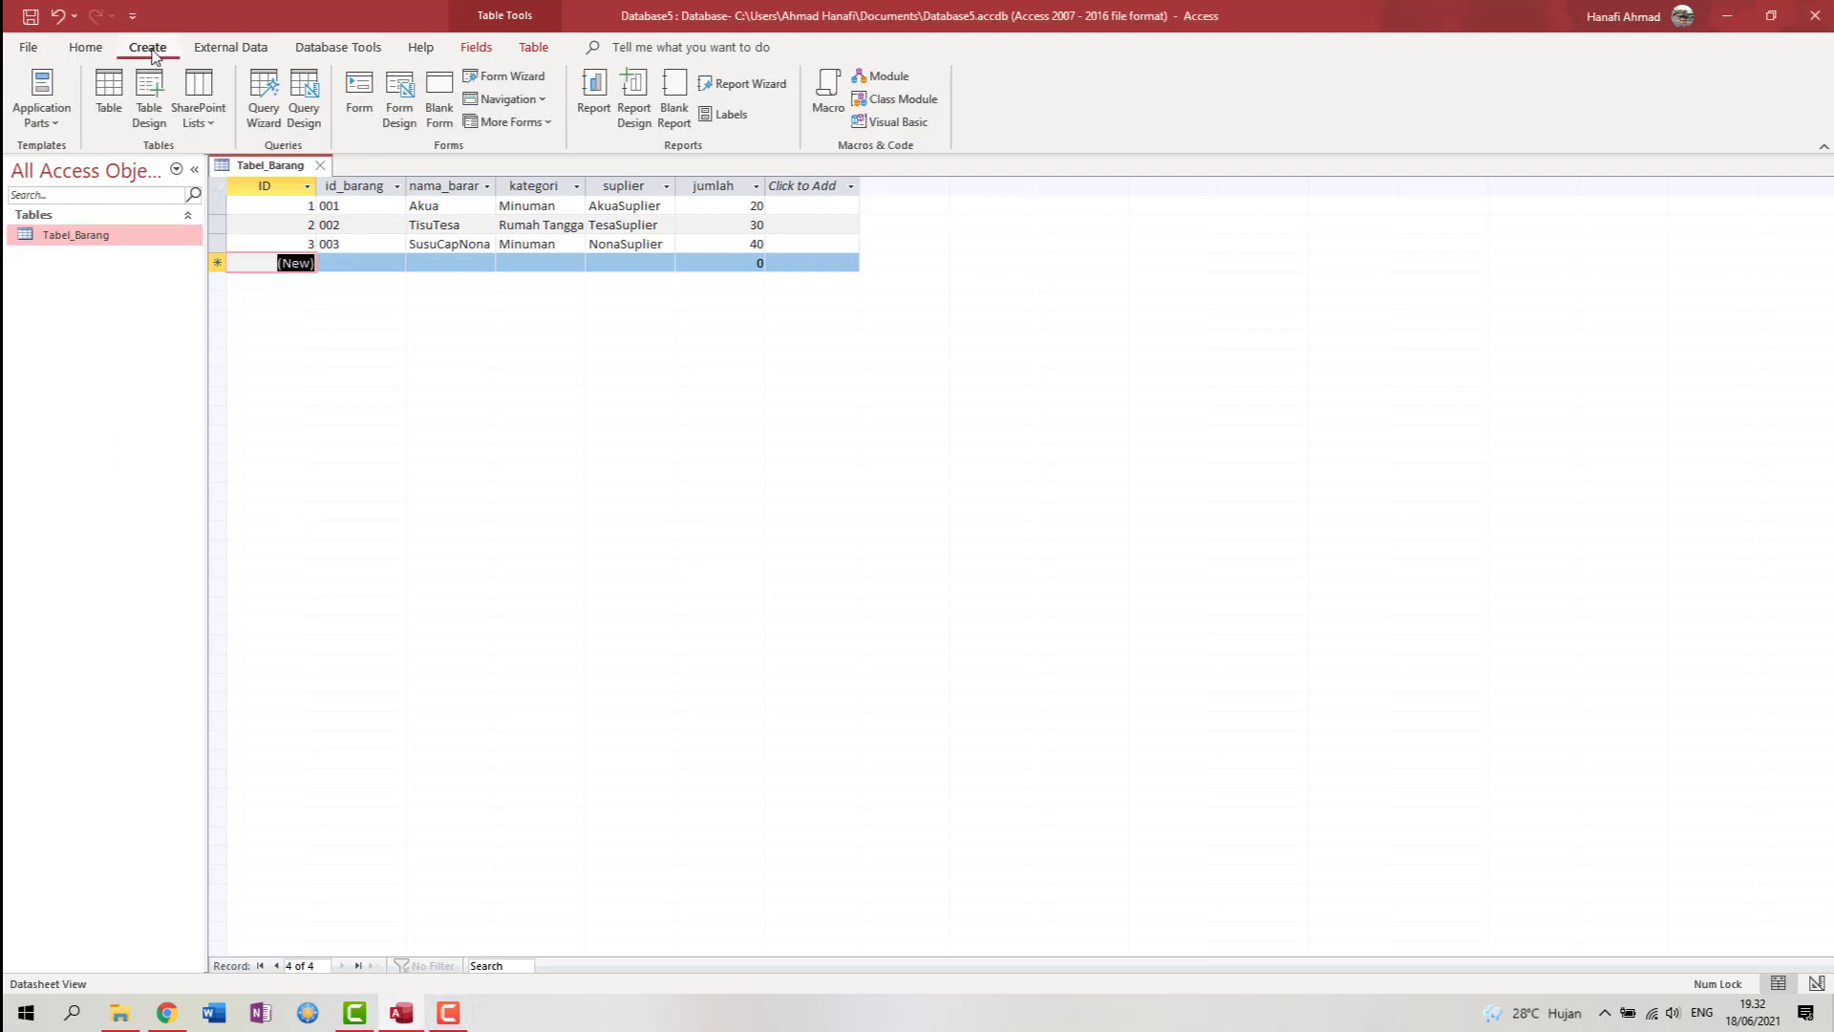
left_click(266, 115)
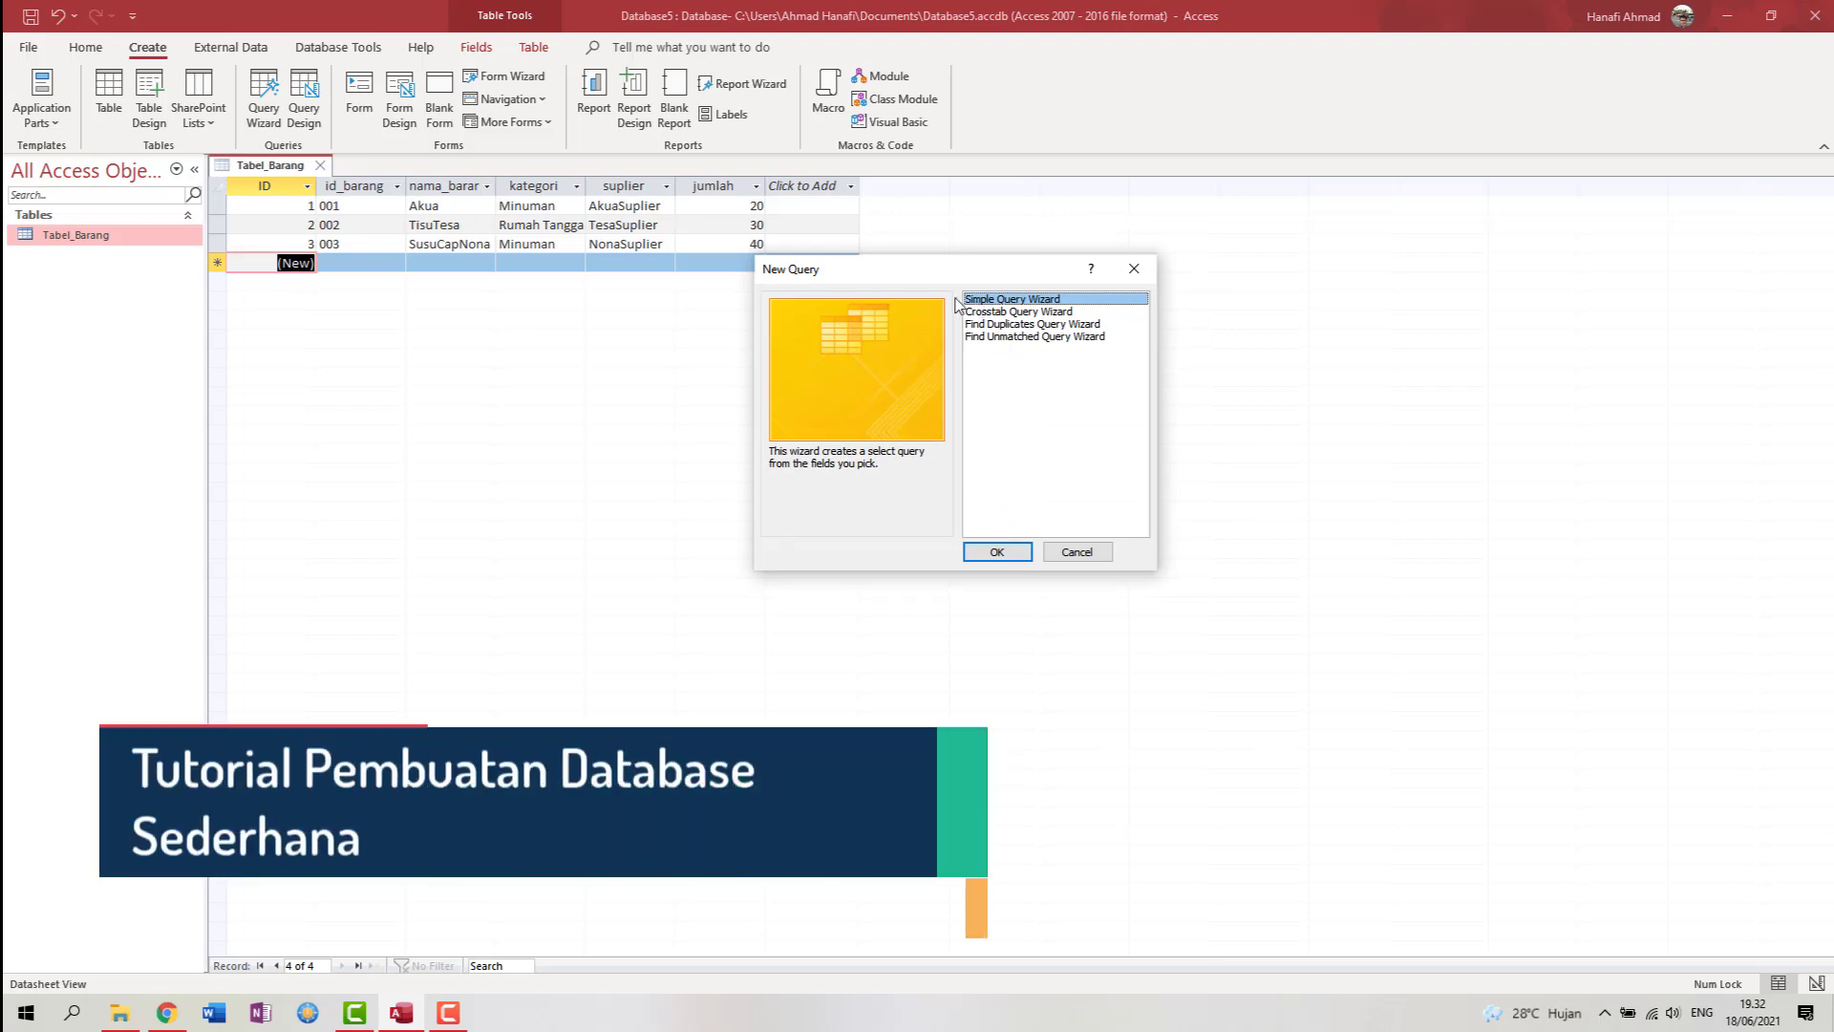
left_click(996, 551)
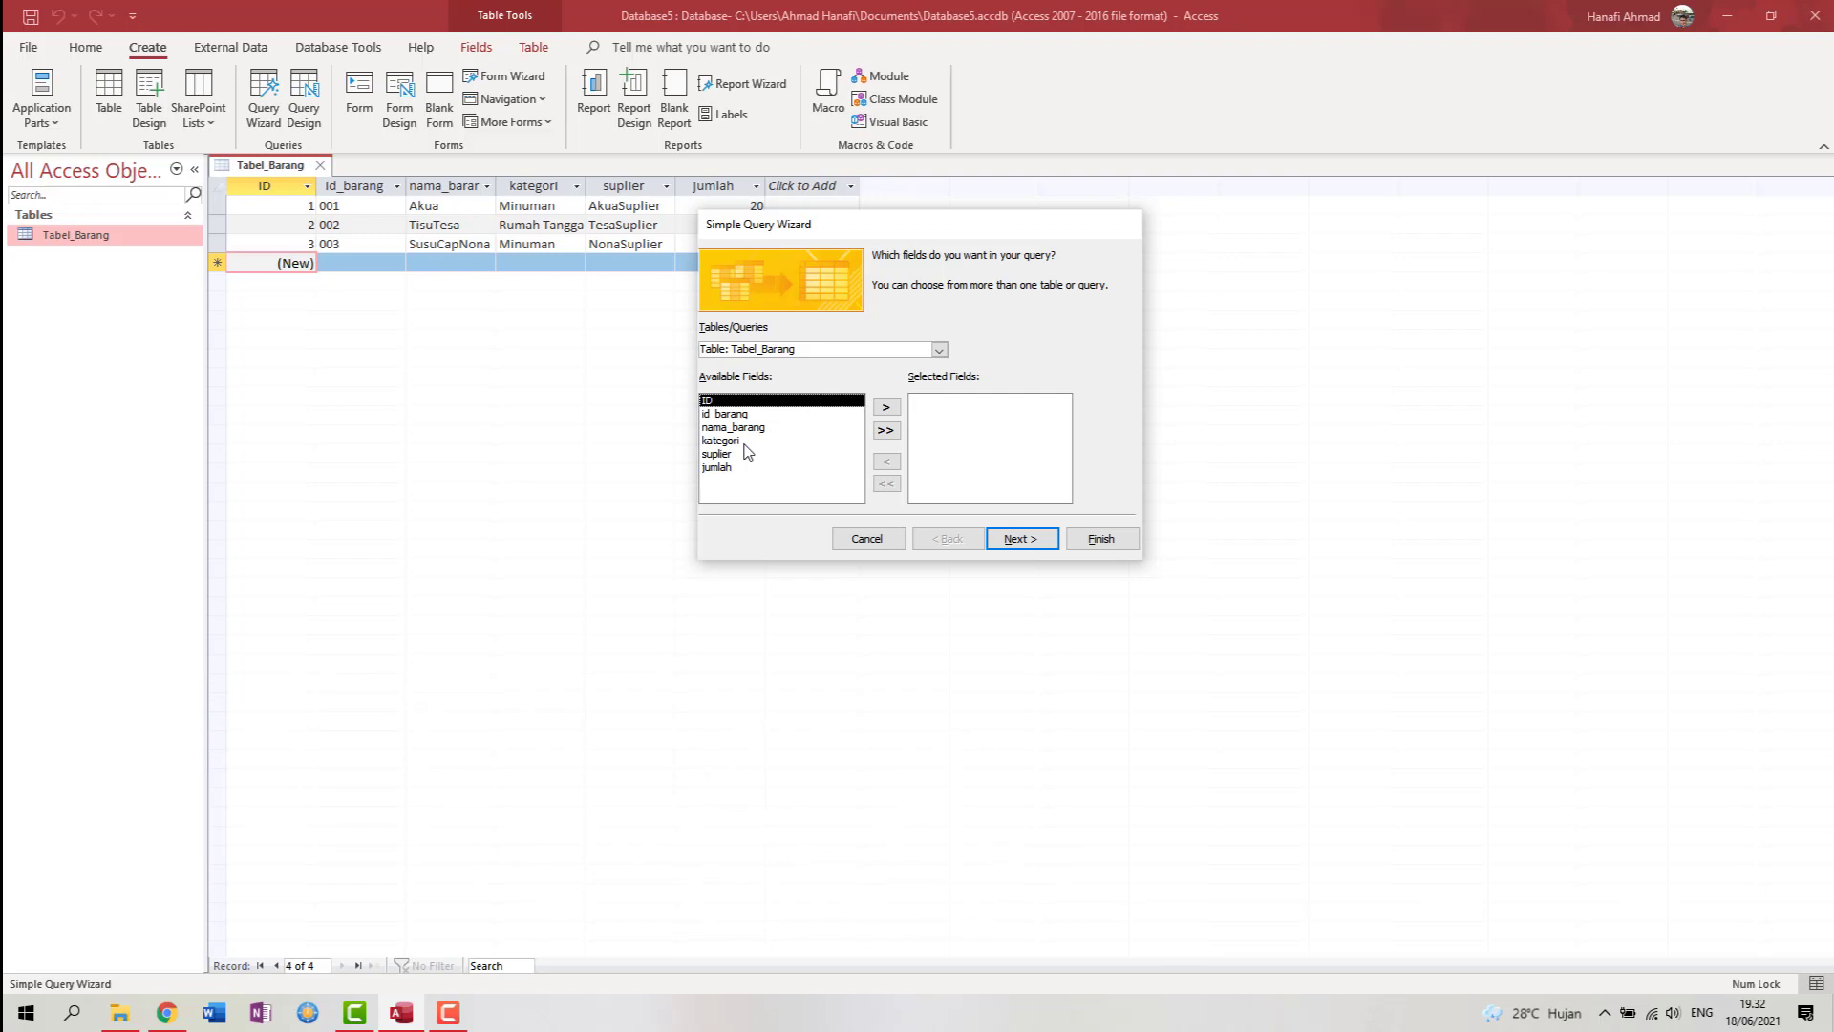
left_click(721, 415)
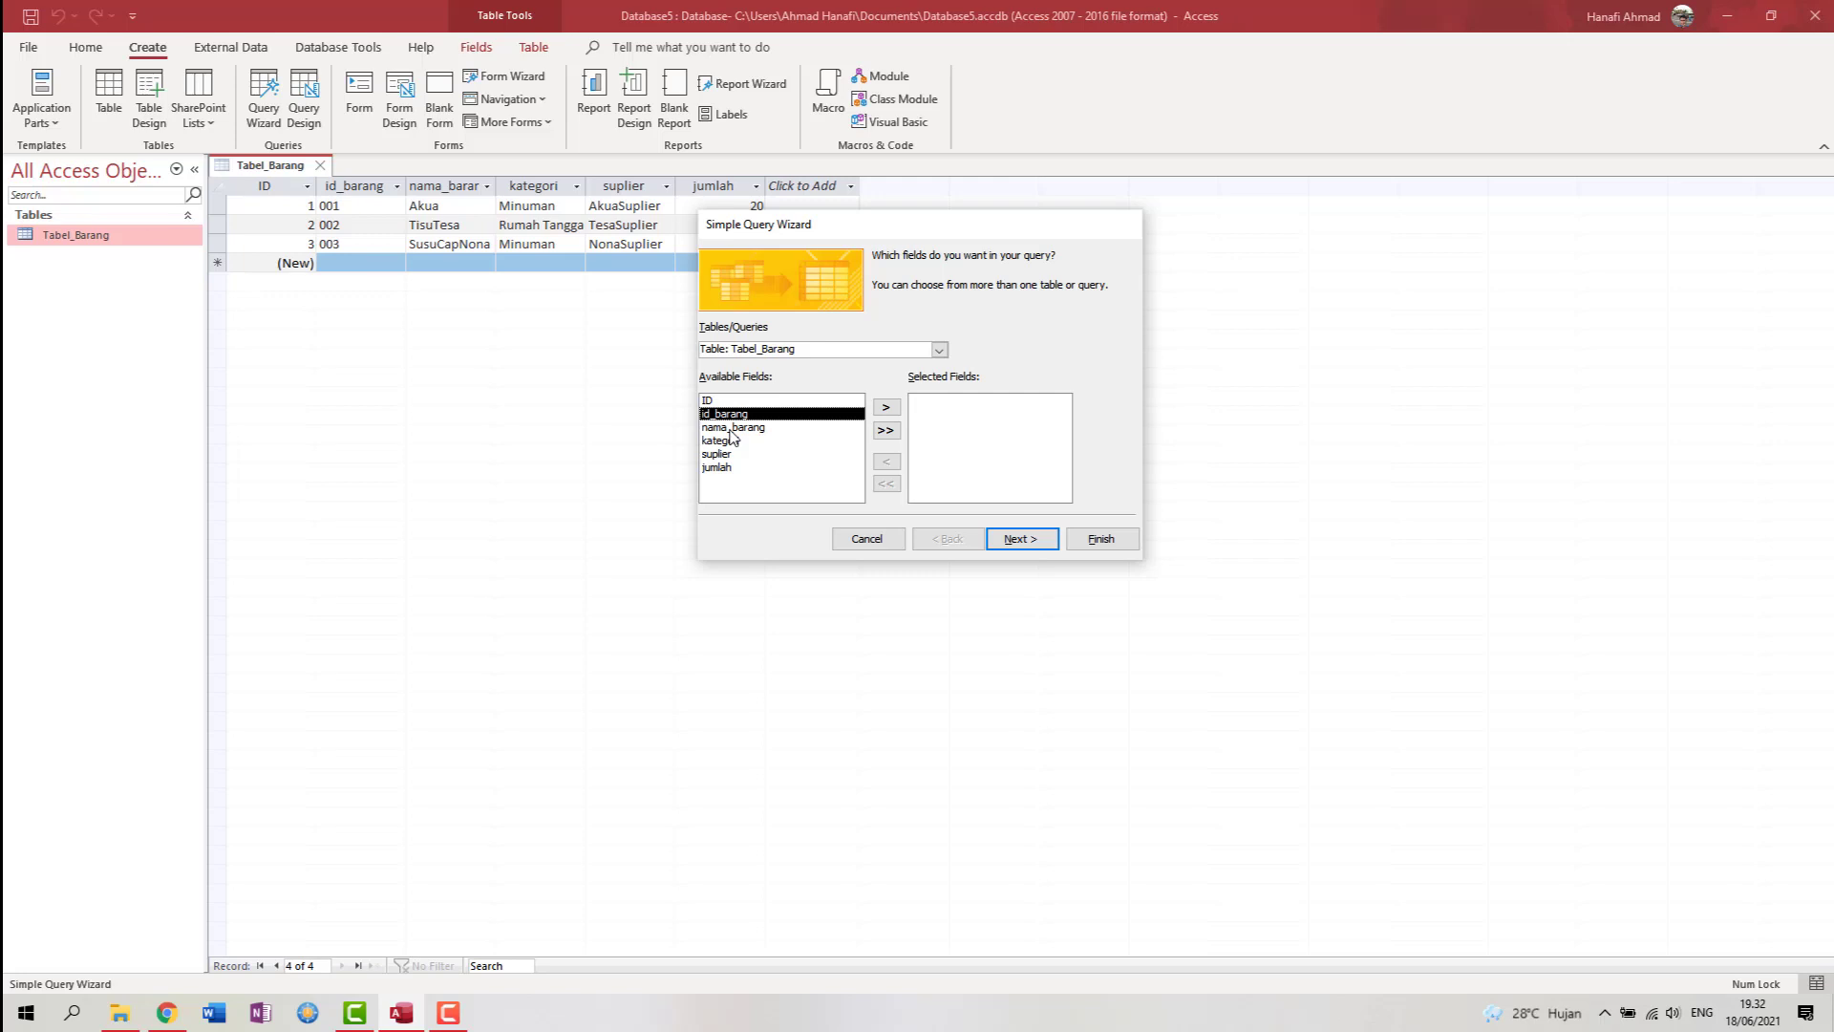
left_click(731, 429)
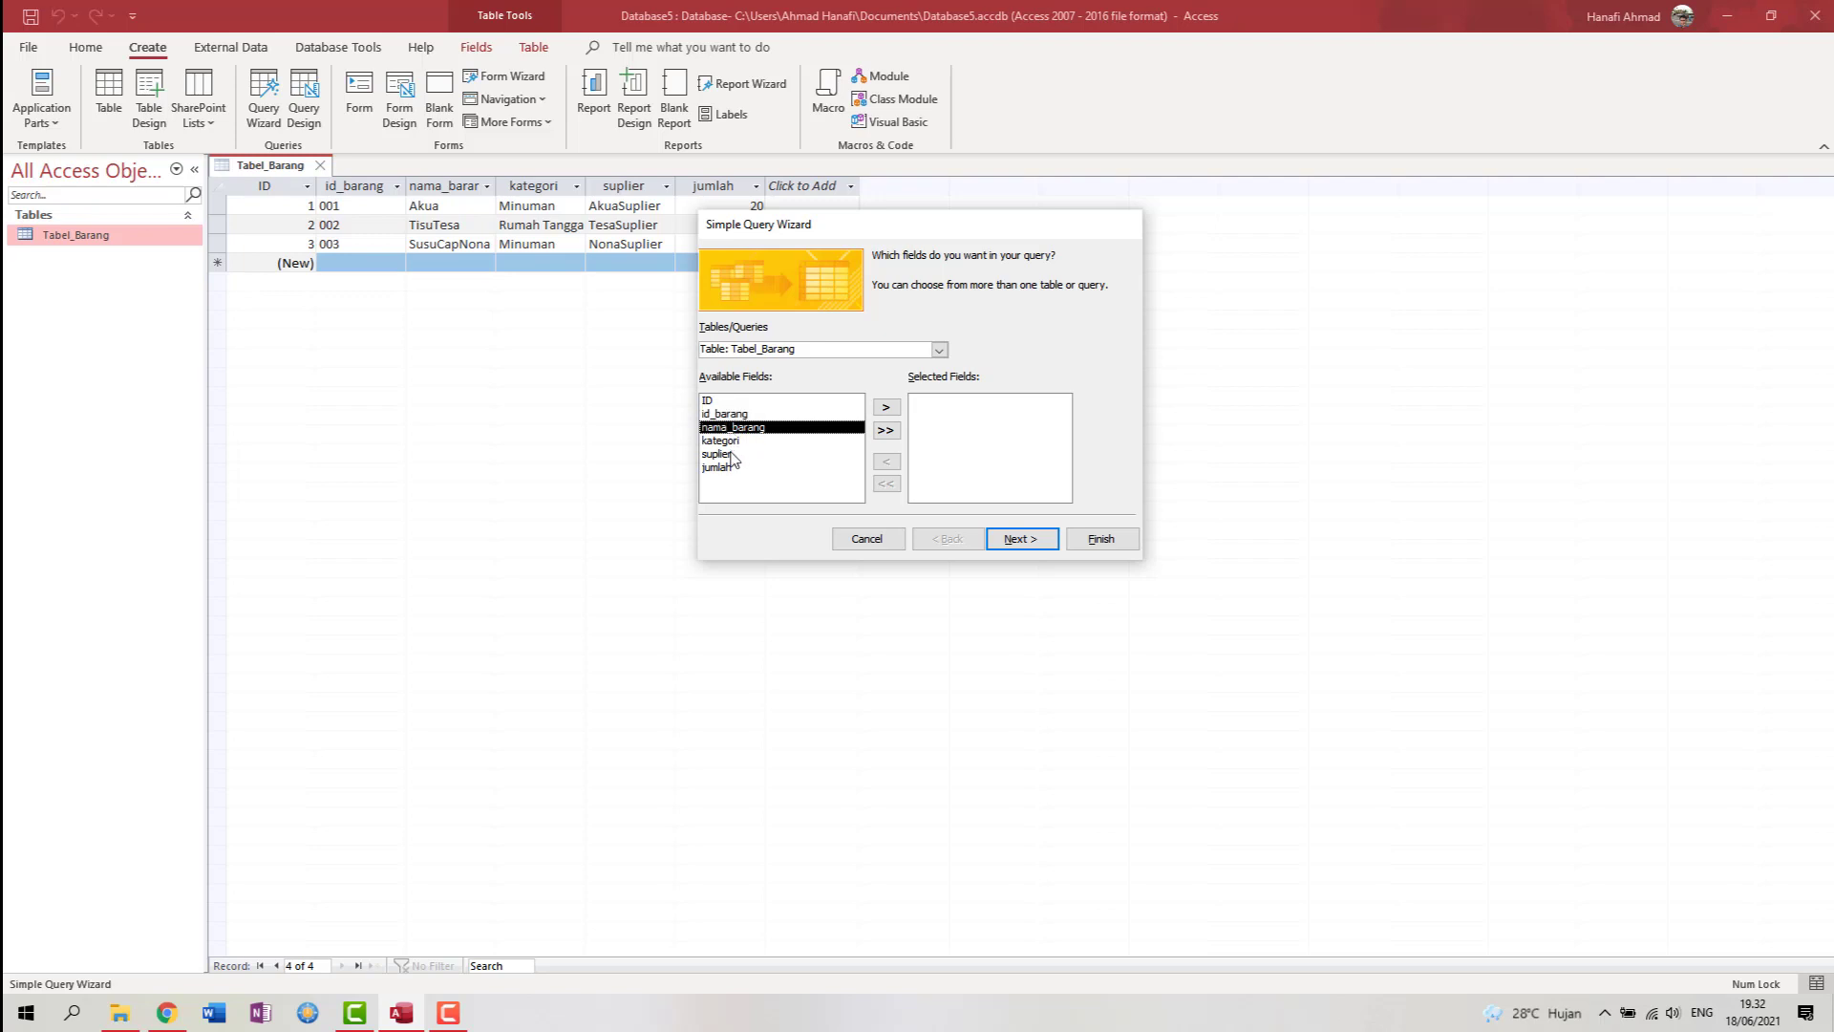
left_click(886, 409)
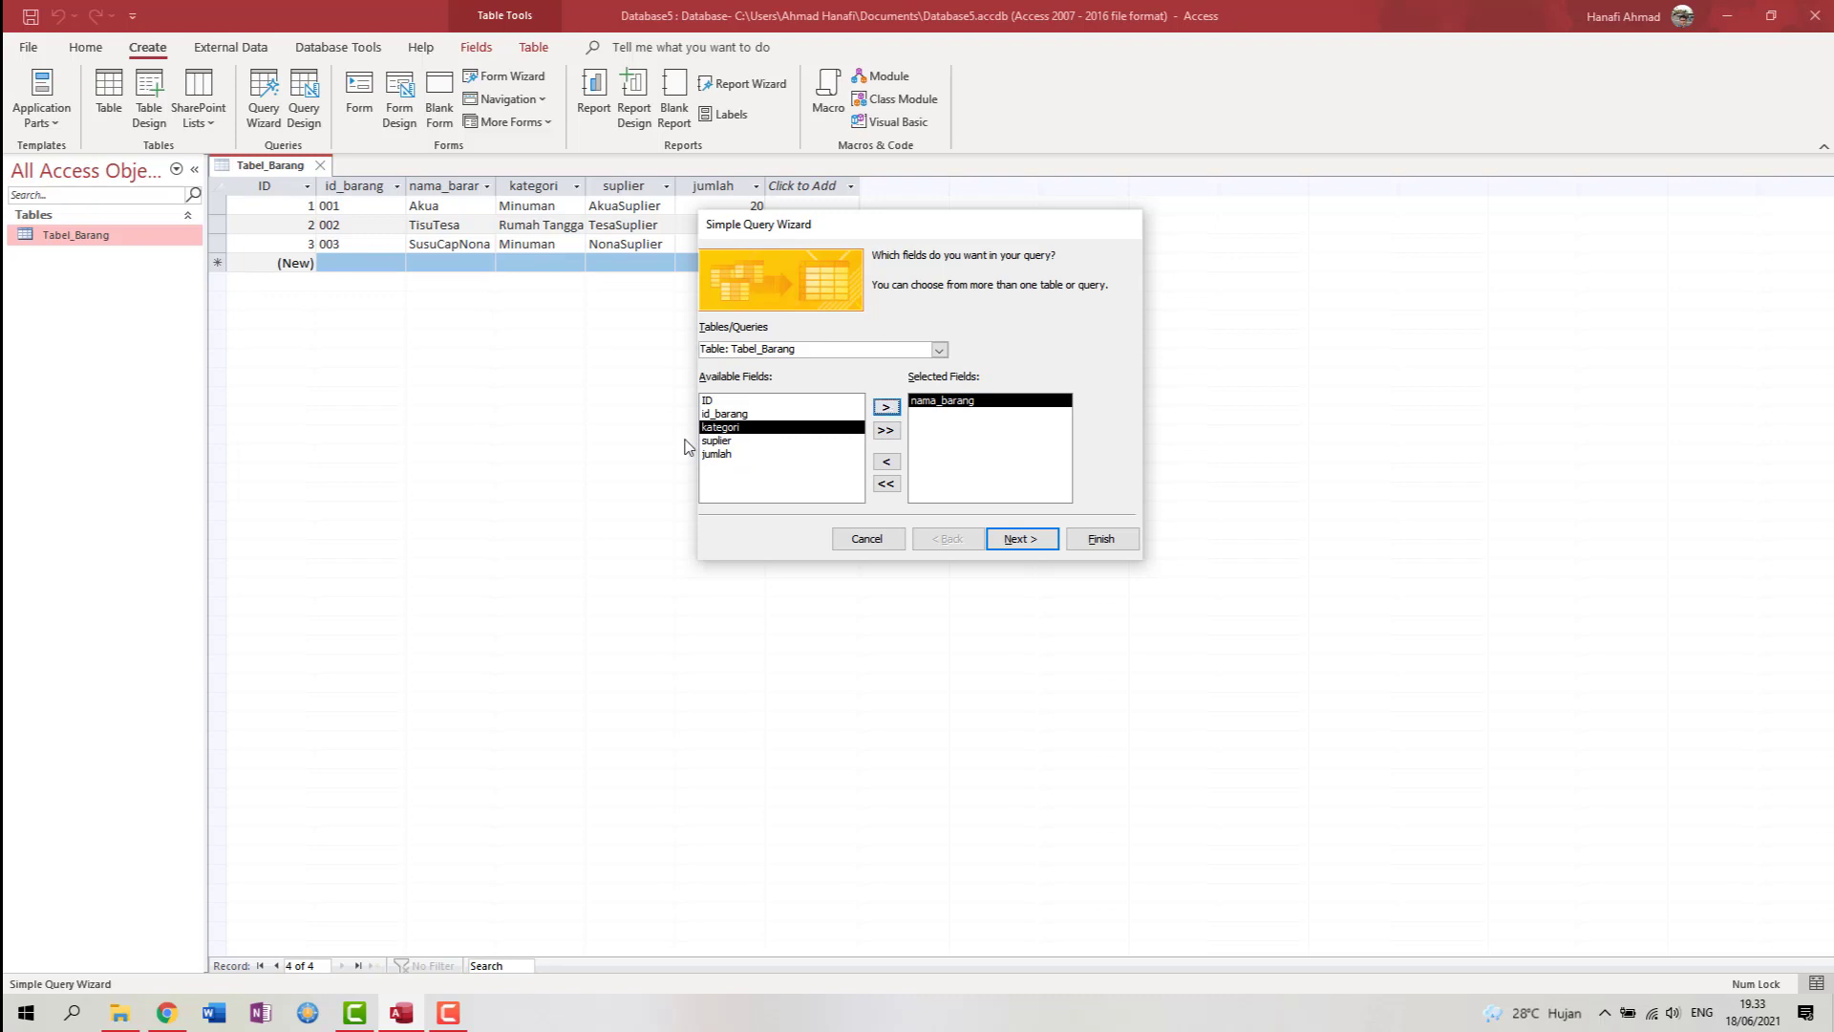
left_click(714, 455)
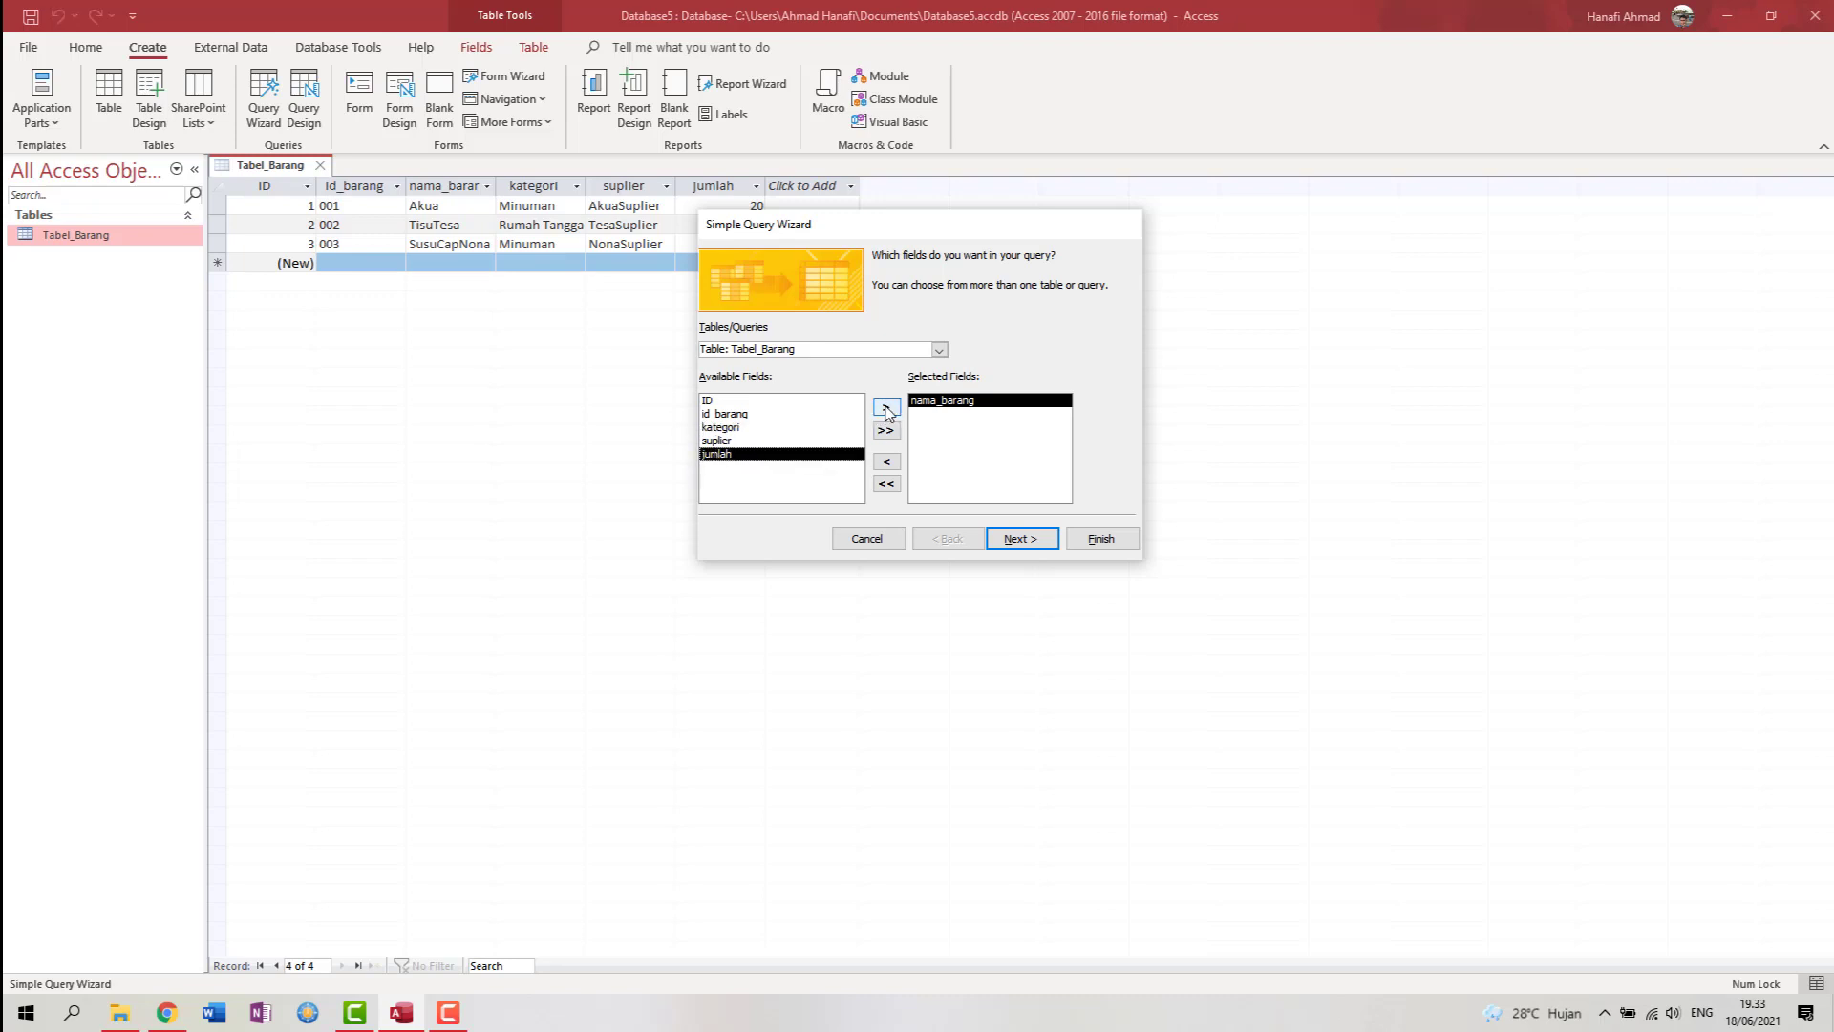
left_click(887, 409)
left_click(717, 427)
left_click(719, 441)
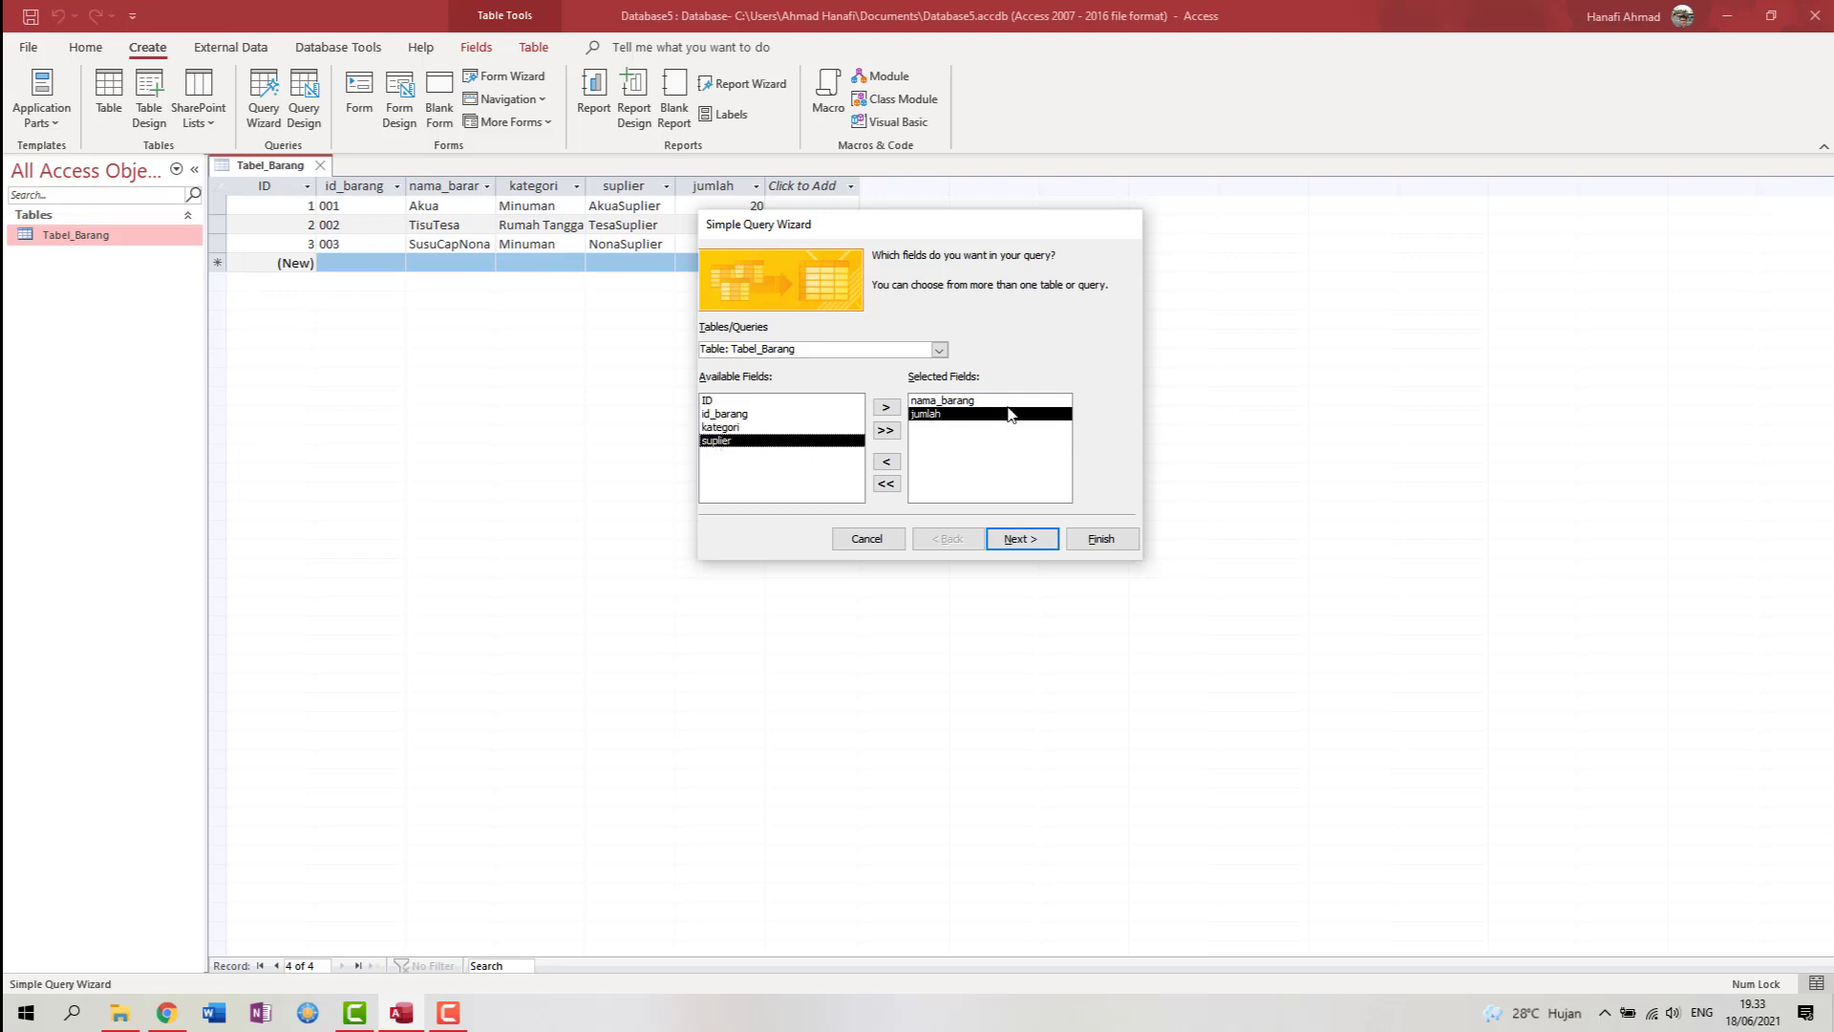
left_click(928, 401)
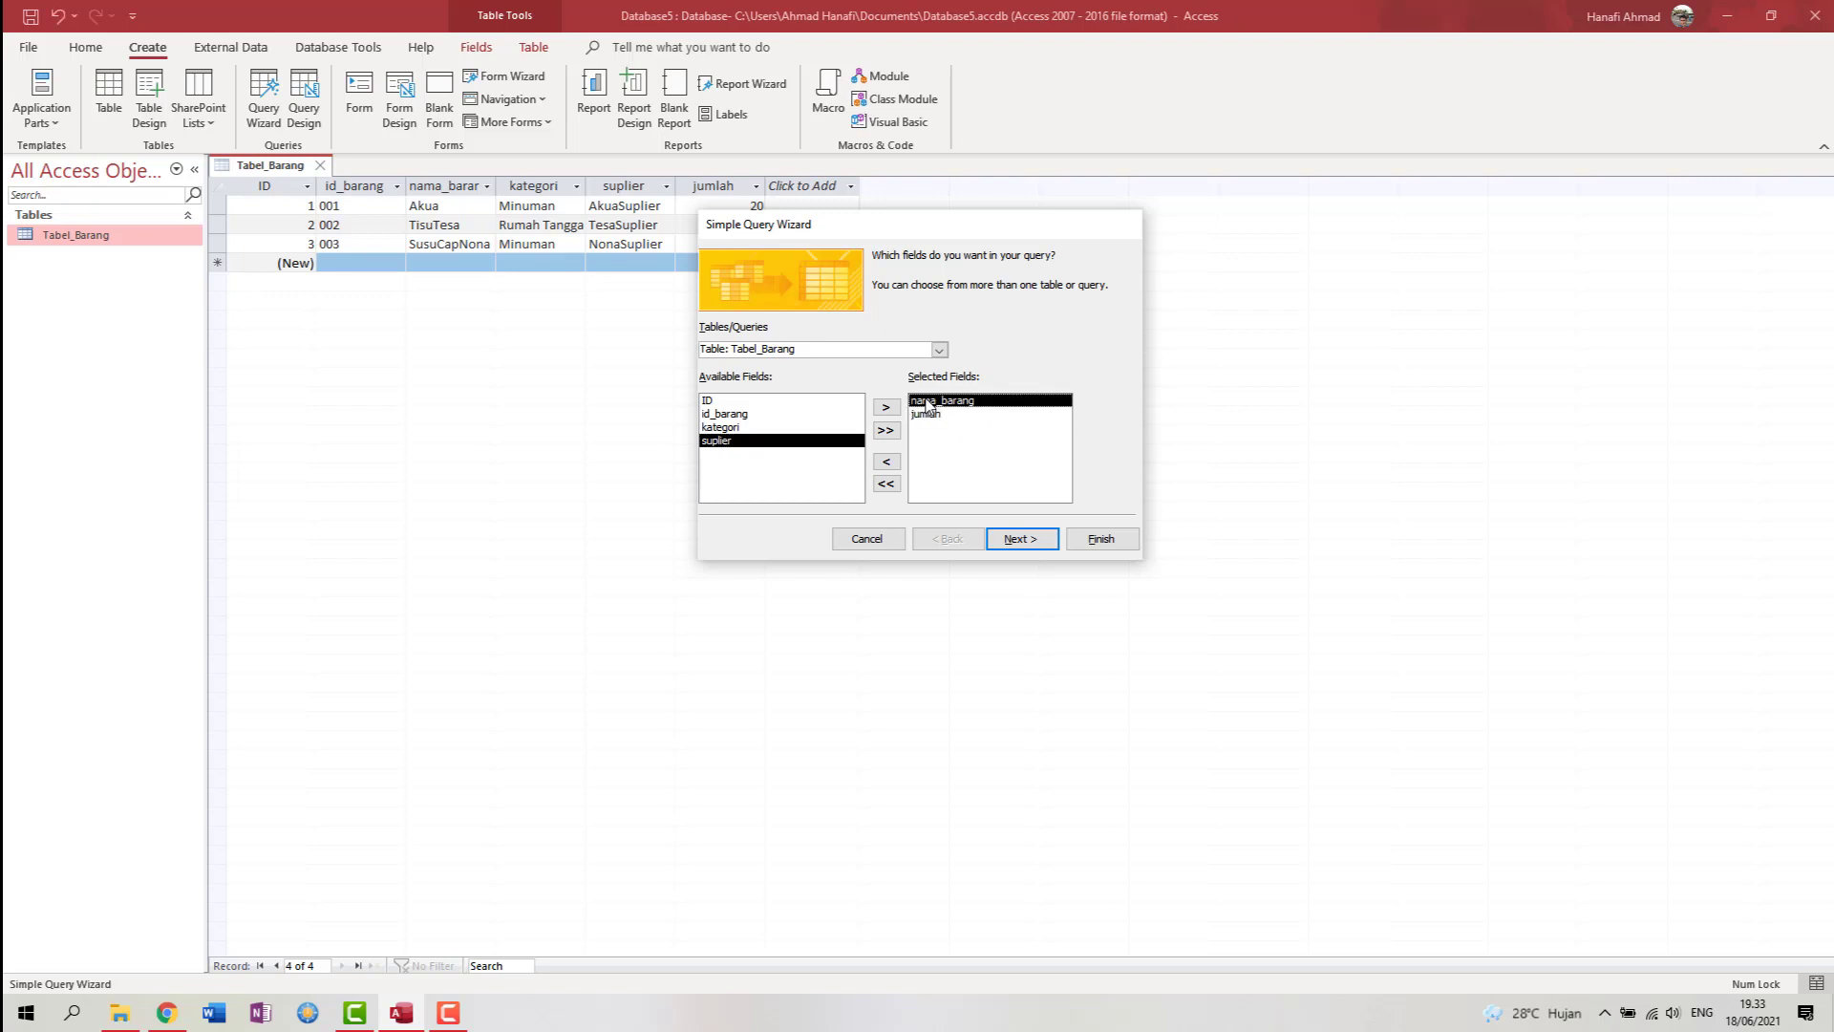
- Keep the query as a Detail query, title it QueryJumlahBarang and finish the wizard, opening the query to view information
left_click(1049, 549)
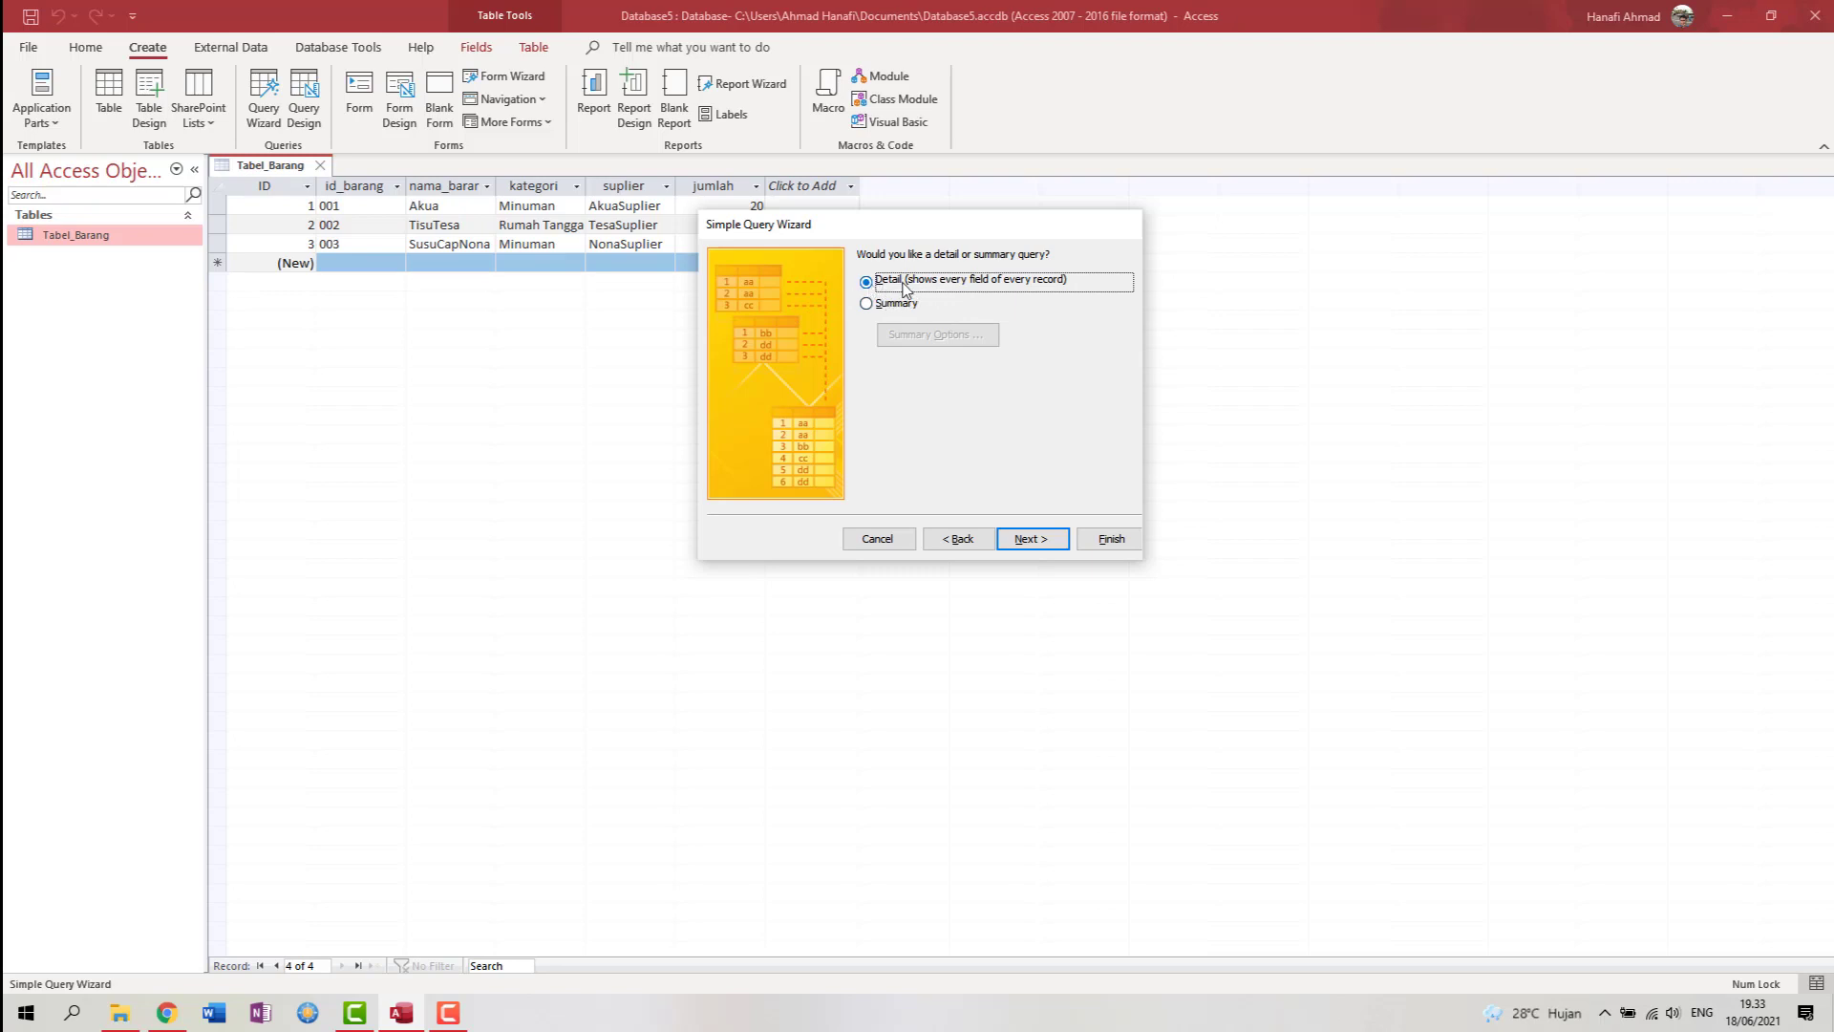
left_click(1010, 539)
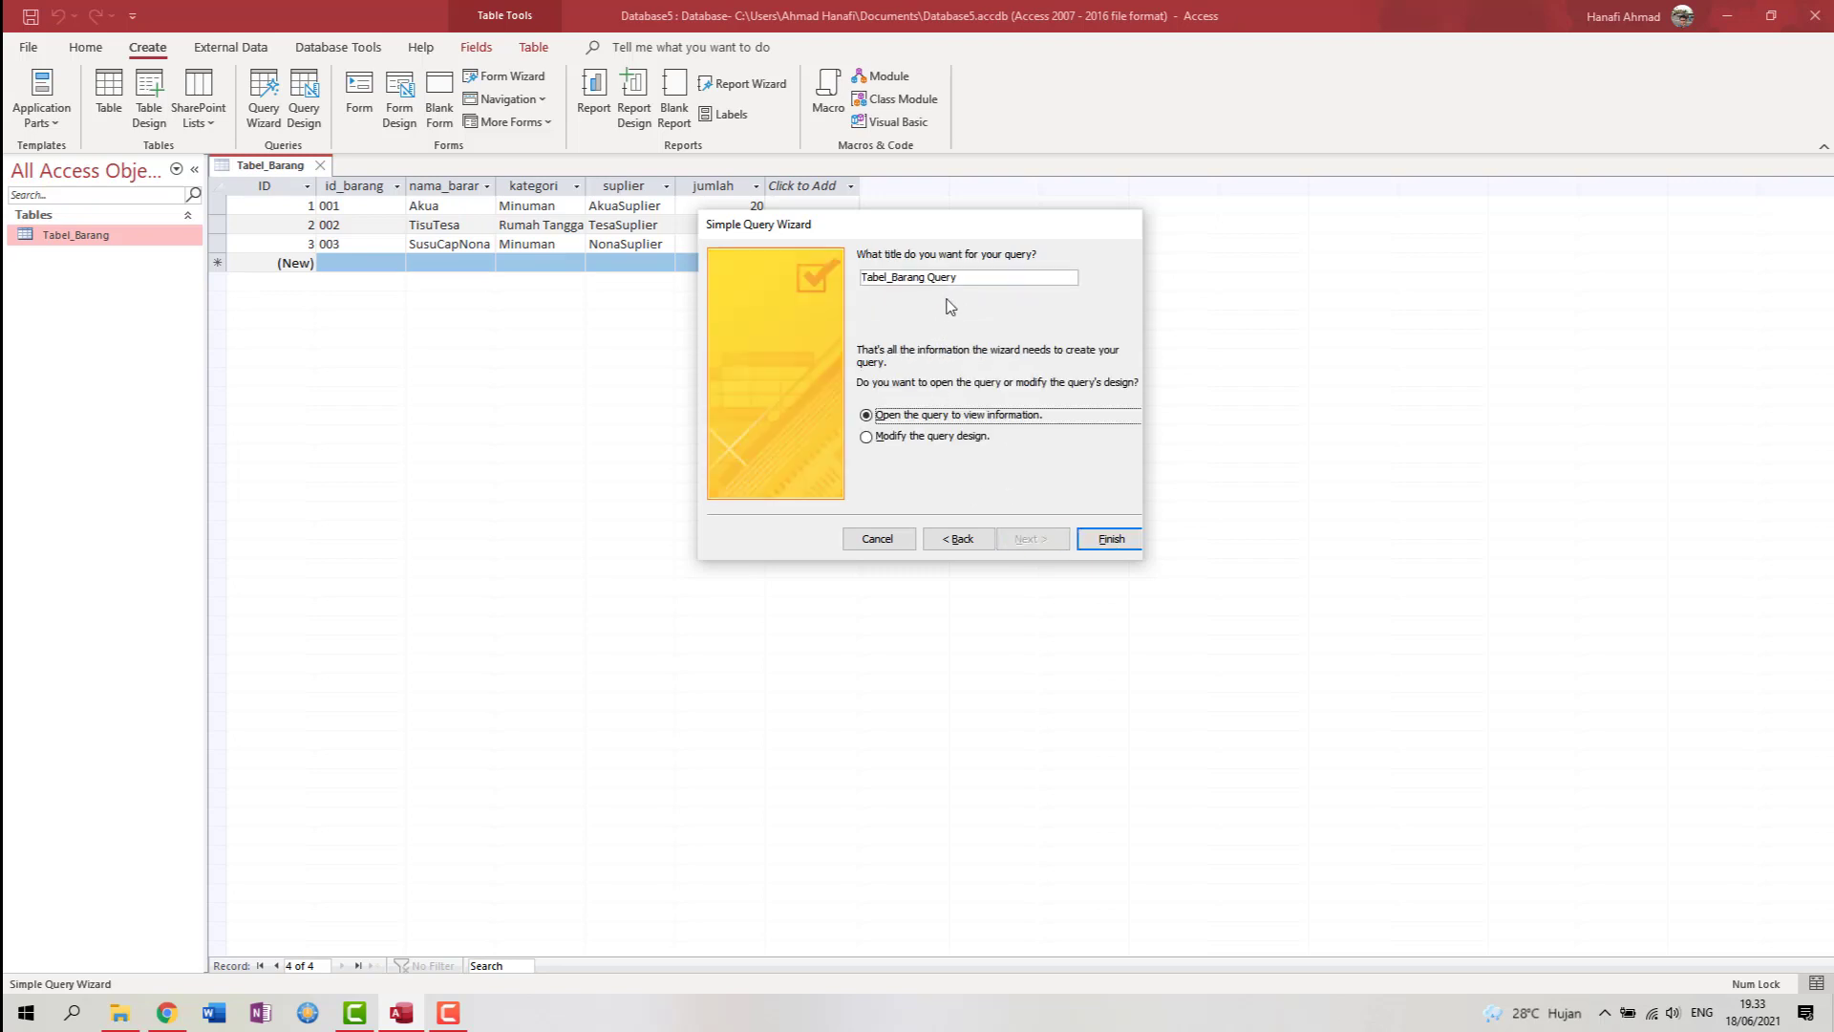
left_click_drag(982, 283, 845, 277)
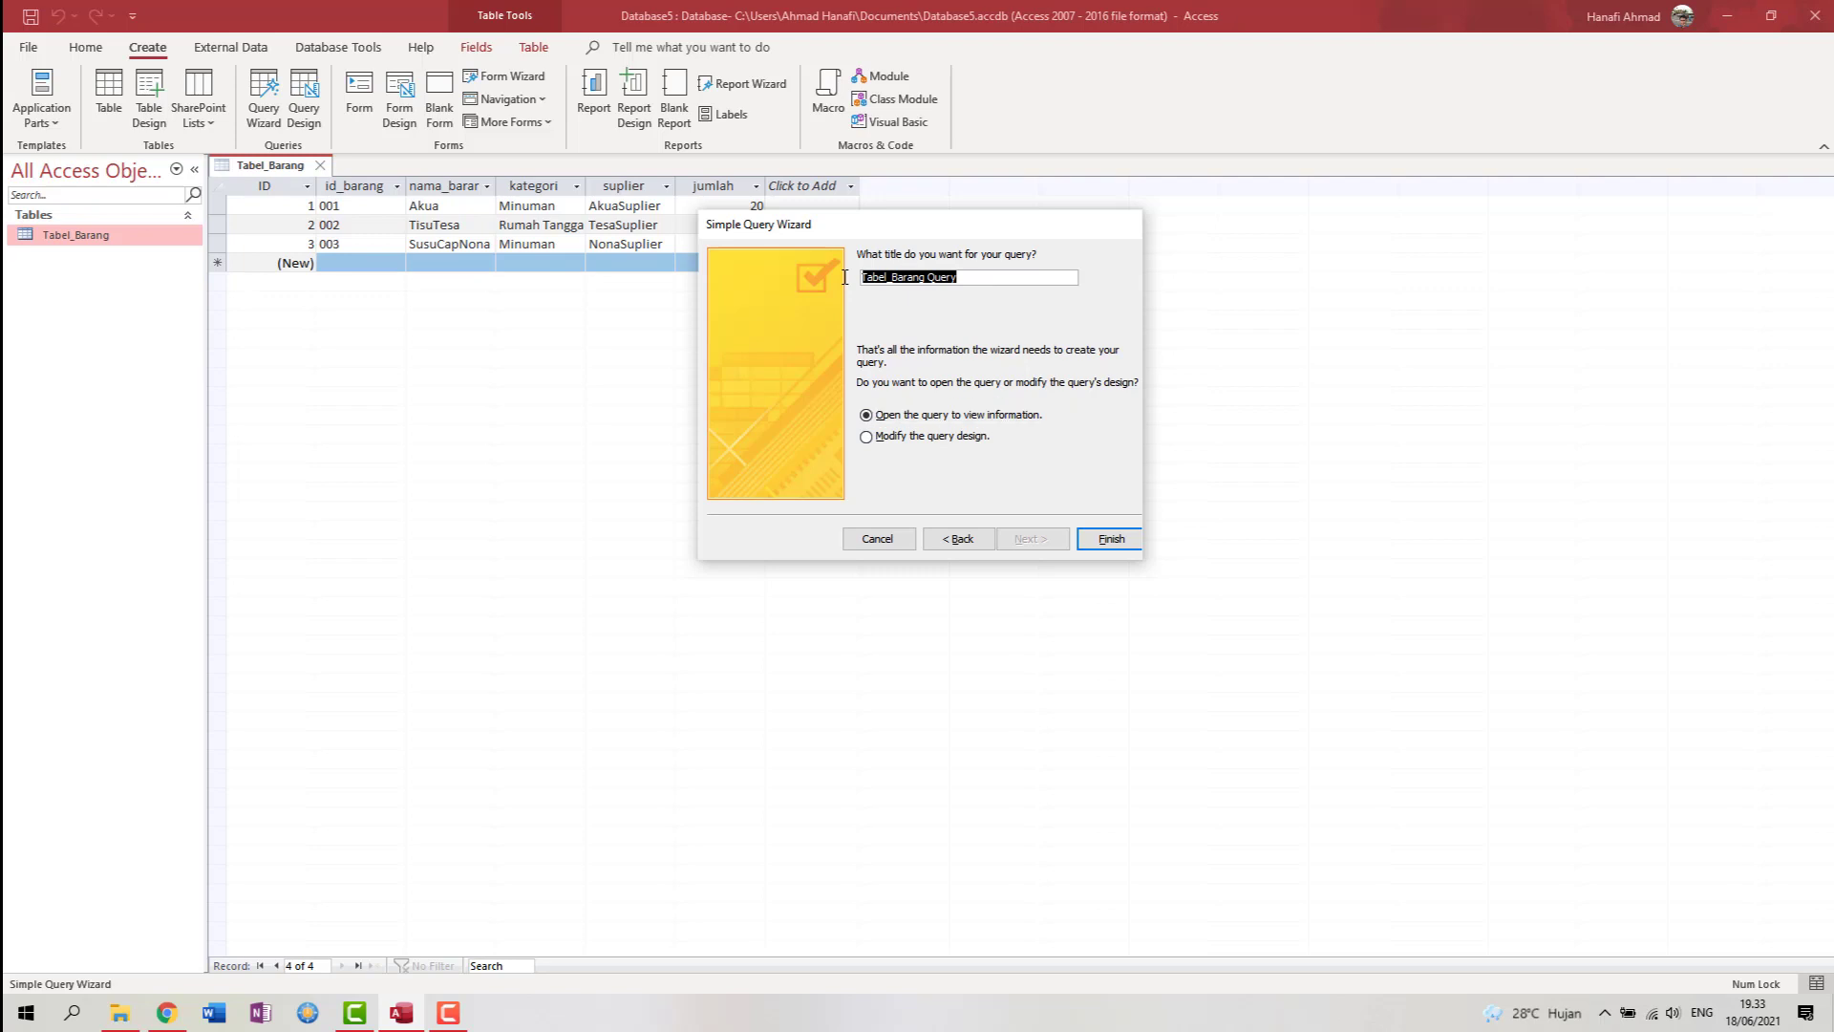
left_click(880, 278)
key("shift+End")
left_click(887, 277)
key("ctrl+a")
left_click(977, 282)
key("shift+Left")
key("shift+Left")
key("shift+Left")
key("shift+Left")
key("shift+Left")
left_click(978, 278)
key("ctrl+a")
type("QueryJumlah")
left_click(1111, 541)
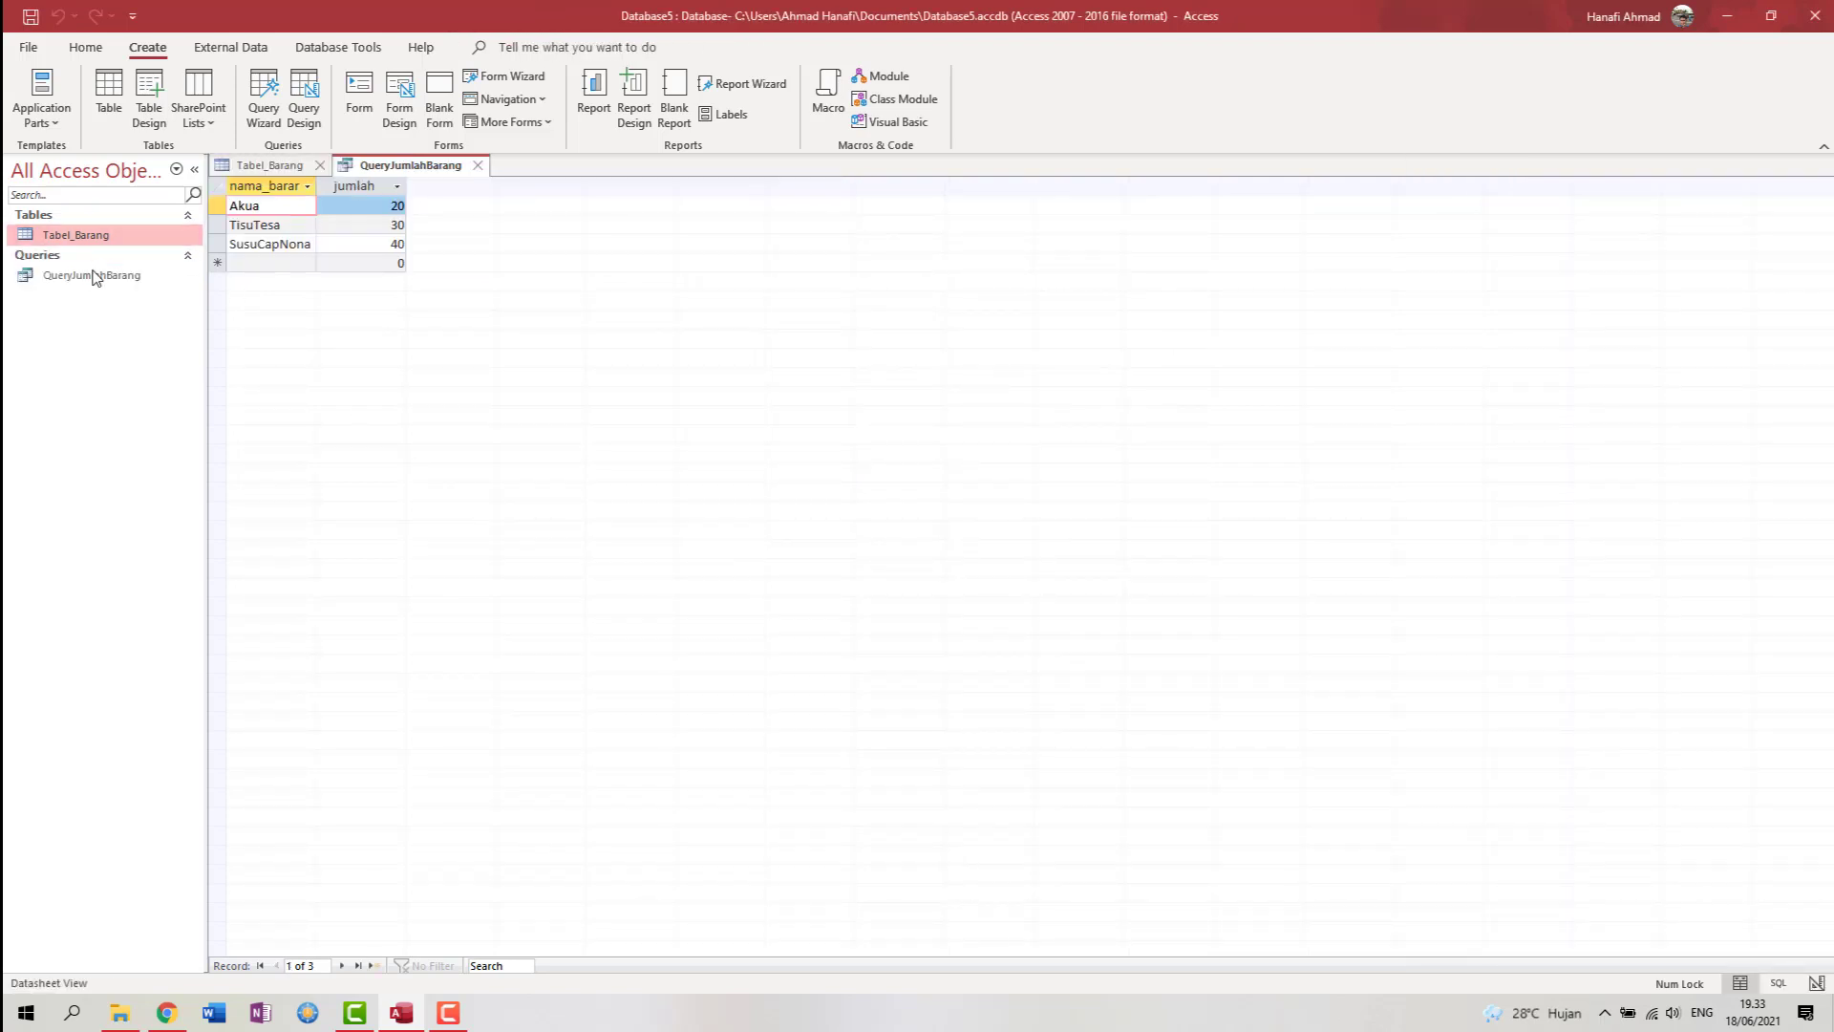
- Open QueryJumlahBarang and review the item names and quantities it lists
double_click(93, 276)
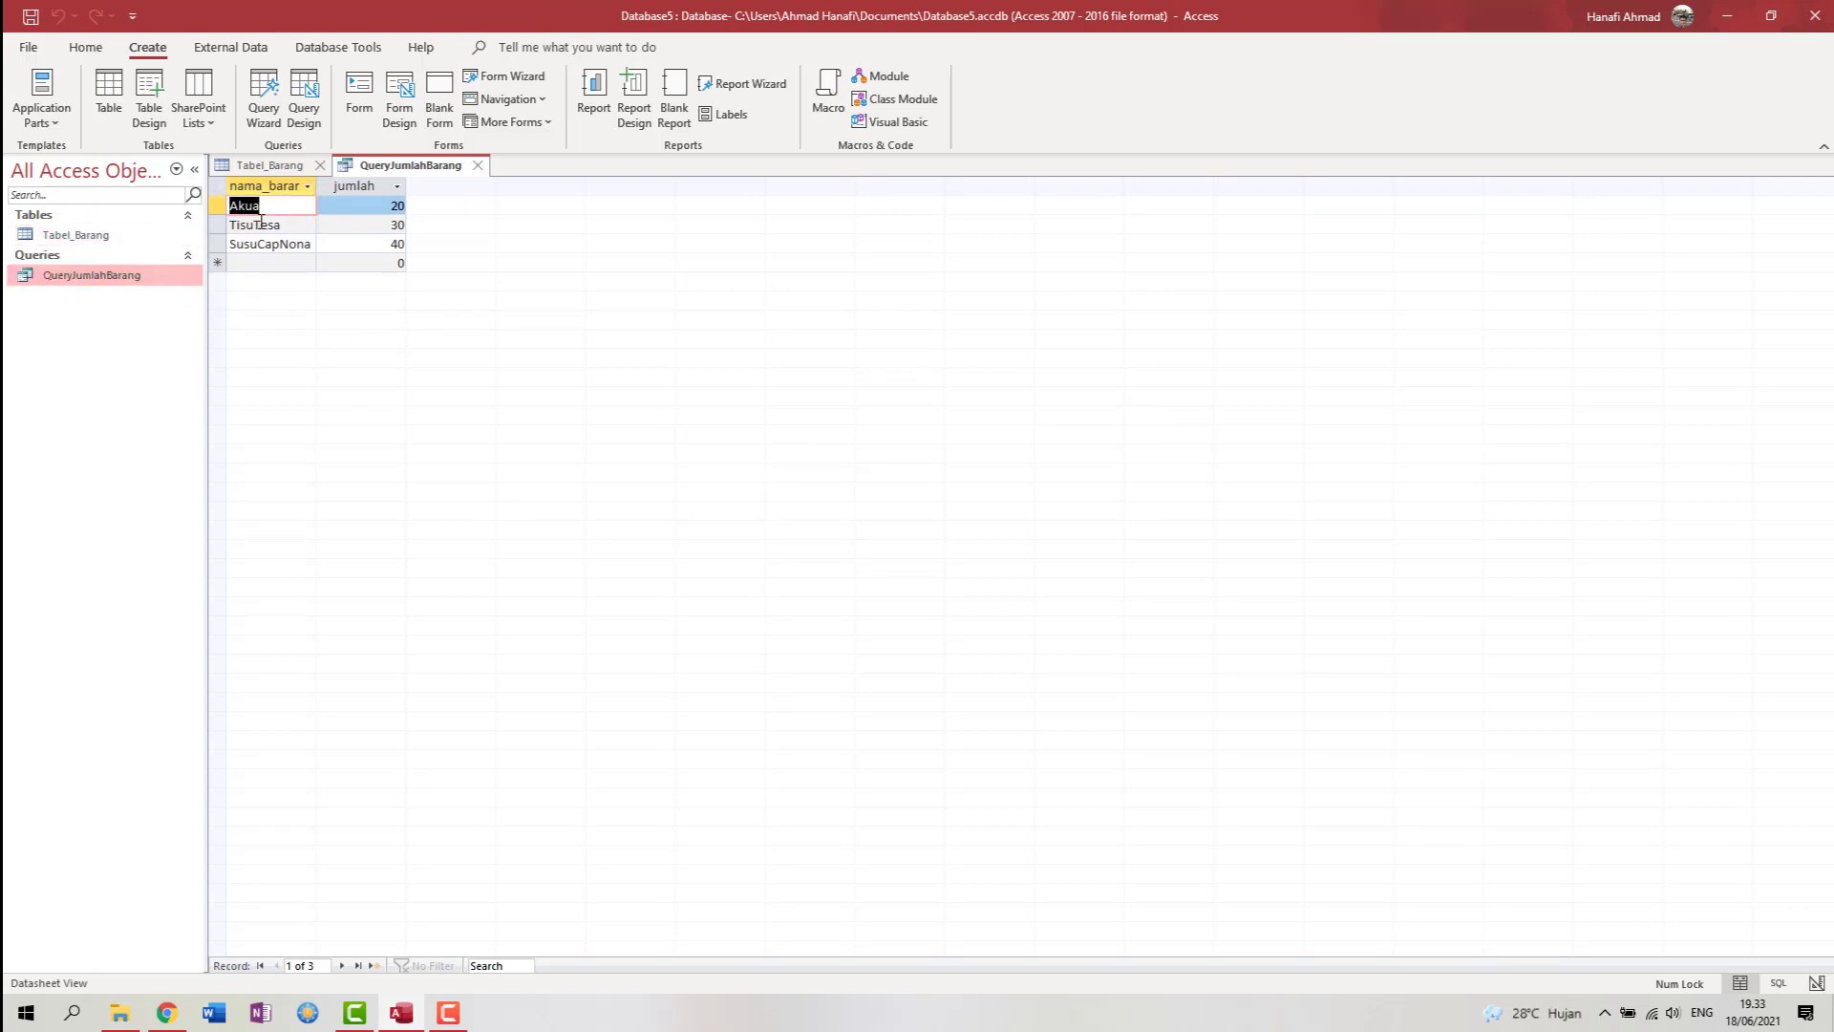
key("Down")
key("Down")
key("Up")
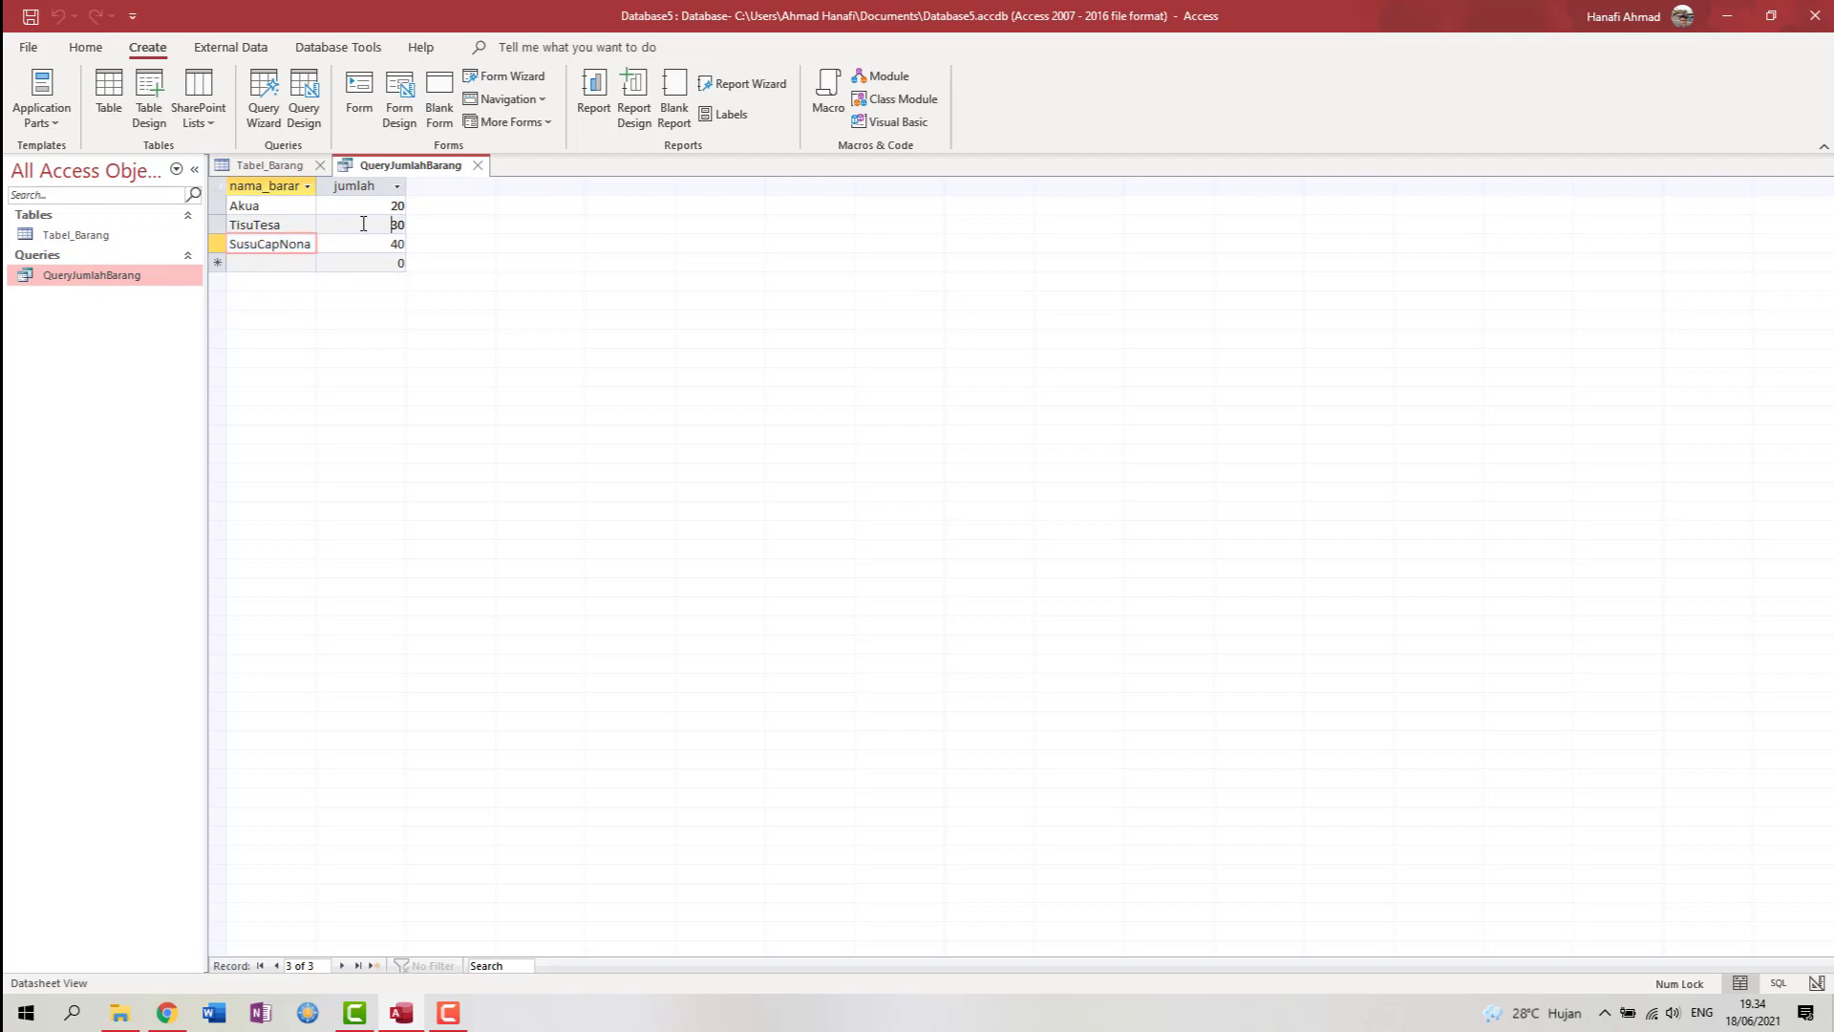
key("Down")
left_click(391, 243)
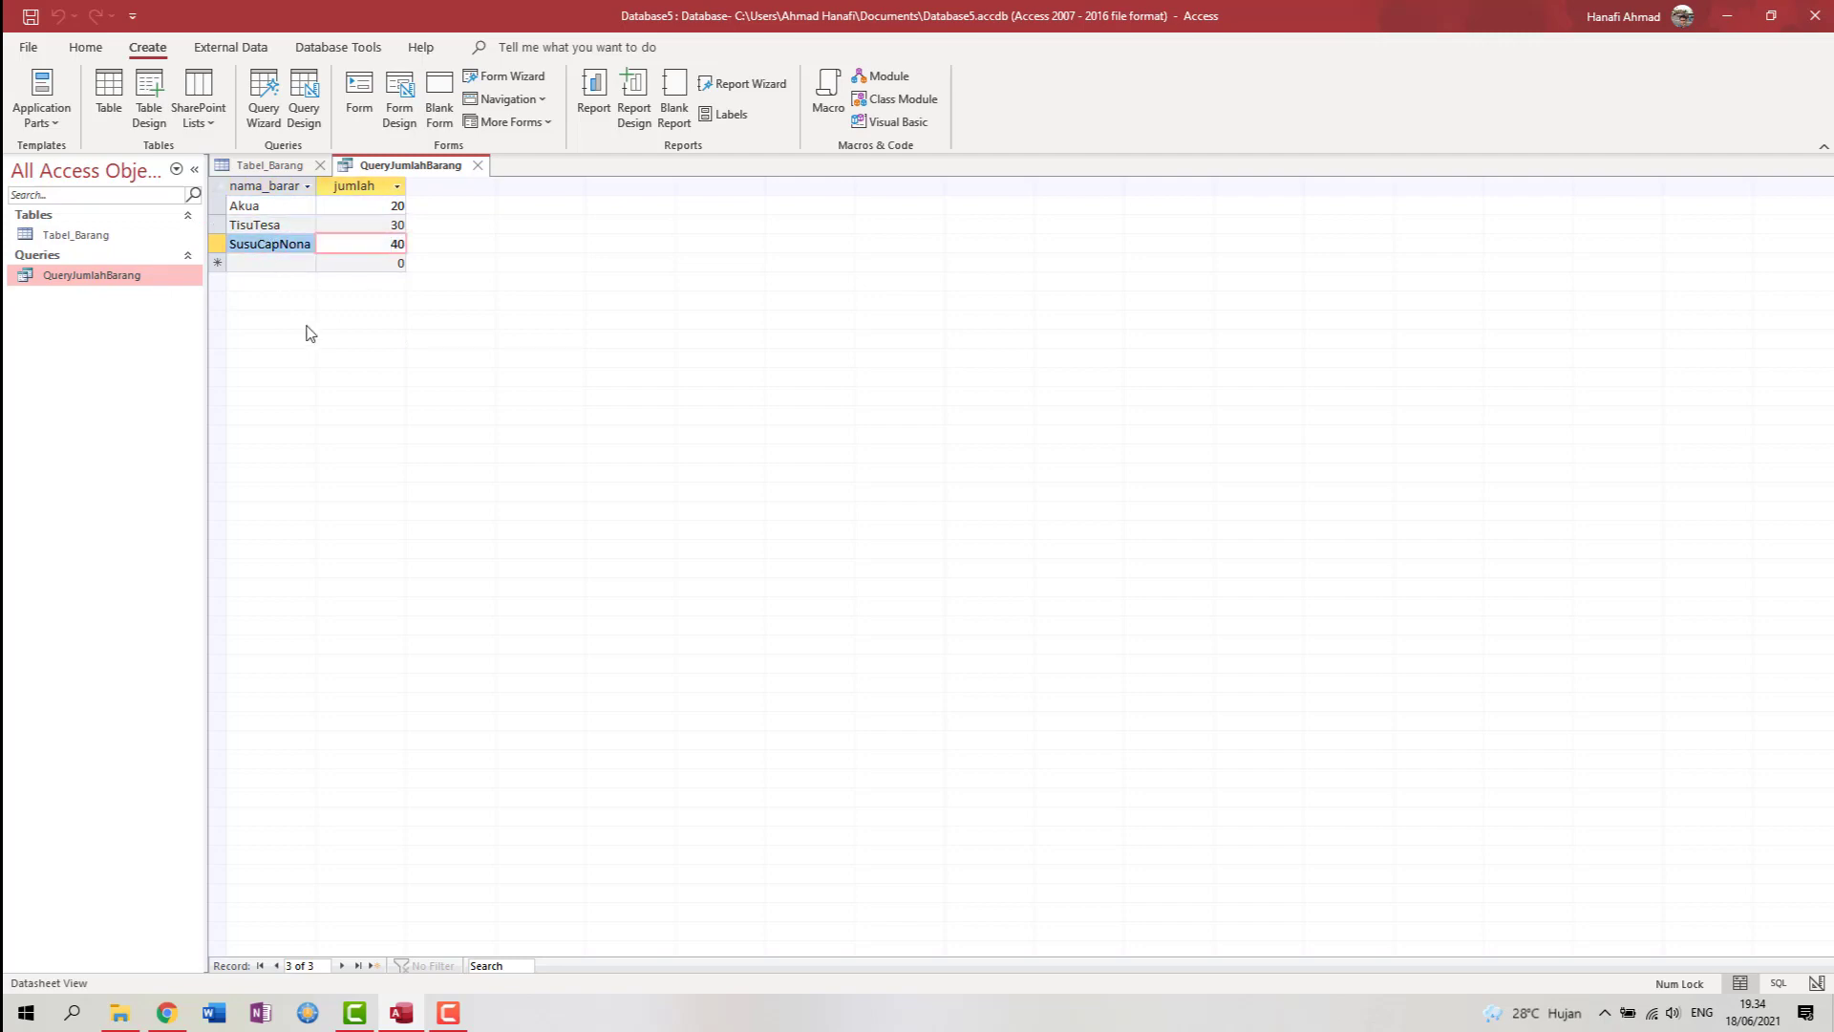
left_click(74, 276)
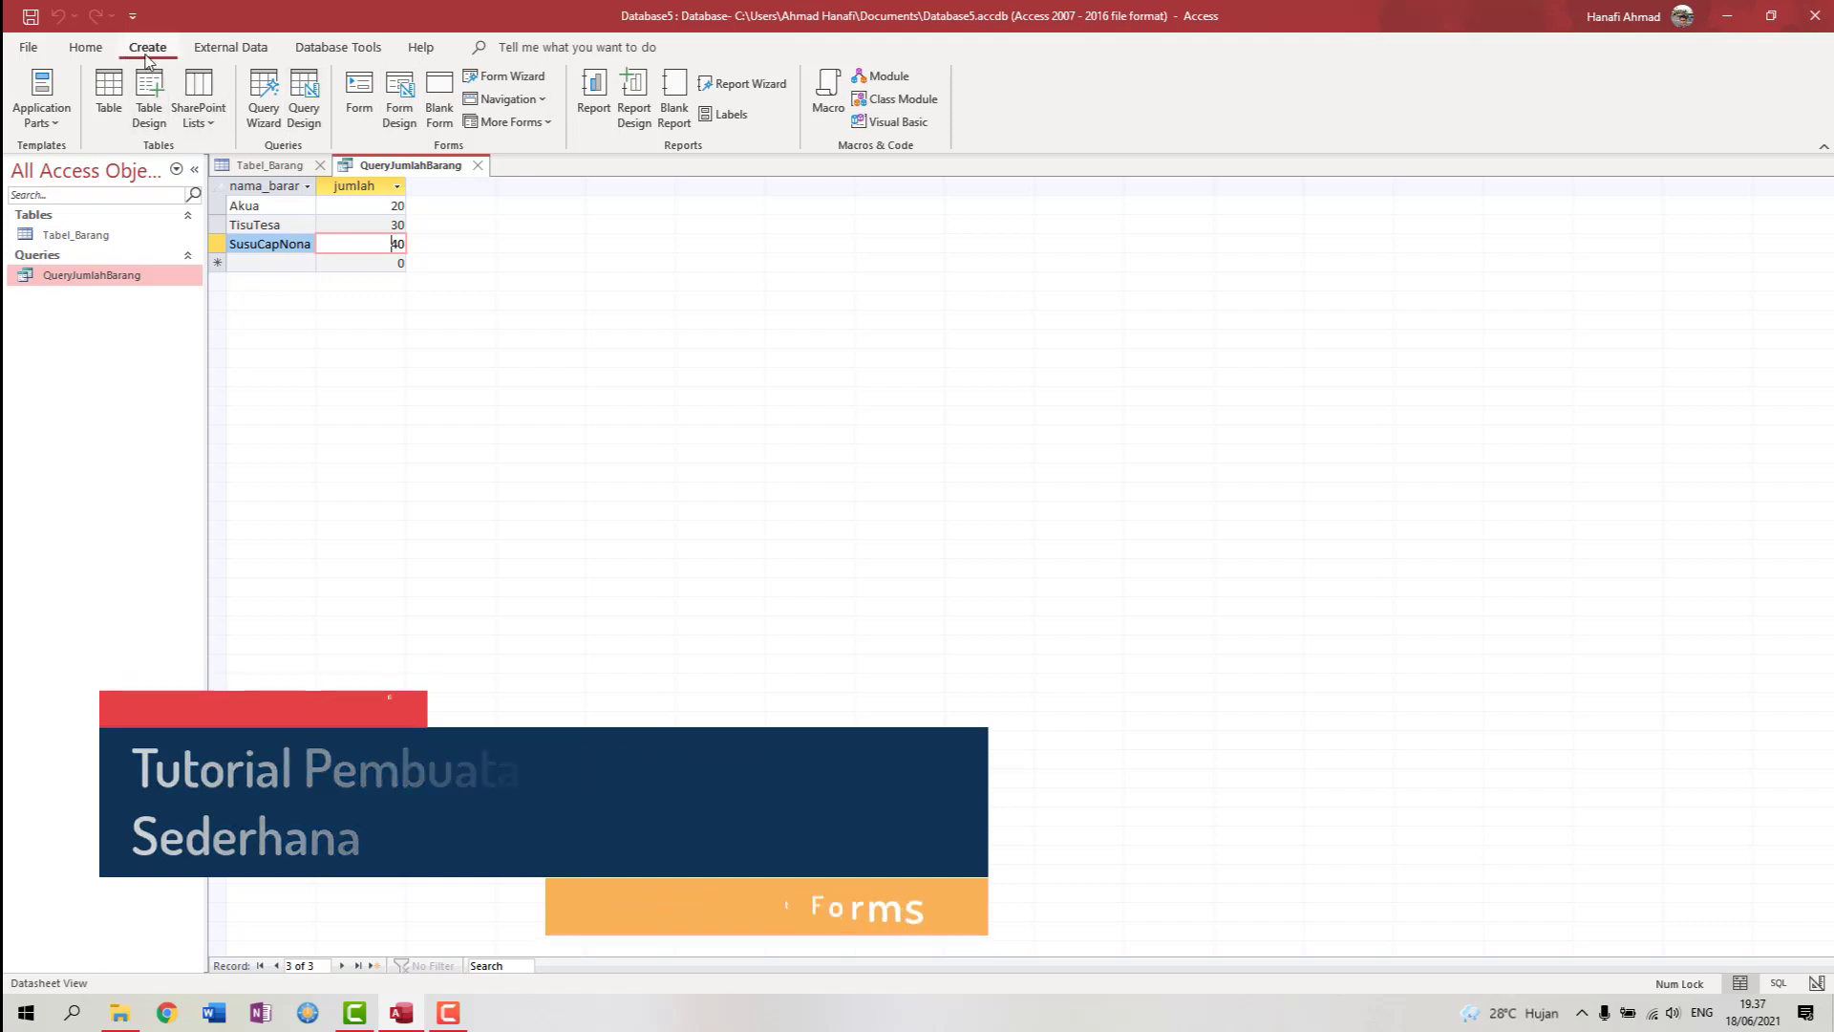
- Start a new form with the Form Wizard, using the table Tabel_Barang as its source
left_click(487, 86)
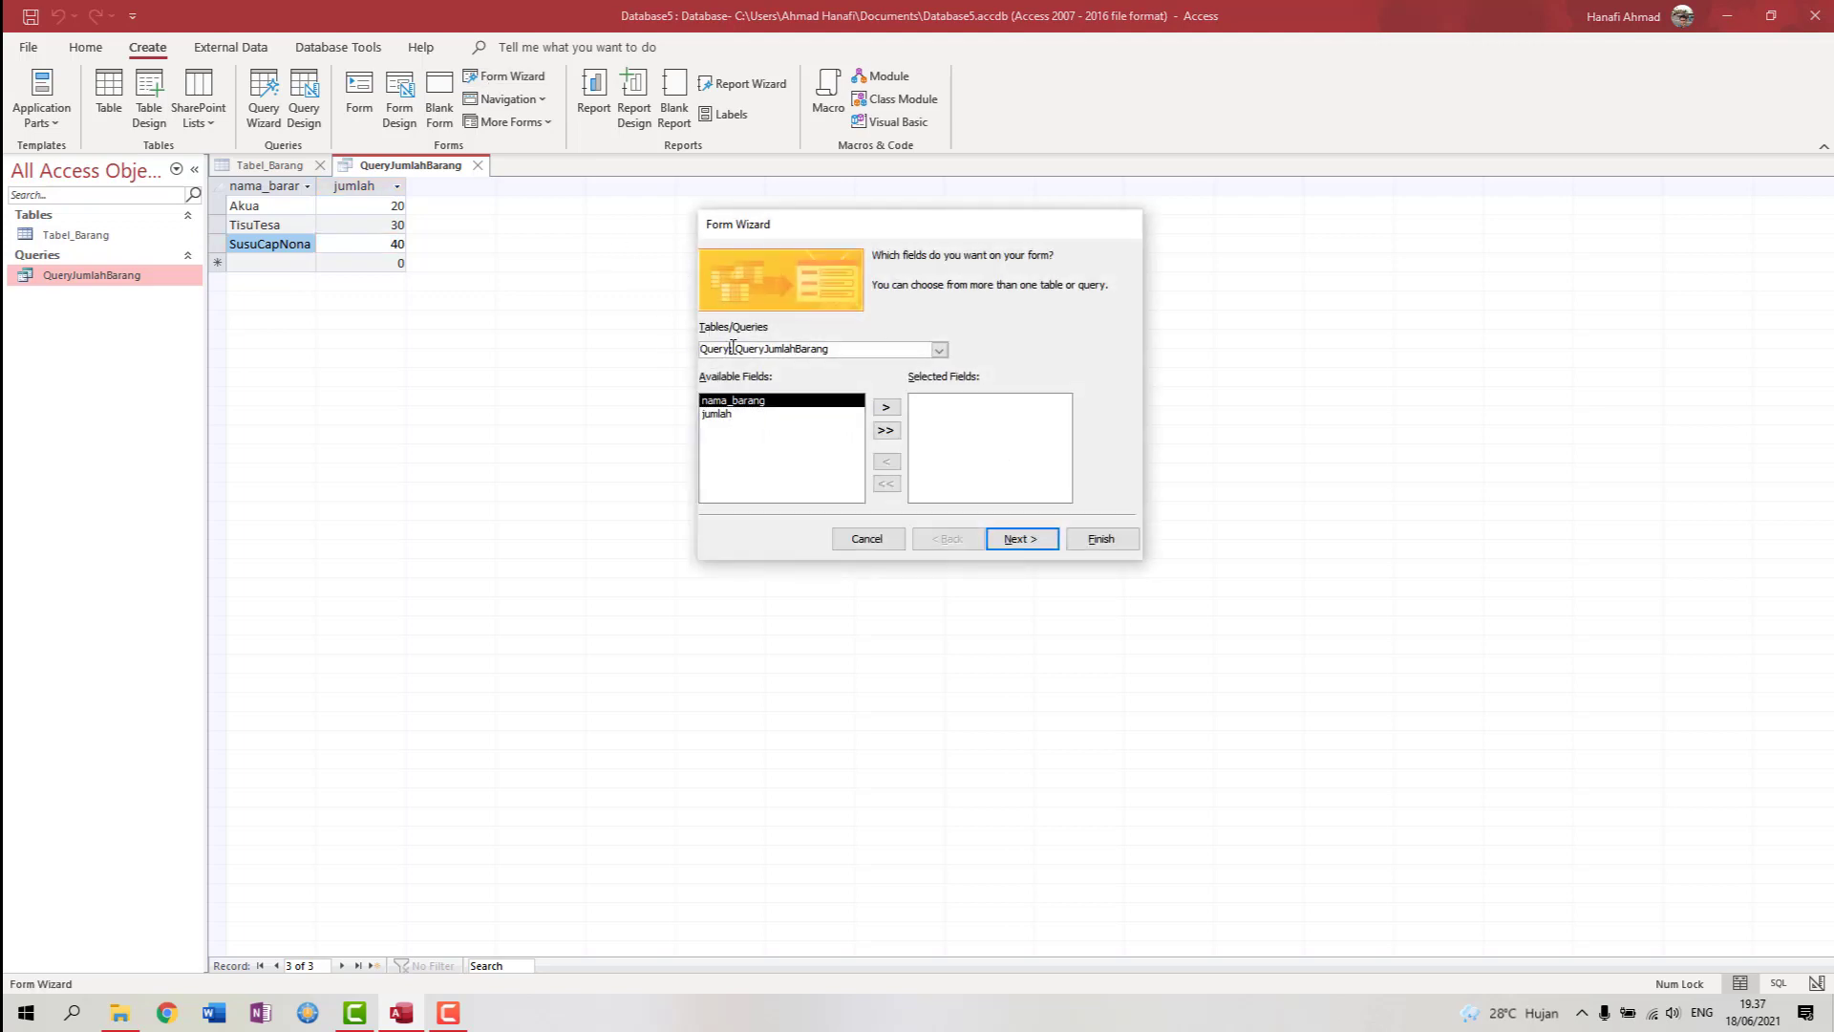
left_click(939, 349)
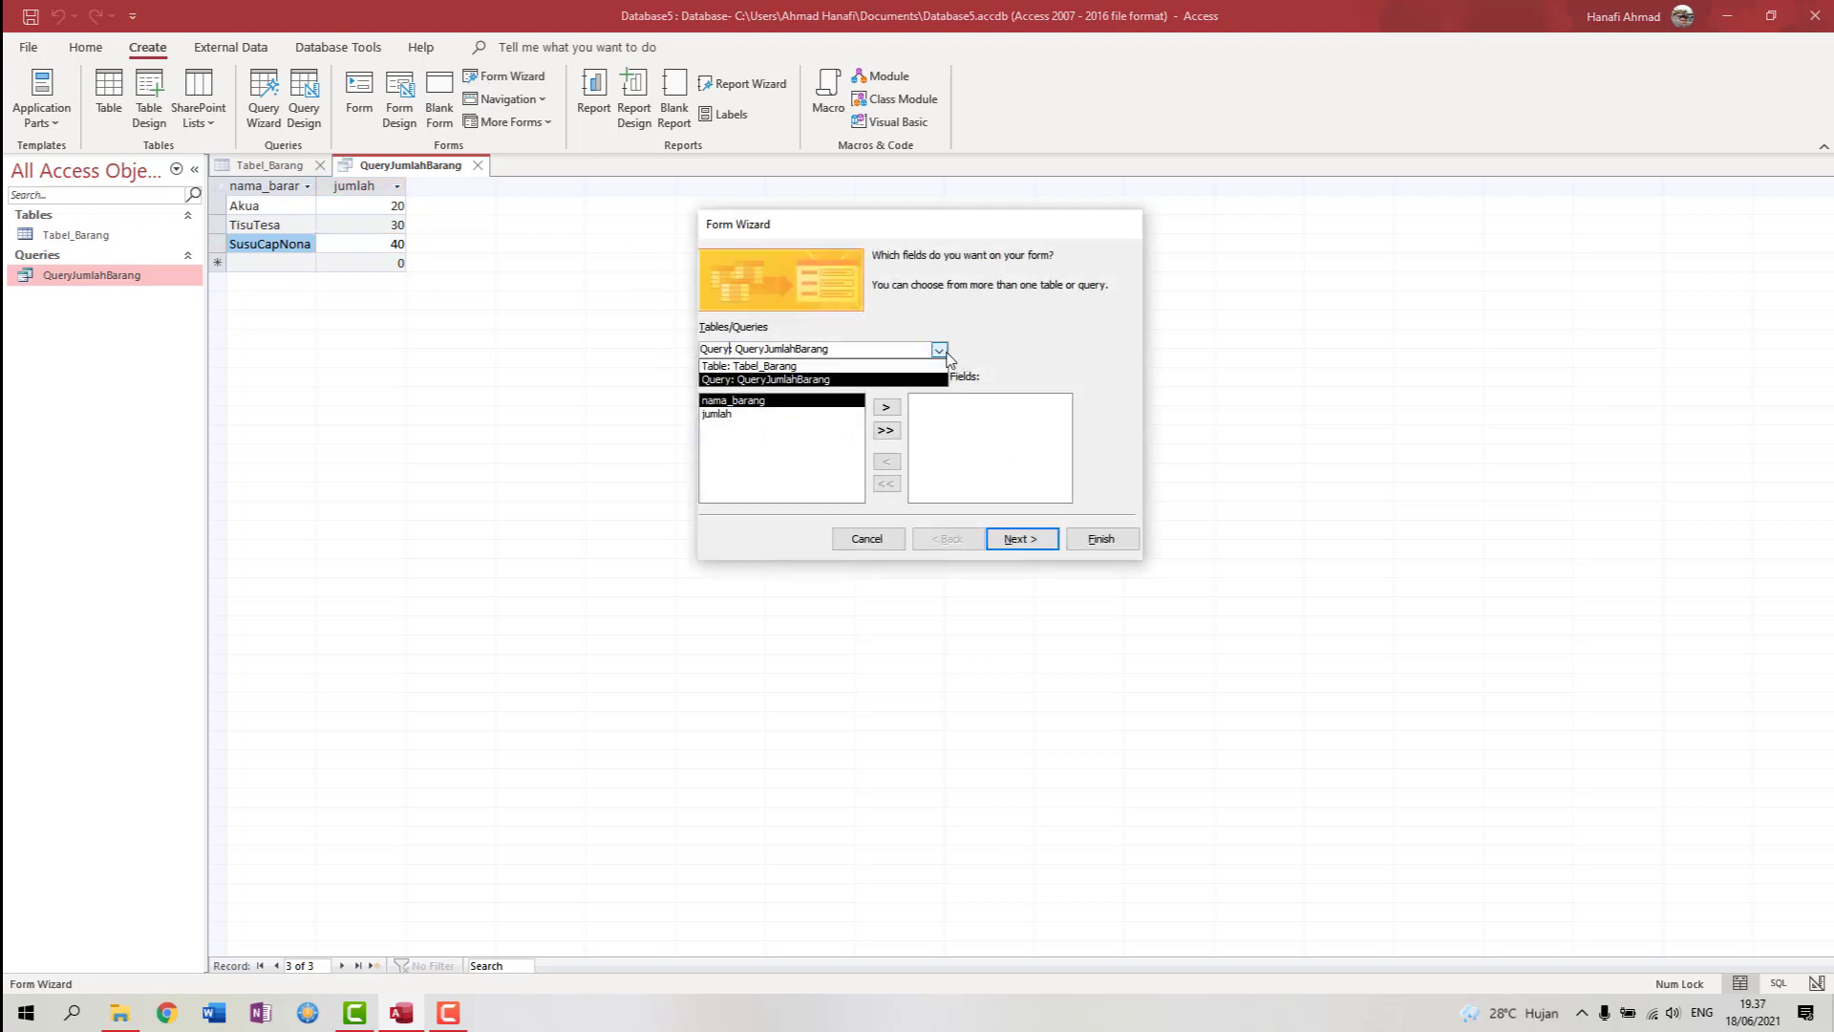
left_click(898, 366)
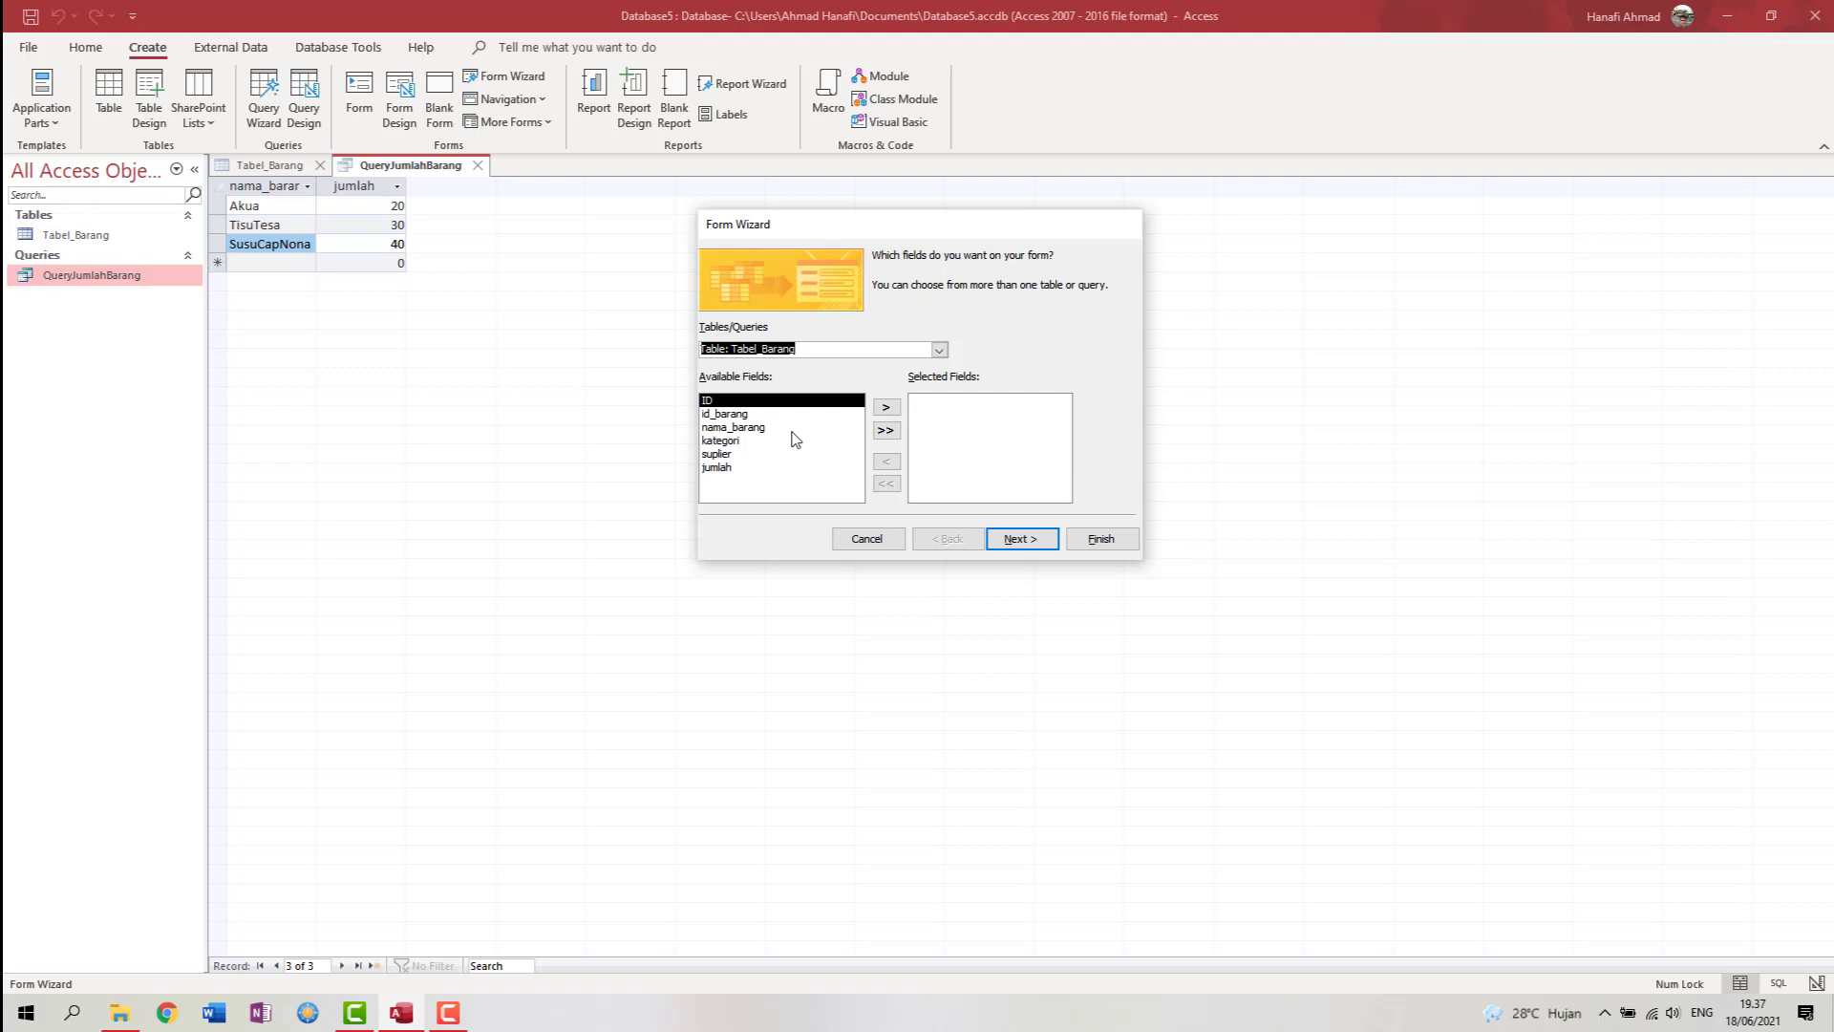
left_click(745, 415)
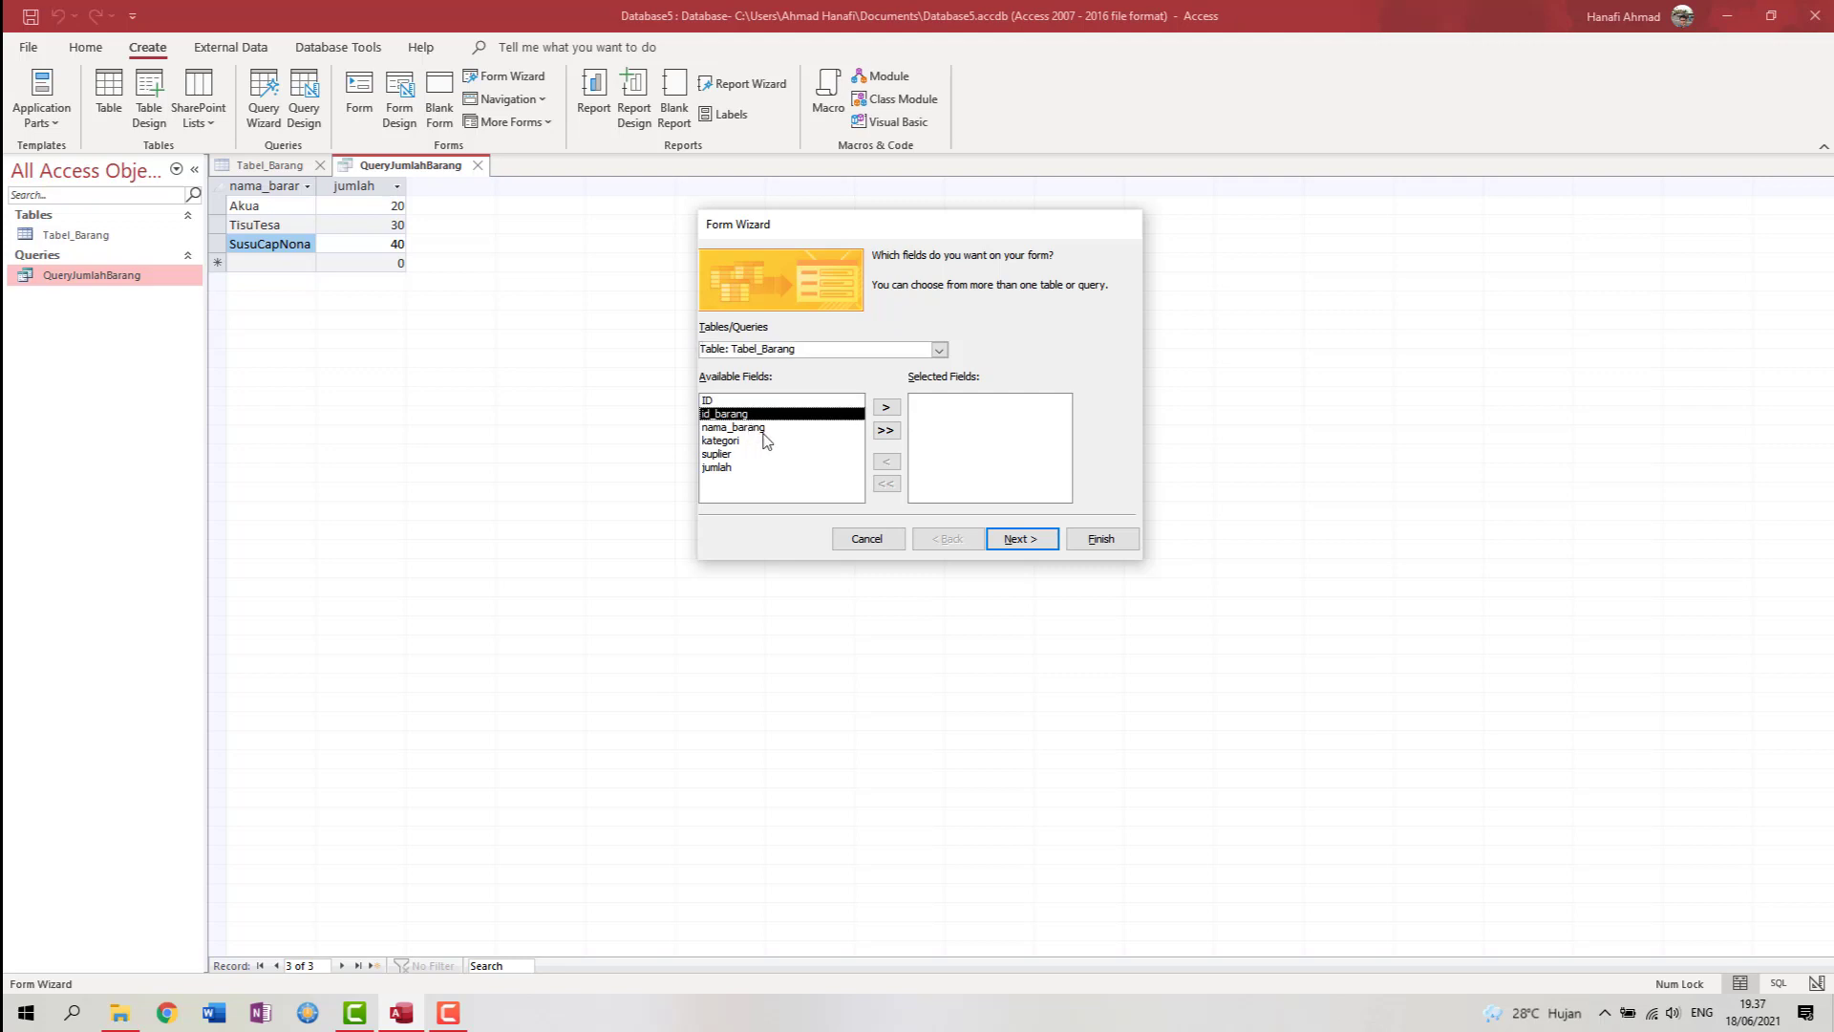
left_click(886, 431)
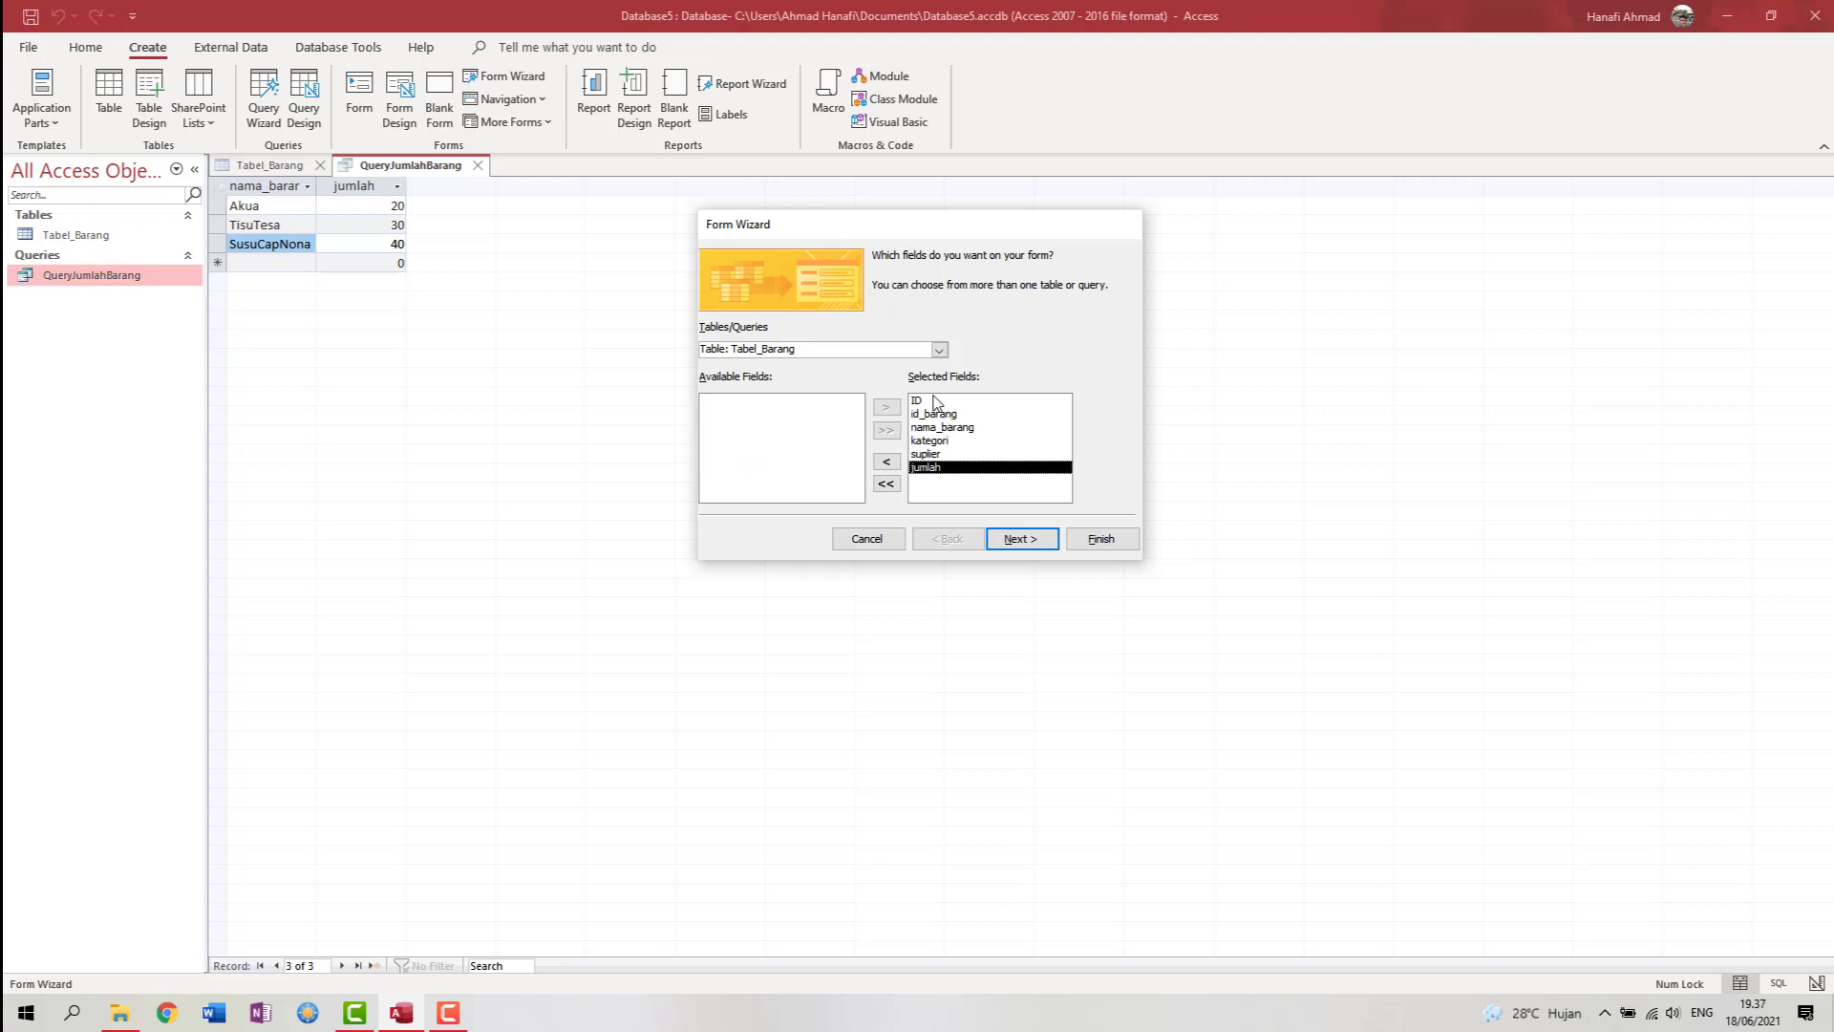
left_click(941, 400)
left_click(887, 462)
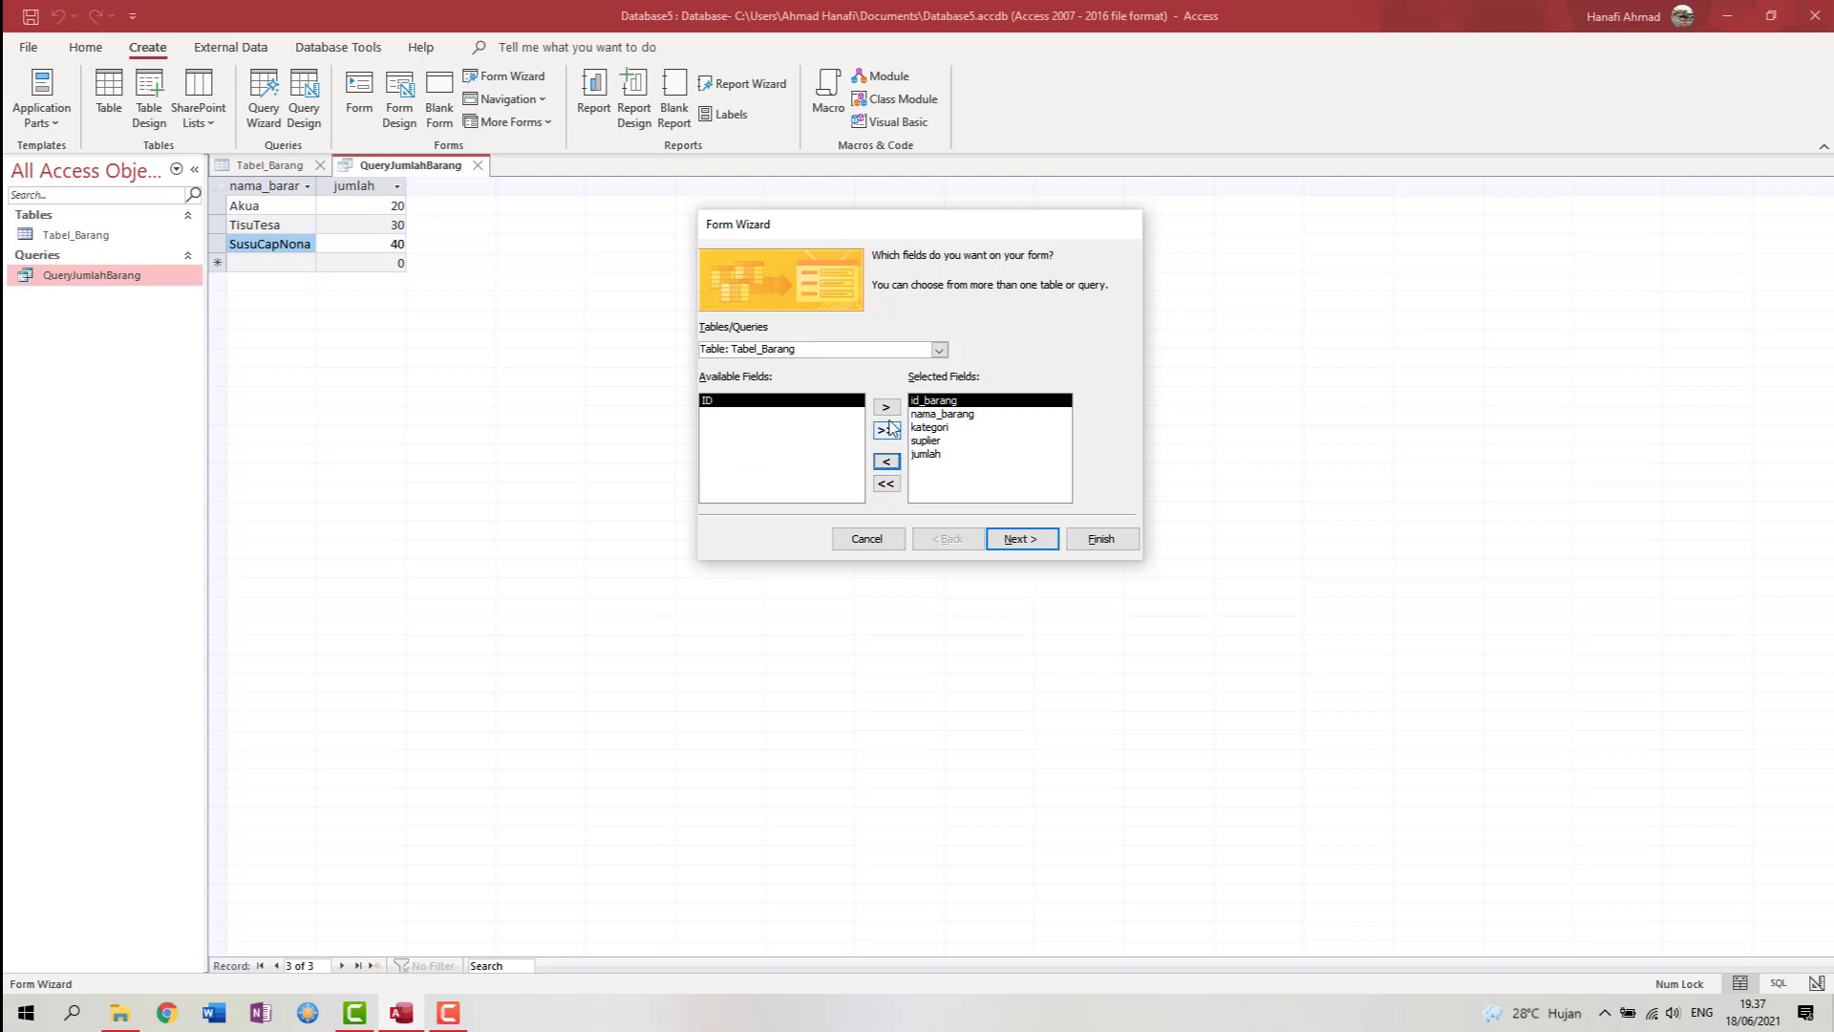
left_click(886, 484)
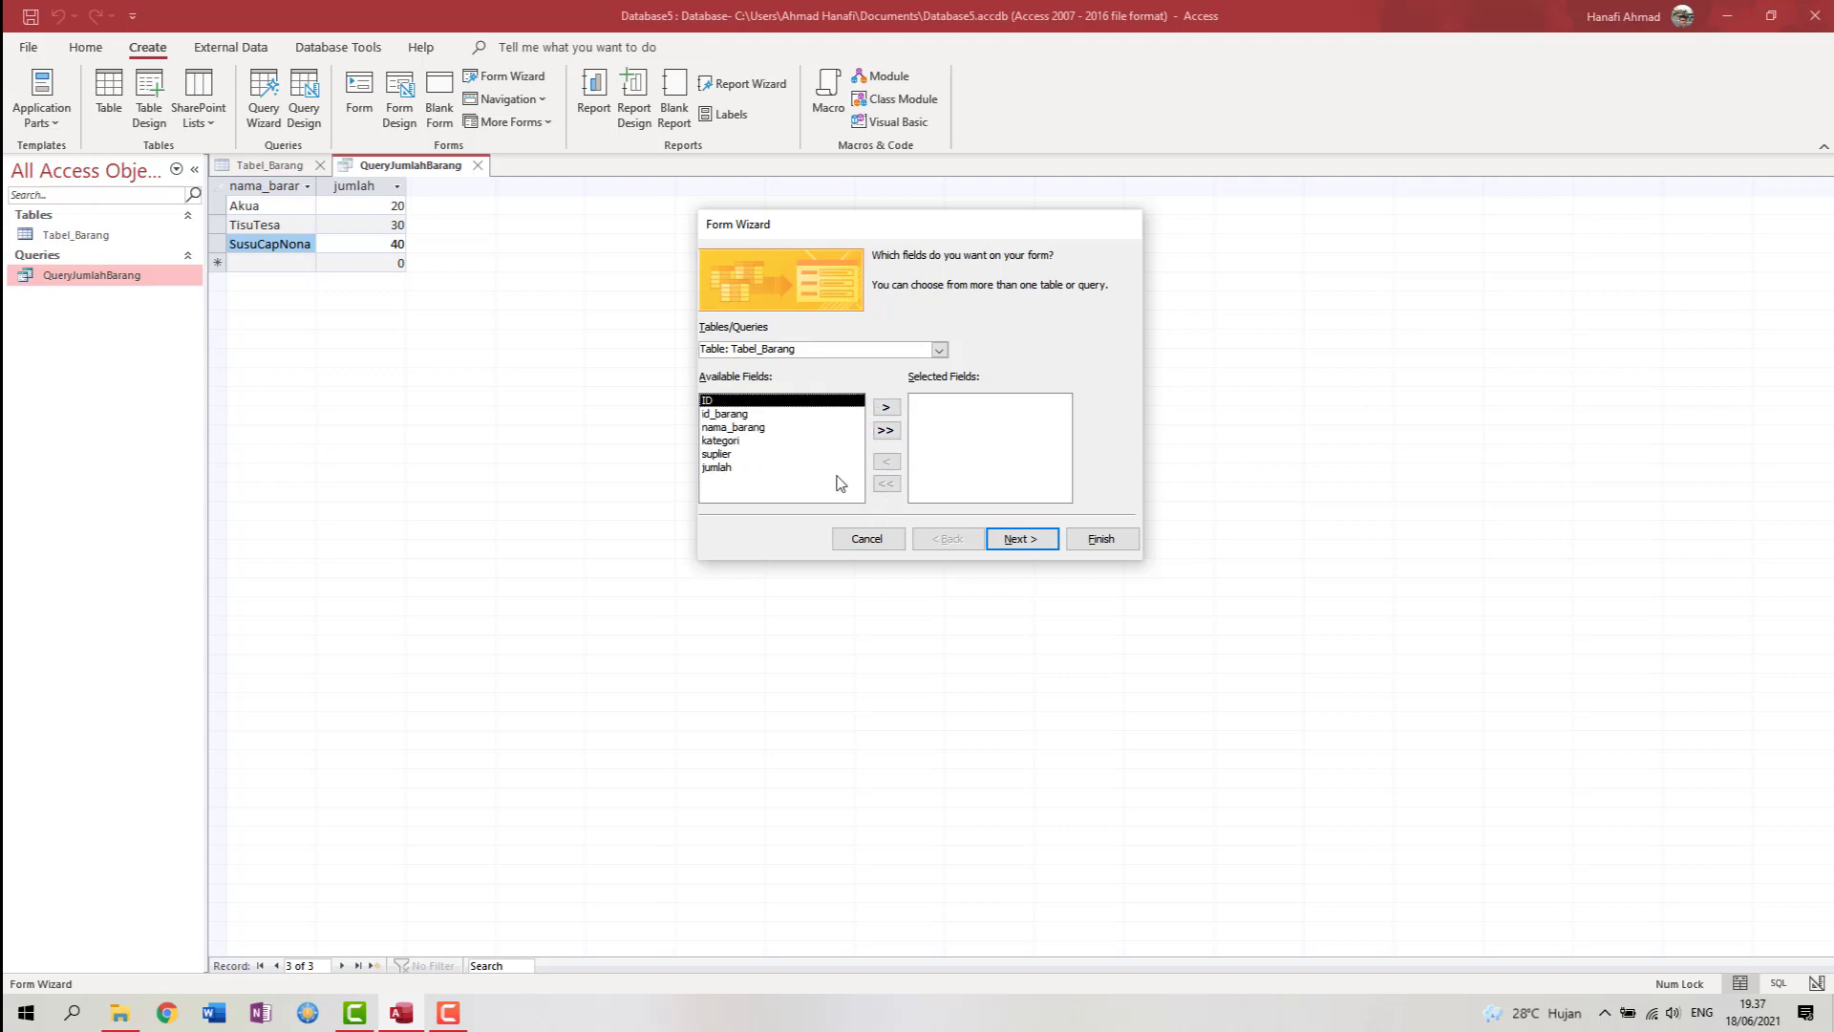
- Add the fields id_barang, nama_barang, kategori, suplier and jumlah to the form, leaving out ID
left_click(731, 414)
left_click(886, 407)
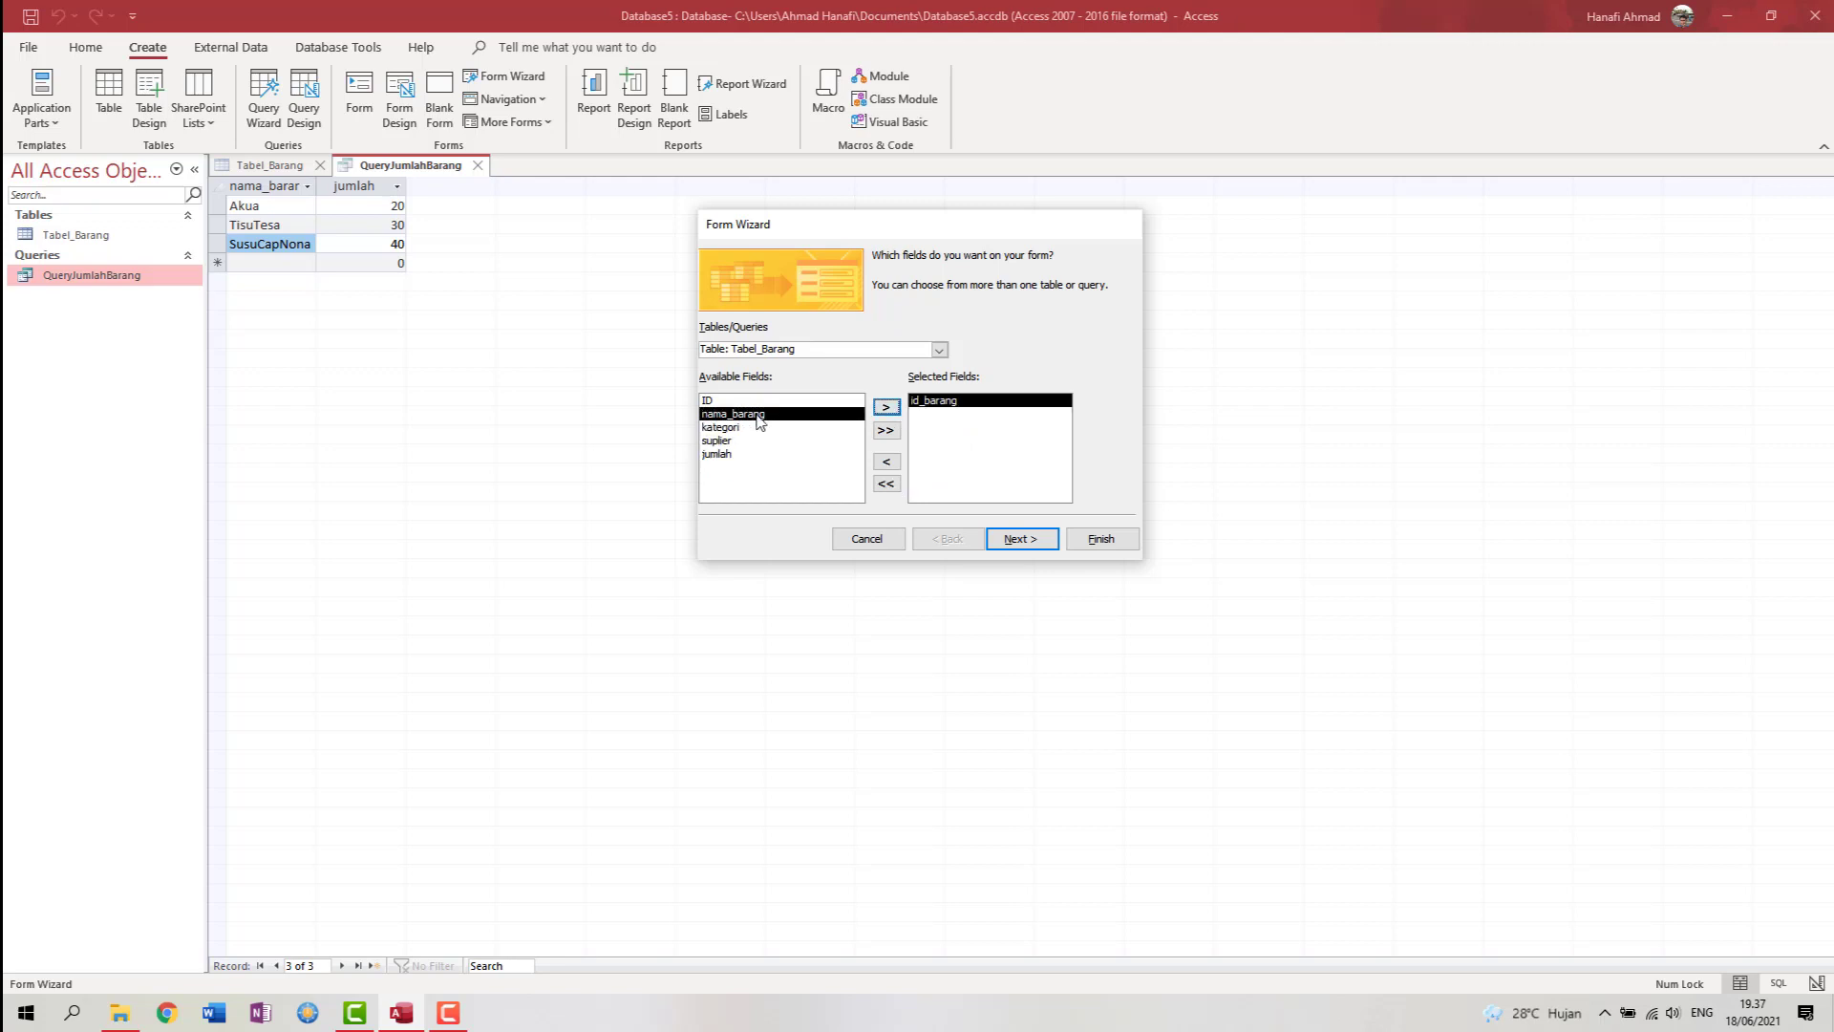
left_click(886, 407)
left_click(887, 407)
left_click(887, 406)
left_click(886, 408)
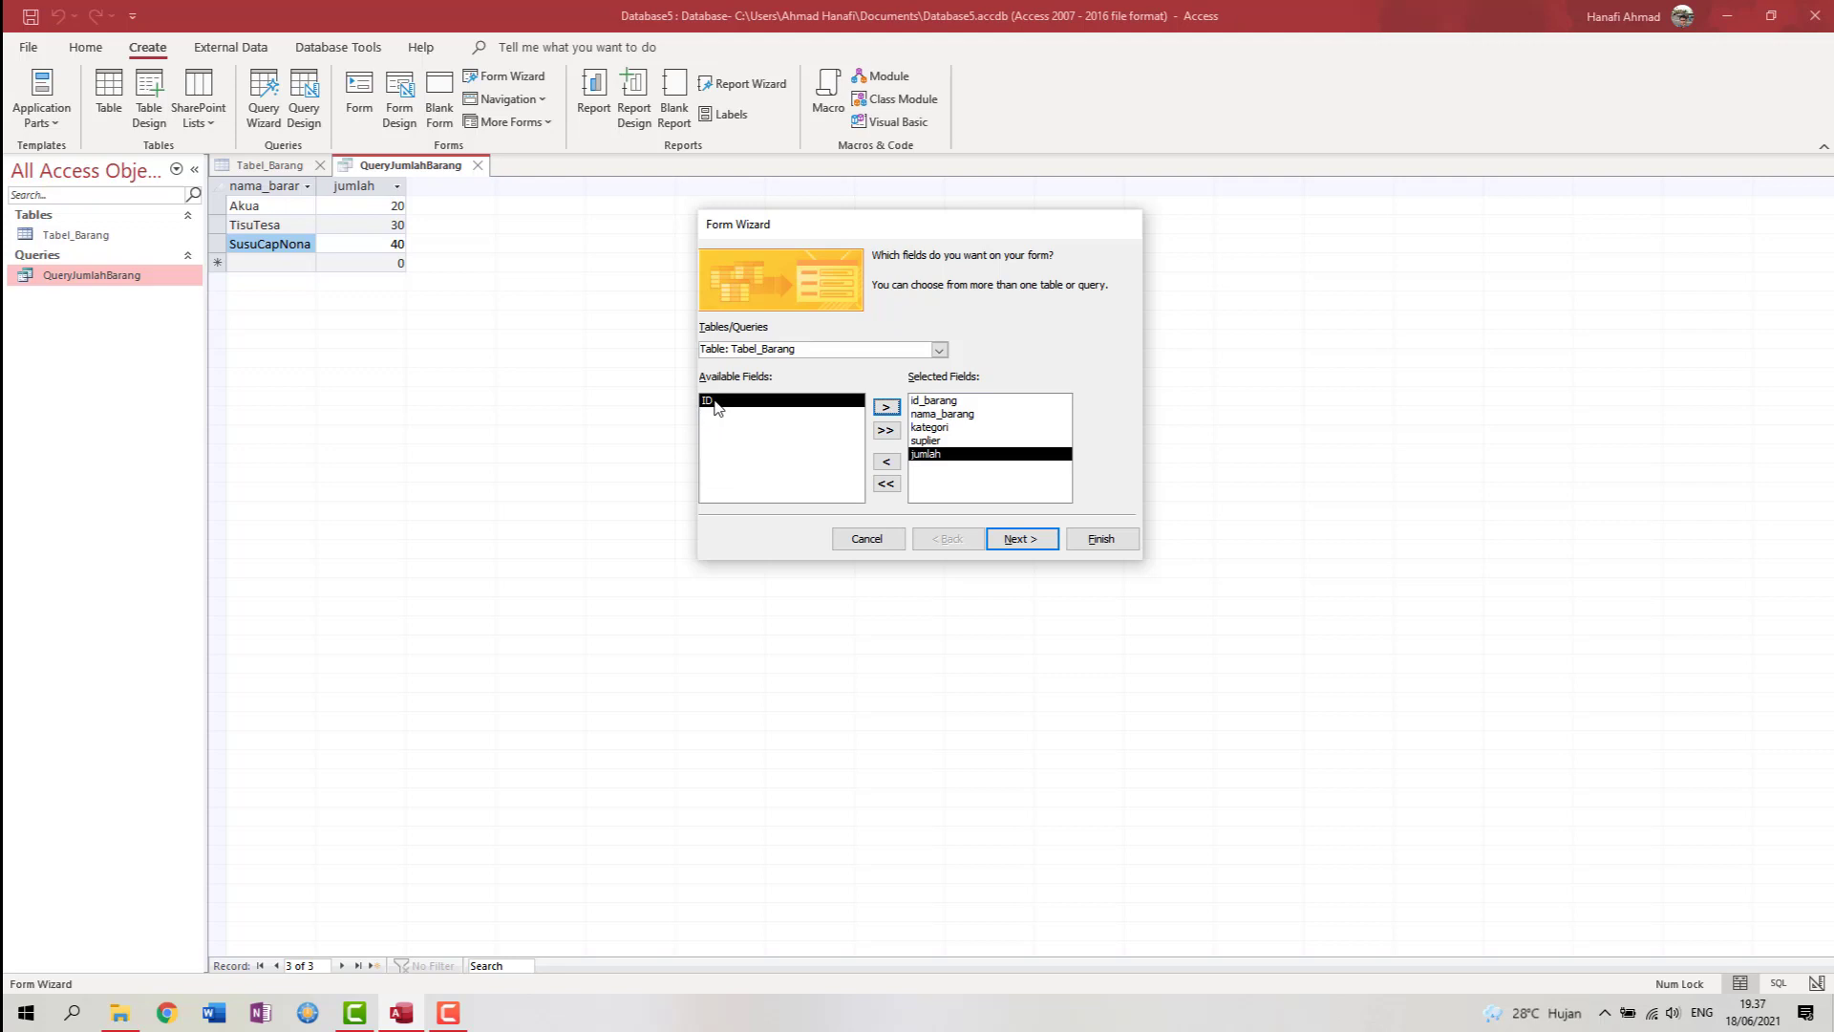
left_click(932, 402)
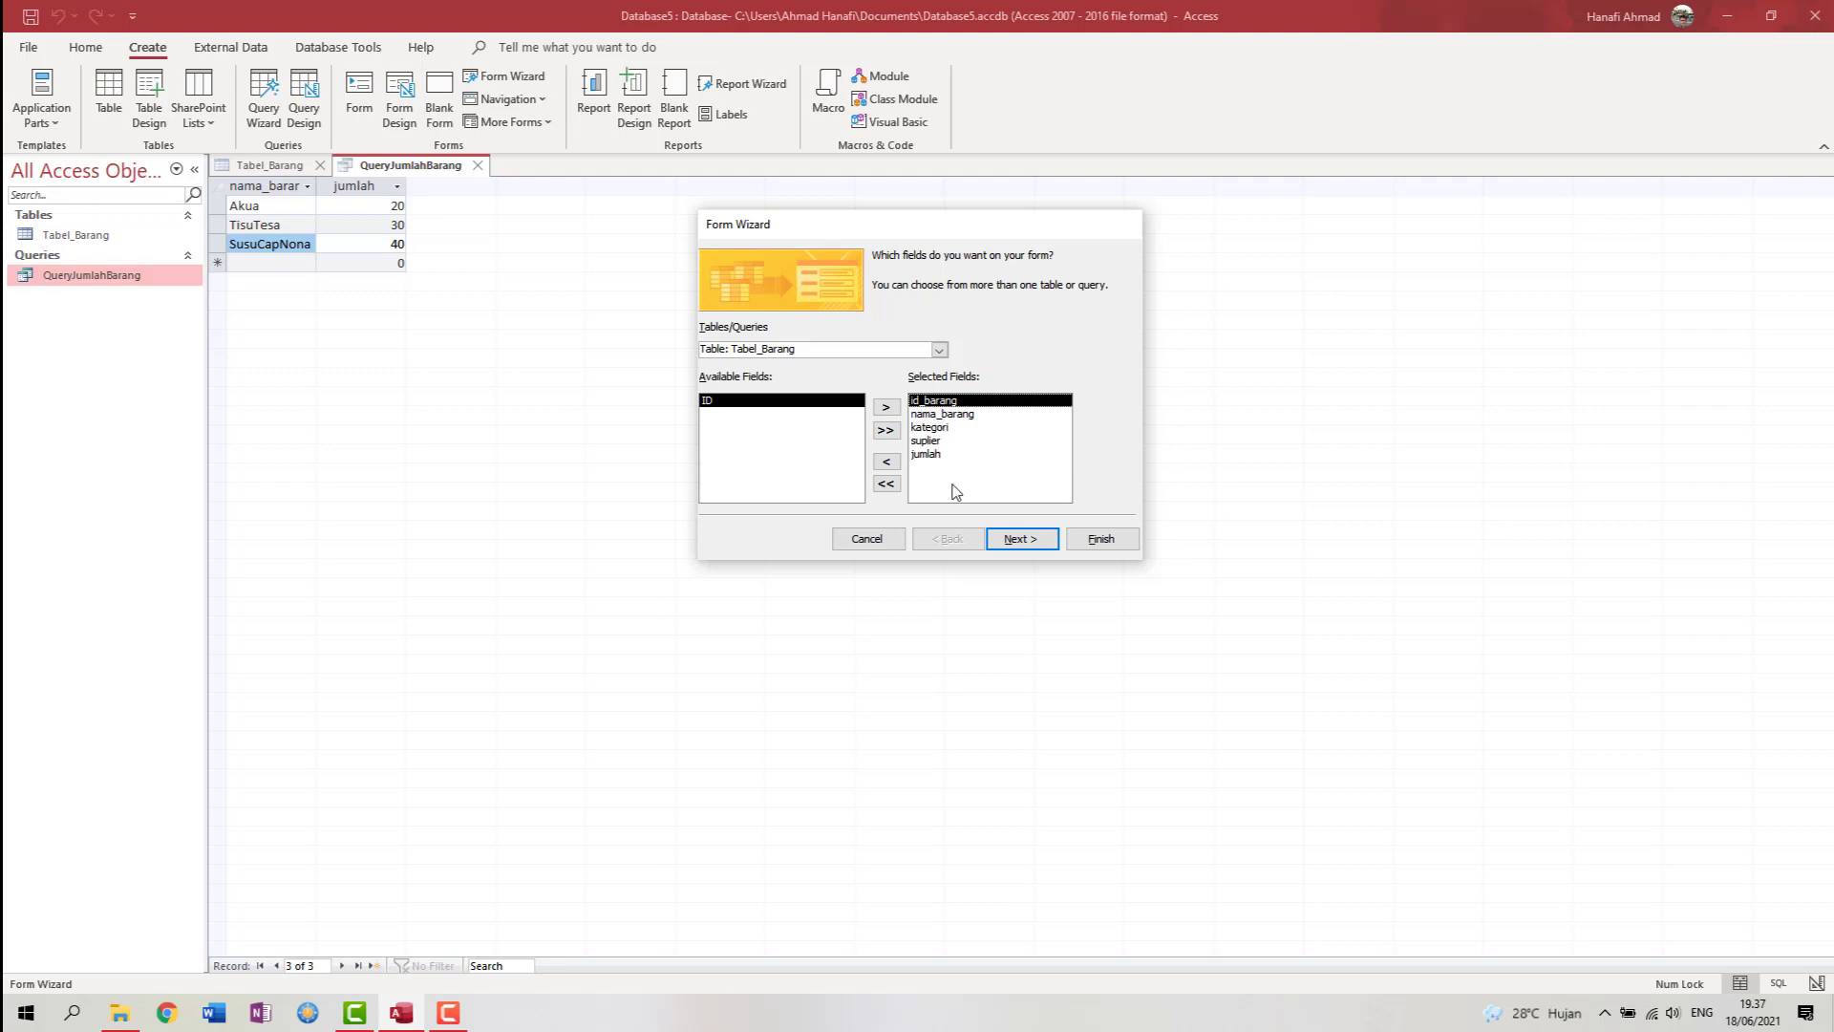
- Keep the Columnar layout, title the form Form_Barang and finish the wizard, opening the form to view information
left_click(1041, 541)
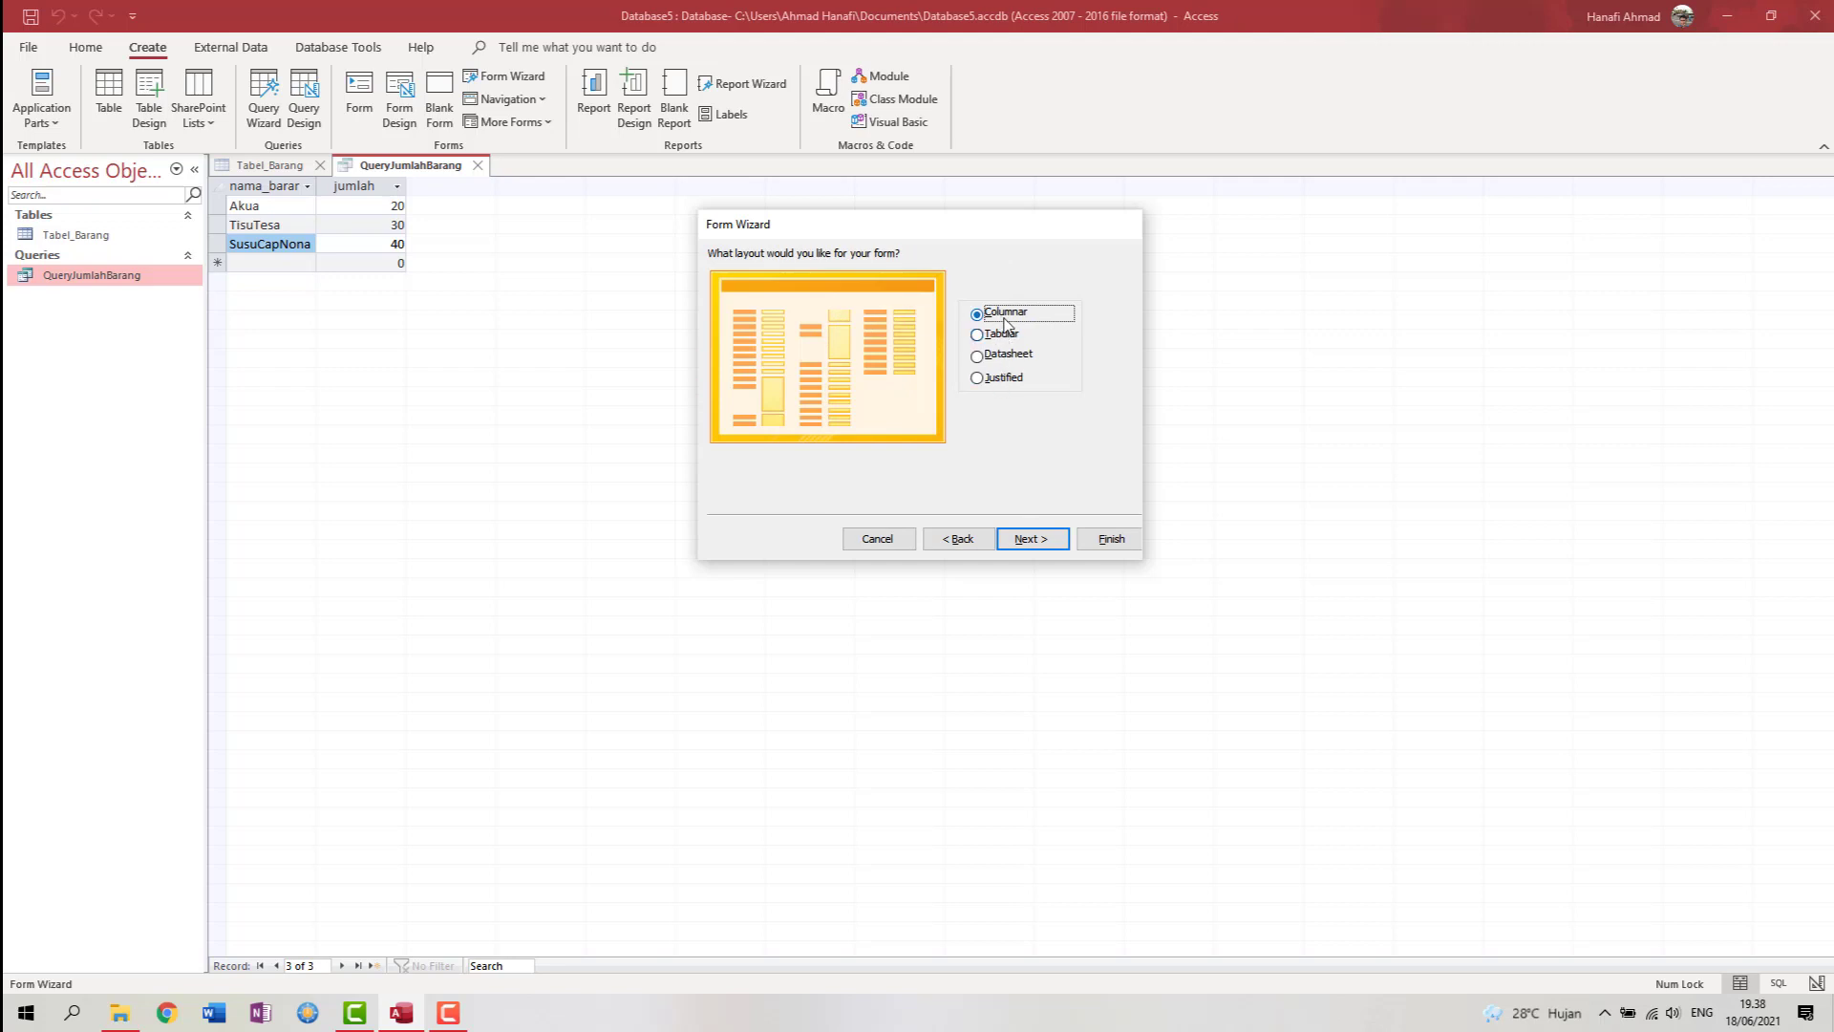
left_click(1029, 541)
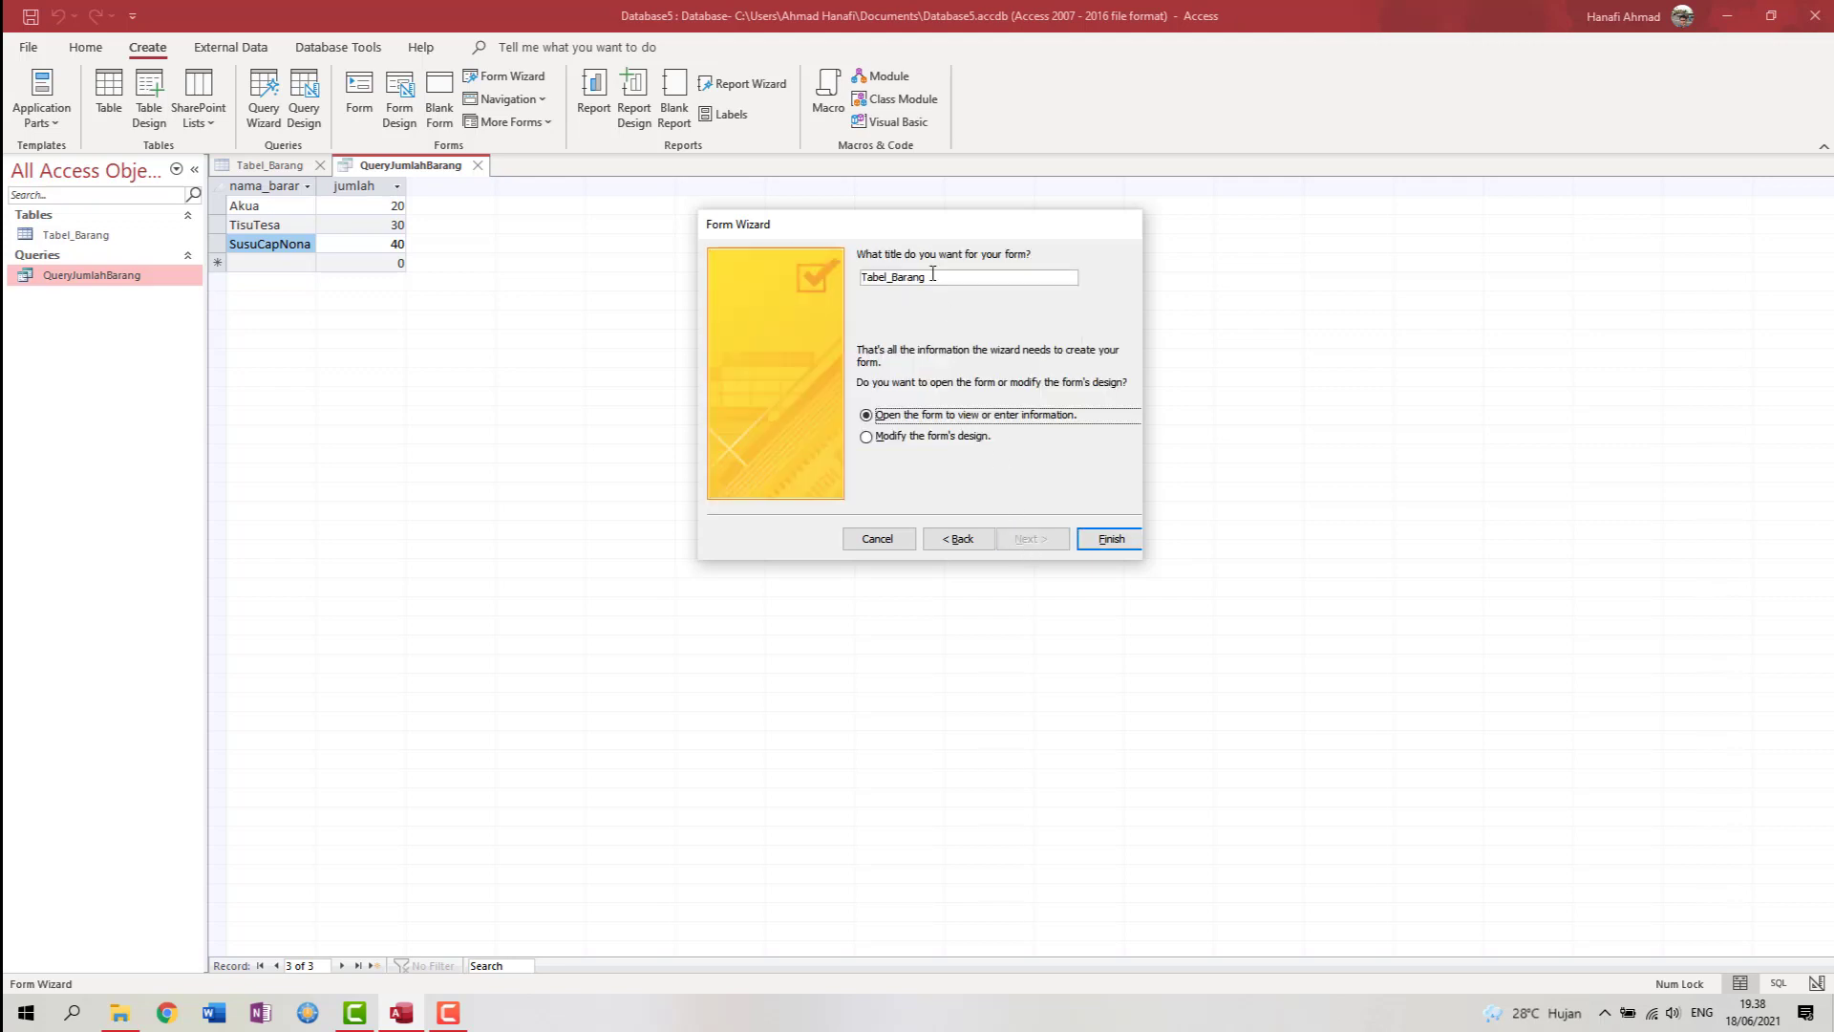
left_click_drag(936, 273, 776, 243)
left_click(887, 279)
key("shift+Home")
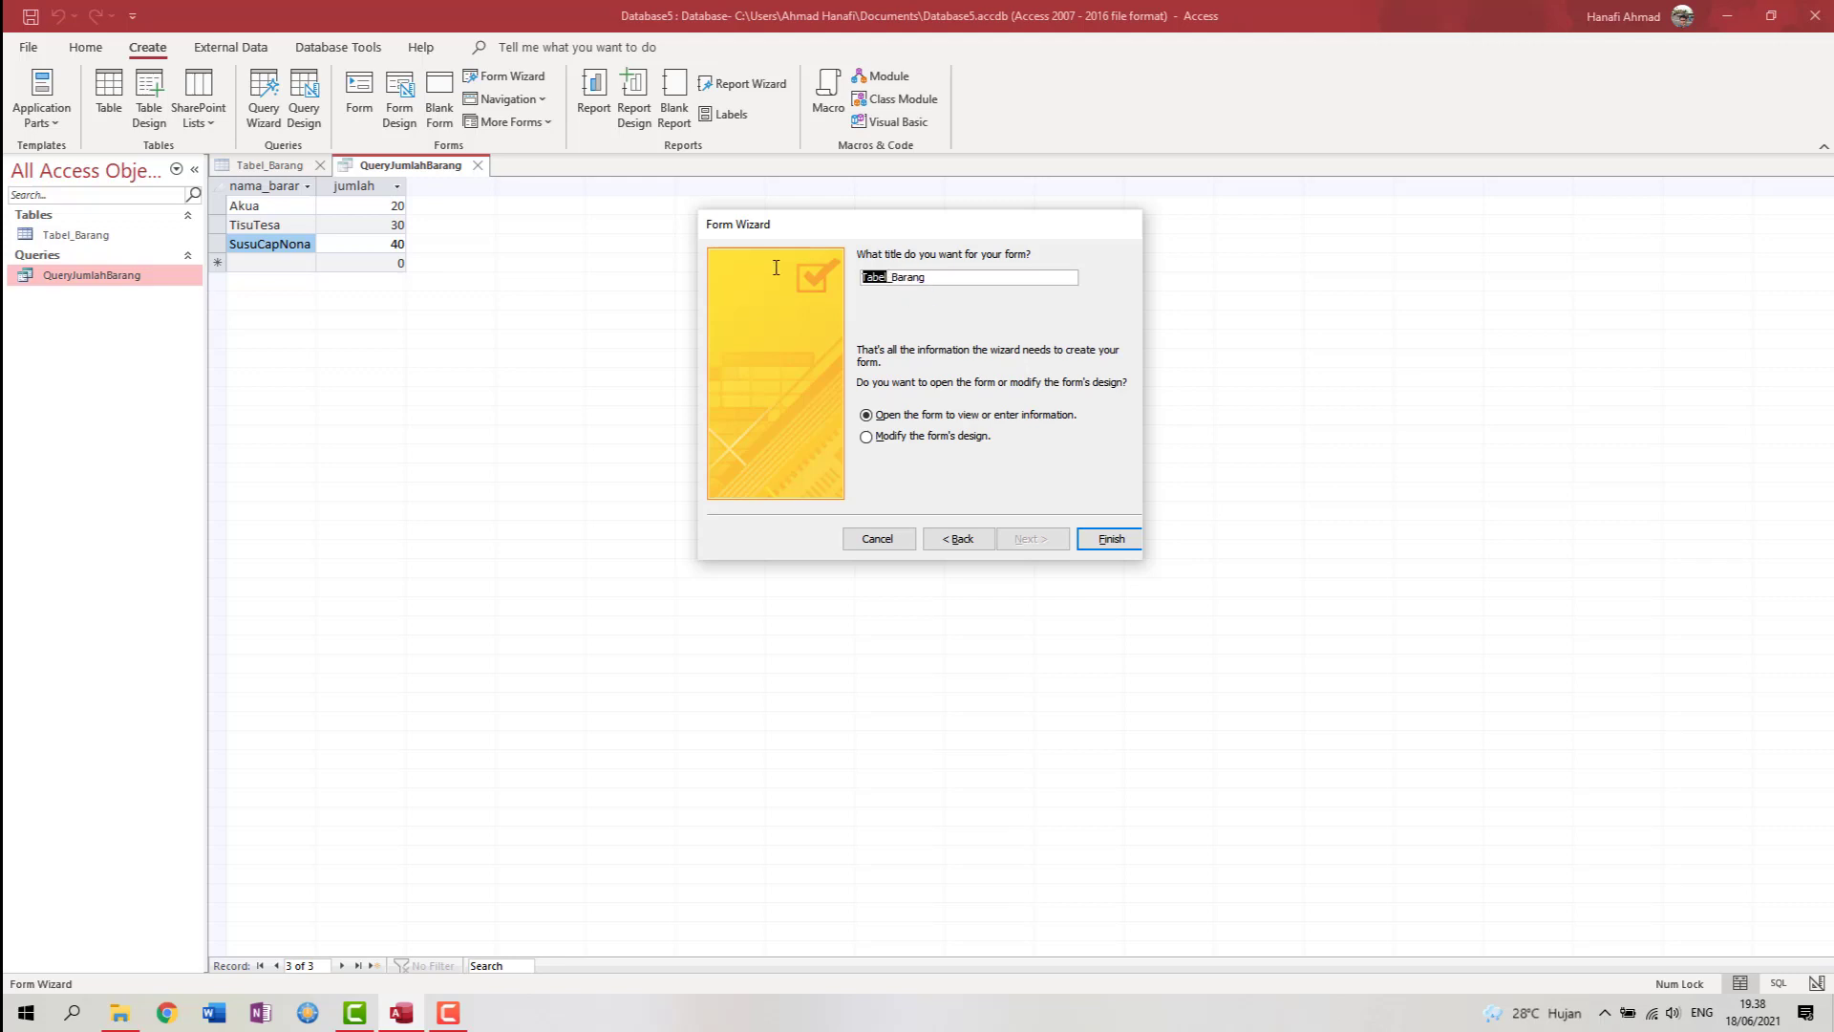
type("Fornm")
key("BackSpace")
key("BackSpace")
type("m")
left_click(1120, 540)
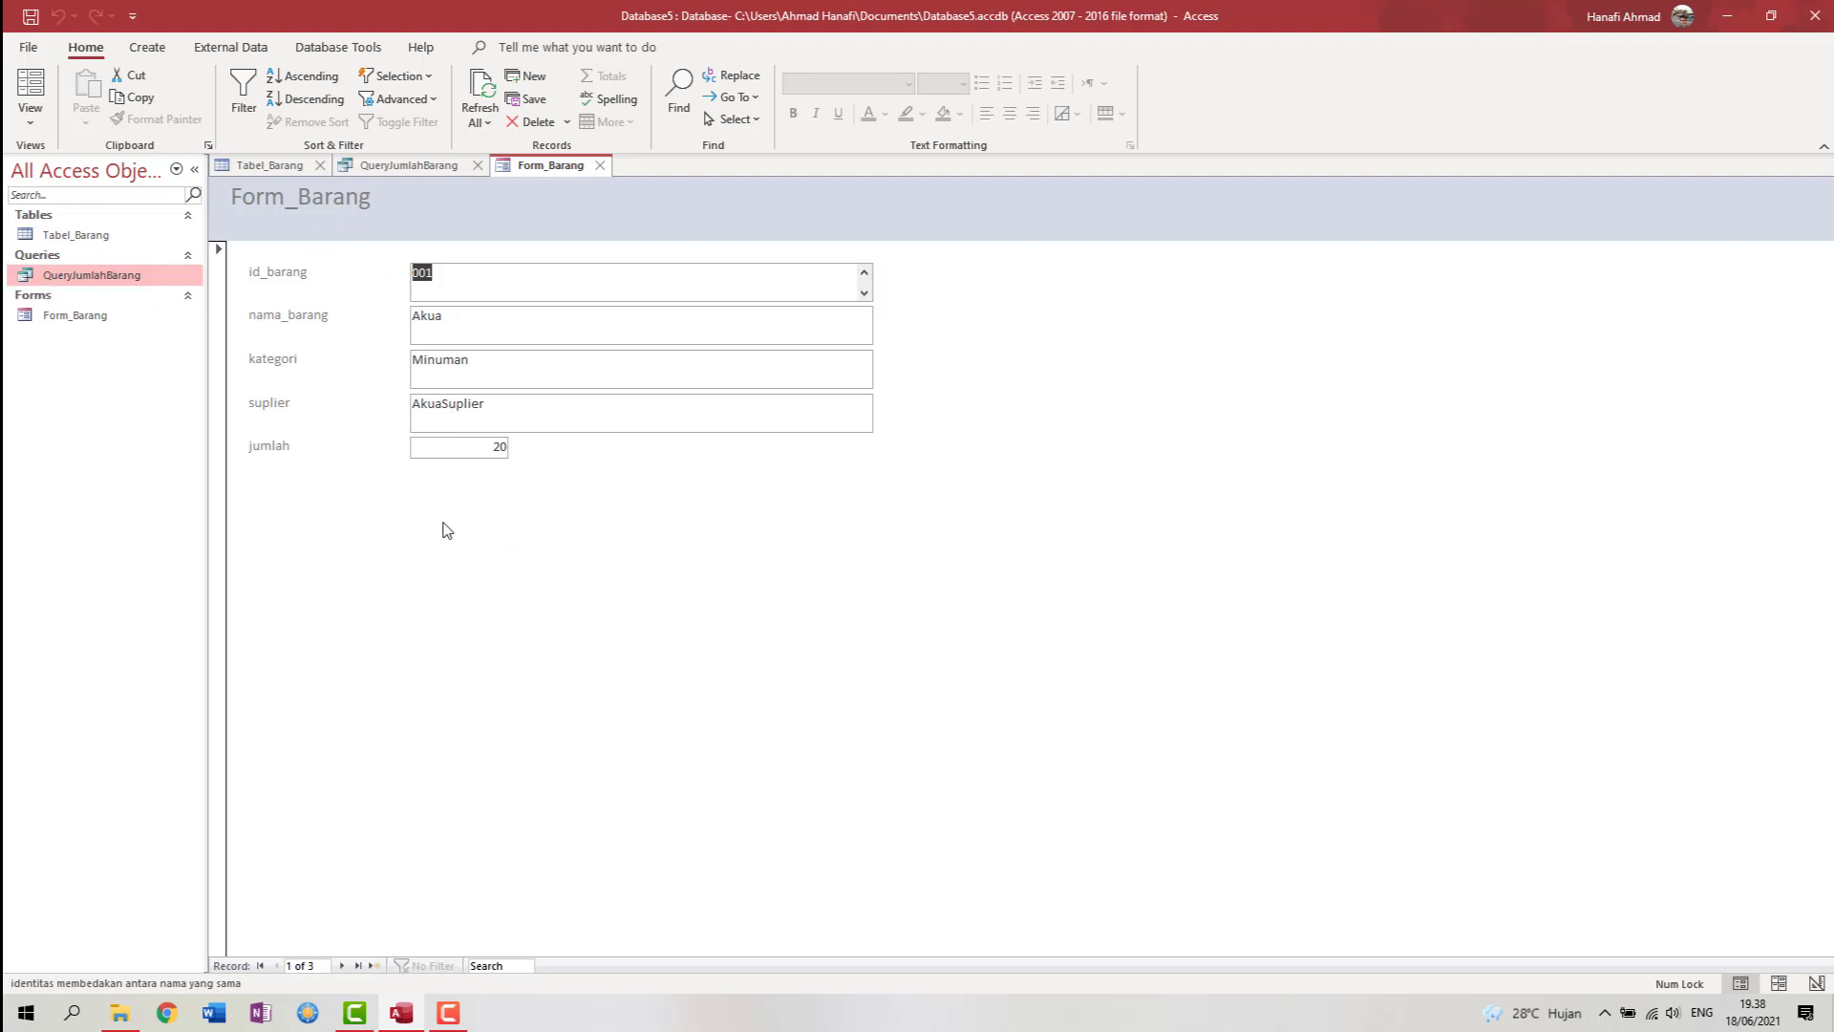
- Examine the first record's id_barang, nama_barang, kategori, suplier and jumlah fields in Form_Barang
left_click(453, 315)
left_click(483, 363)
left_click(525, 403)
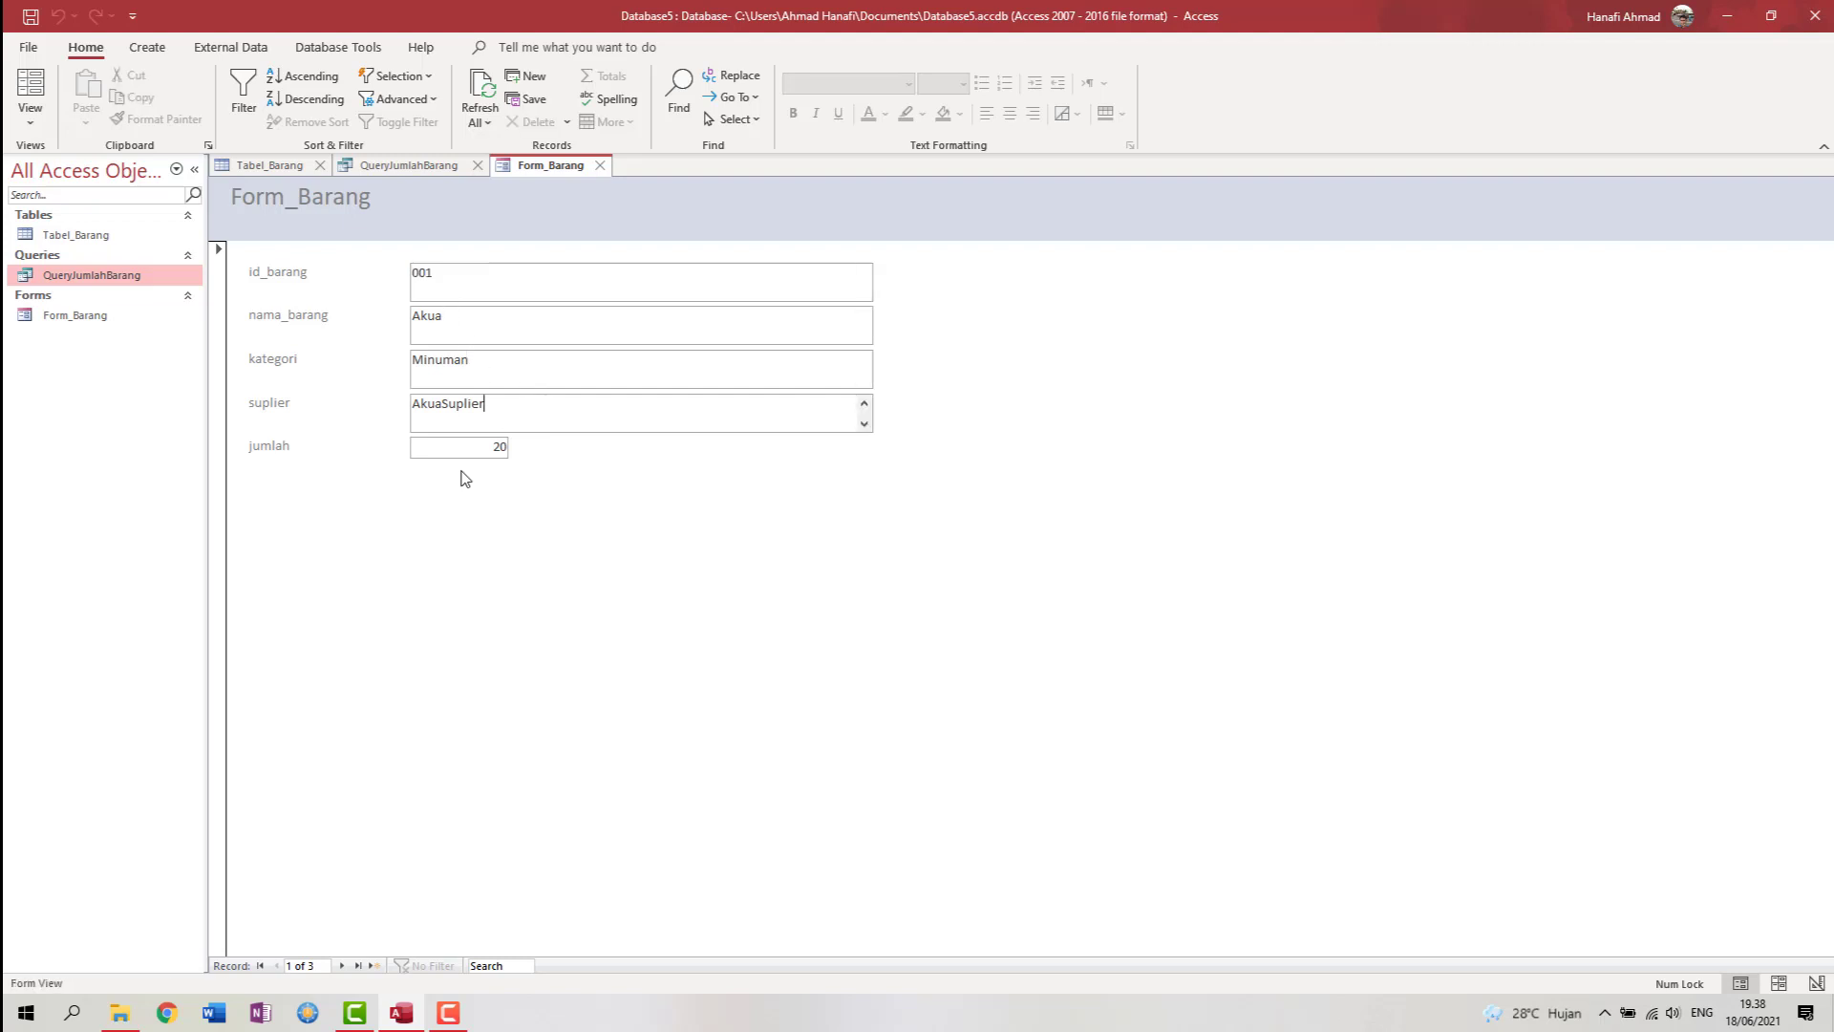
left_click(492, 447)
left_click(442, 270)
left_click(460, 318)
left_click(462, 356)
left_click(507, 408)
left_click(492, 447)
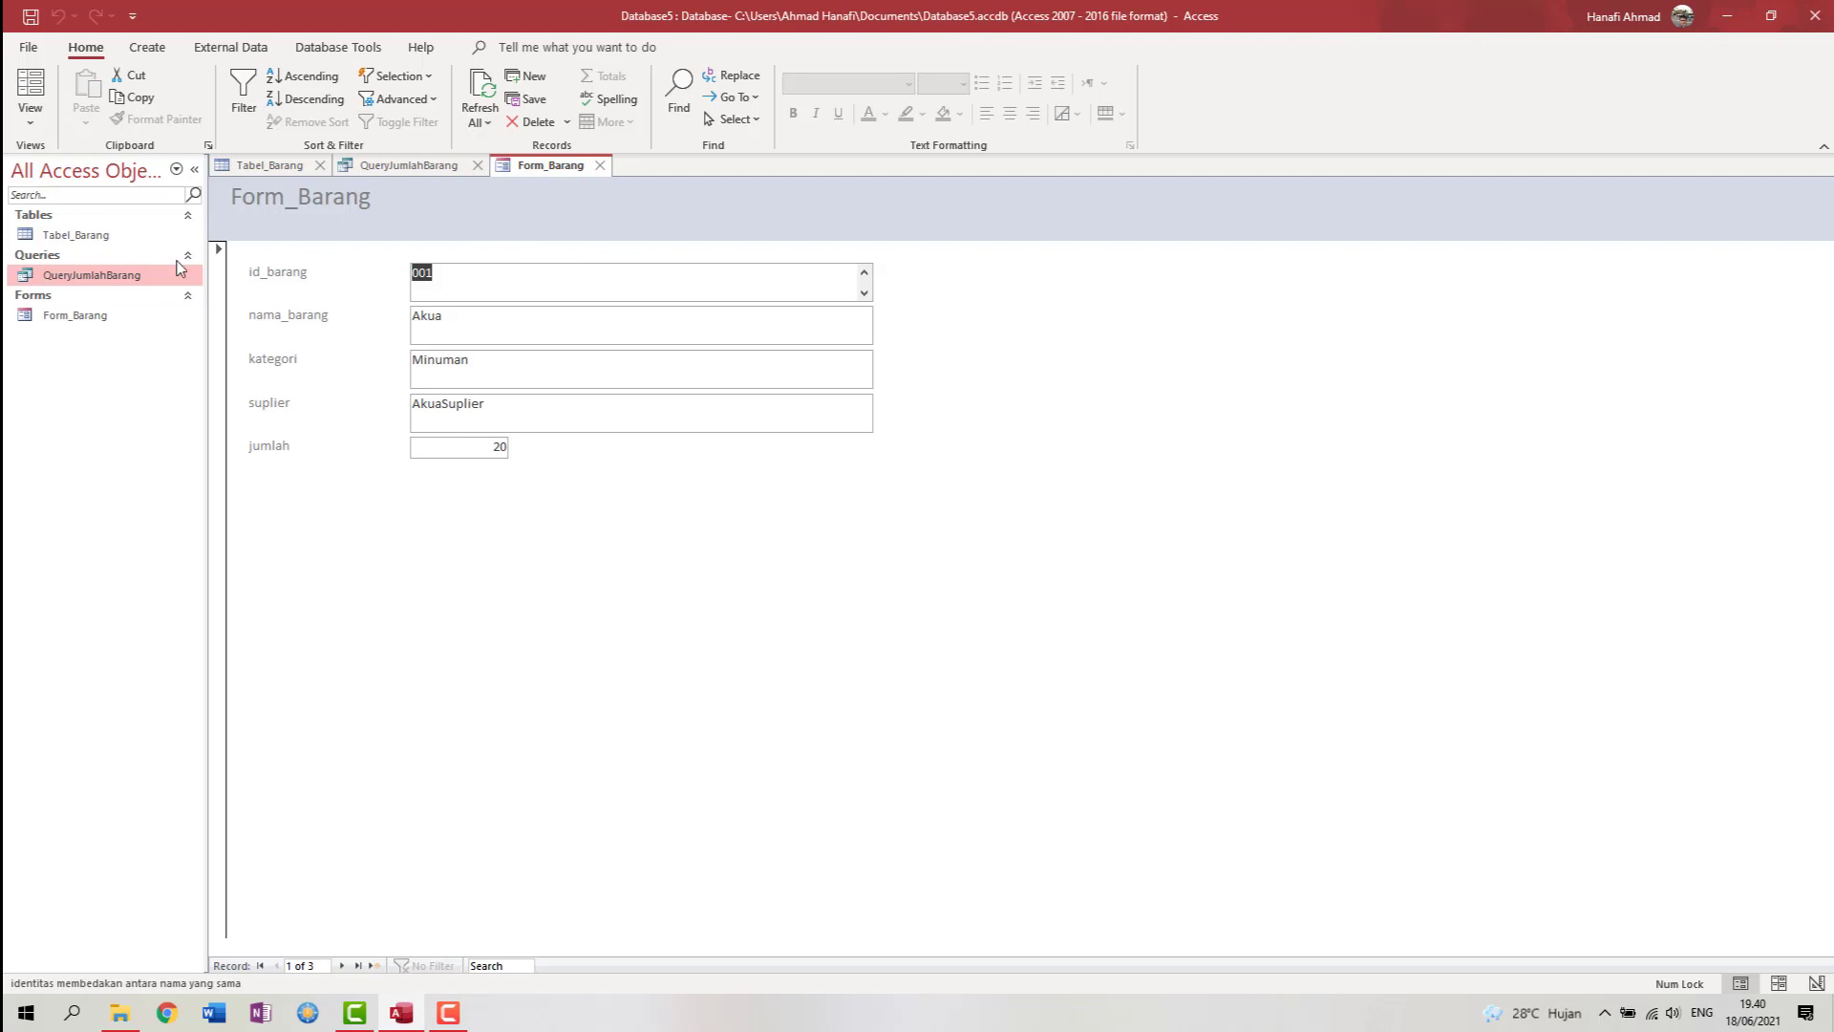
- Open Form_Barang in Design View and slightly extend the Detail section downward above the Form Footer
left_click(35, 122)
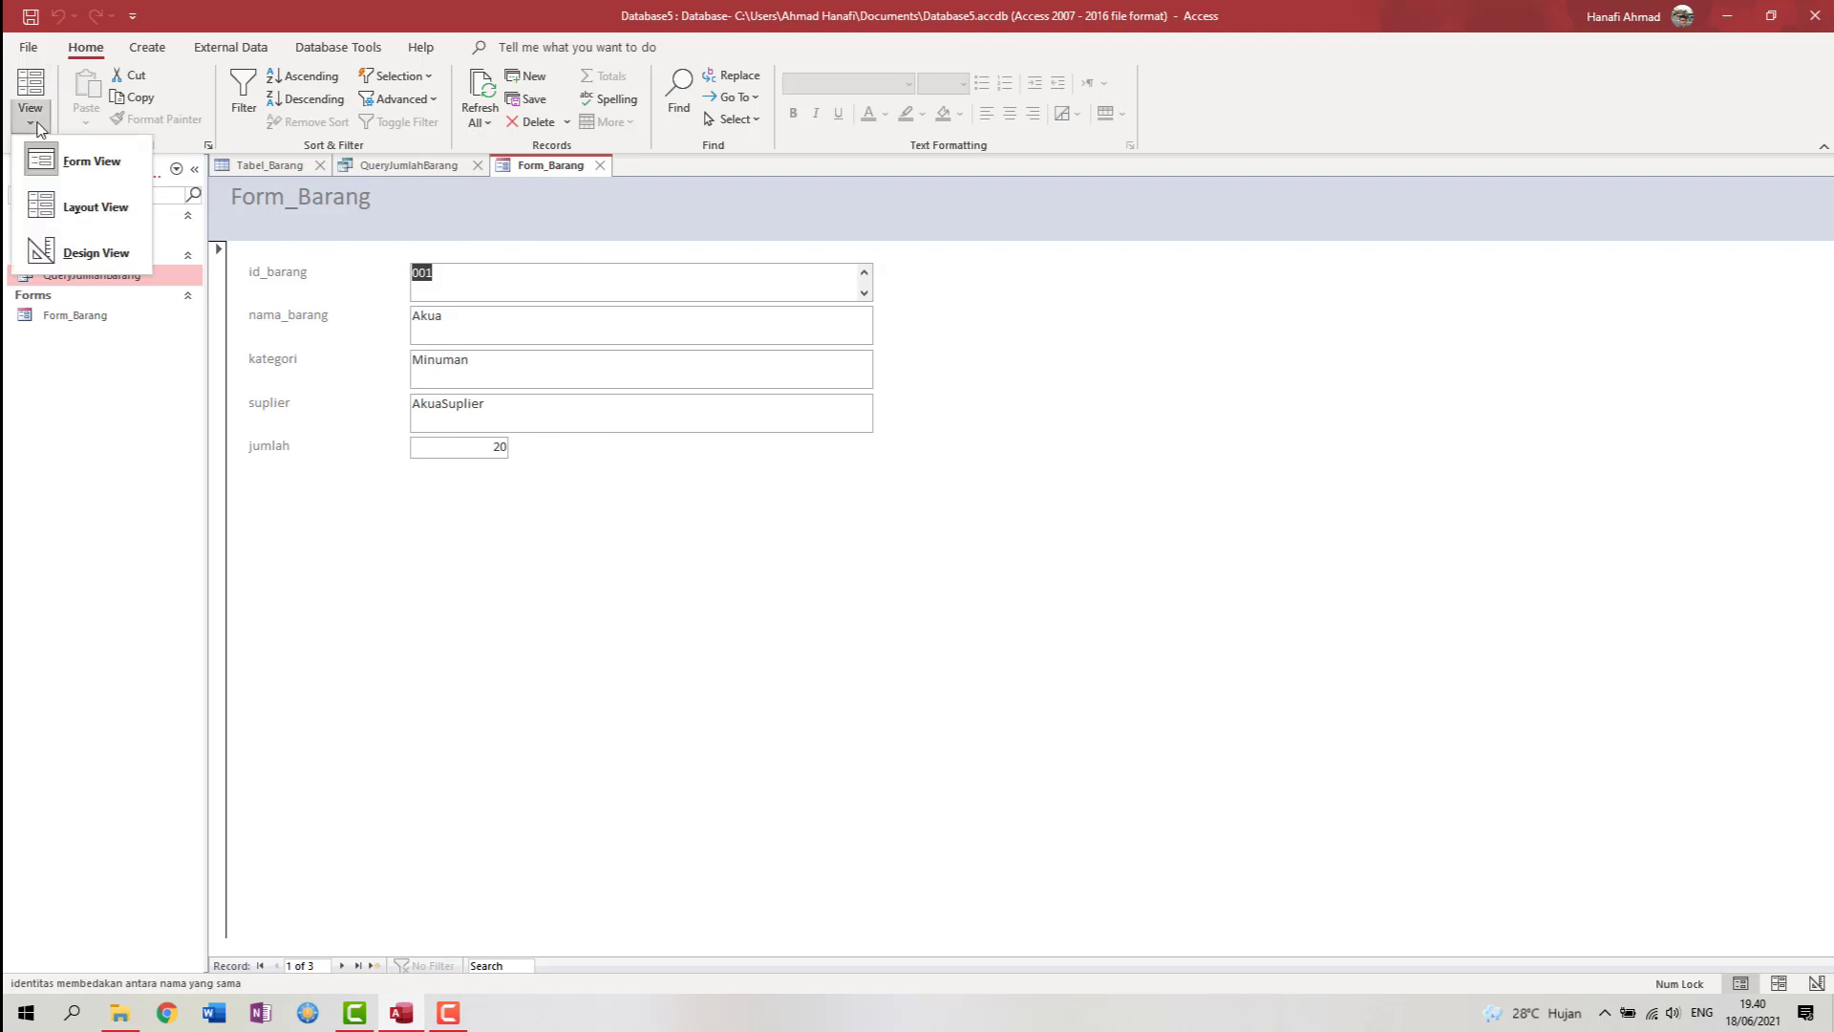
left_click(41, 252)
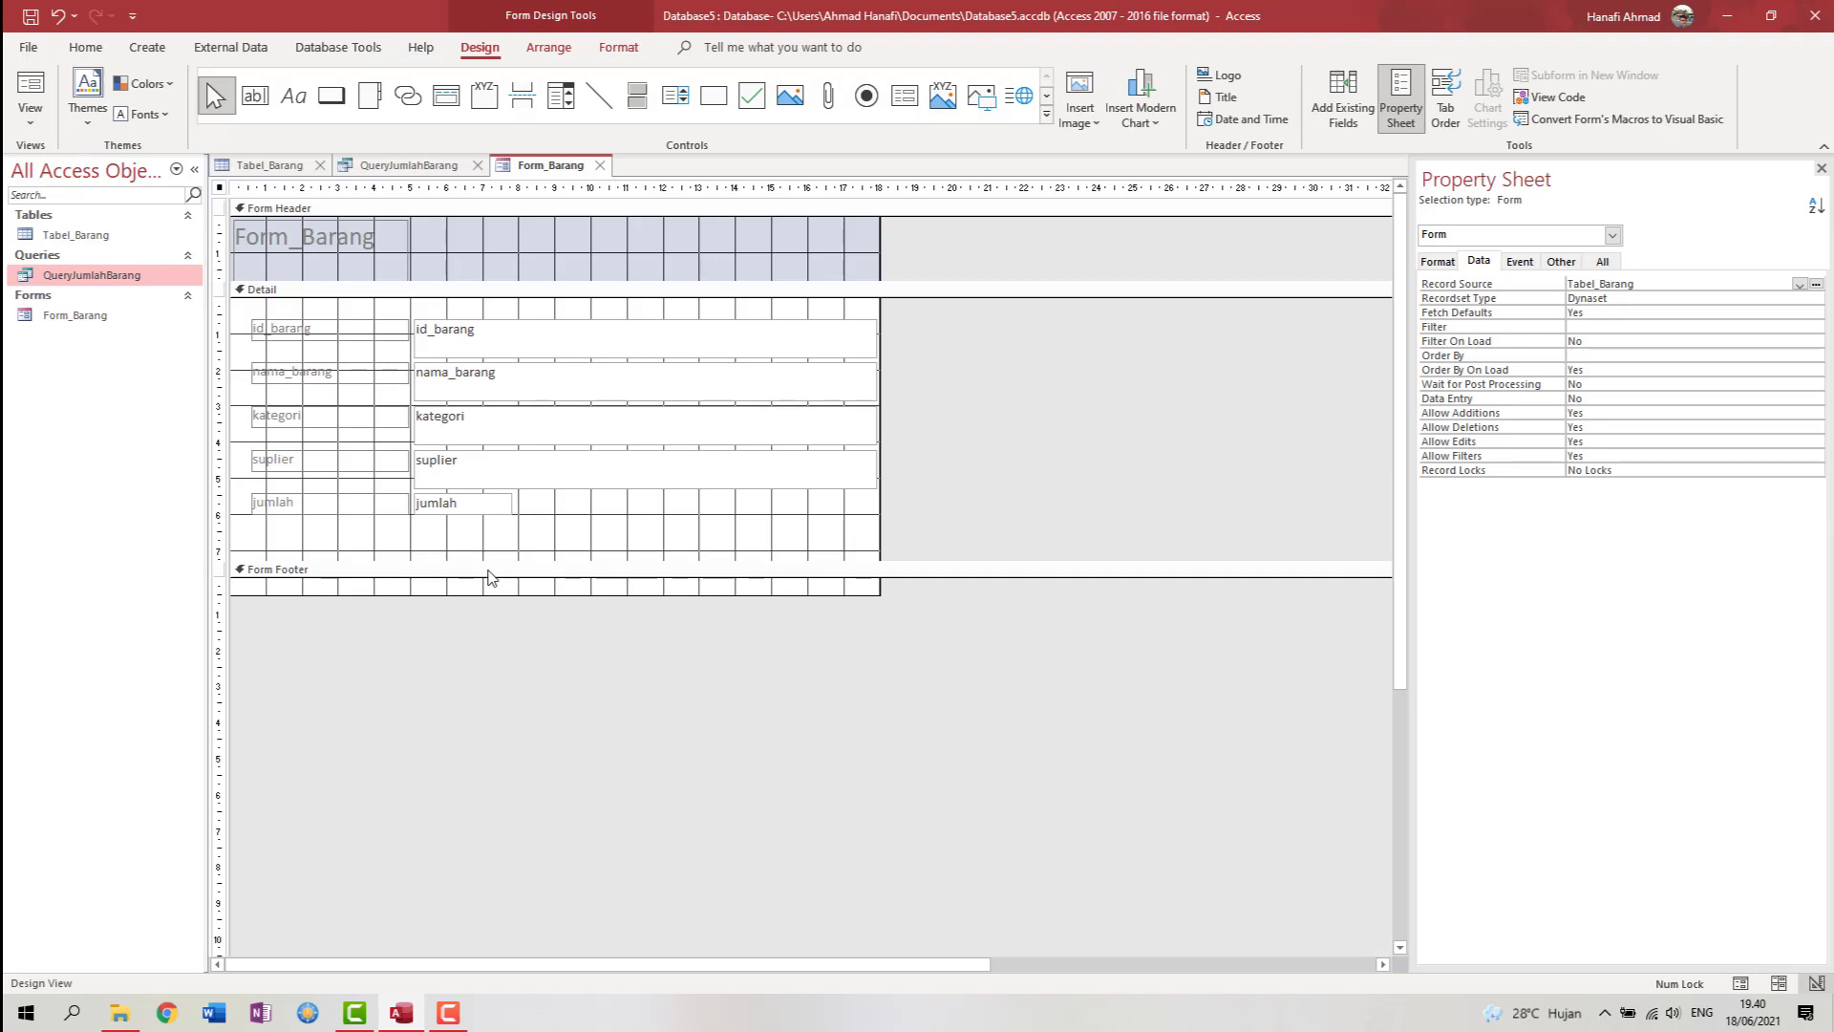
mouse_move(483, 559)
left_mouse_down()
mouse_move(491, 524)
mouse_move(488, 577)
left_mouse_up()
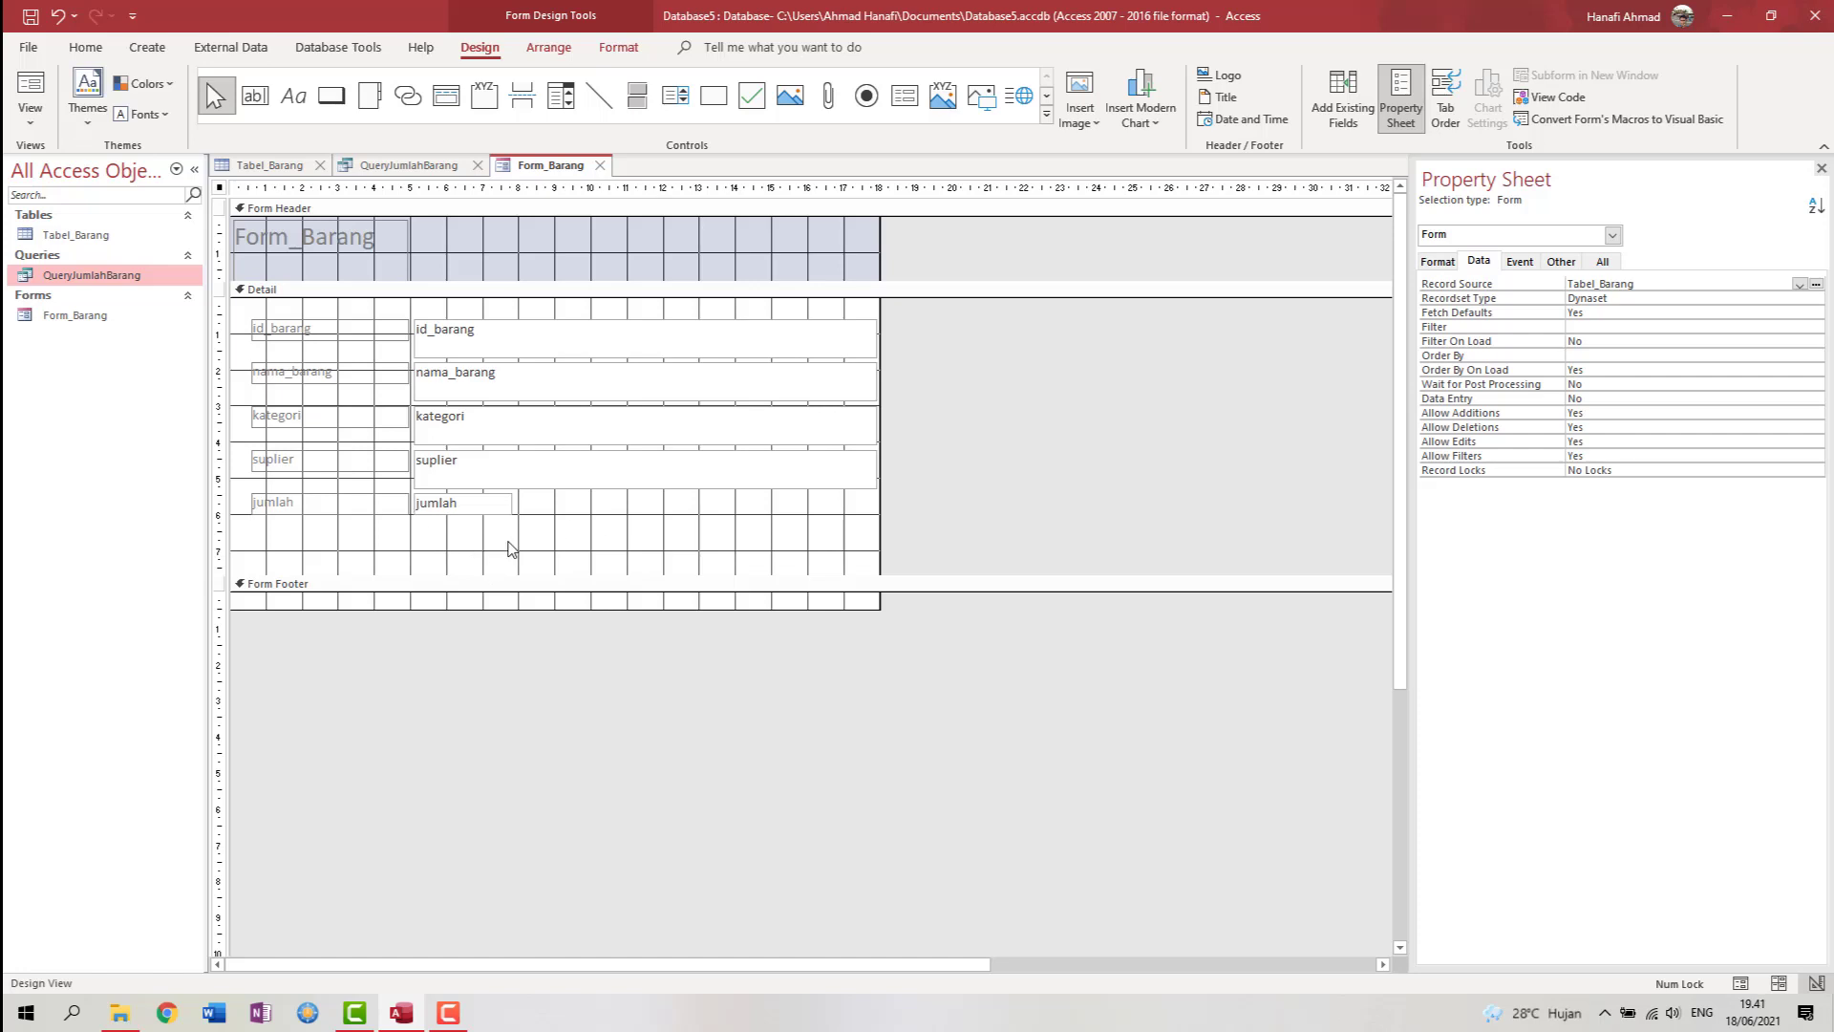
- Review Form_Barang in Layout View and Form View and return to Design View
scroll(506, 540, "down", 1)
scroll(504, 536, "up", 1)
left_click(35, 121)
left_click(72, 208)
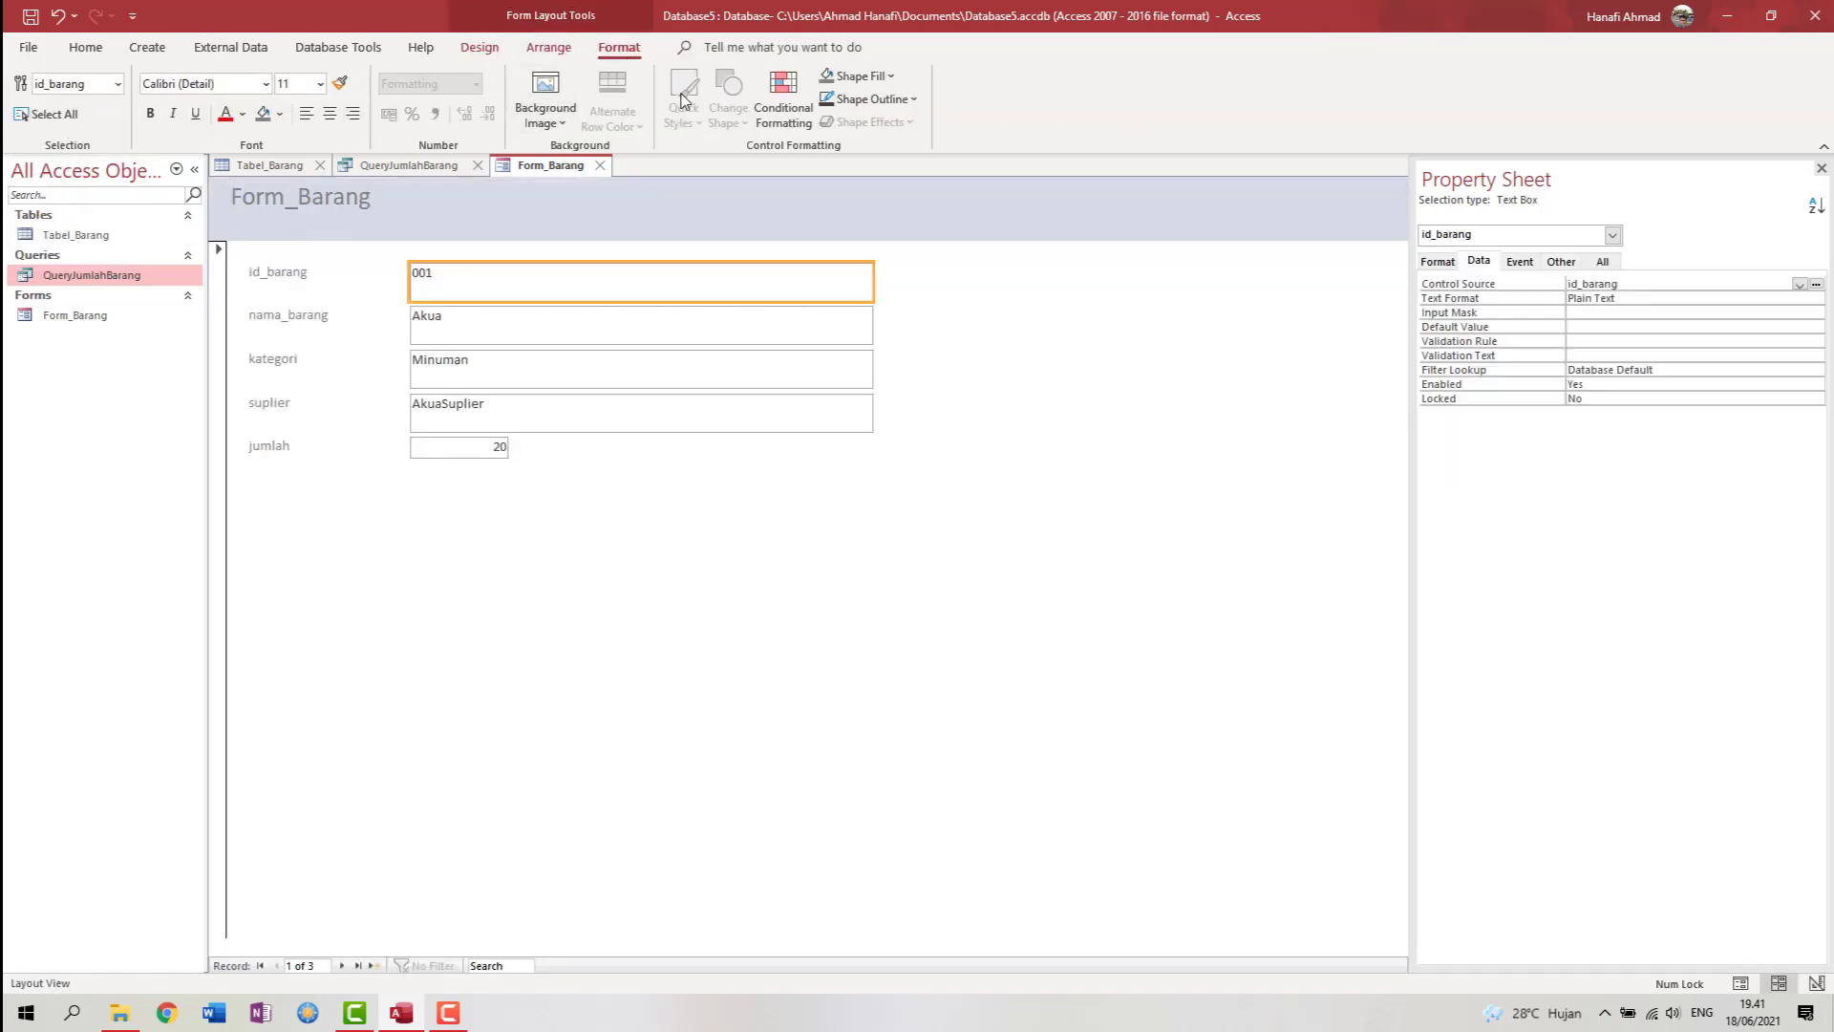
left_click(480, 47)
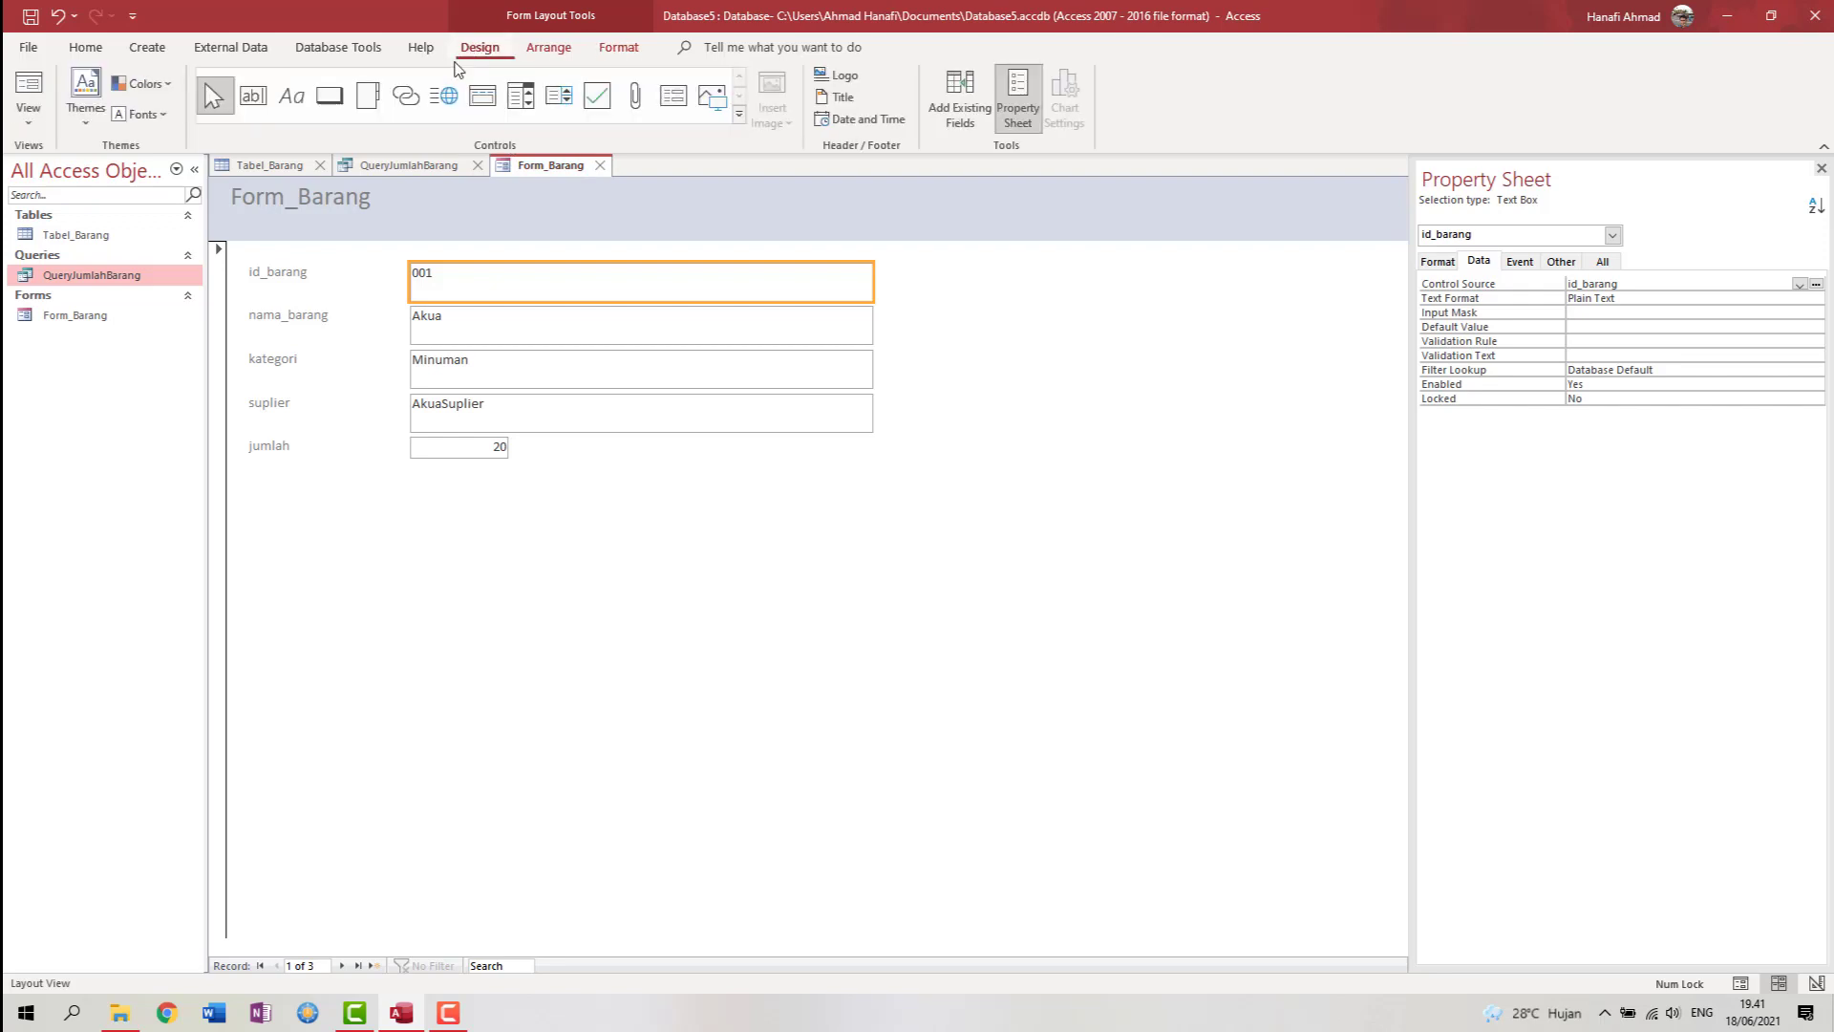
left_click(29, 115)
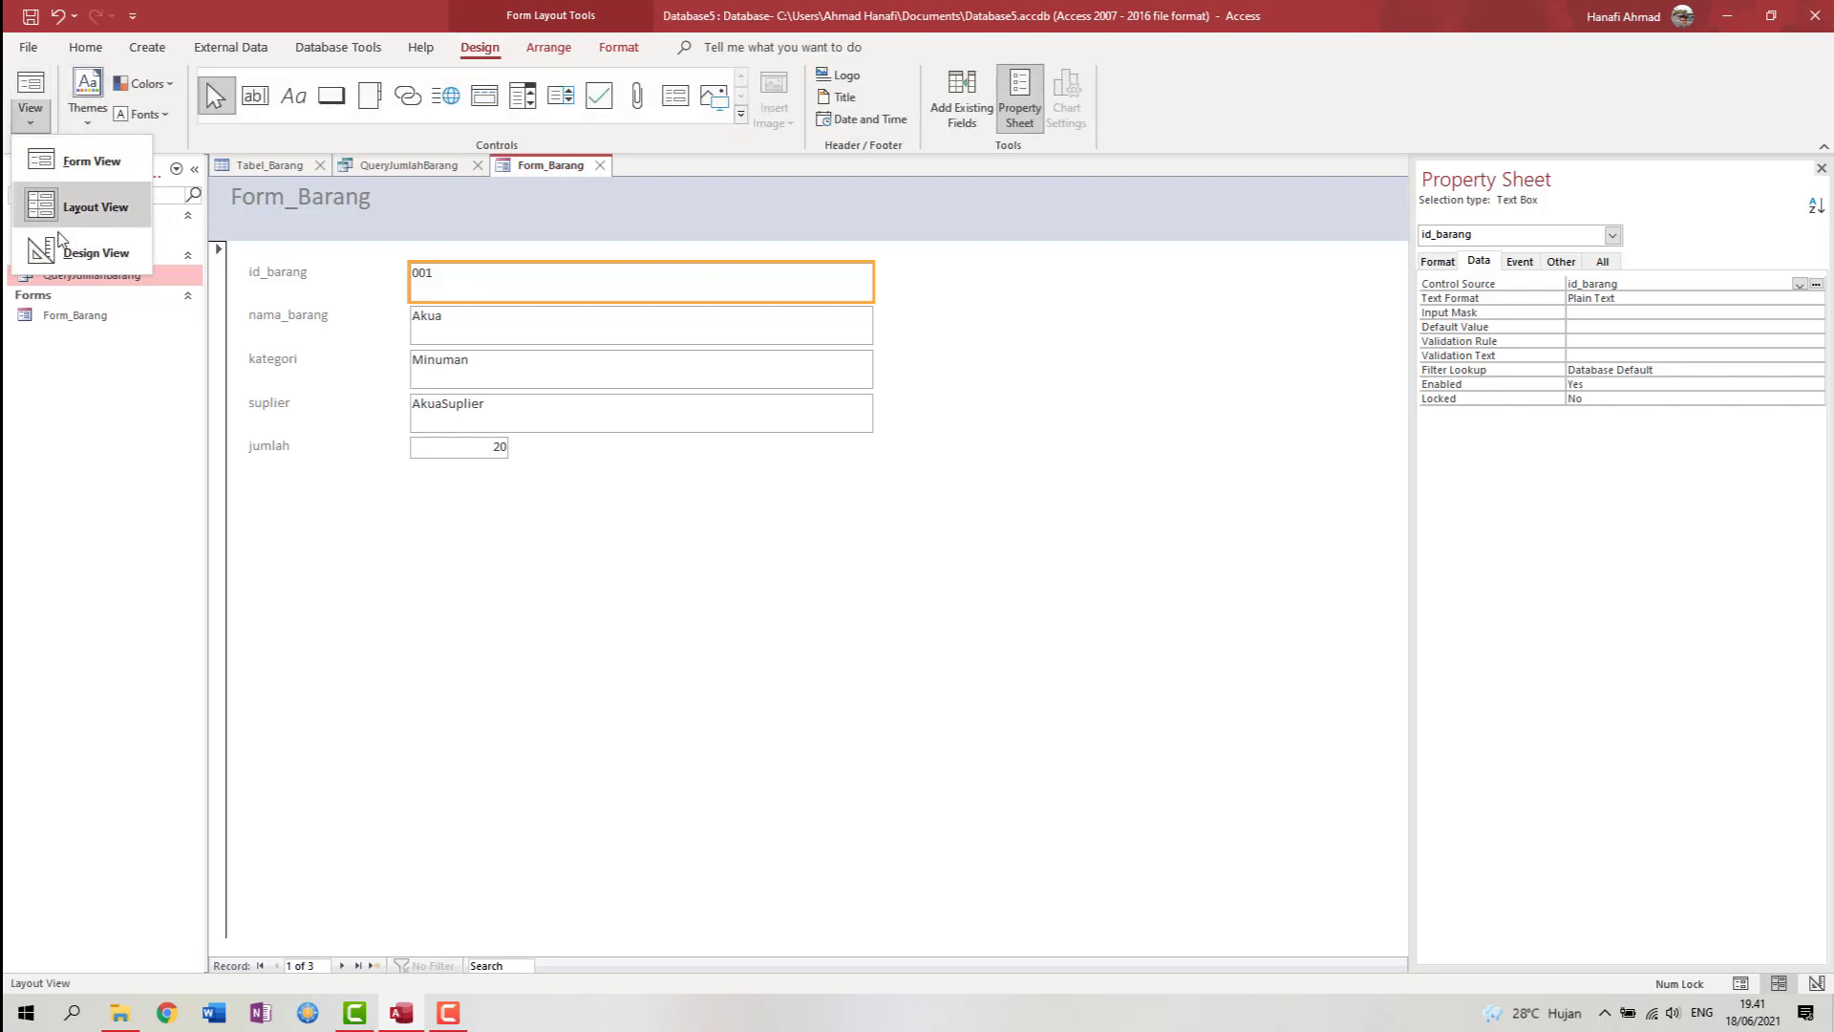
left_click(76, 160)
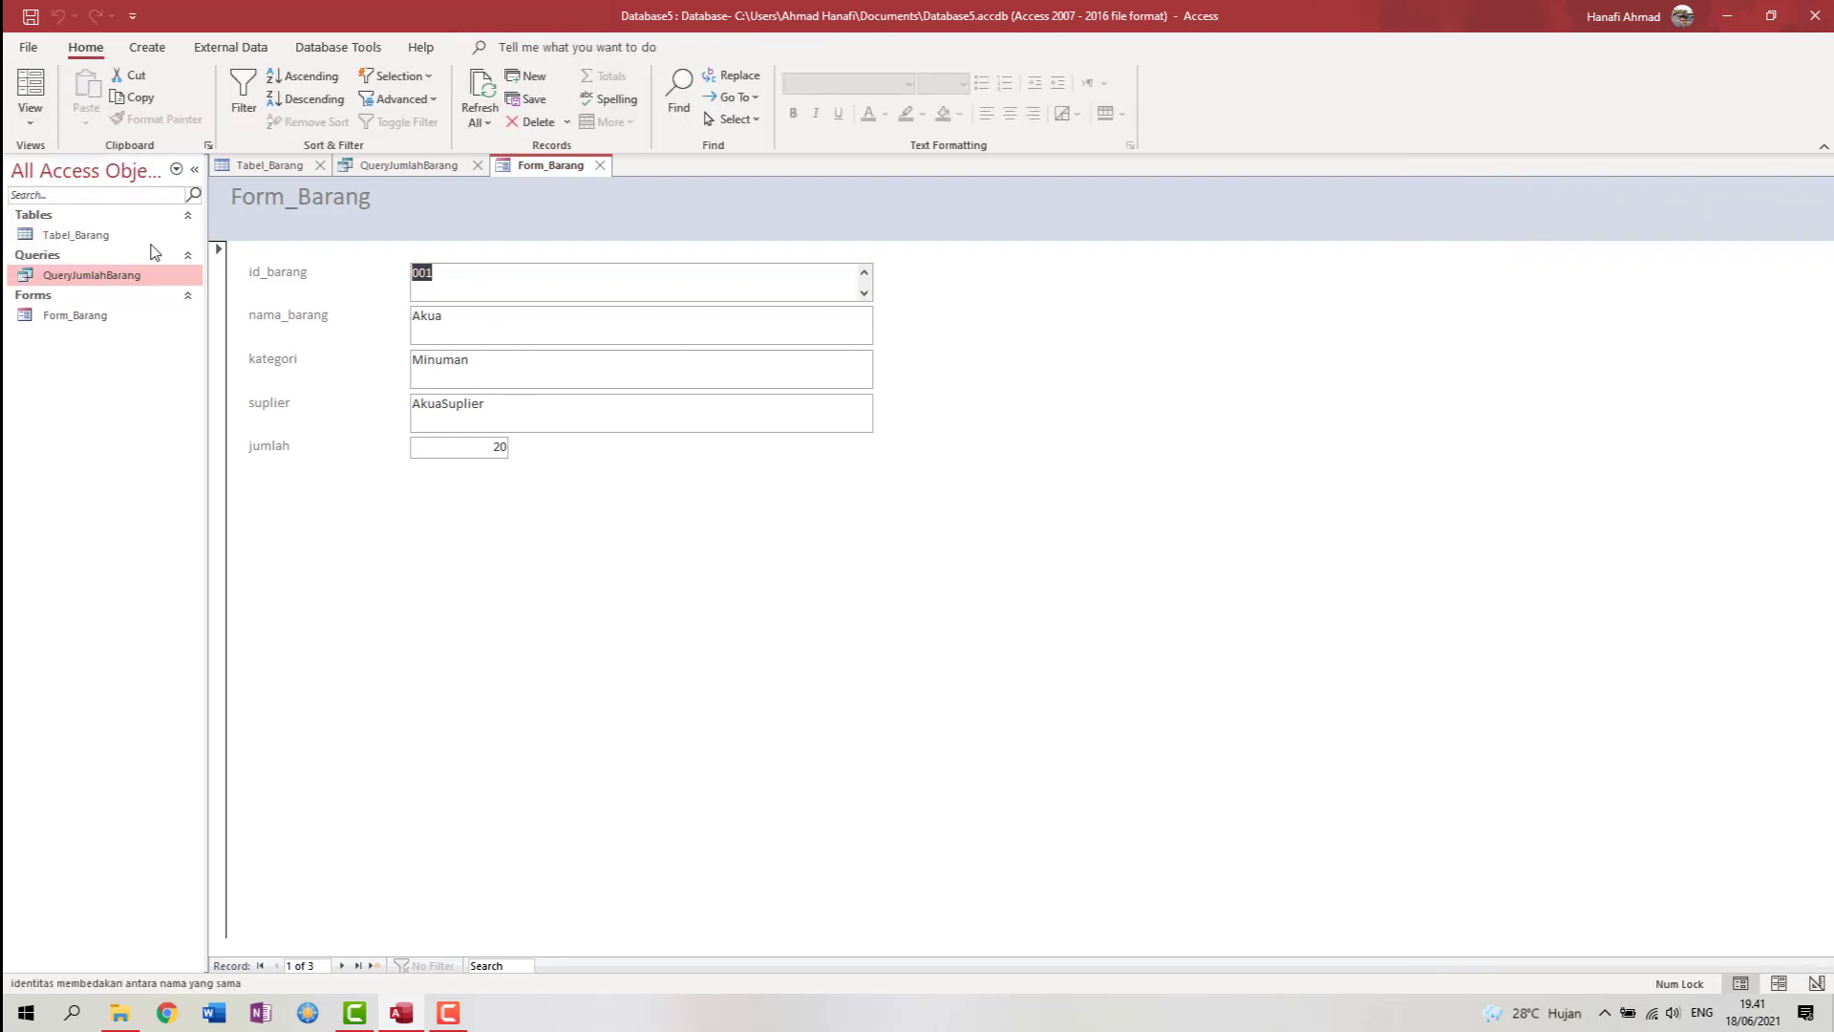
left_click(36, 120)
left_click(76, 245)
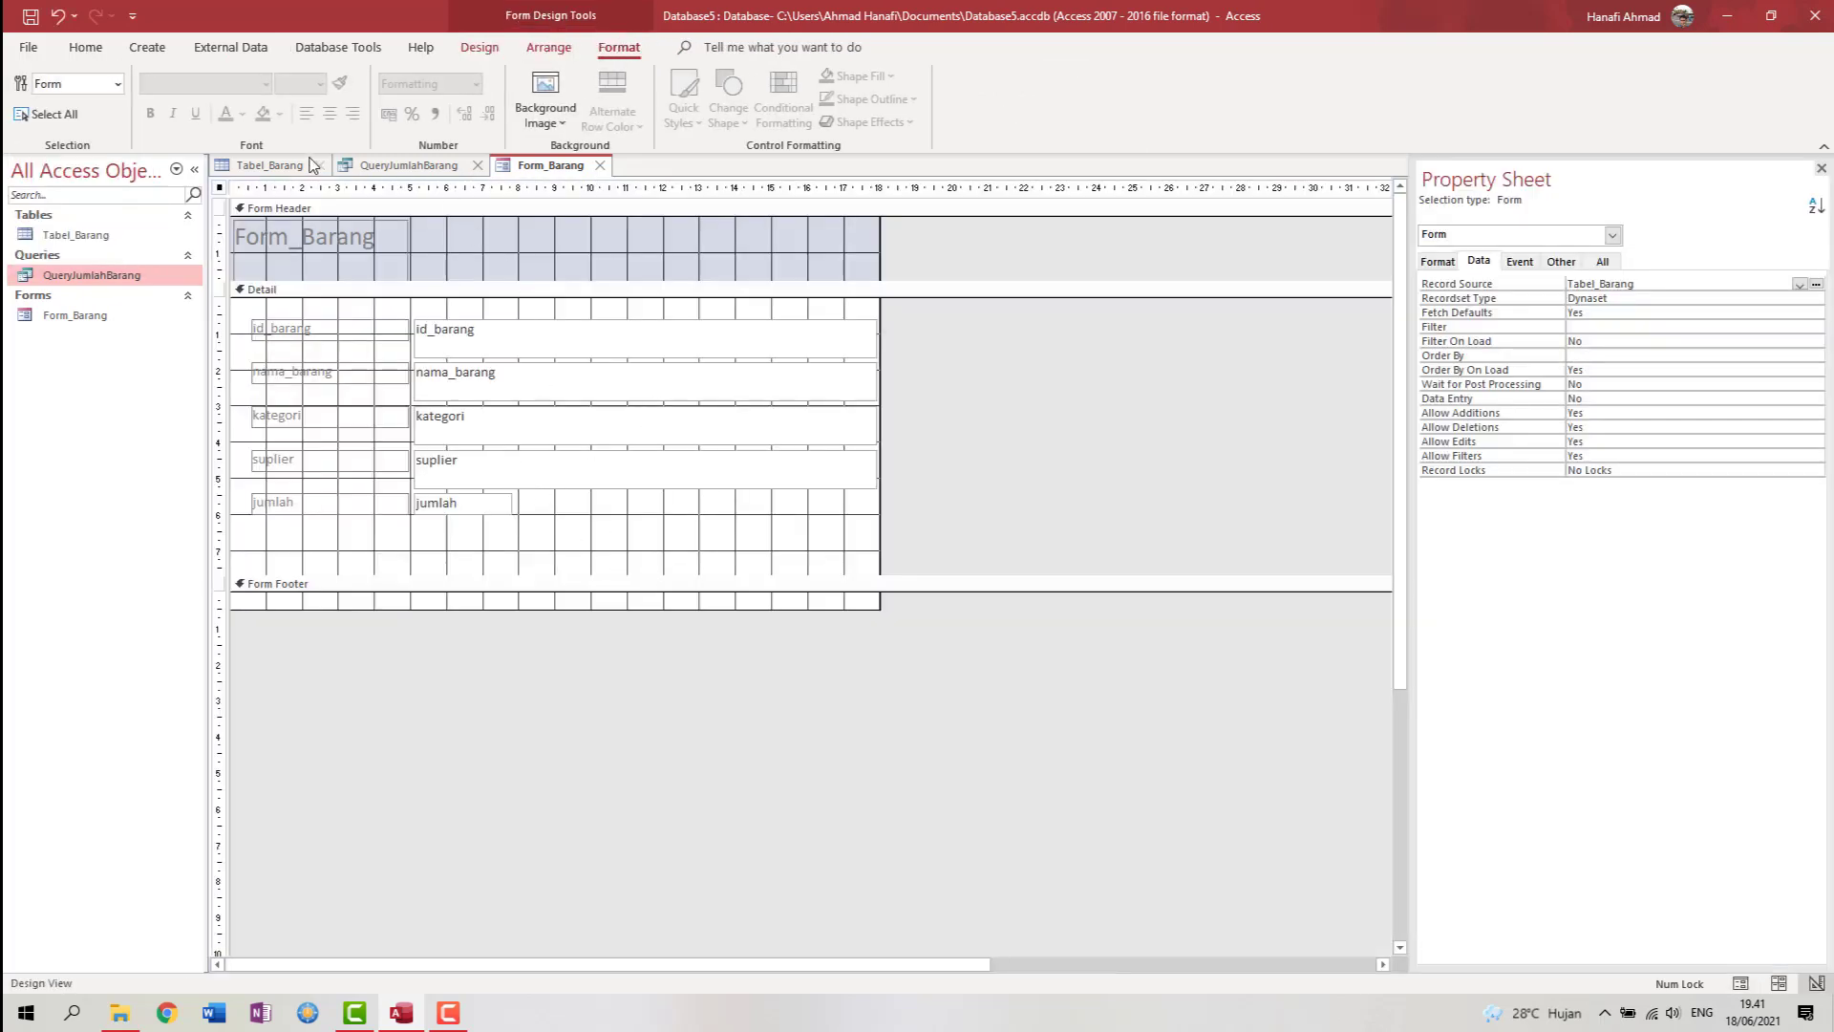
- Place a command button in the Detail section of Form_Barang, below the suplier field and right of jumlah
left_click(507, 560)
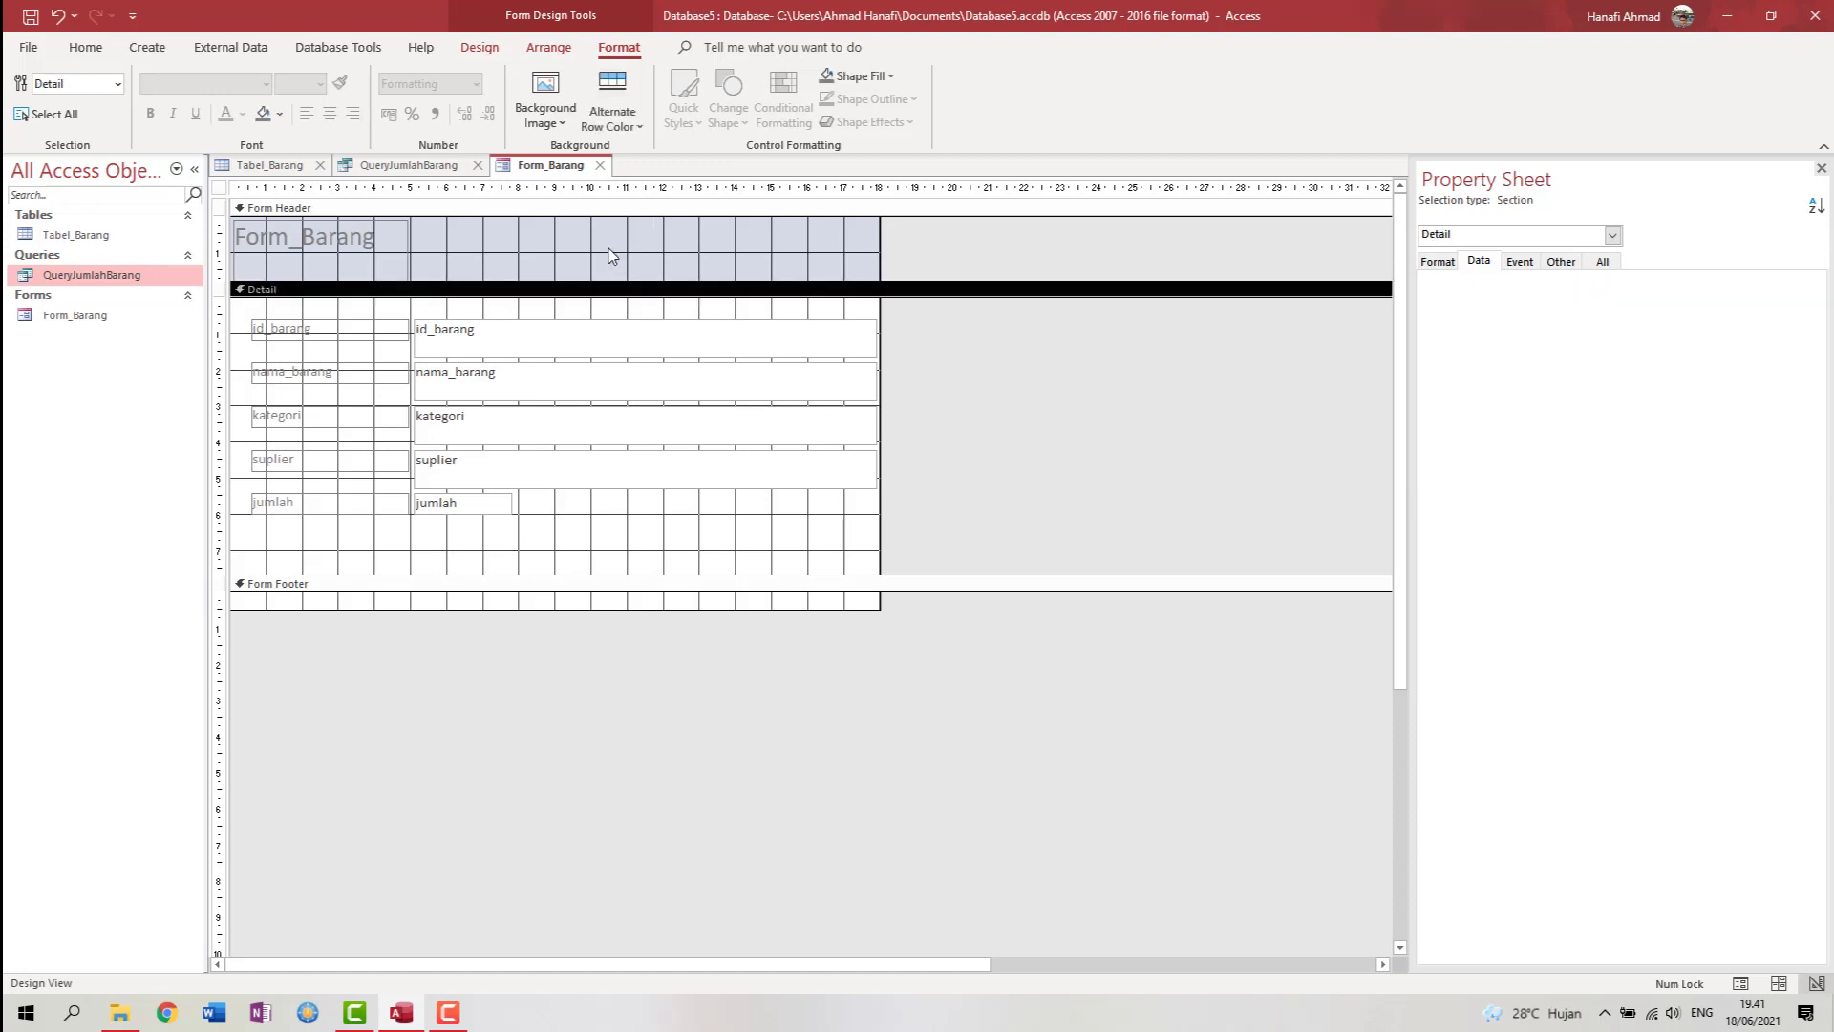
left_click(528, 50)
left_click(483, 50)
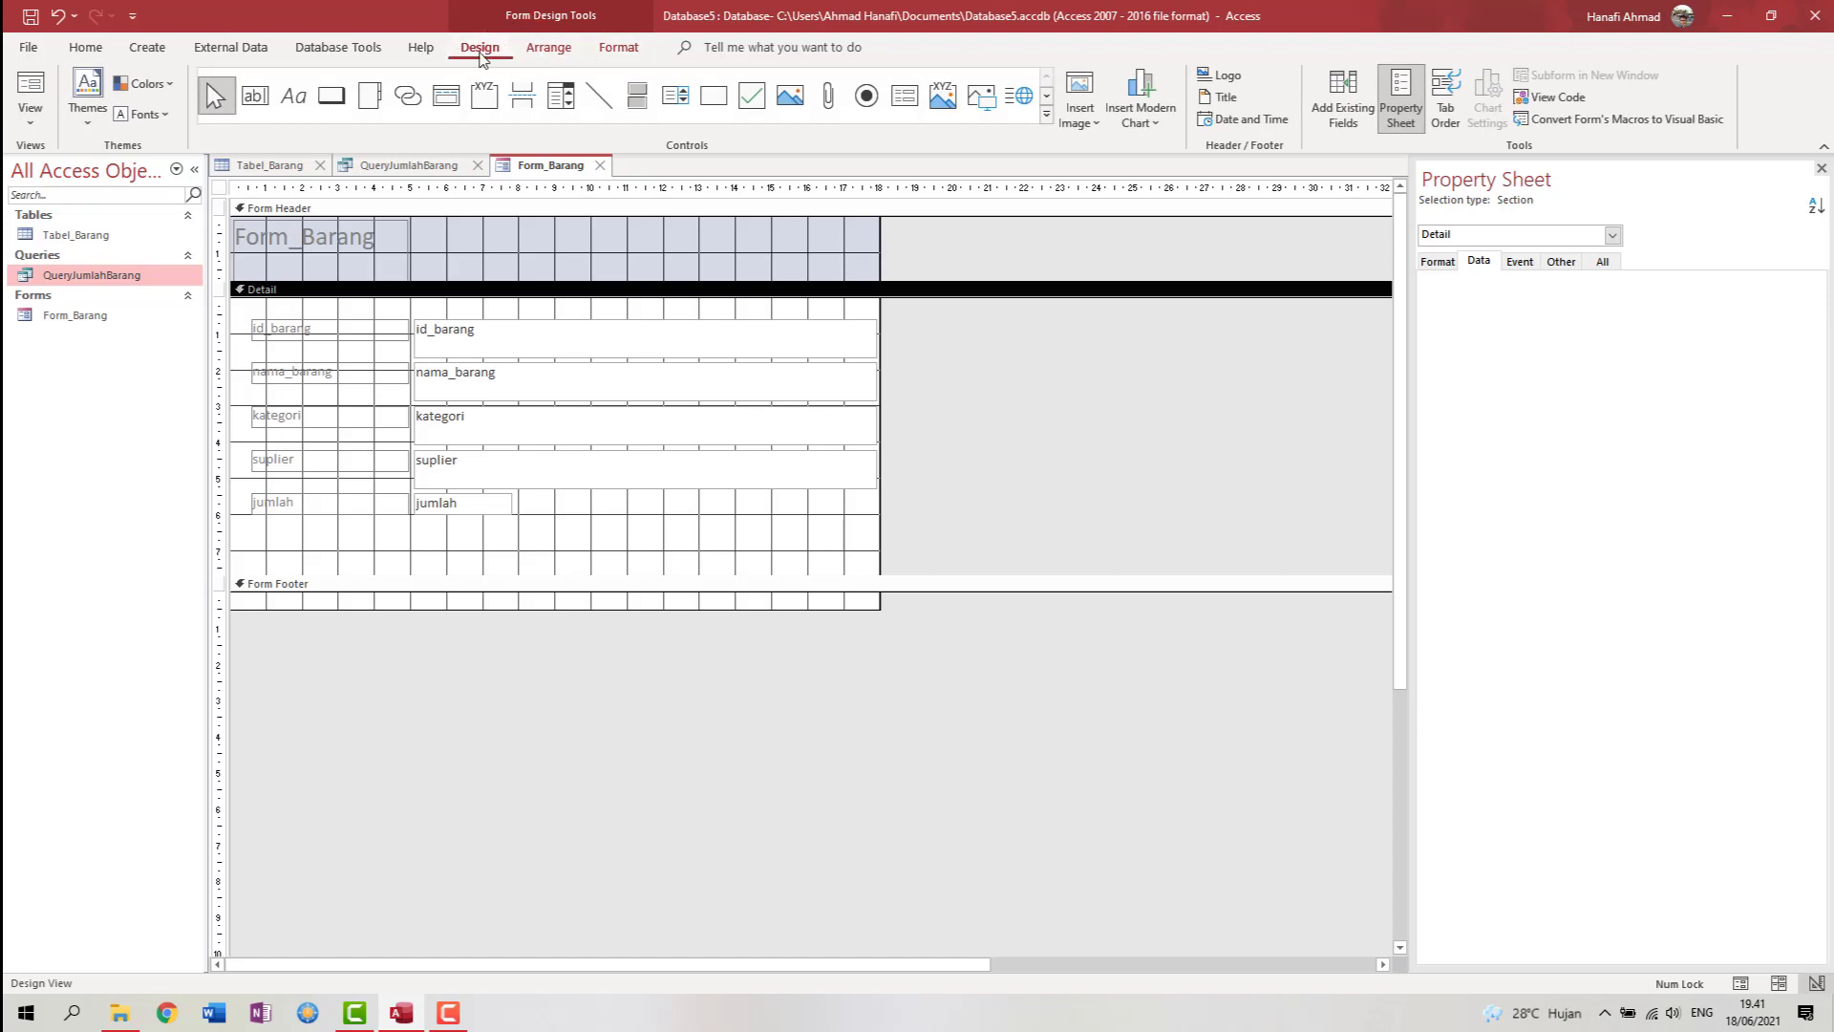
left_click(325, 105)
left_click(662, 527)
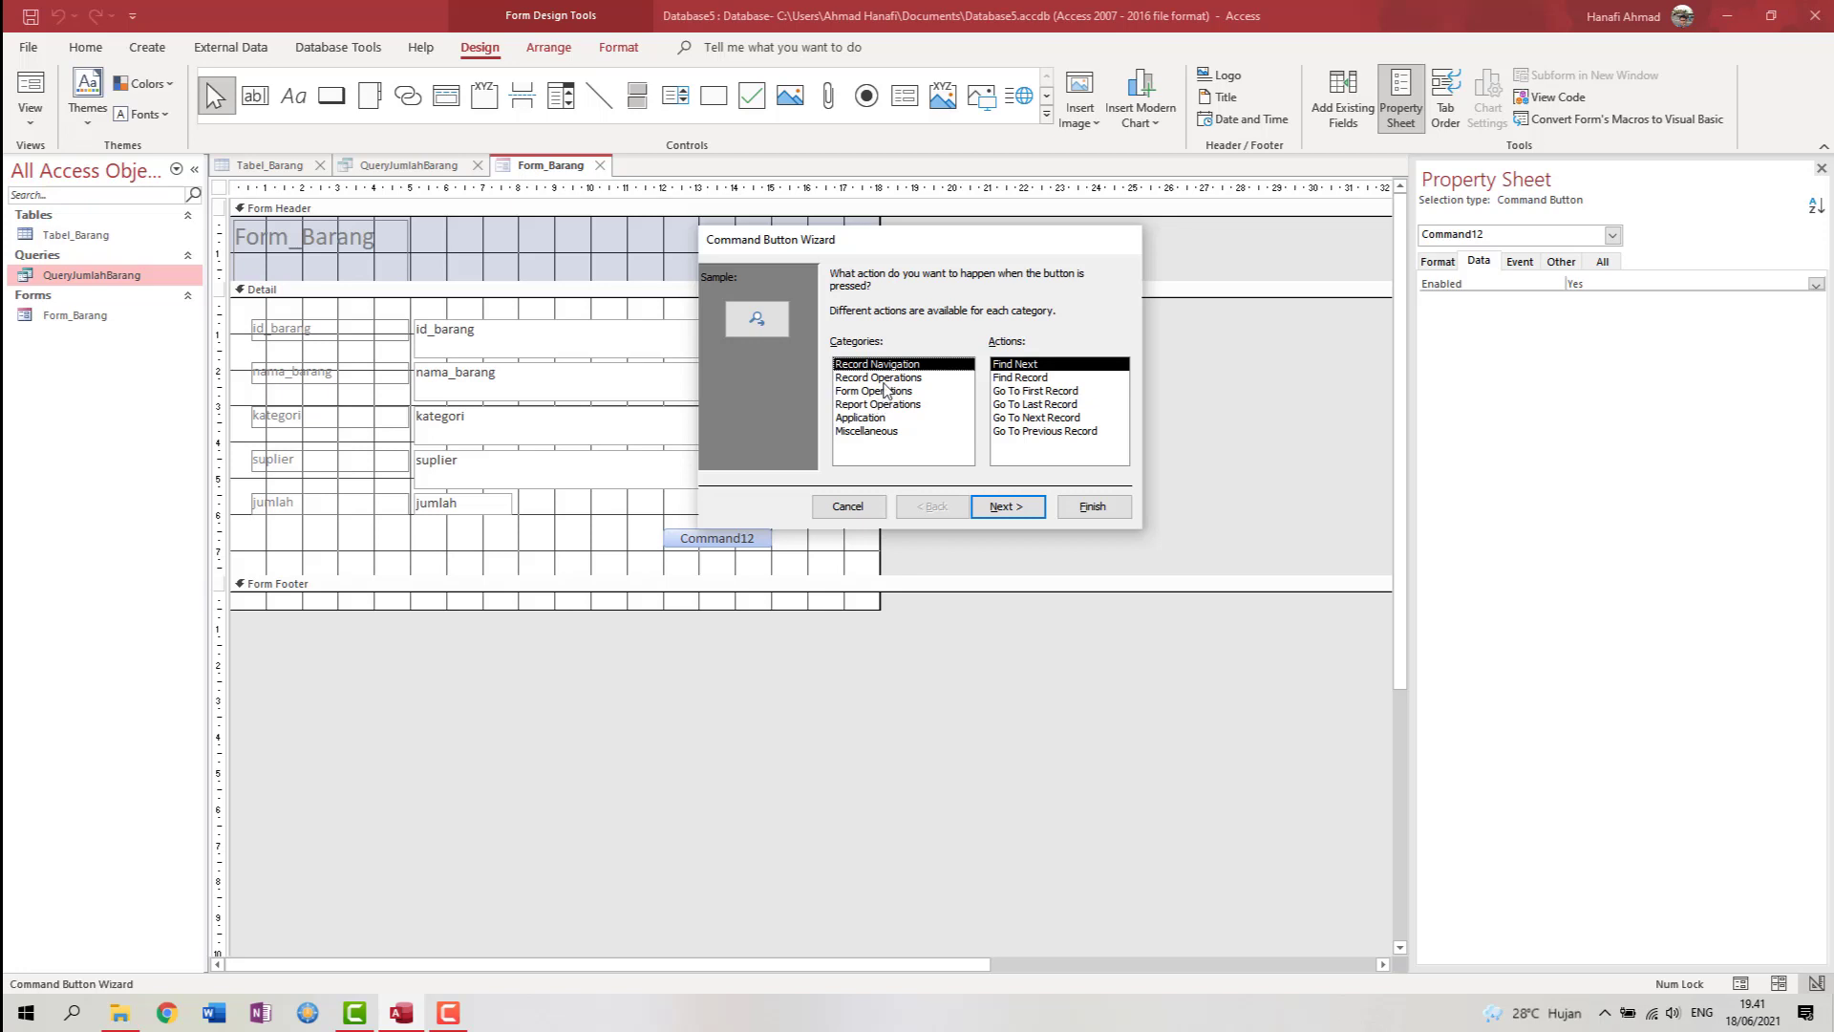
- Assign the Record Navigation action Go To Previous Record to the button, keep the Go To Previous picture and default name, and finish the wizard
left_click(922, 379)
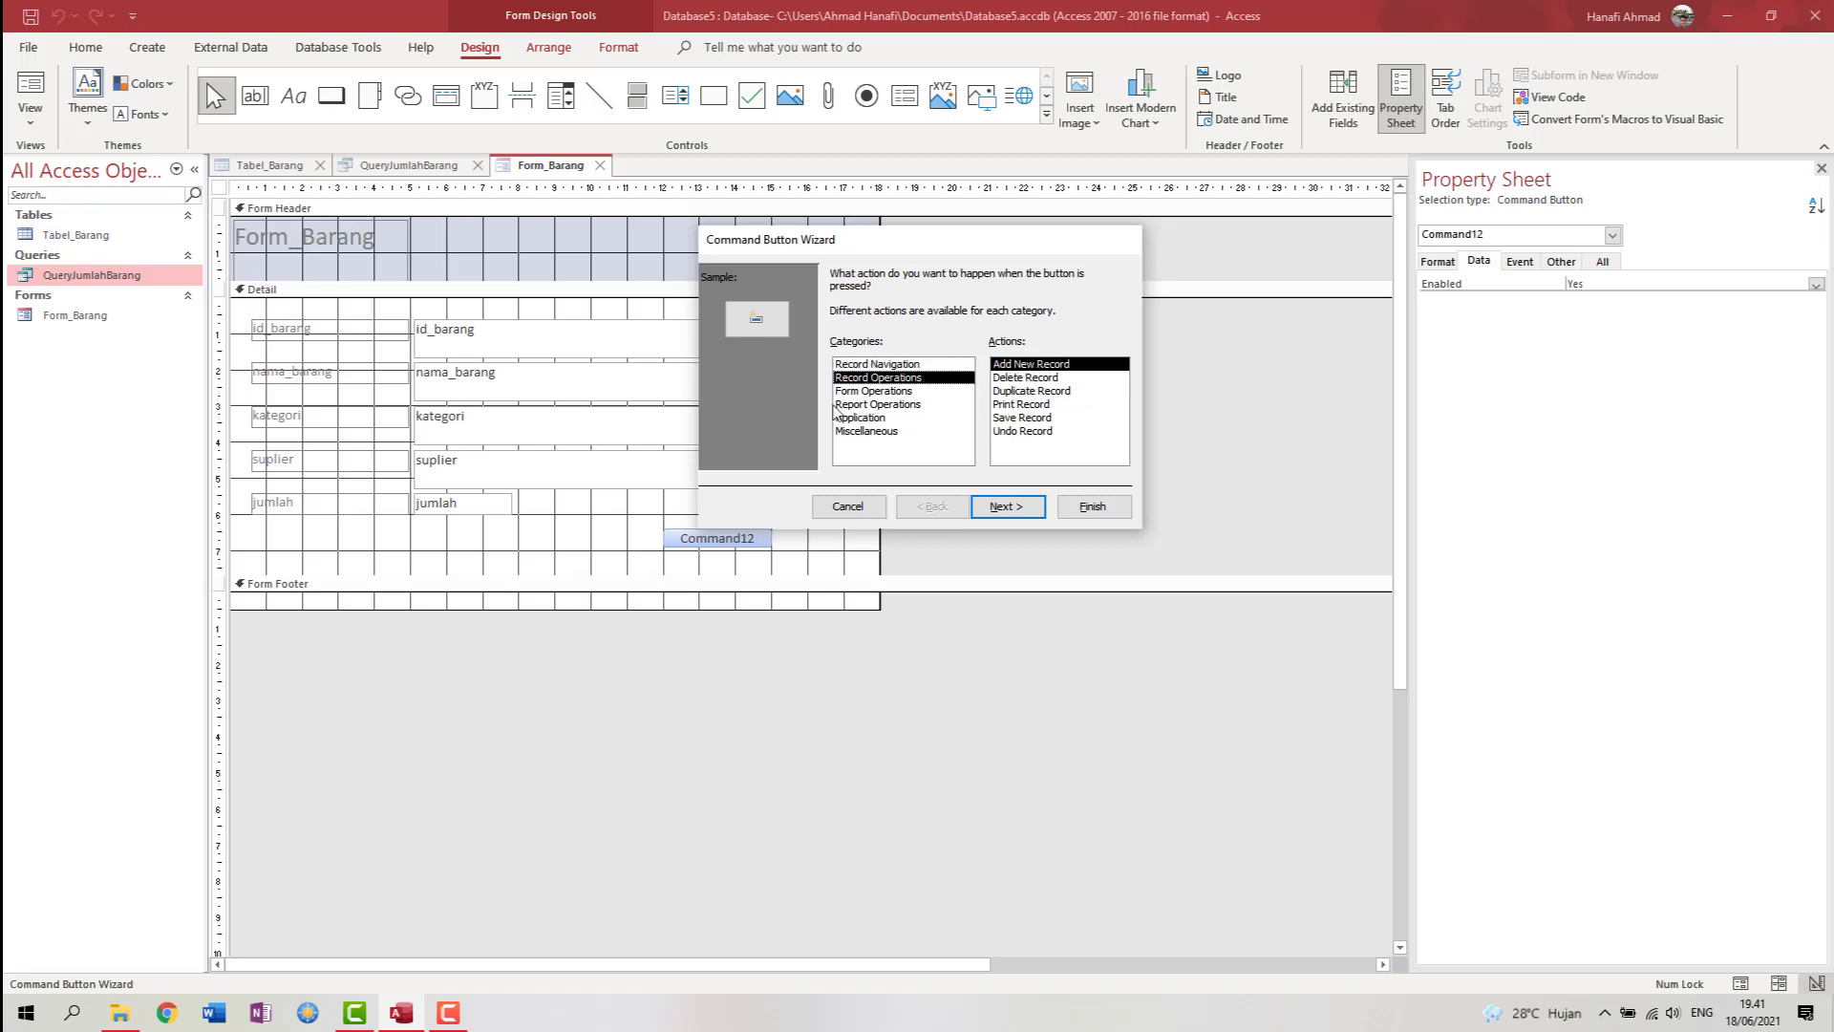
left_click(914, 393)
left_click(917, 369)
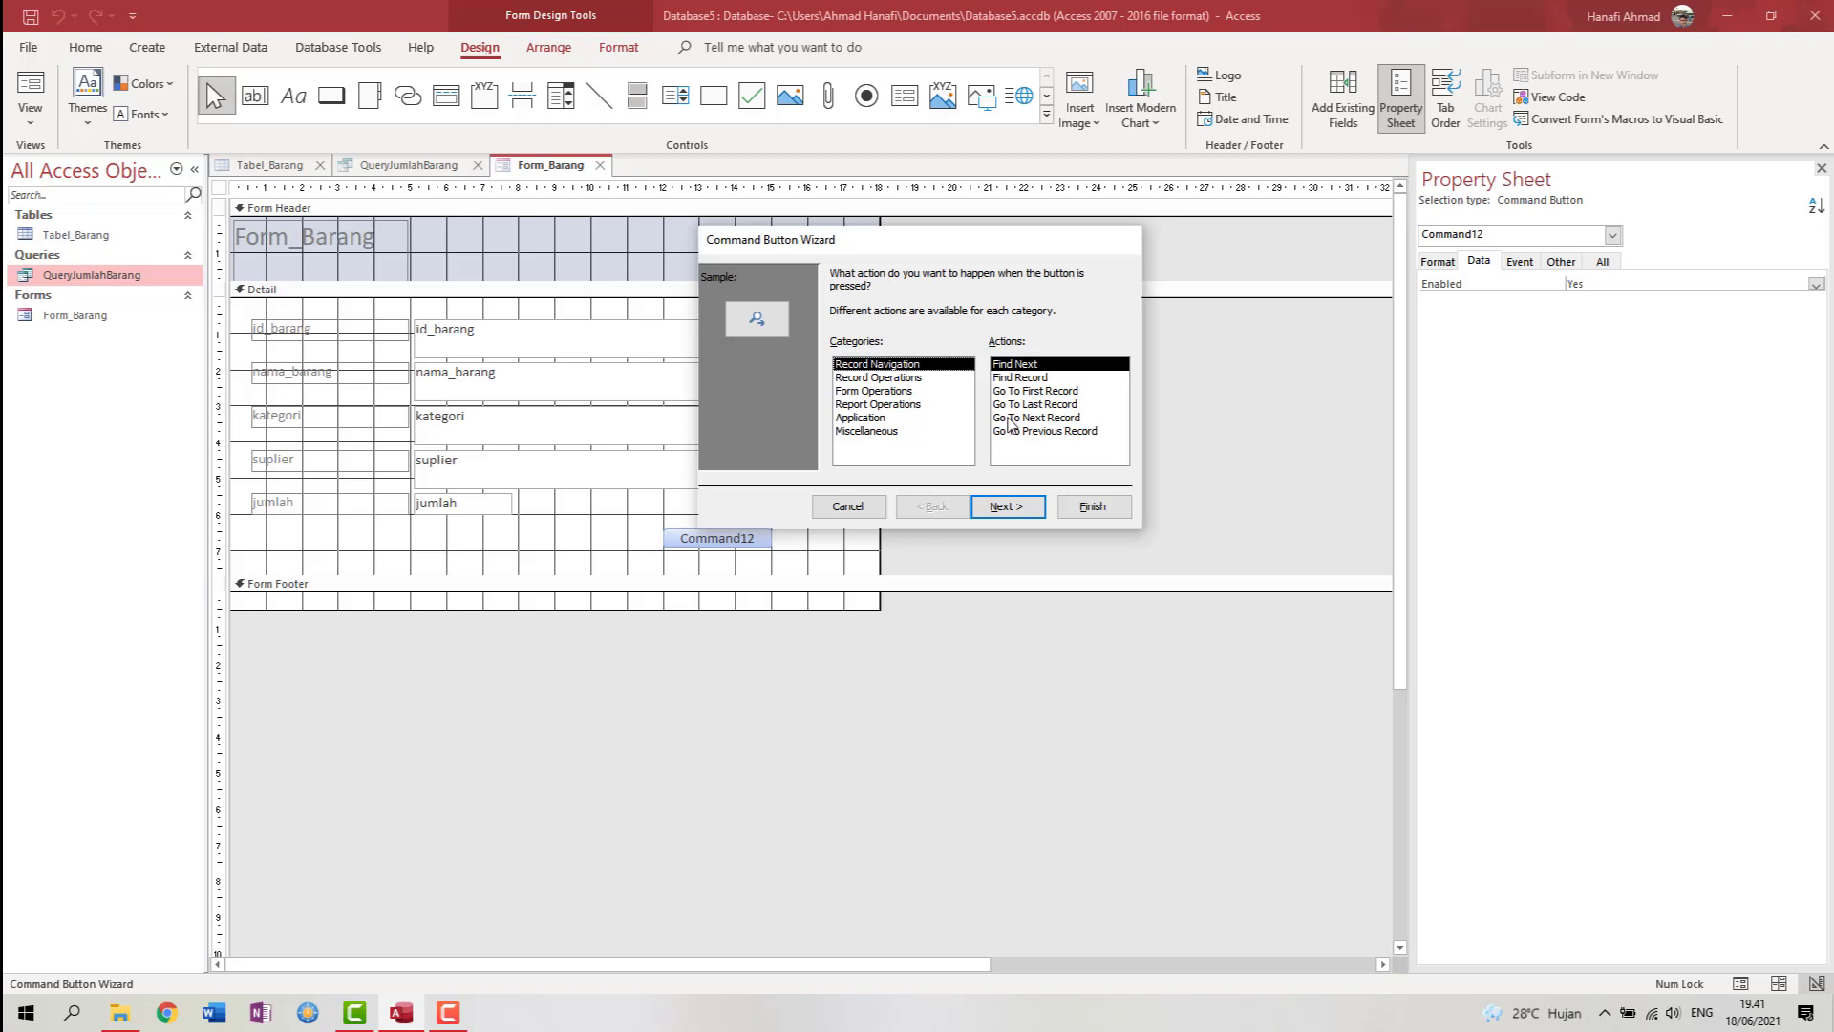
left_click(1012, 431)
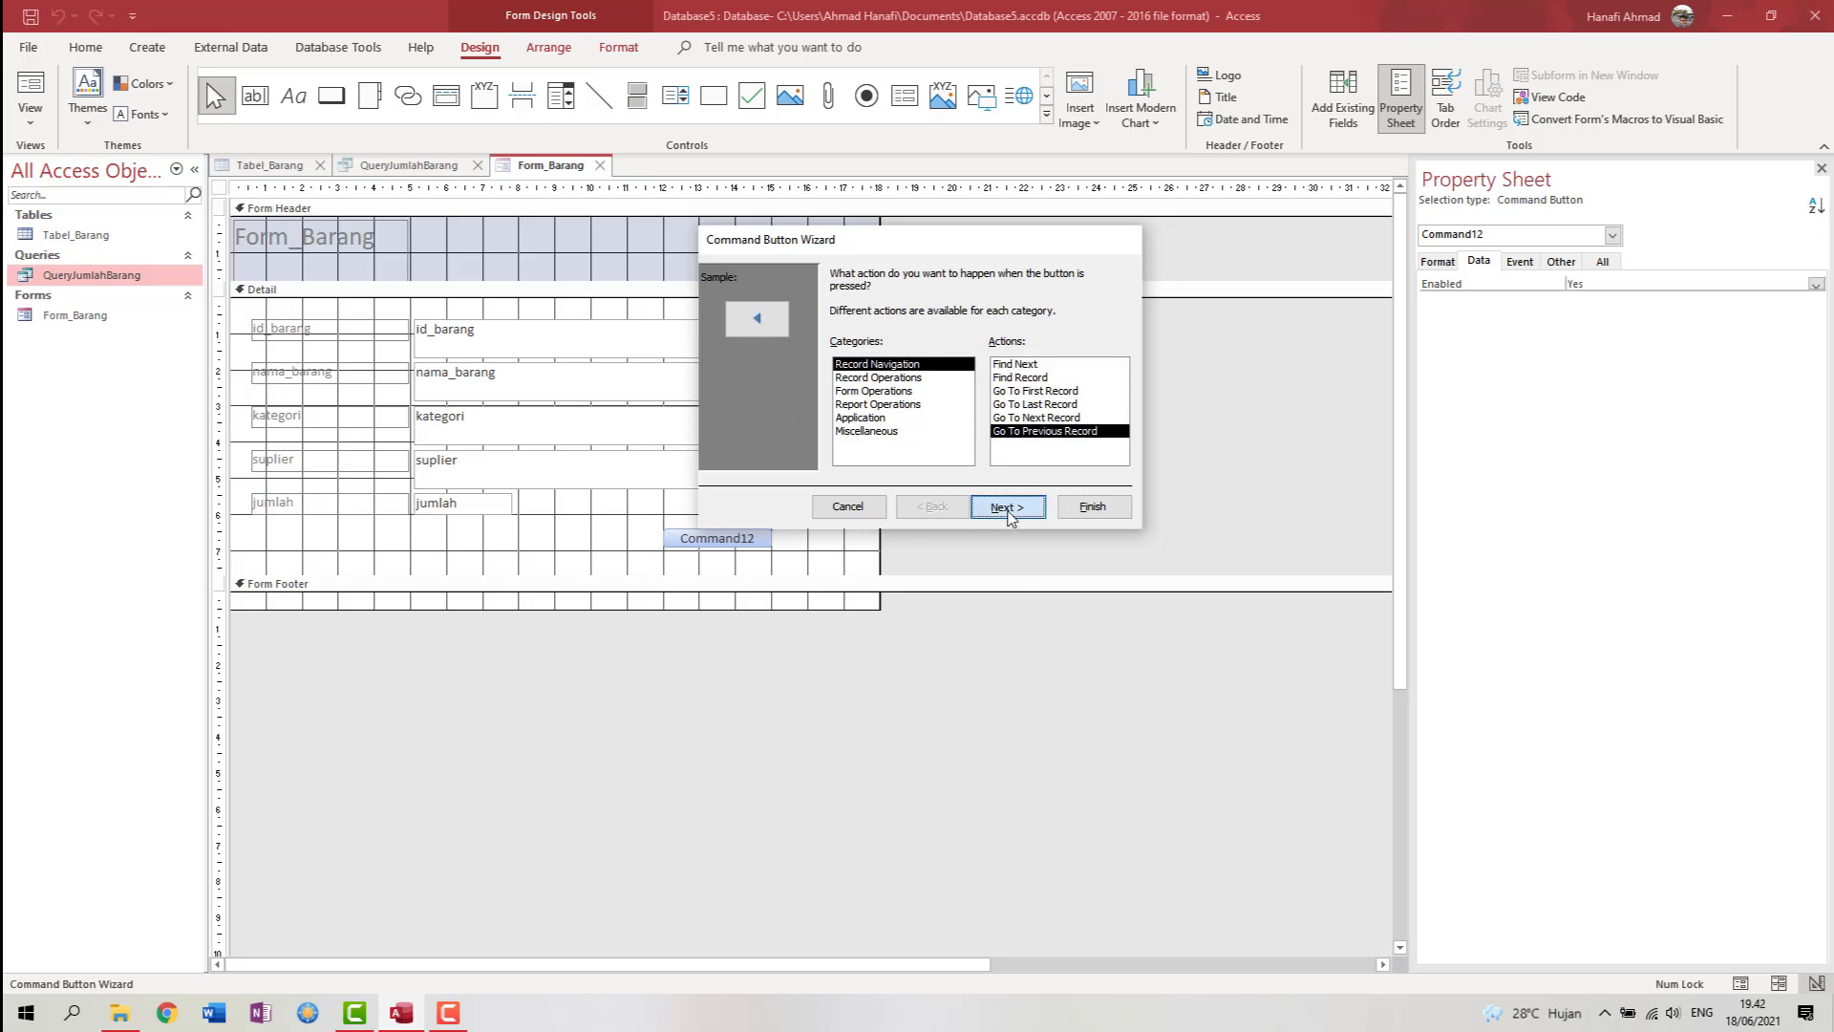
left_click(1008, 507)
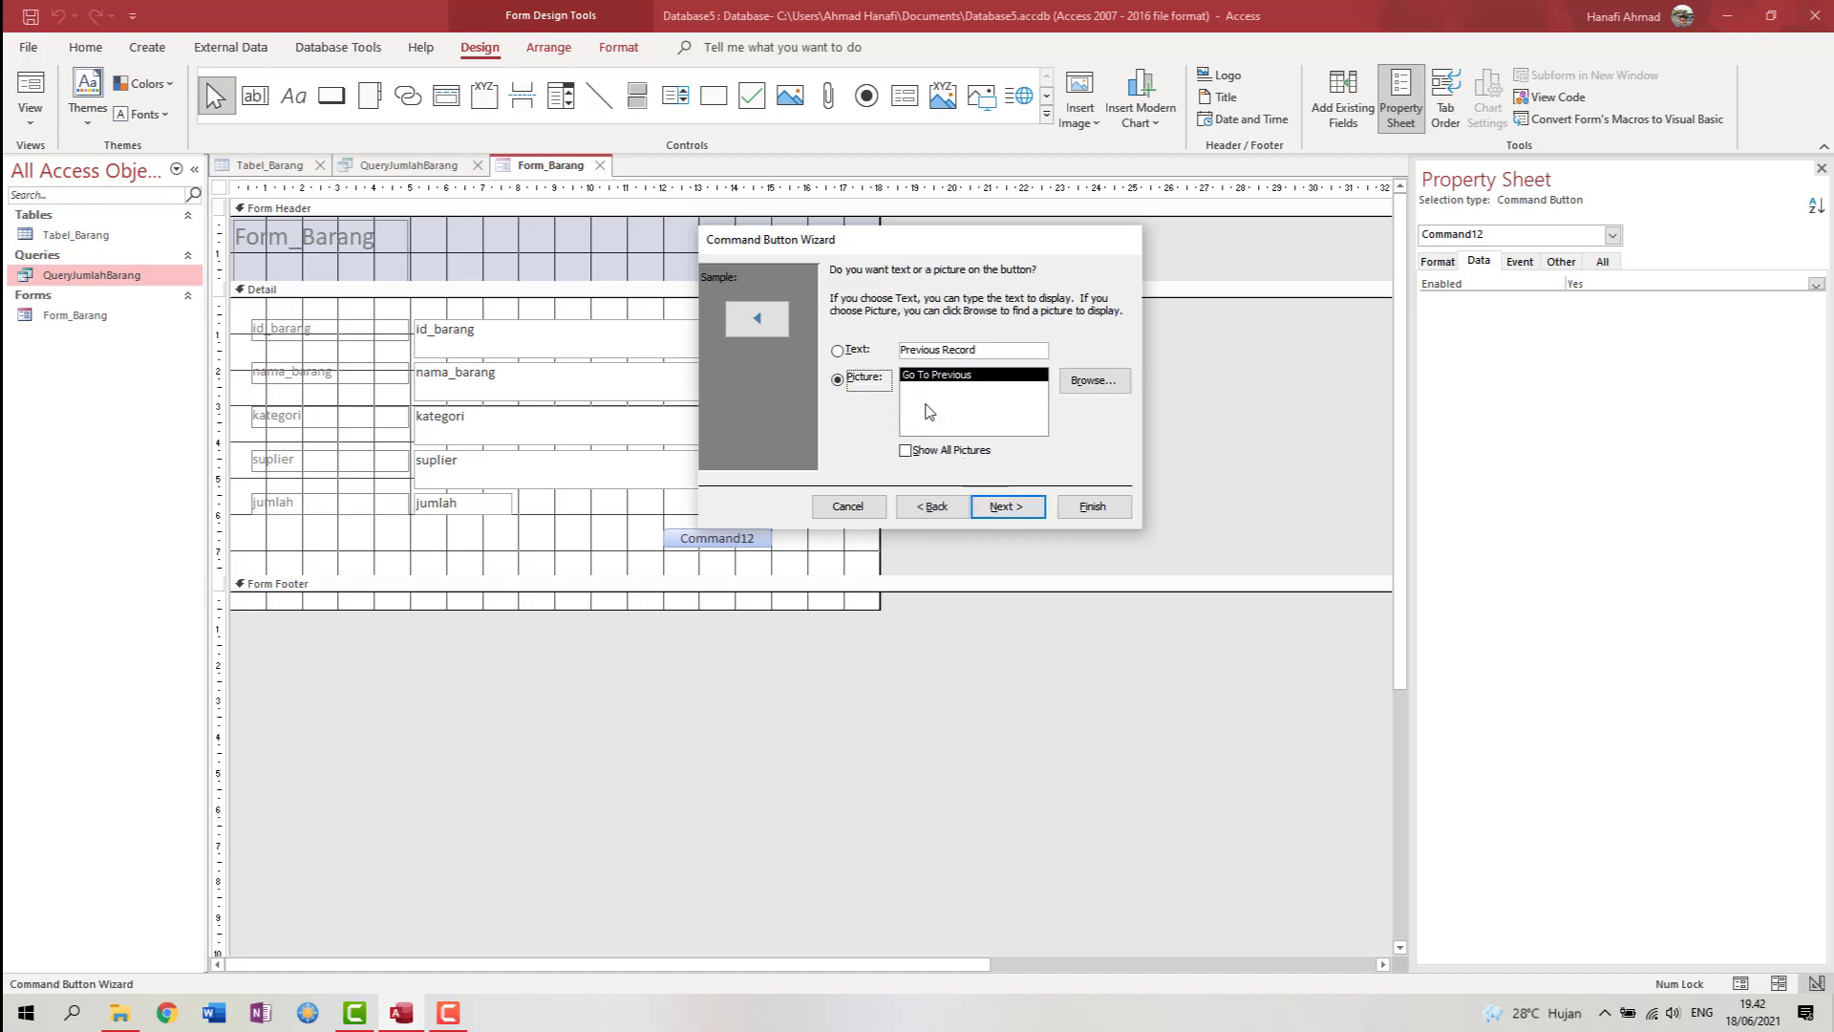
left_click(1025, 516)
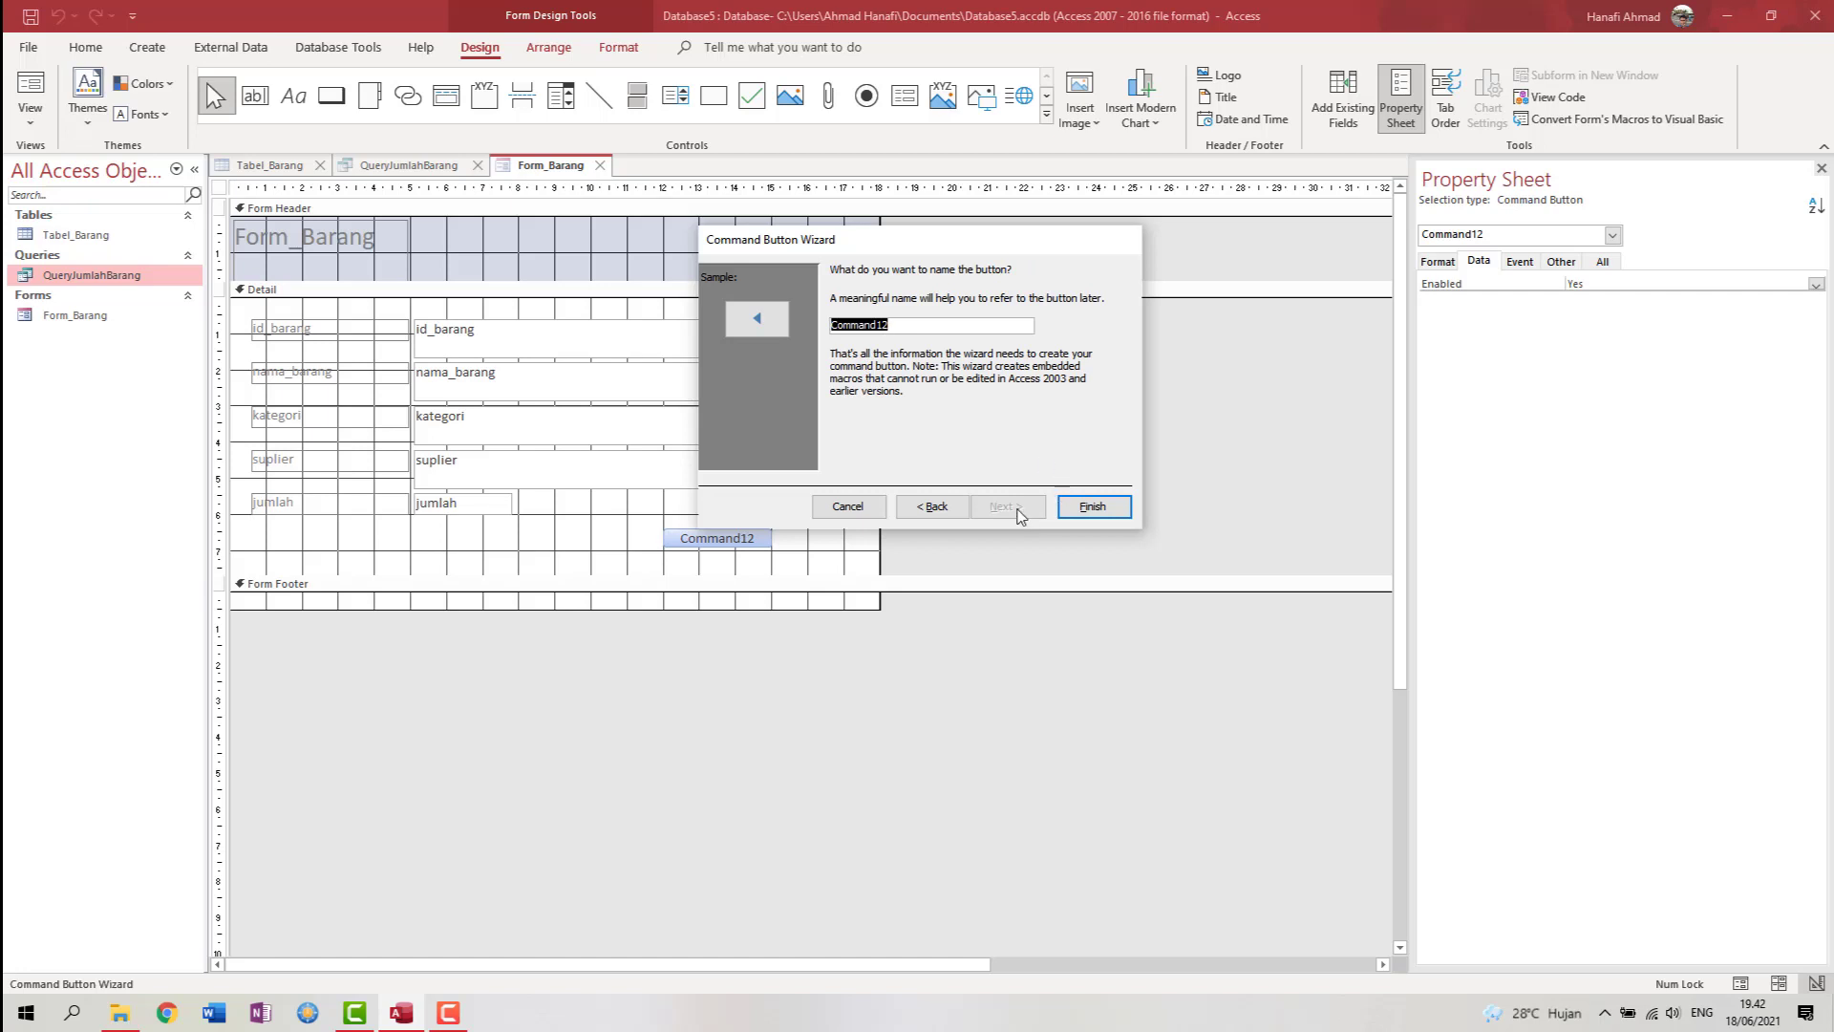
left_click(1082, 515)
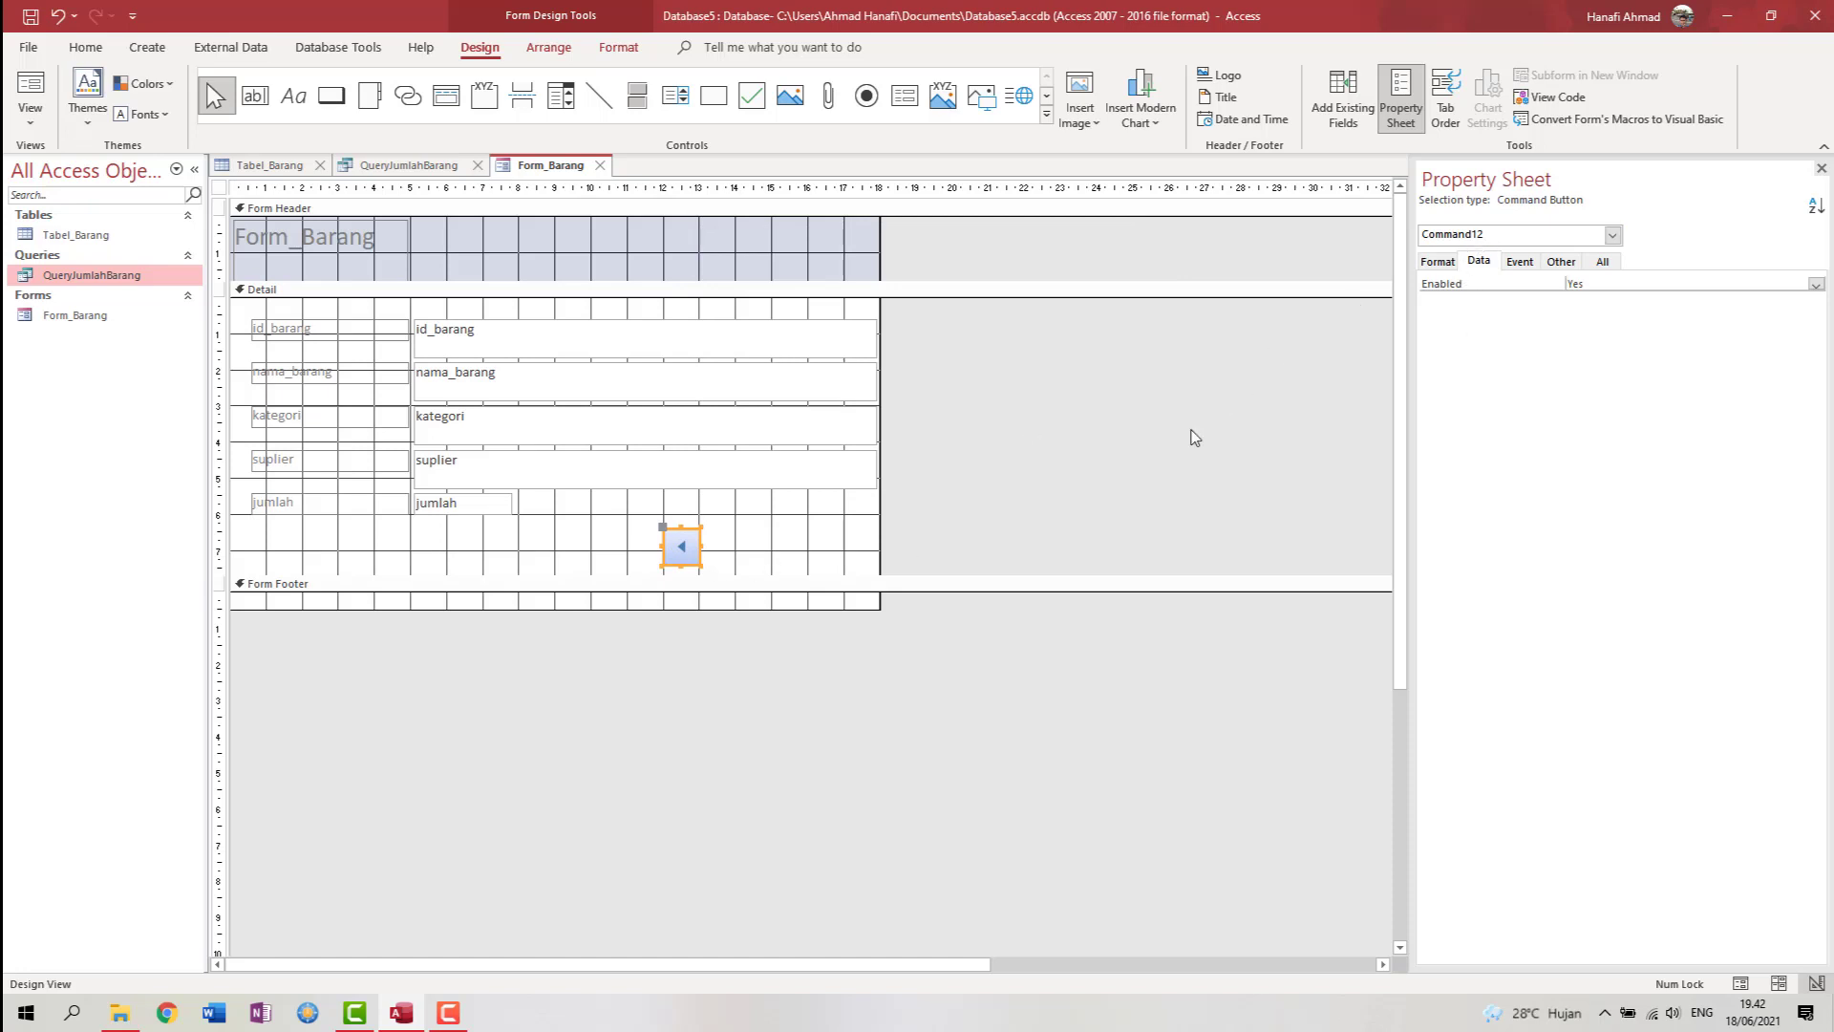
left_click(714, 549)
left_click(684, 542)
left_click(737, 550)
left_click(683, 552)
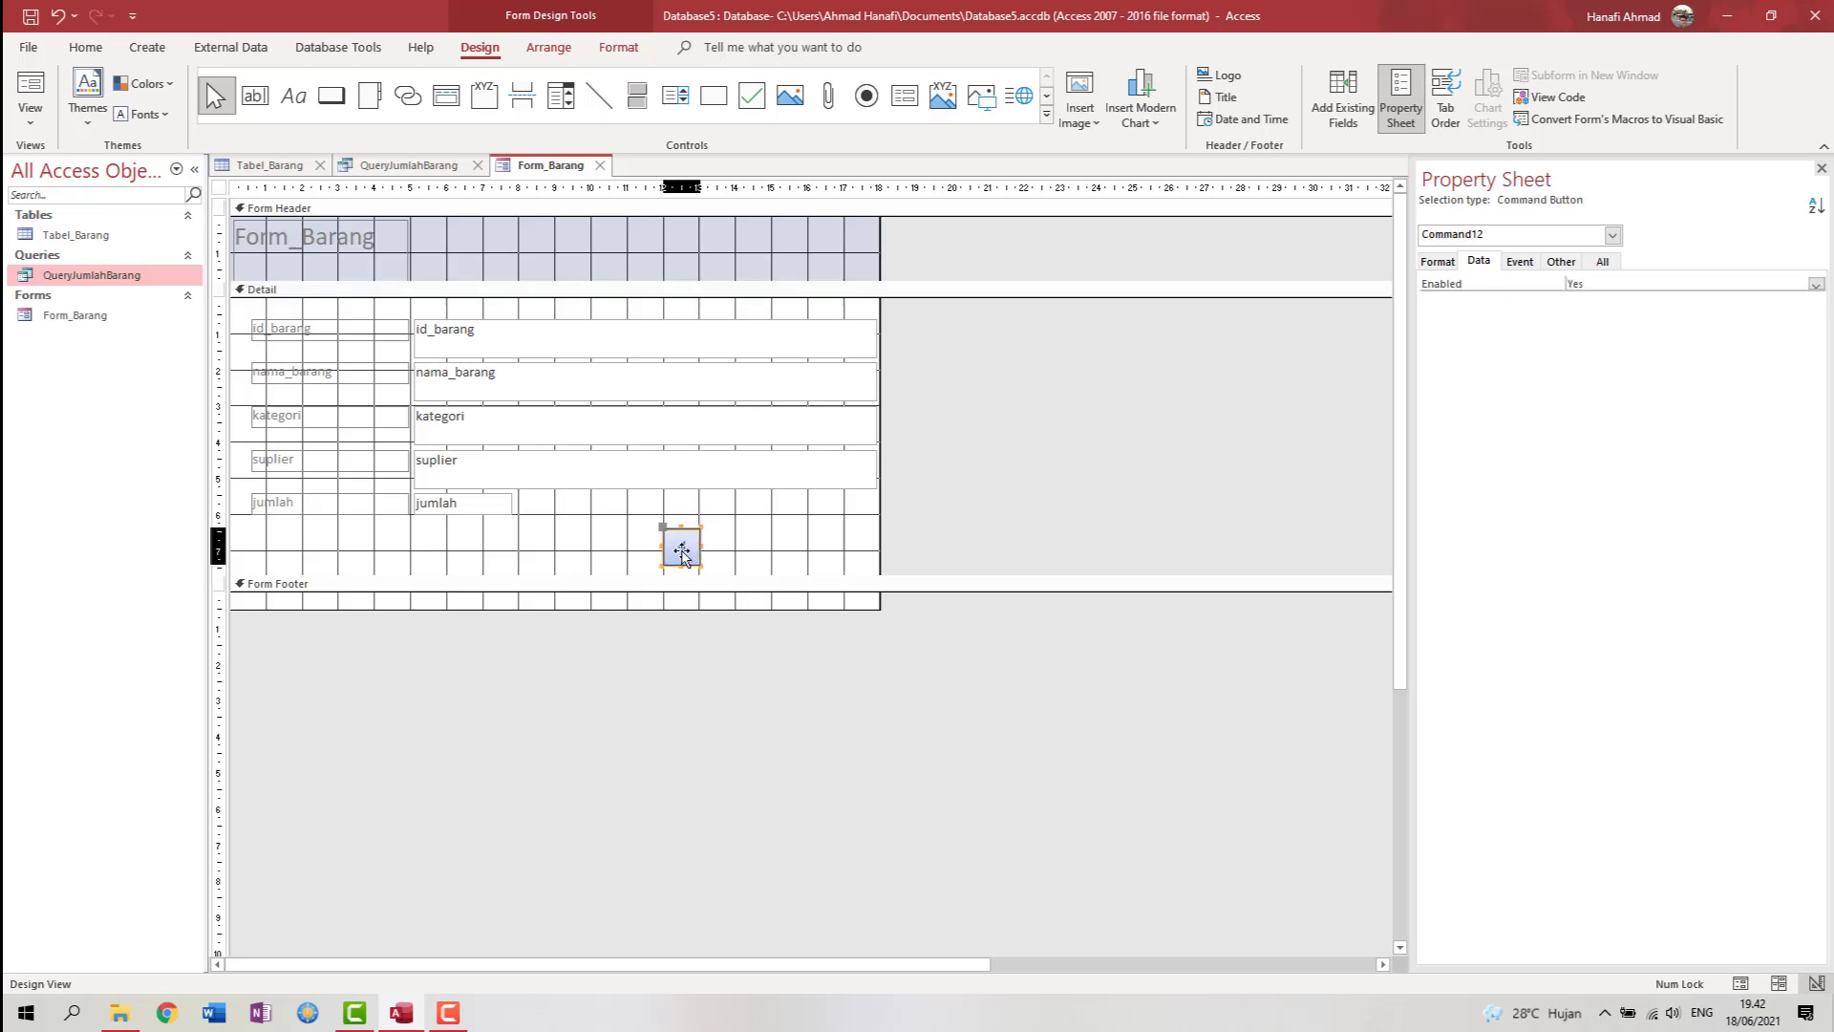
left_click(734, 560)
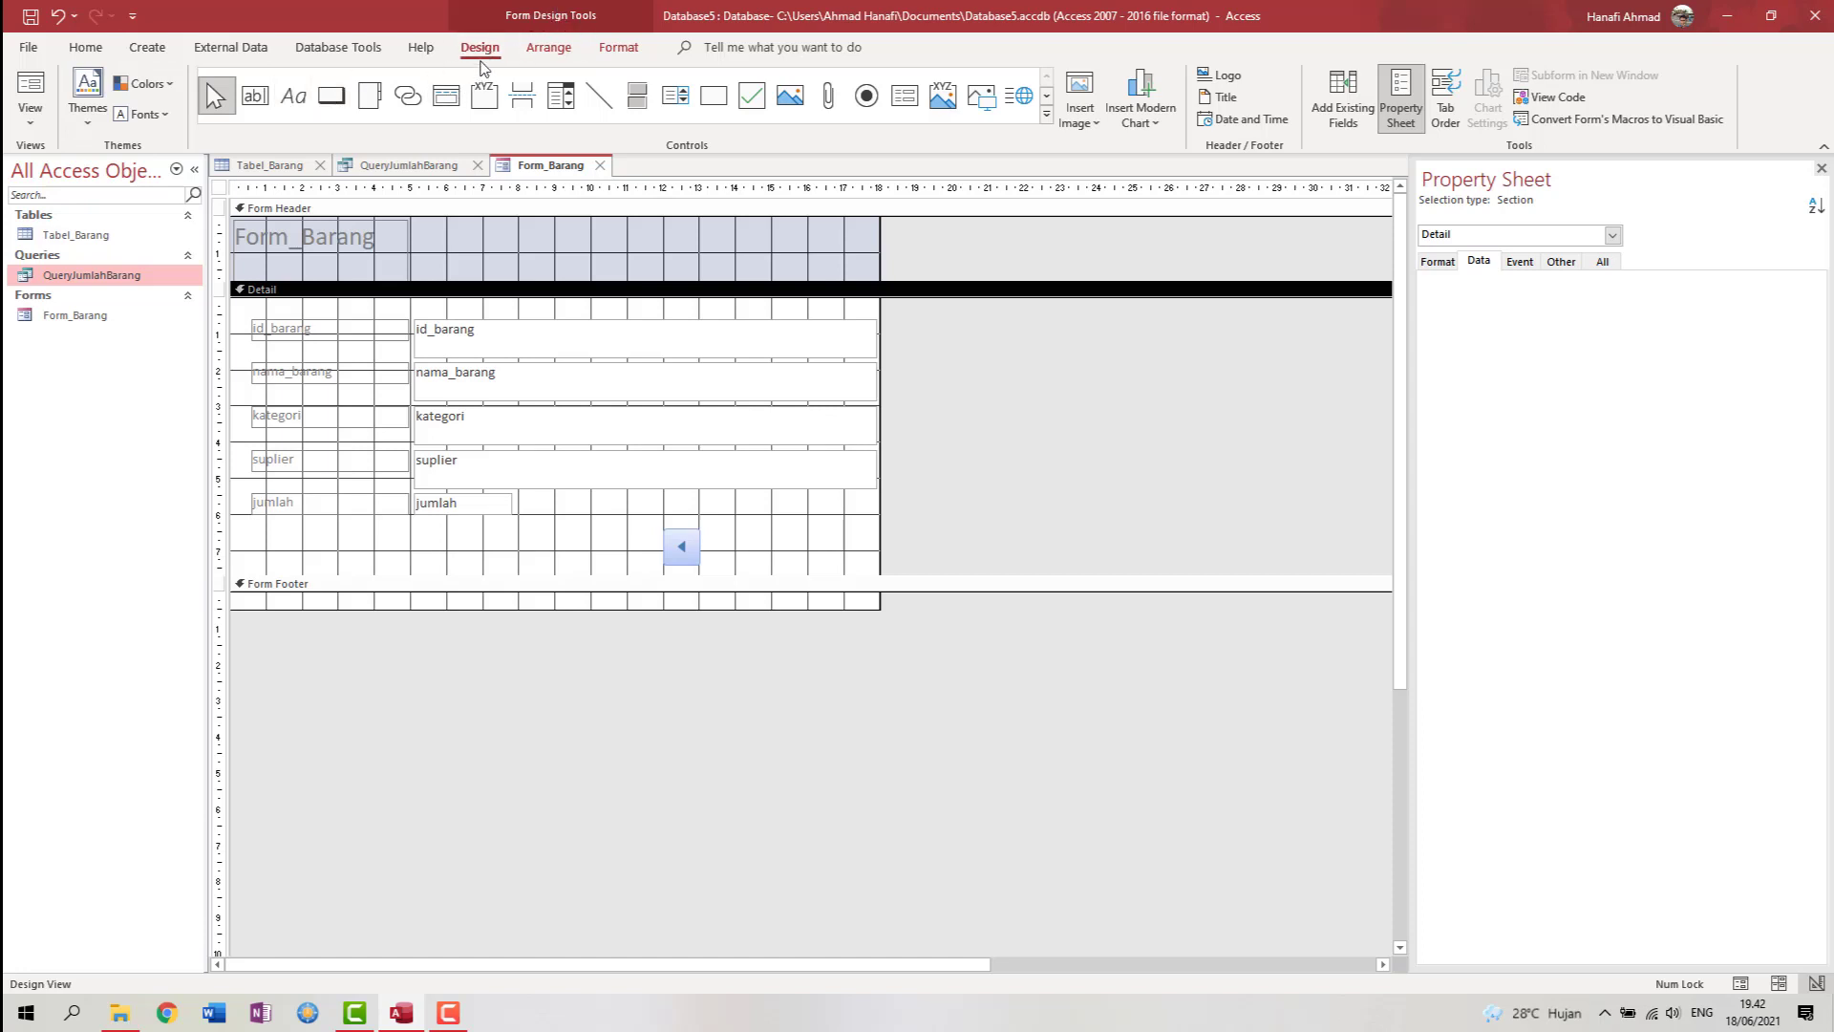
- Add a second command button beside the first with the action Go To Next Record, the Go To Next picture and the default name
left_click(327, 100)
left_click(726, 536)
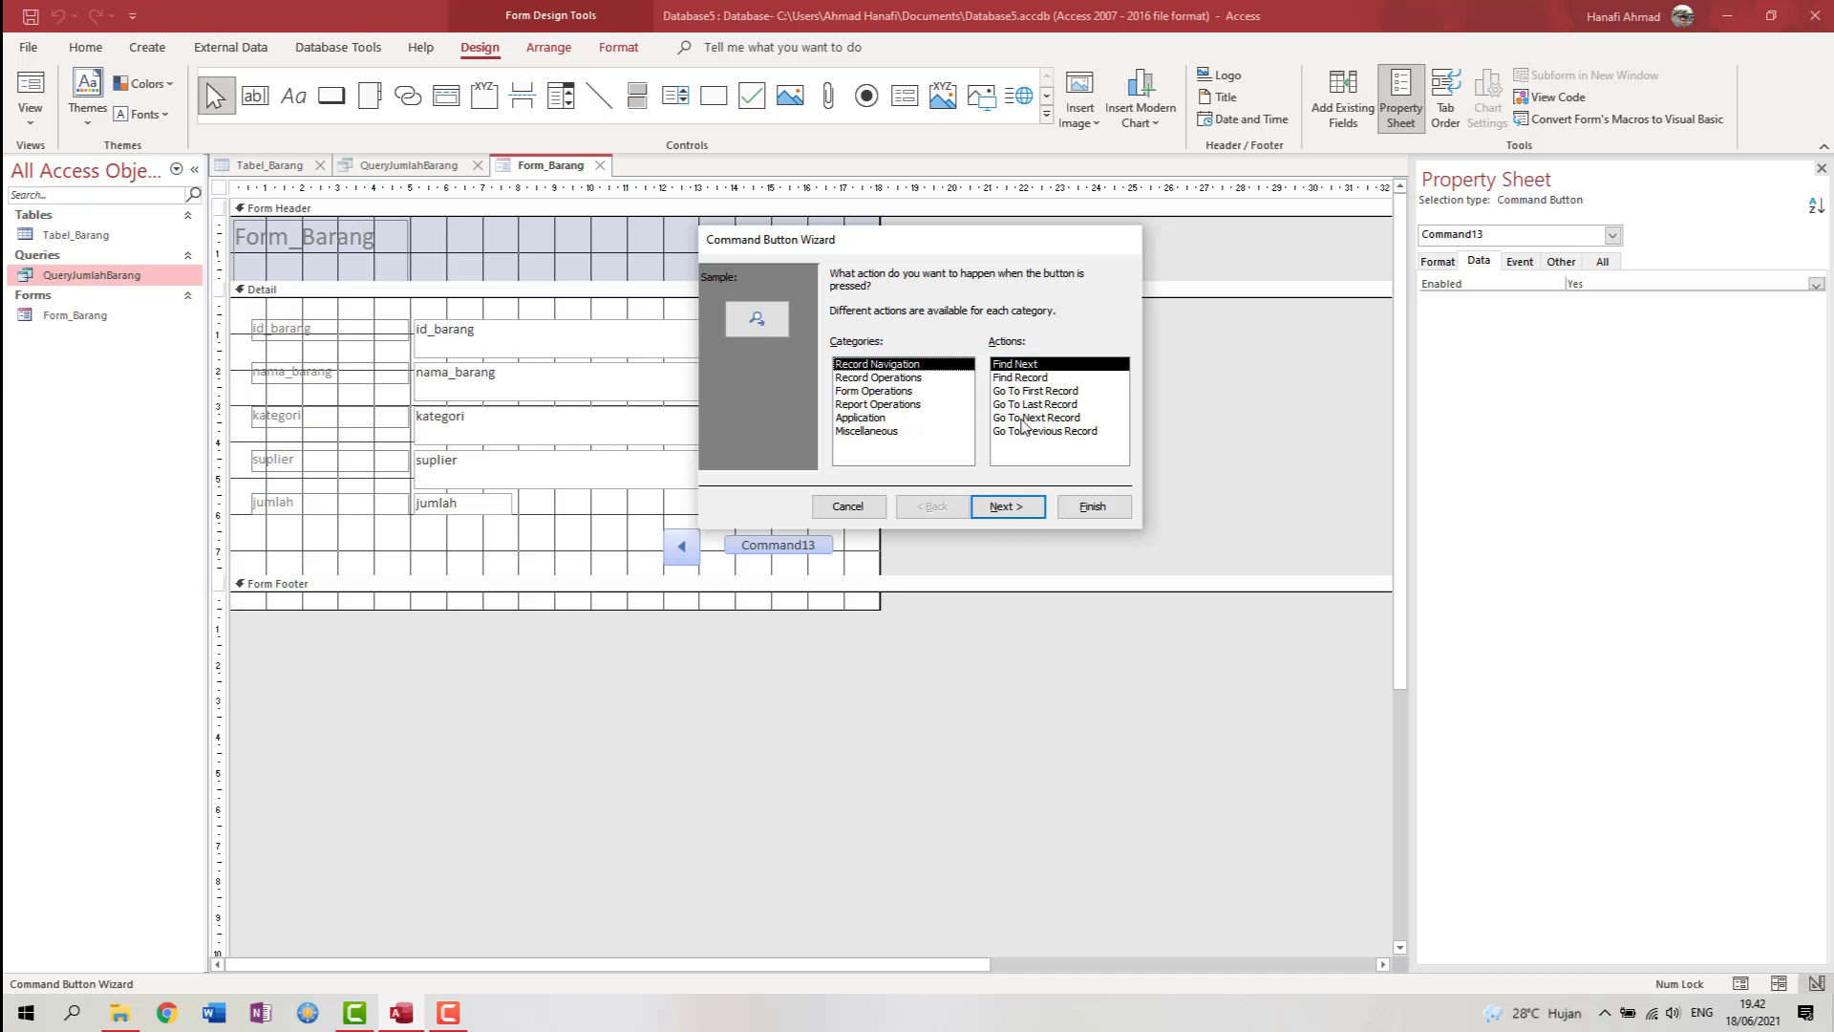
left_click(1022, 421)
left_click(1036, 506)
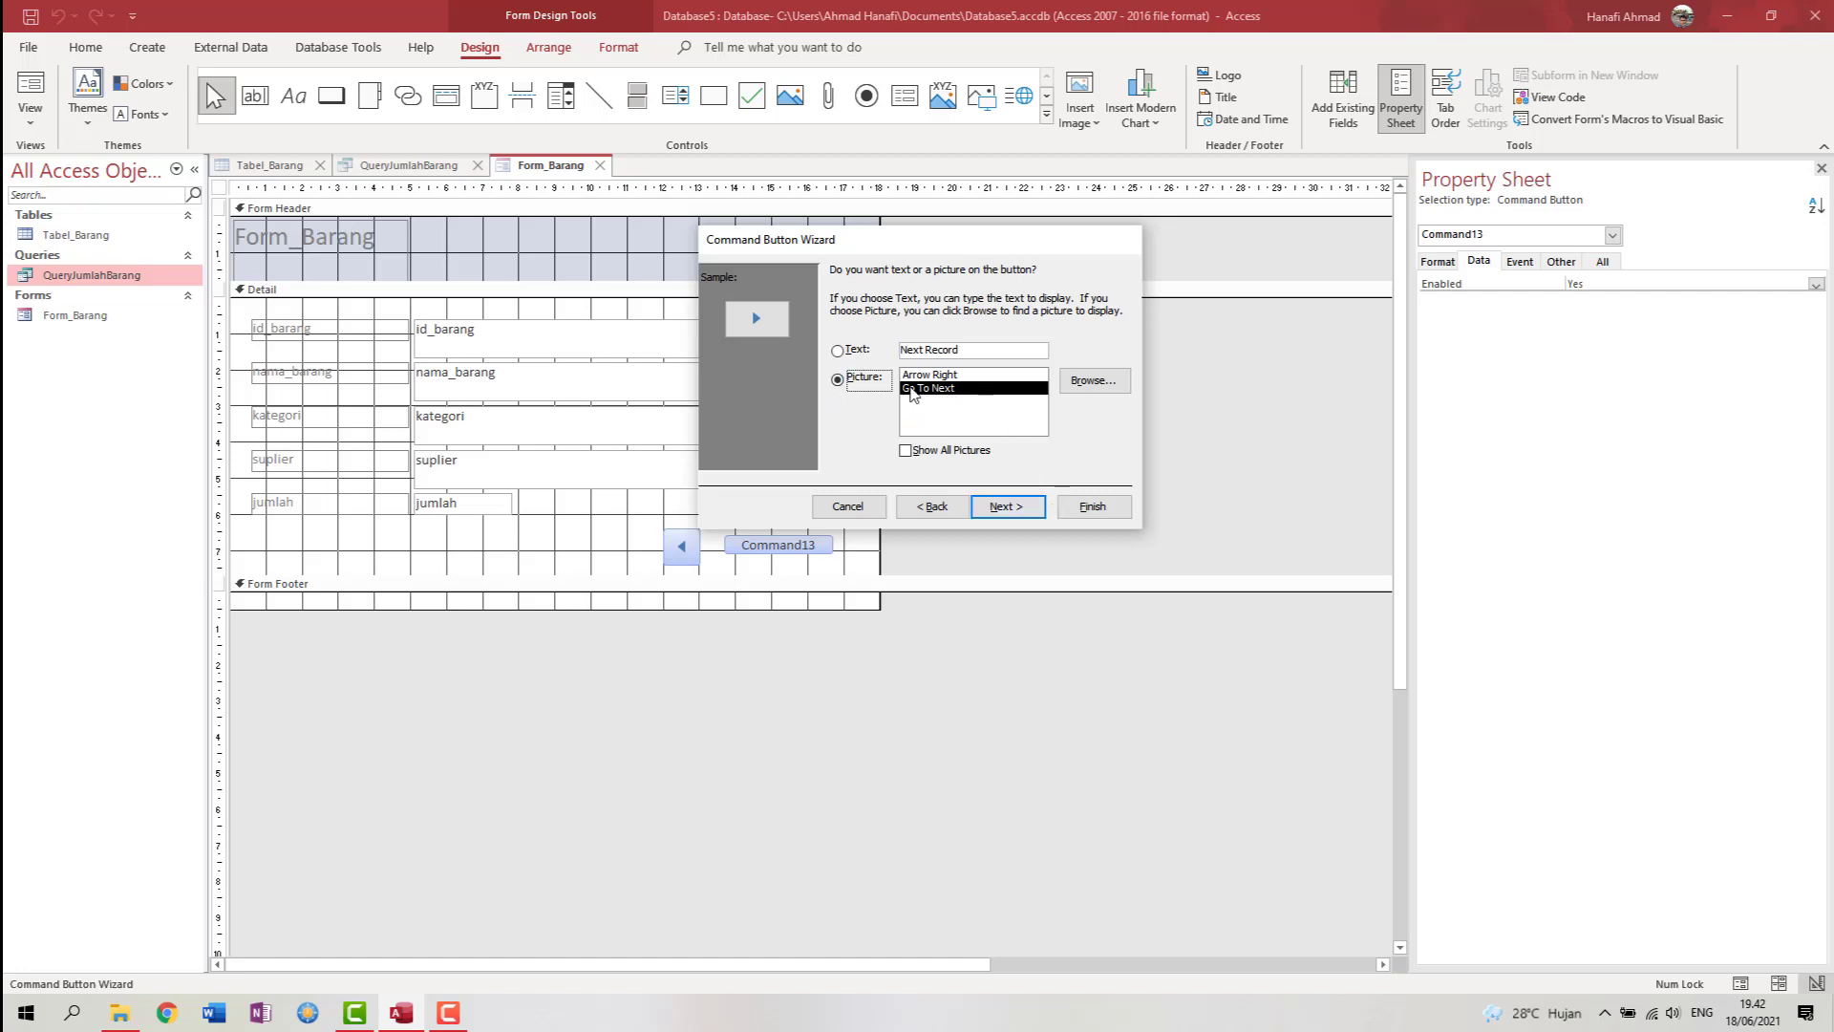
left_click(1000, 514)
left_click(1089, 509)
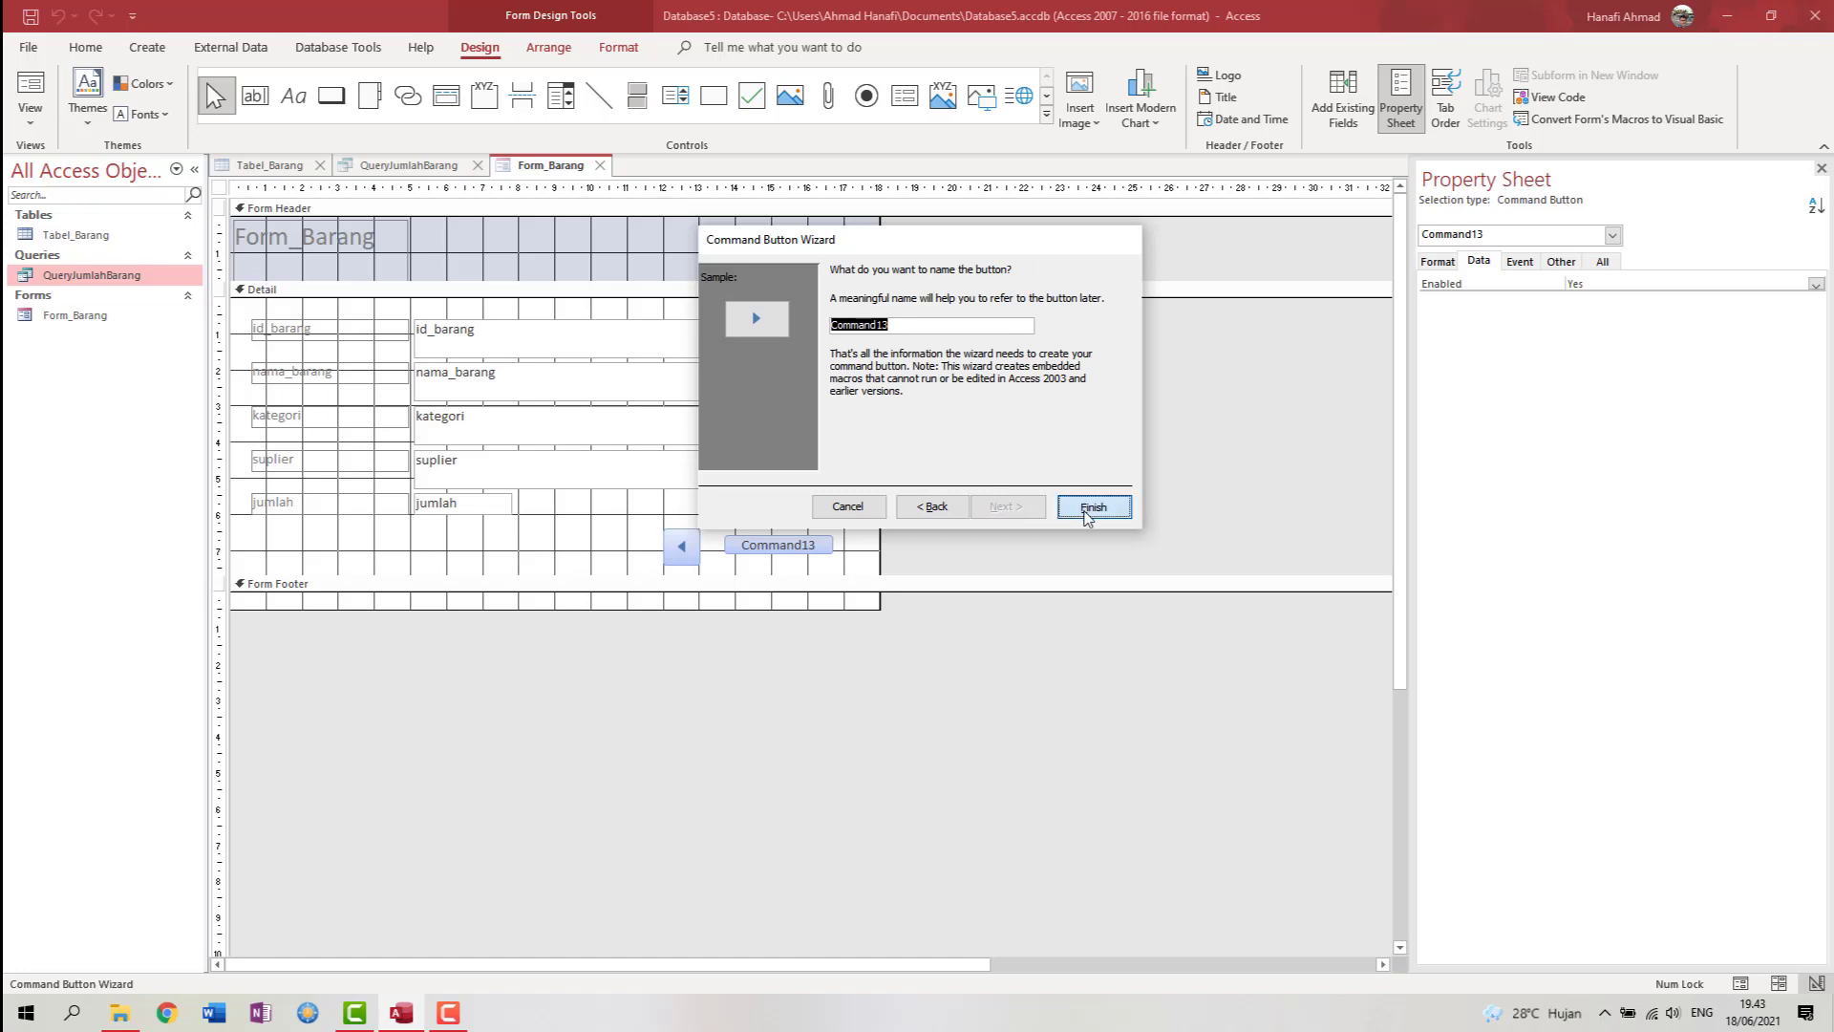
- Move the next-record button closer to the previous-record button and save Form_Barang
left_click(776, 556)
left_click_drag(752, 554, 732, 546)
left_click(642, 552)
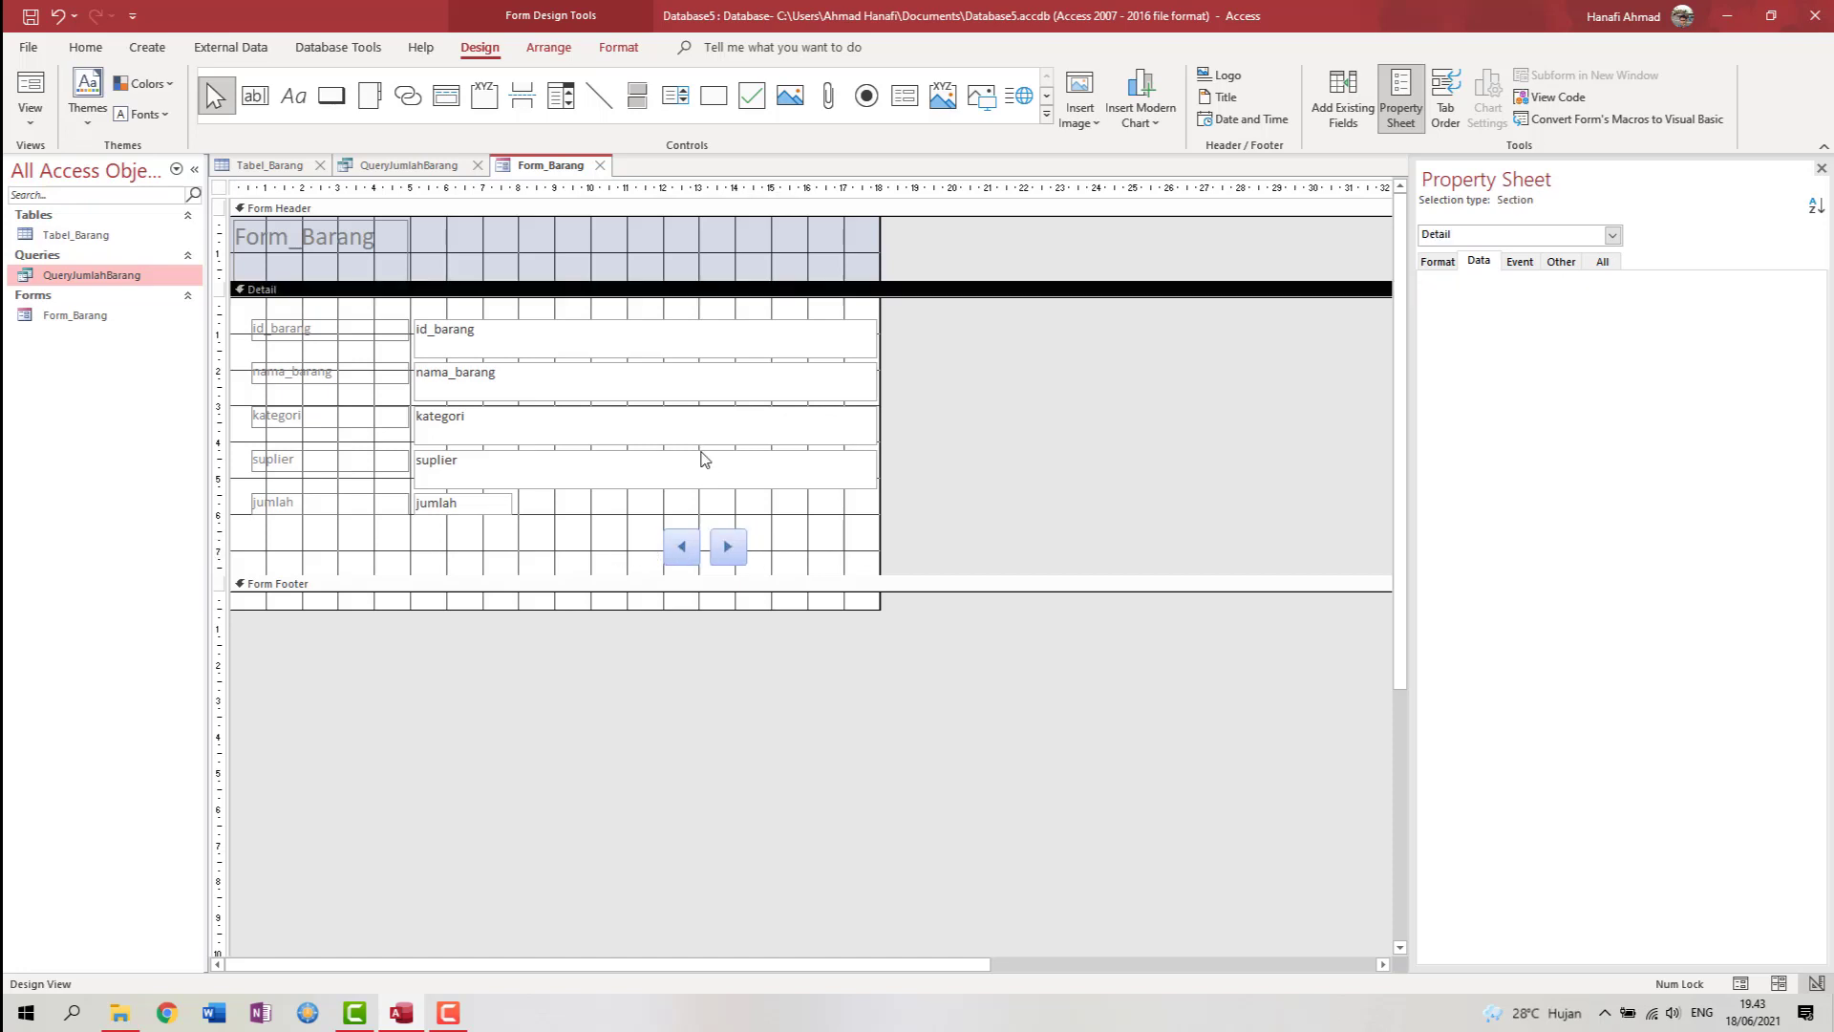
right_click(540, 174)
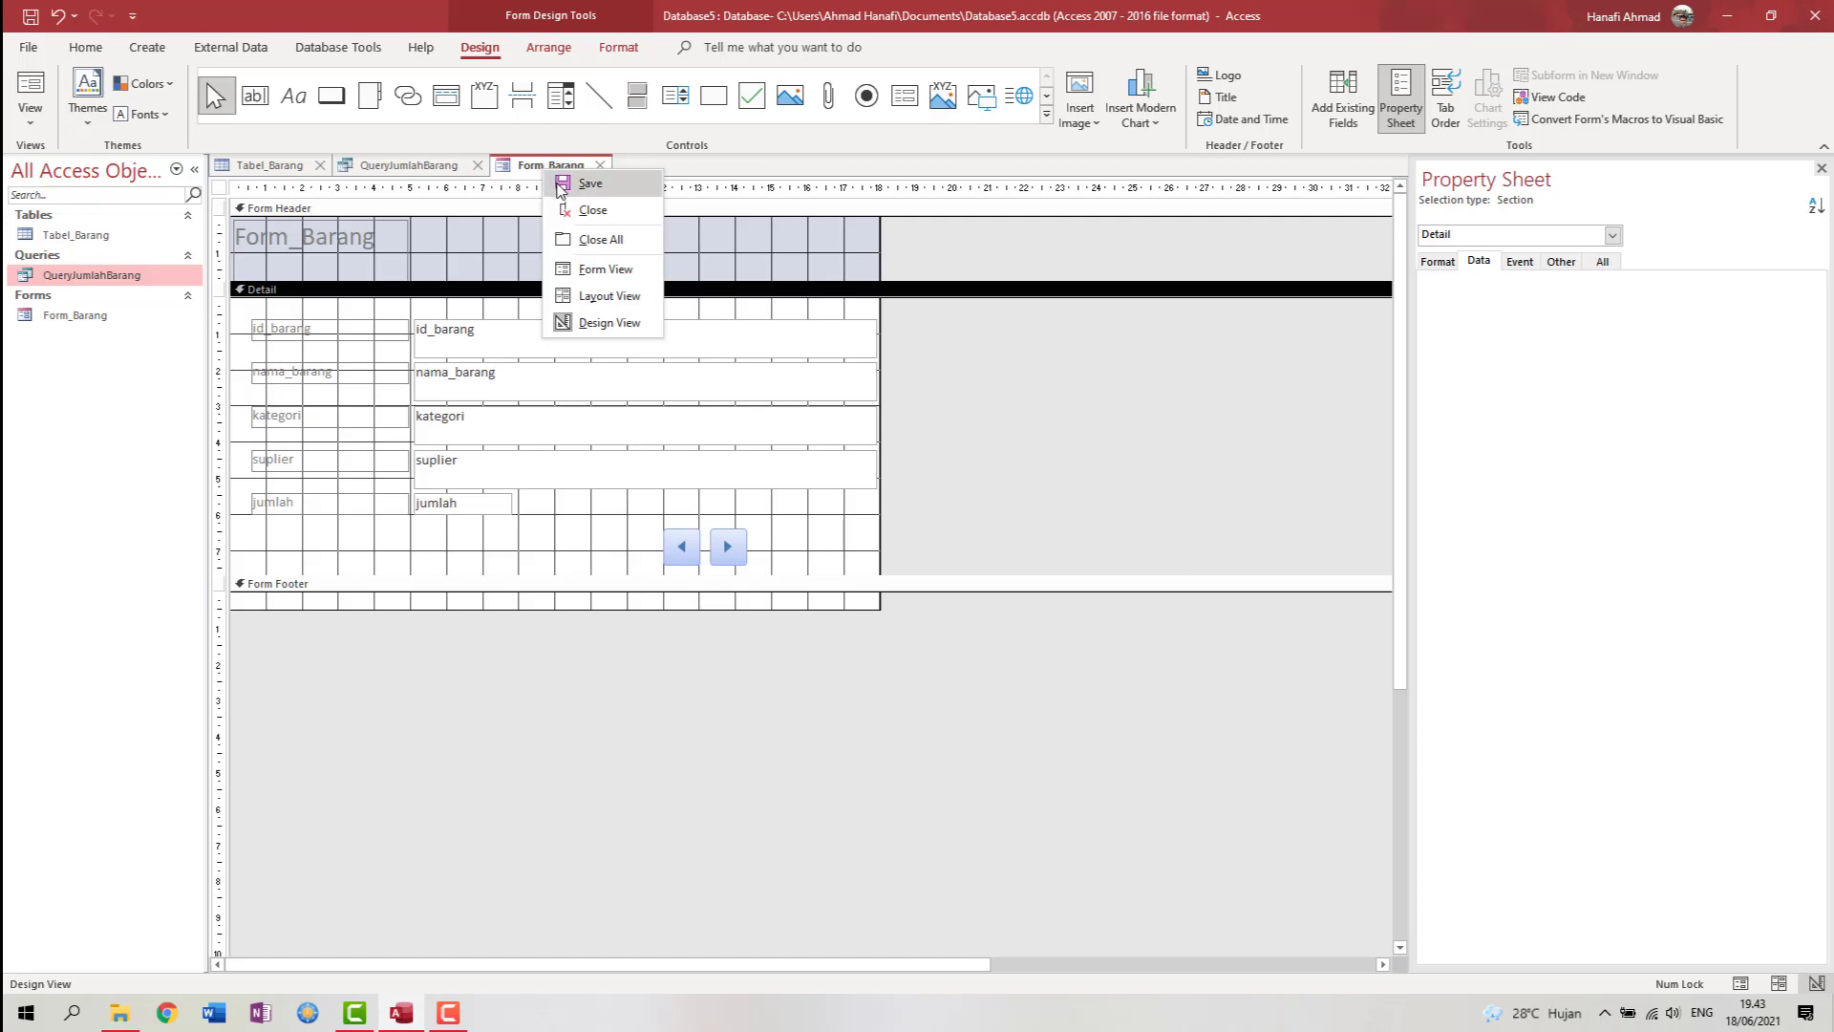
left_click(559, 186)
- Open QueryJumlahBarang briefly, return to Form_Barang and switch it to Form View
double_click(117, 277)
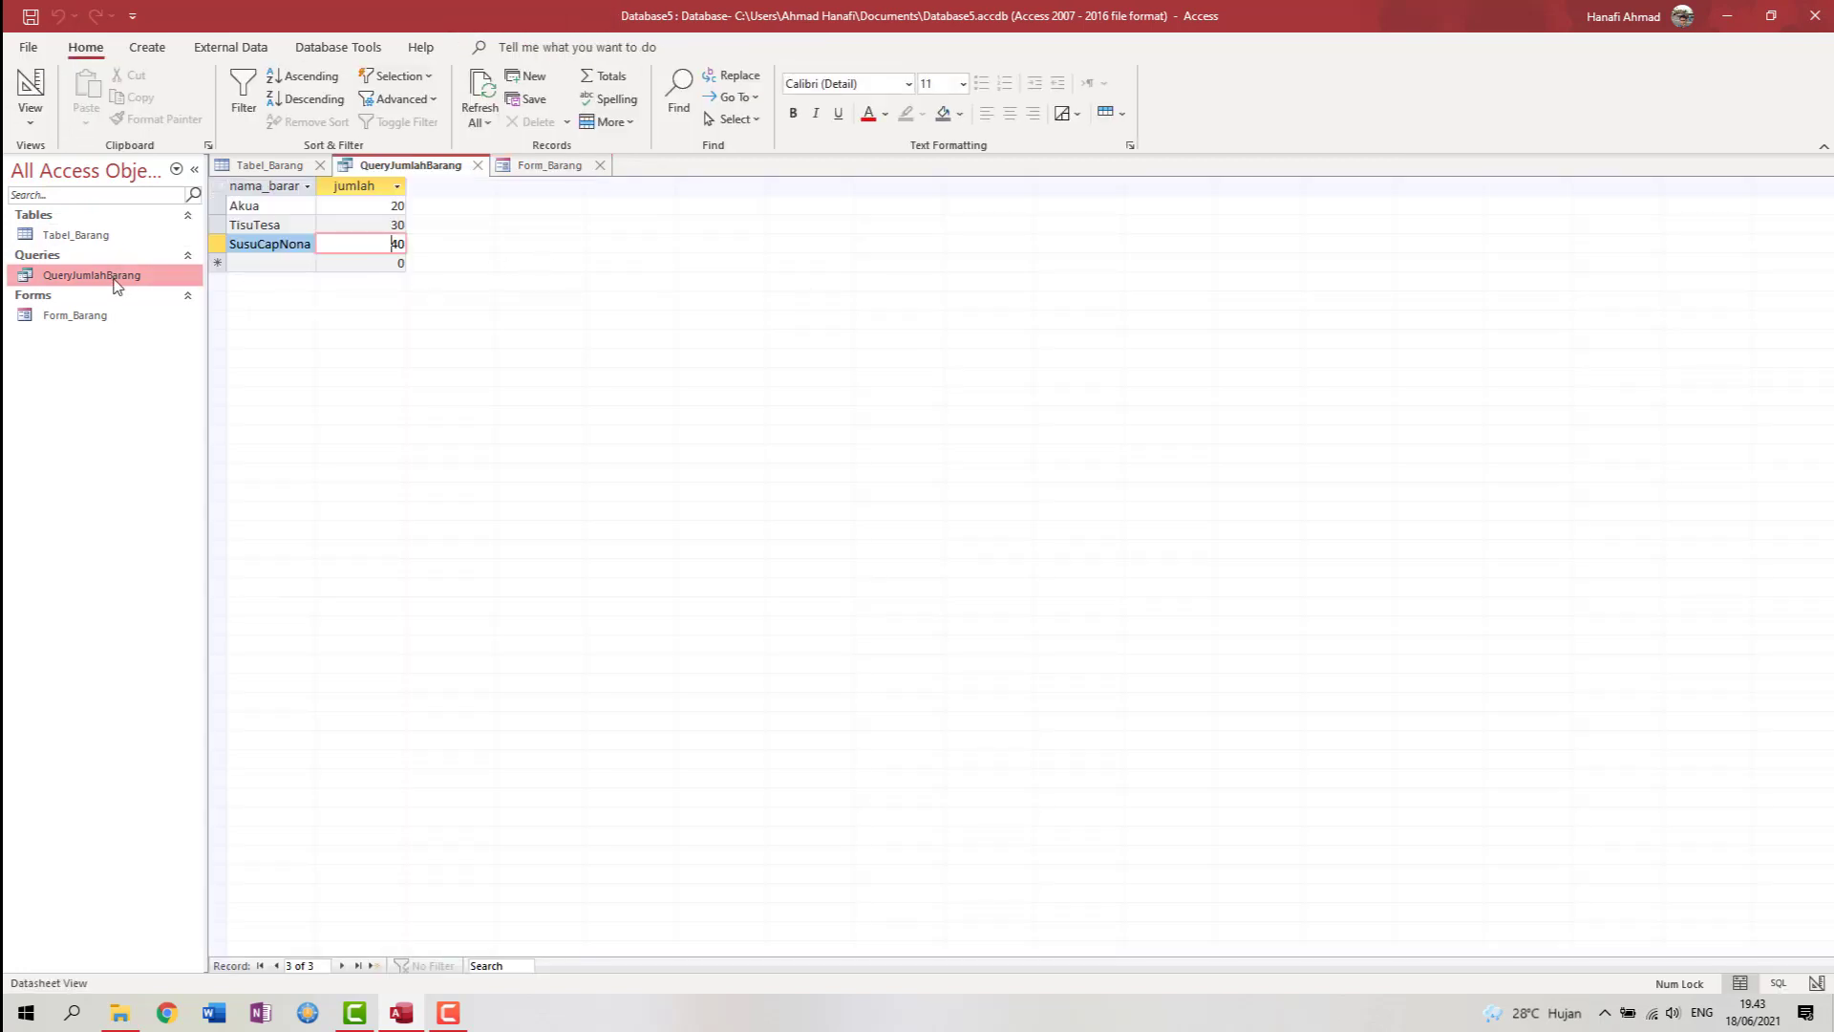
left_click(520, 169)
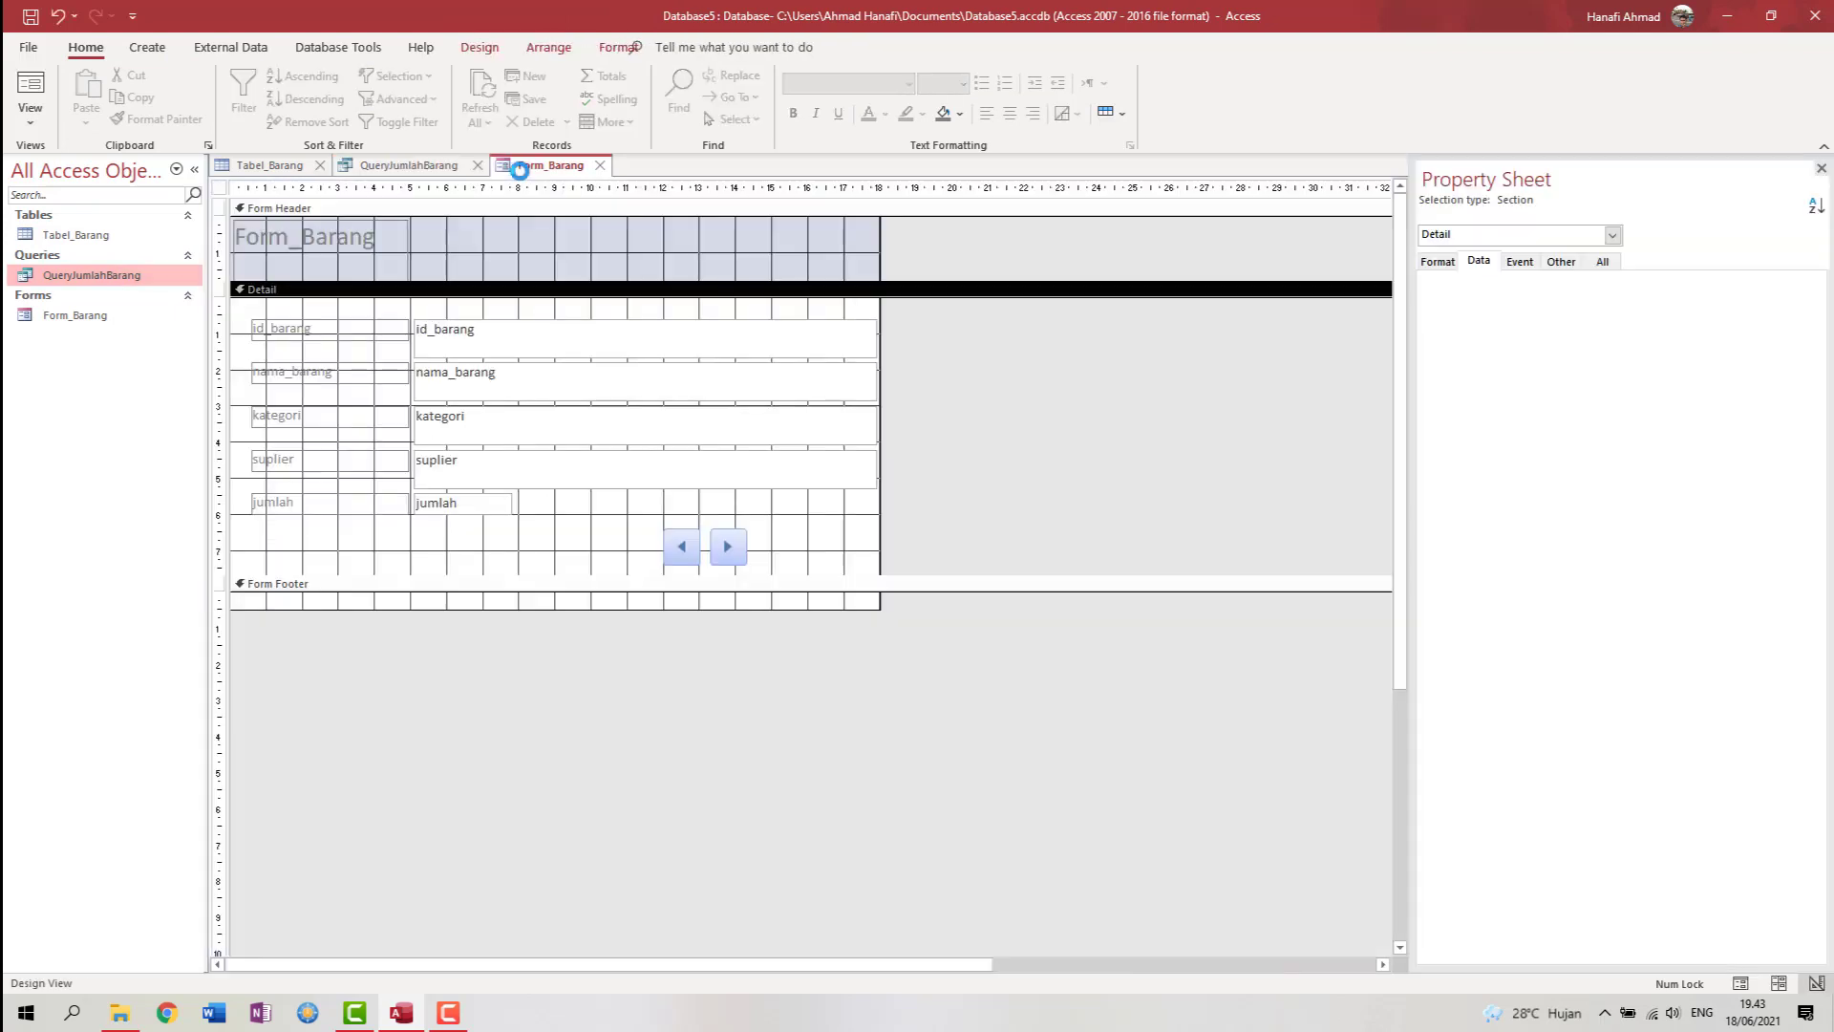
left_click(29, 125)
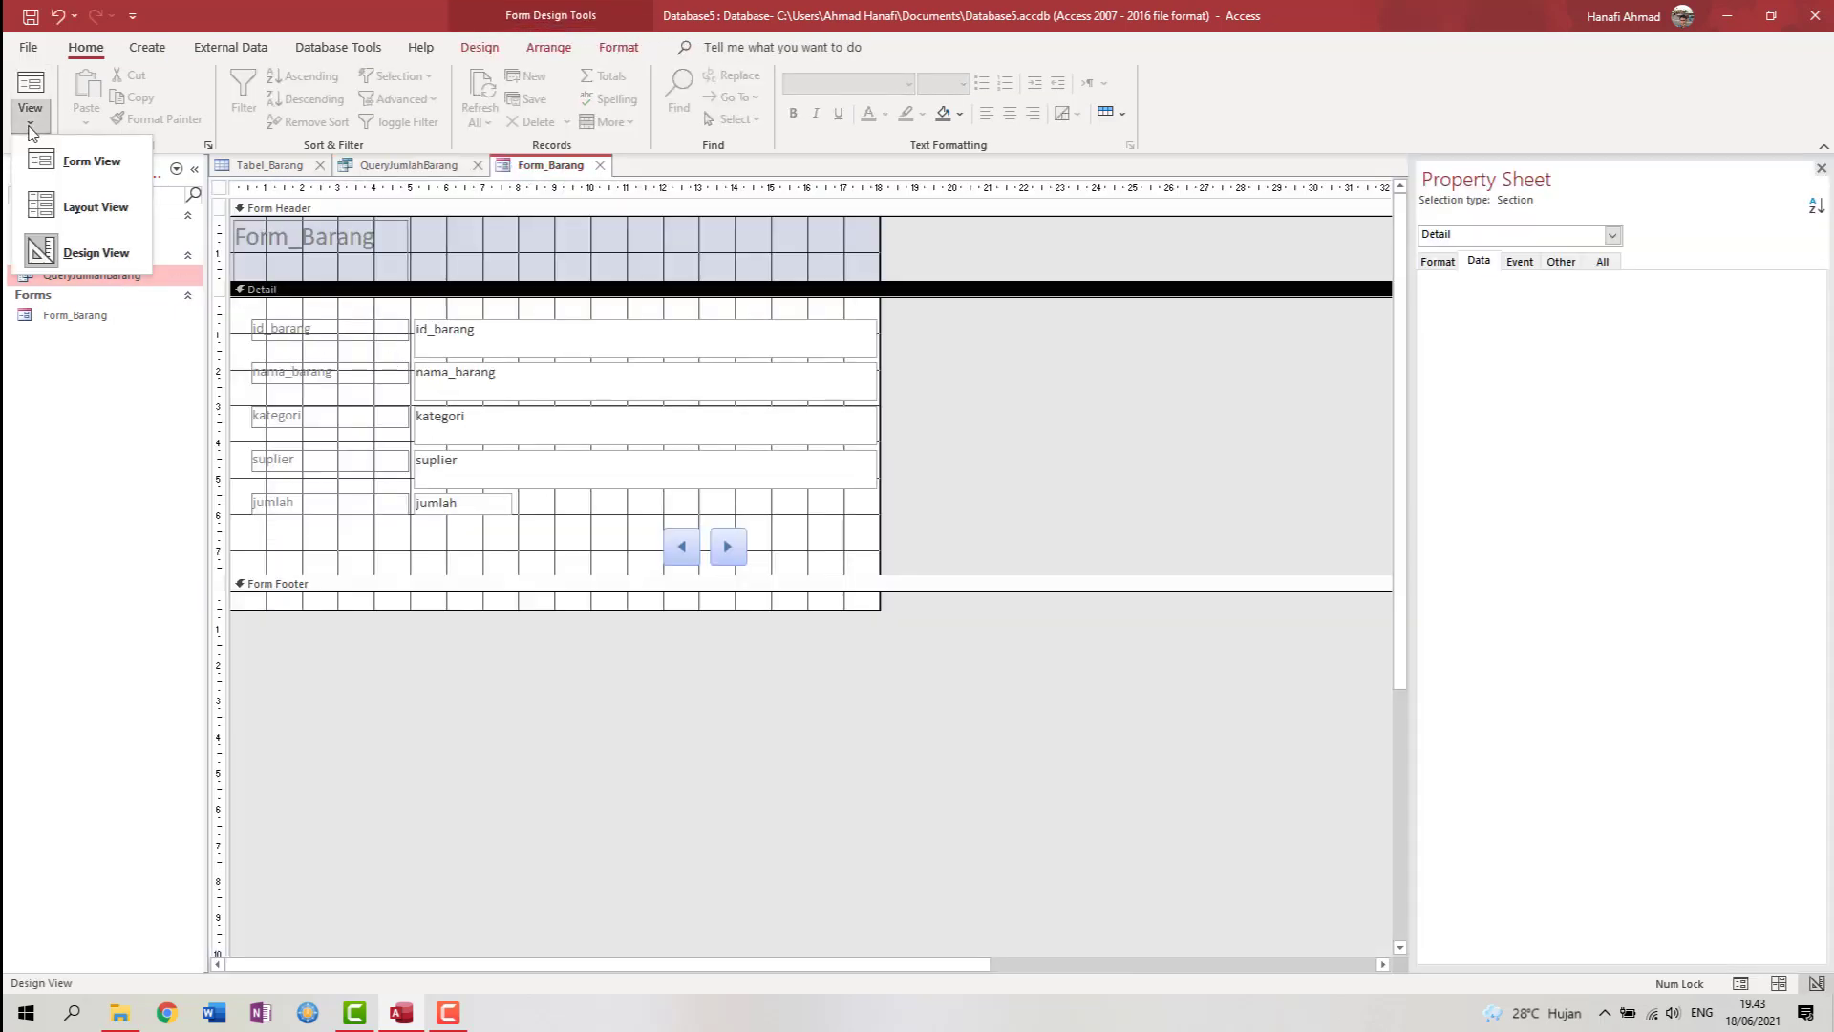
left_click(57, 153)
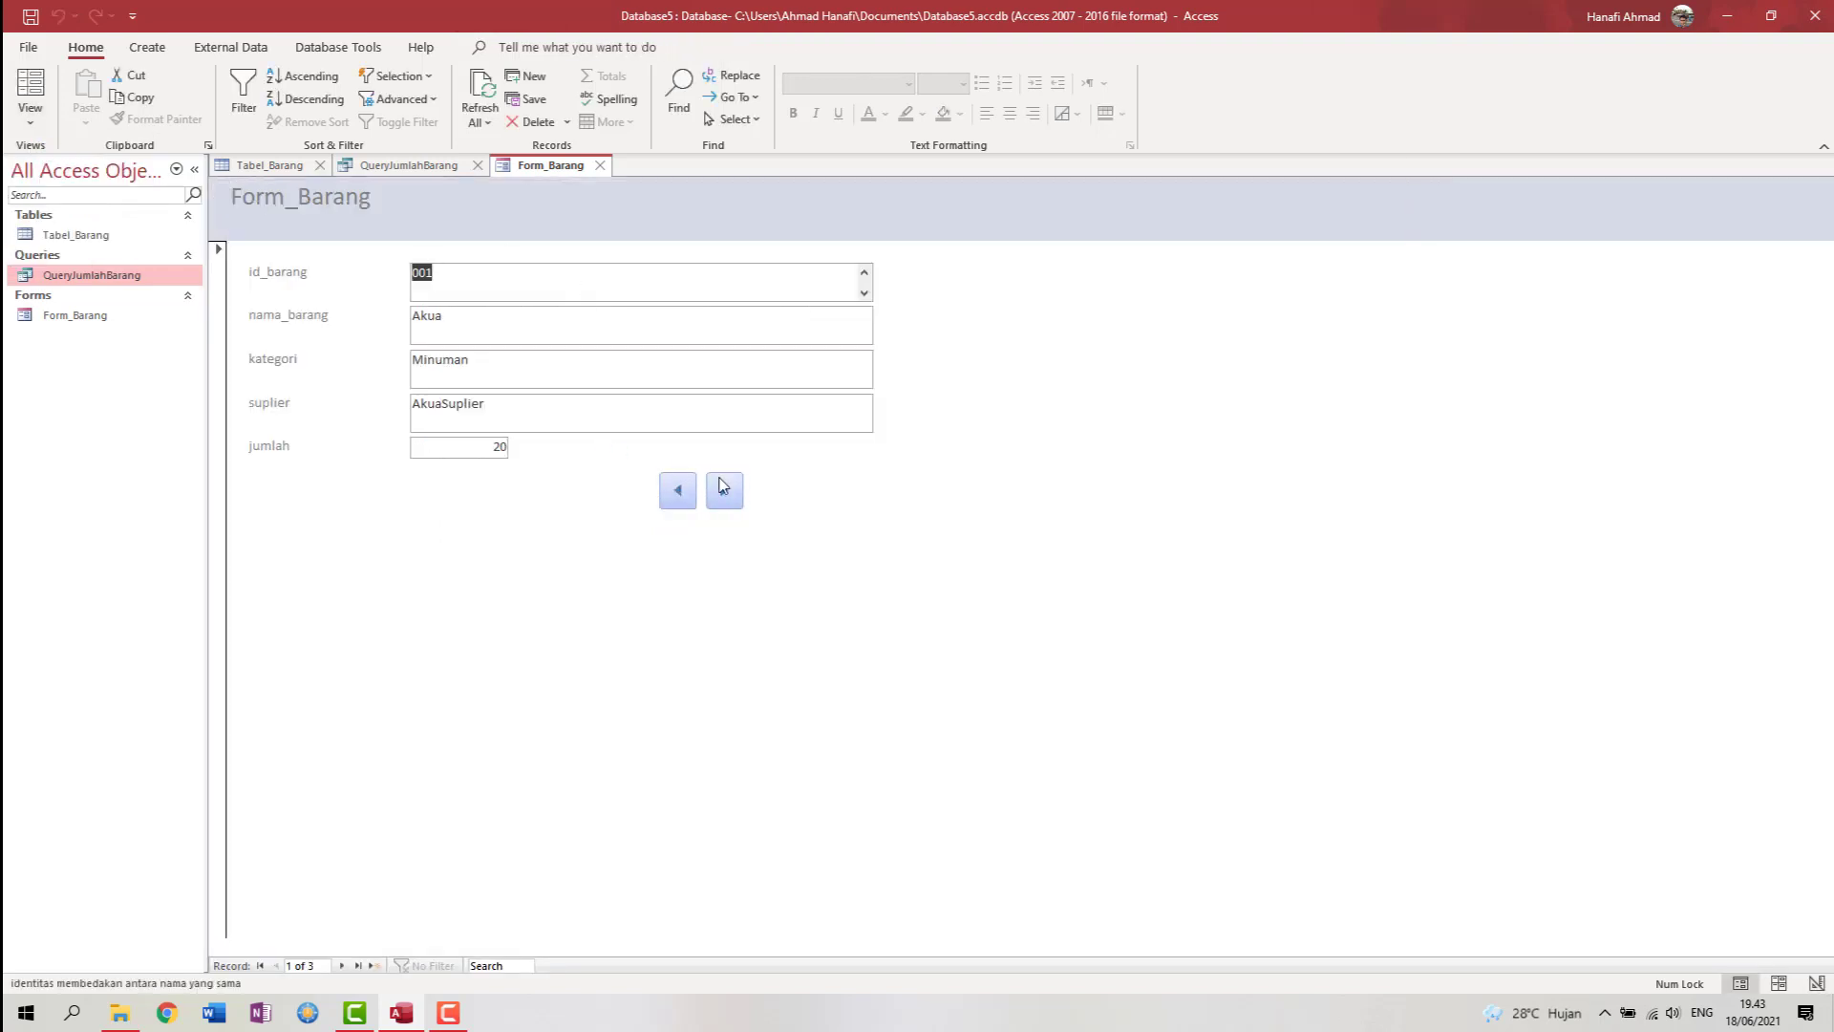
- Test the previous and next record buttons by moving back and forth through all records to the first one
left_click(726, 494)
left_click(694, 501)
left_click(724, 491)
left_click(692, 494)
left_click(724, 493)
left_click(724, 493)
left_click(724, 492)
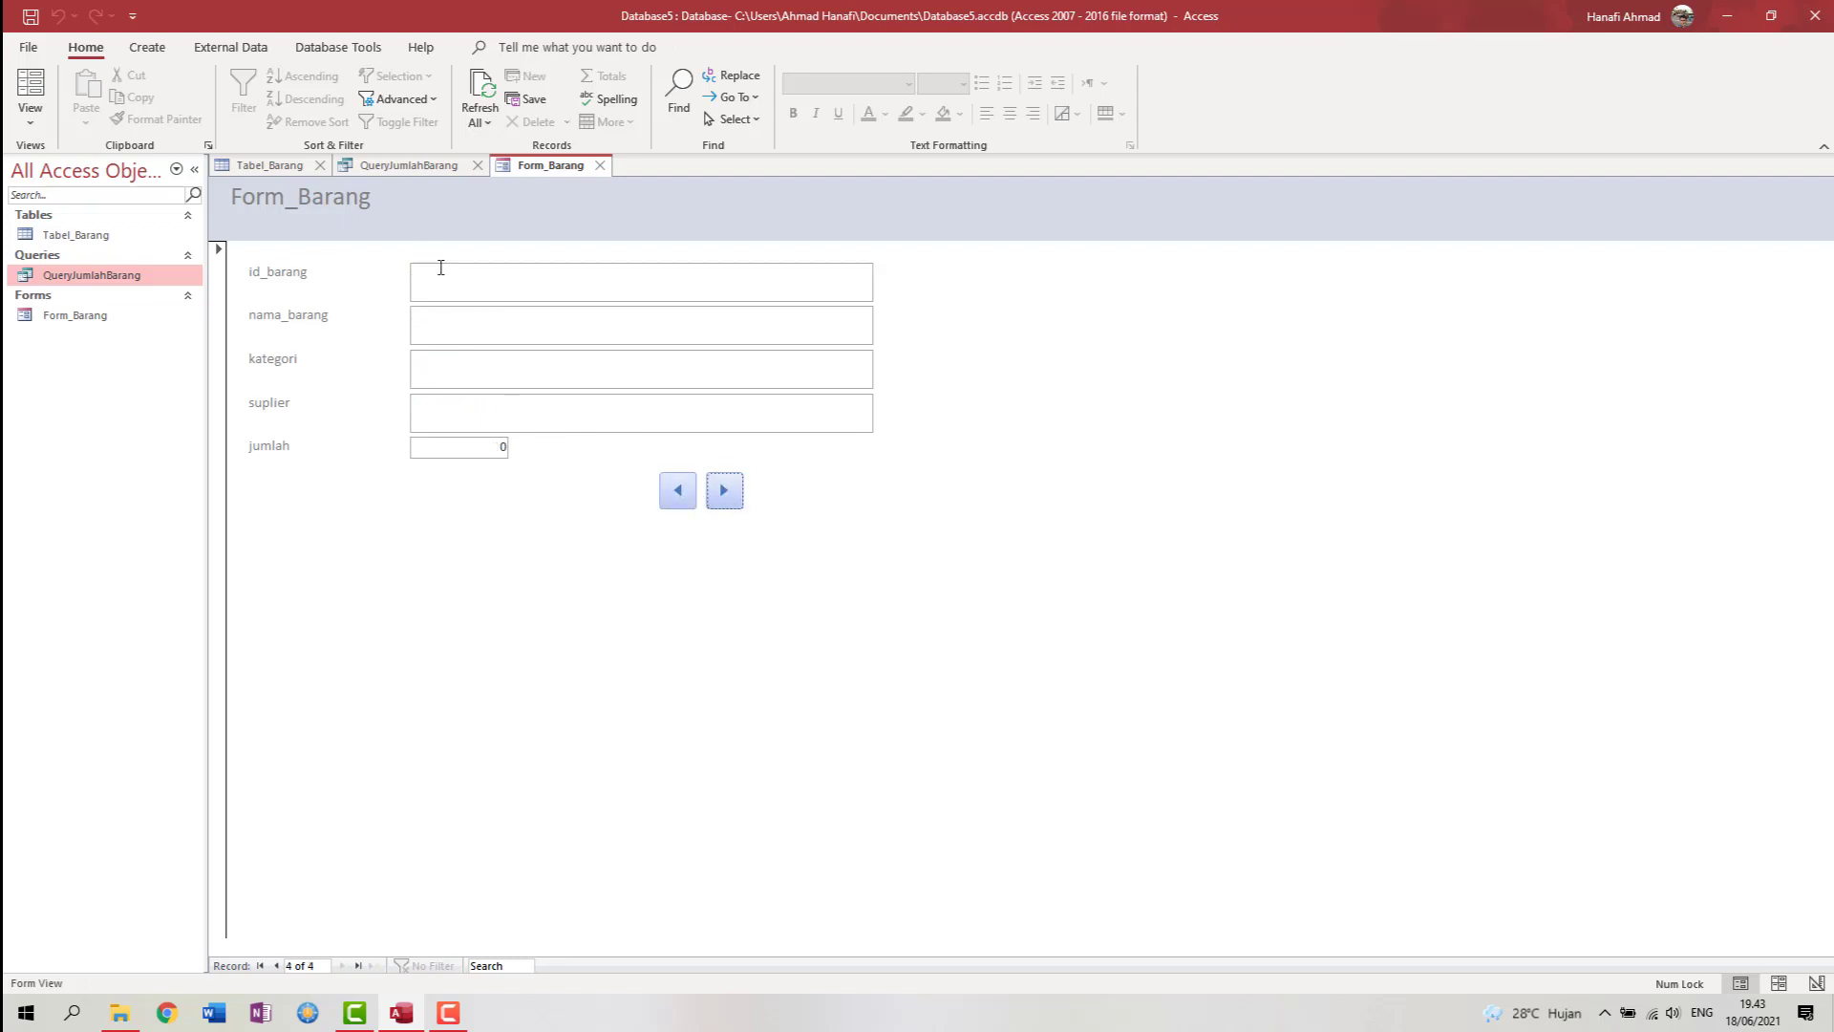
left_click(675, 496)
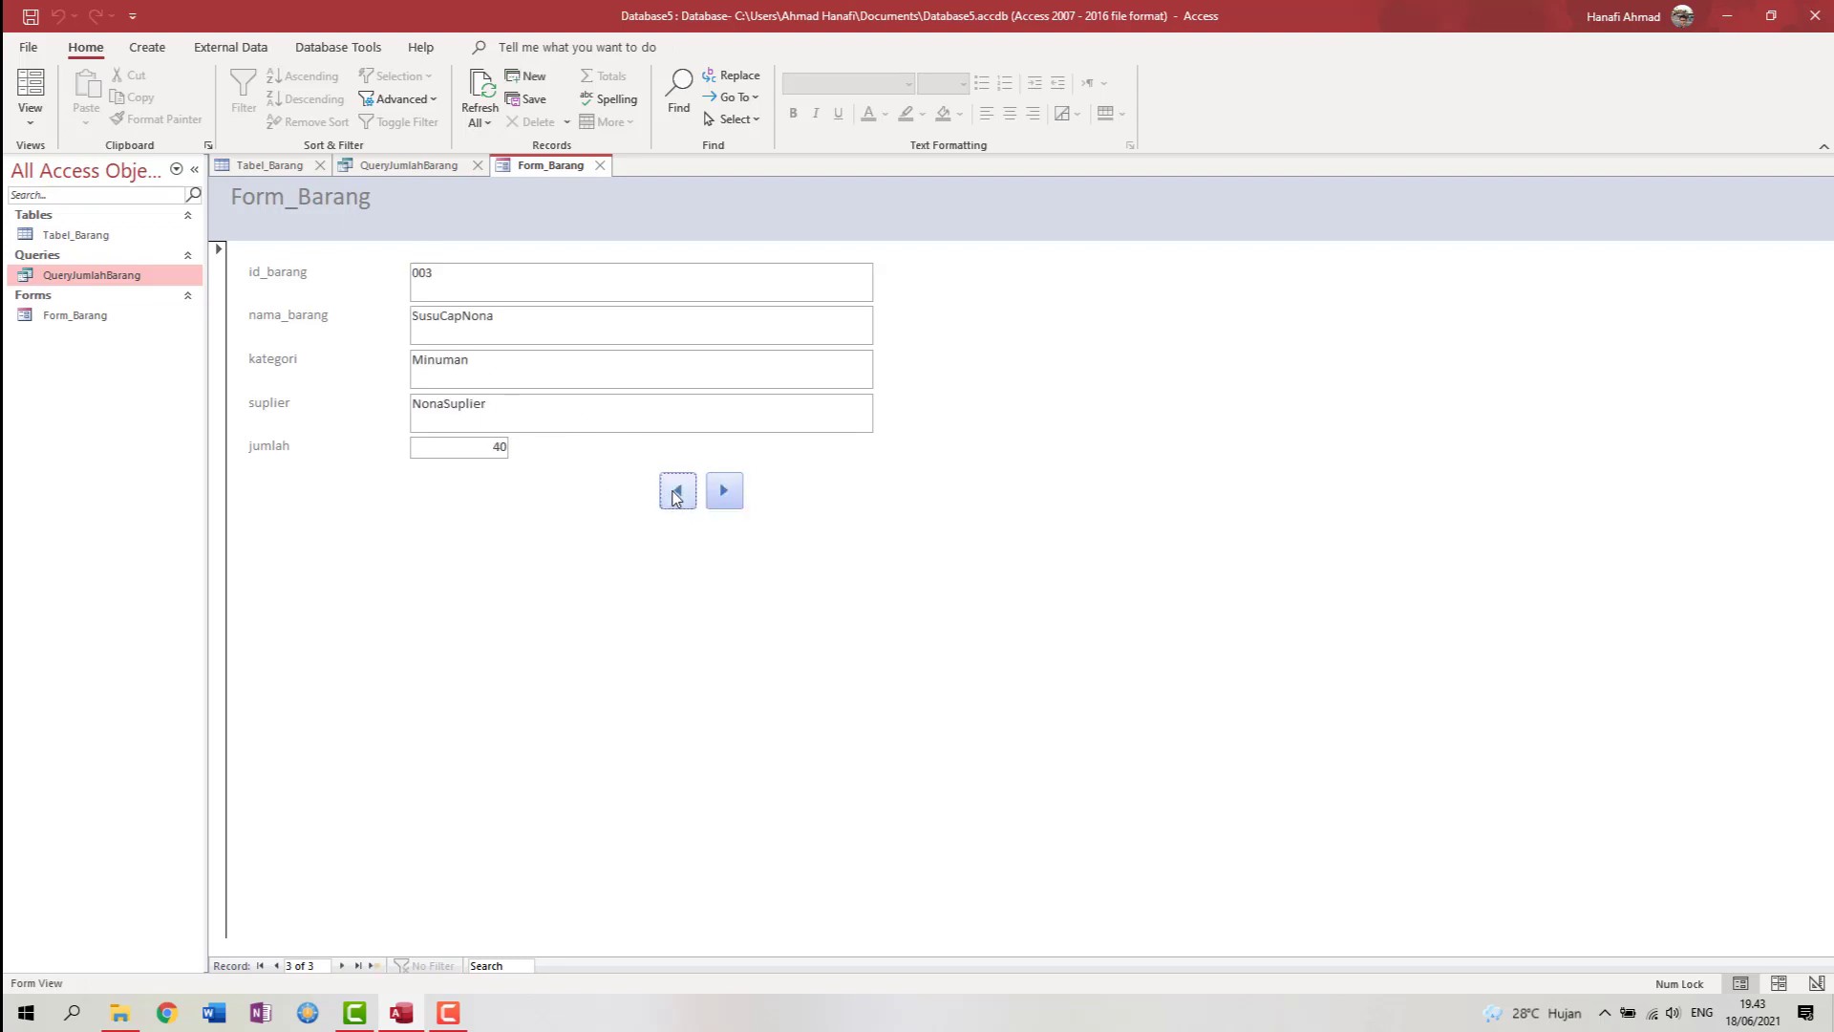
left_click(675, 495)
left_click(674, 495)
left_click(673, 496)
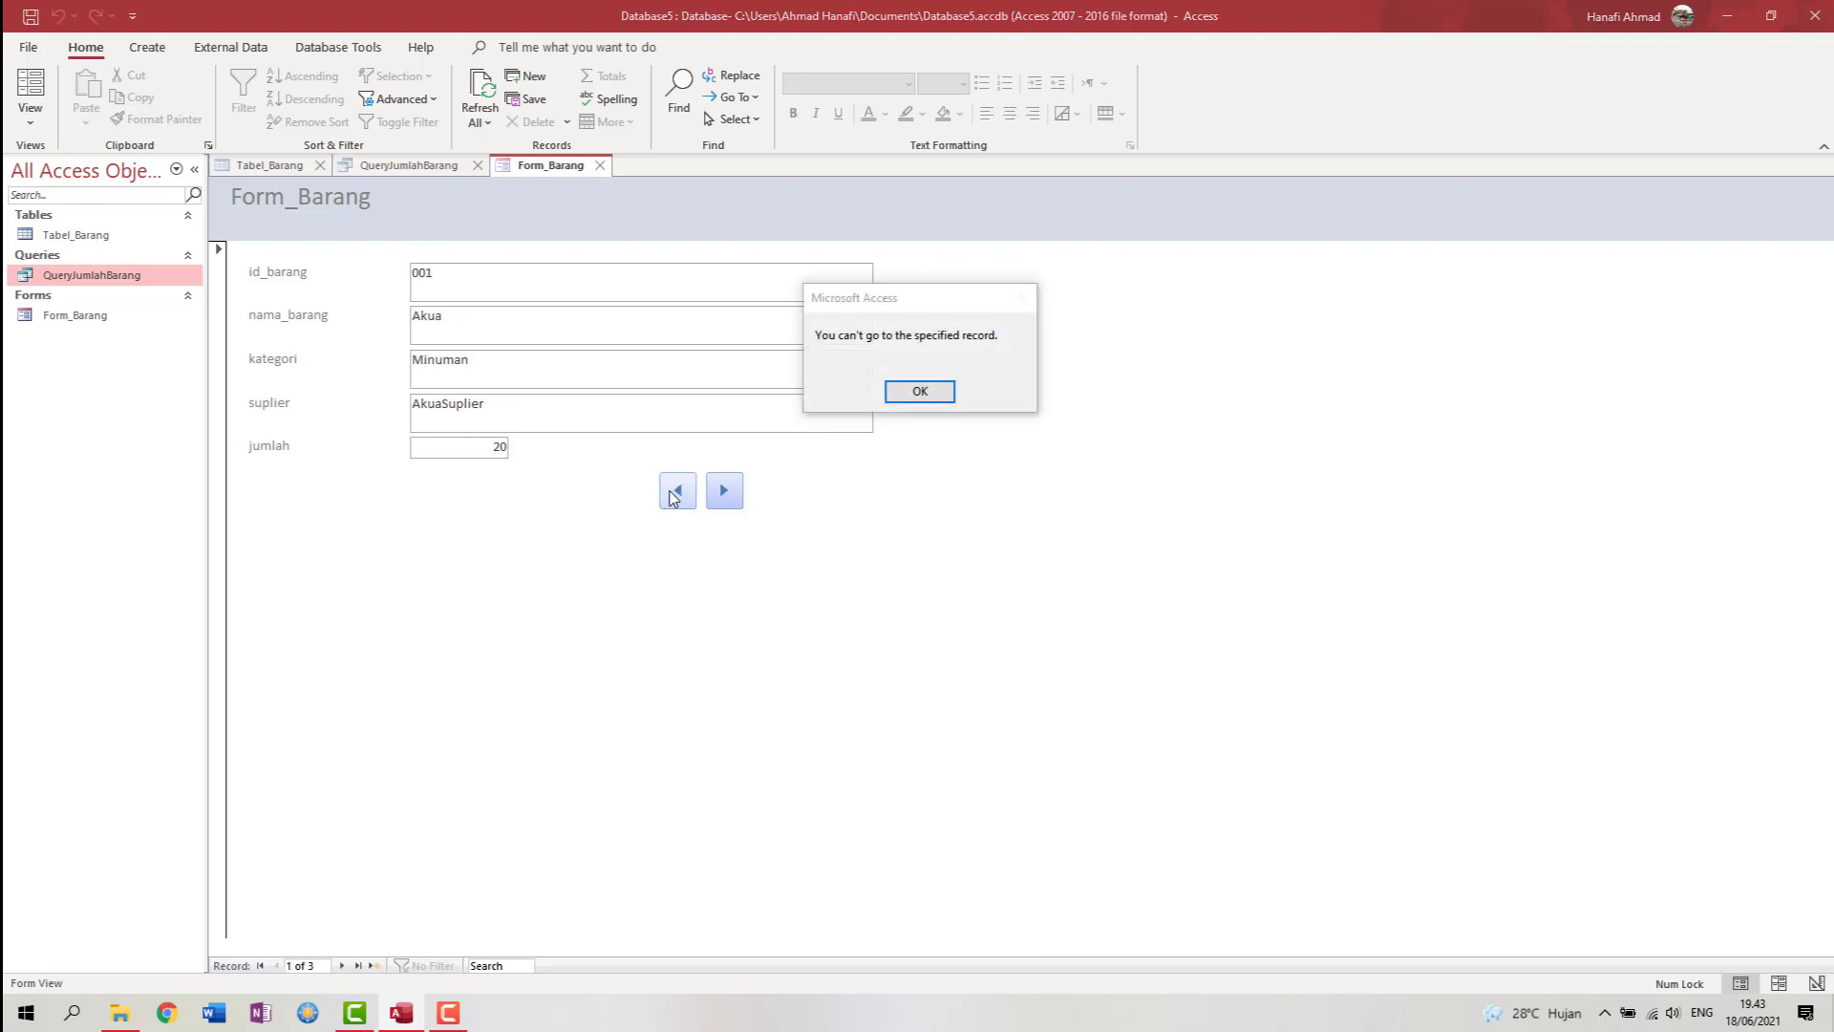
left_click(919, 394)
- Step forward to the blank new record, check its empty fields and return to the last filled record
left_click(742, 504)
left_click(741, 503)
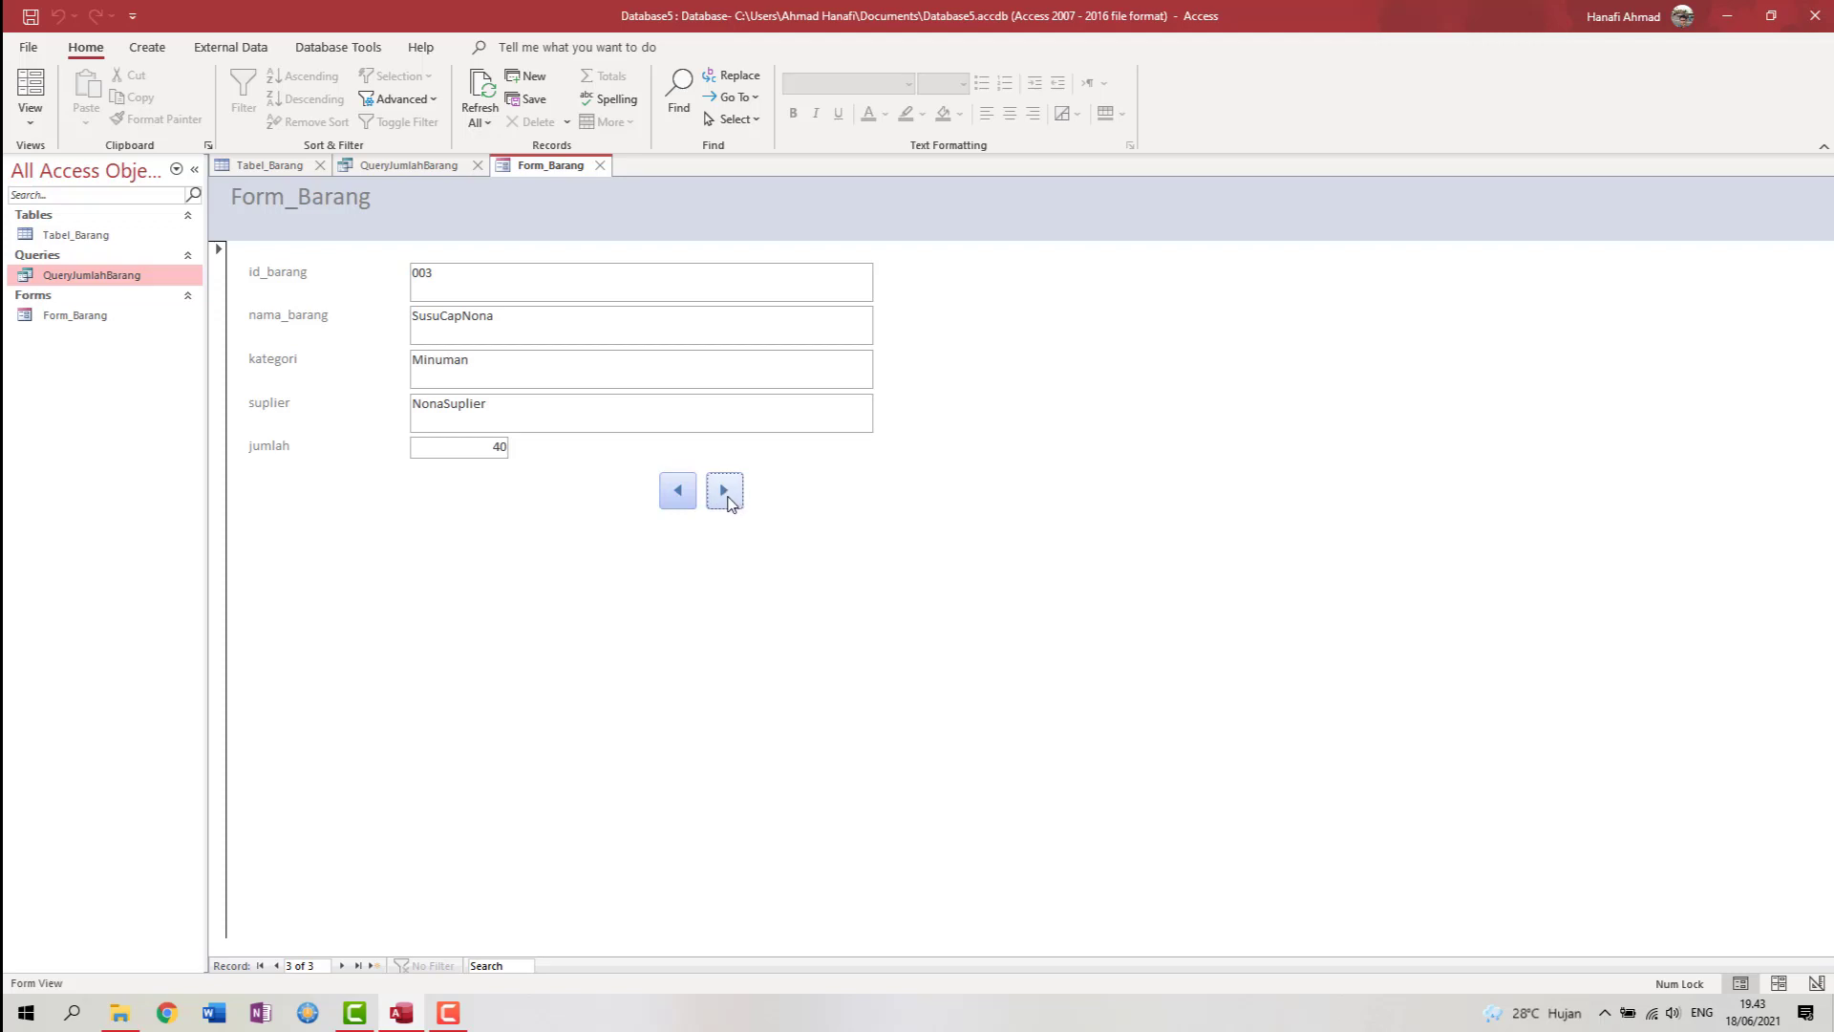
left_click(729, 504)
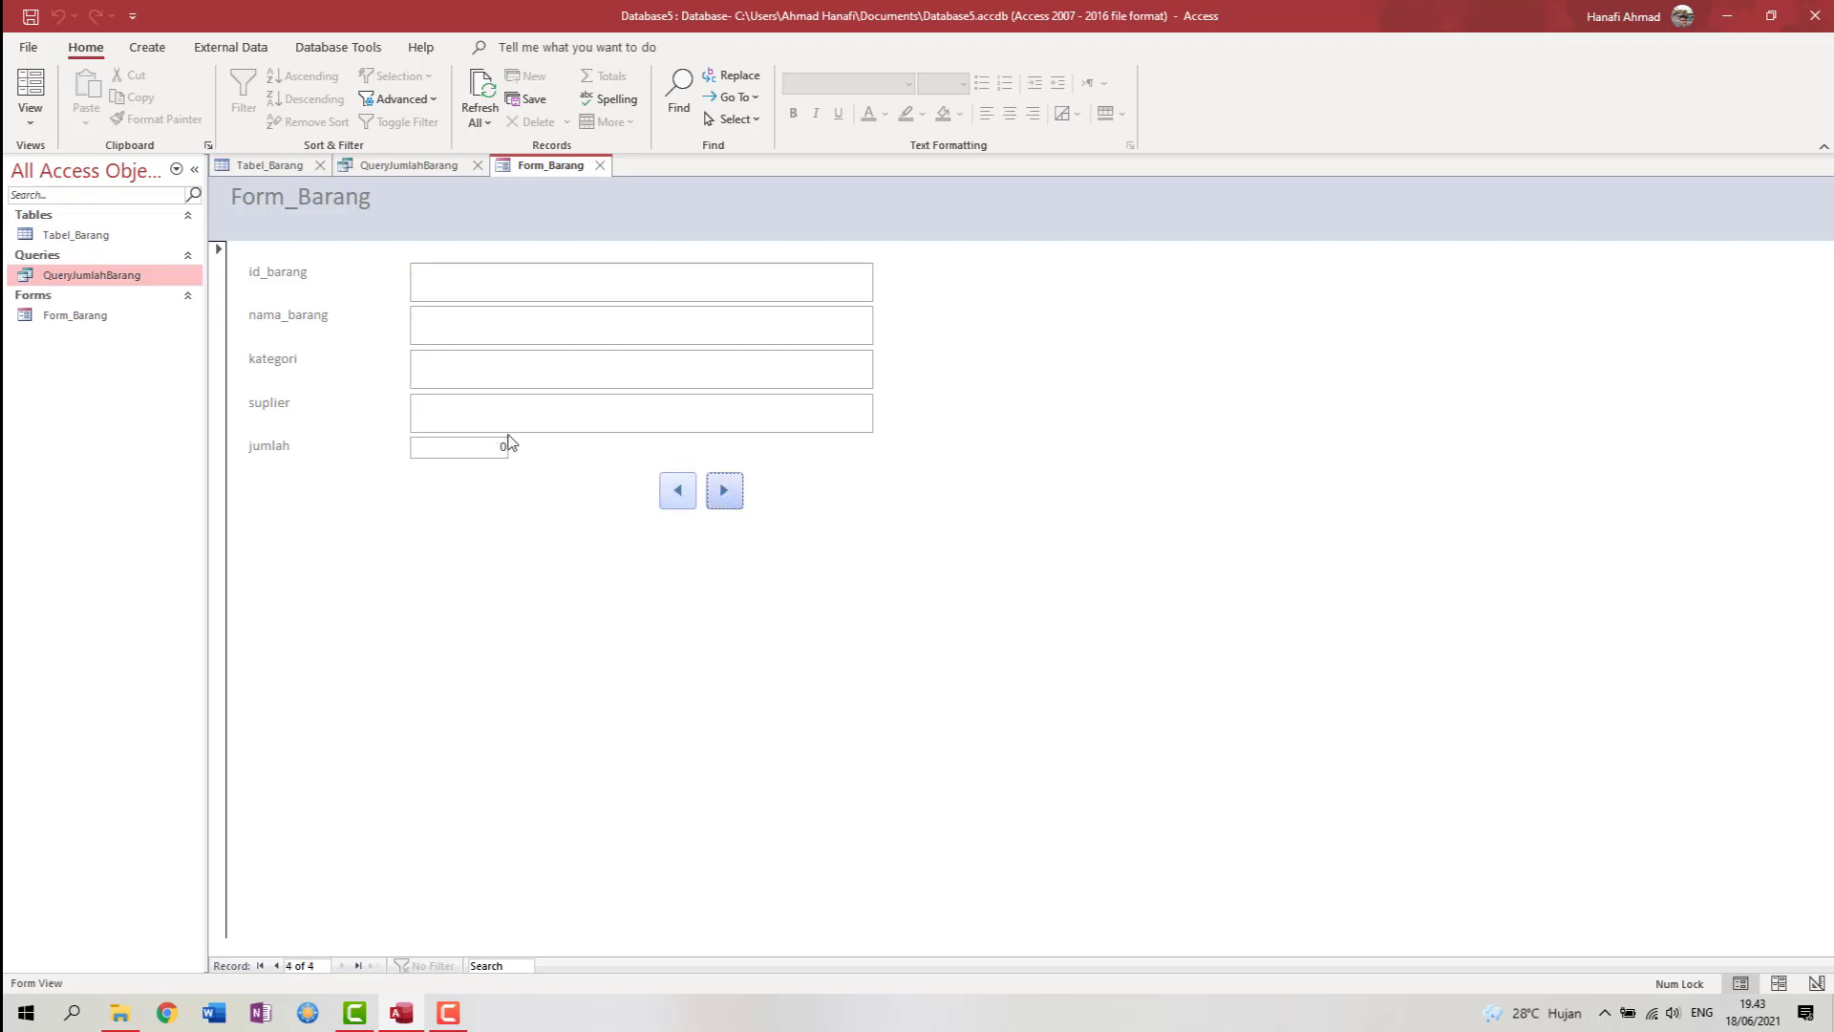
left_click(479, 292)
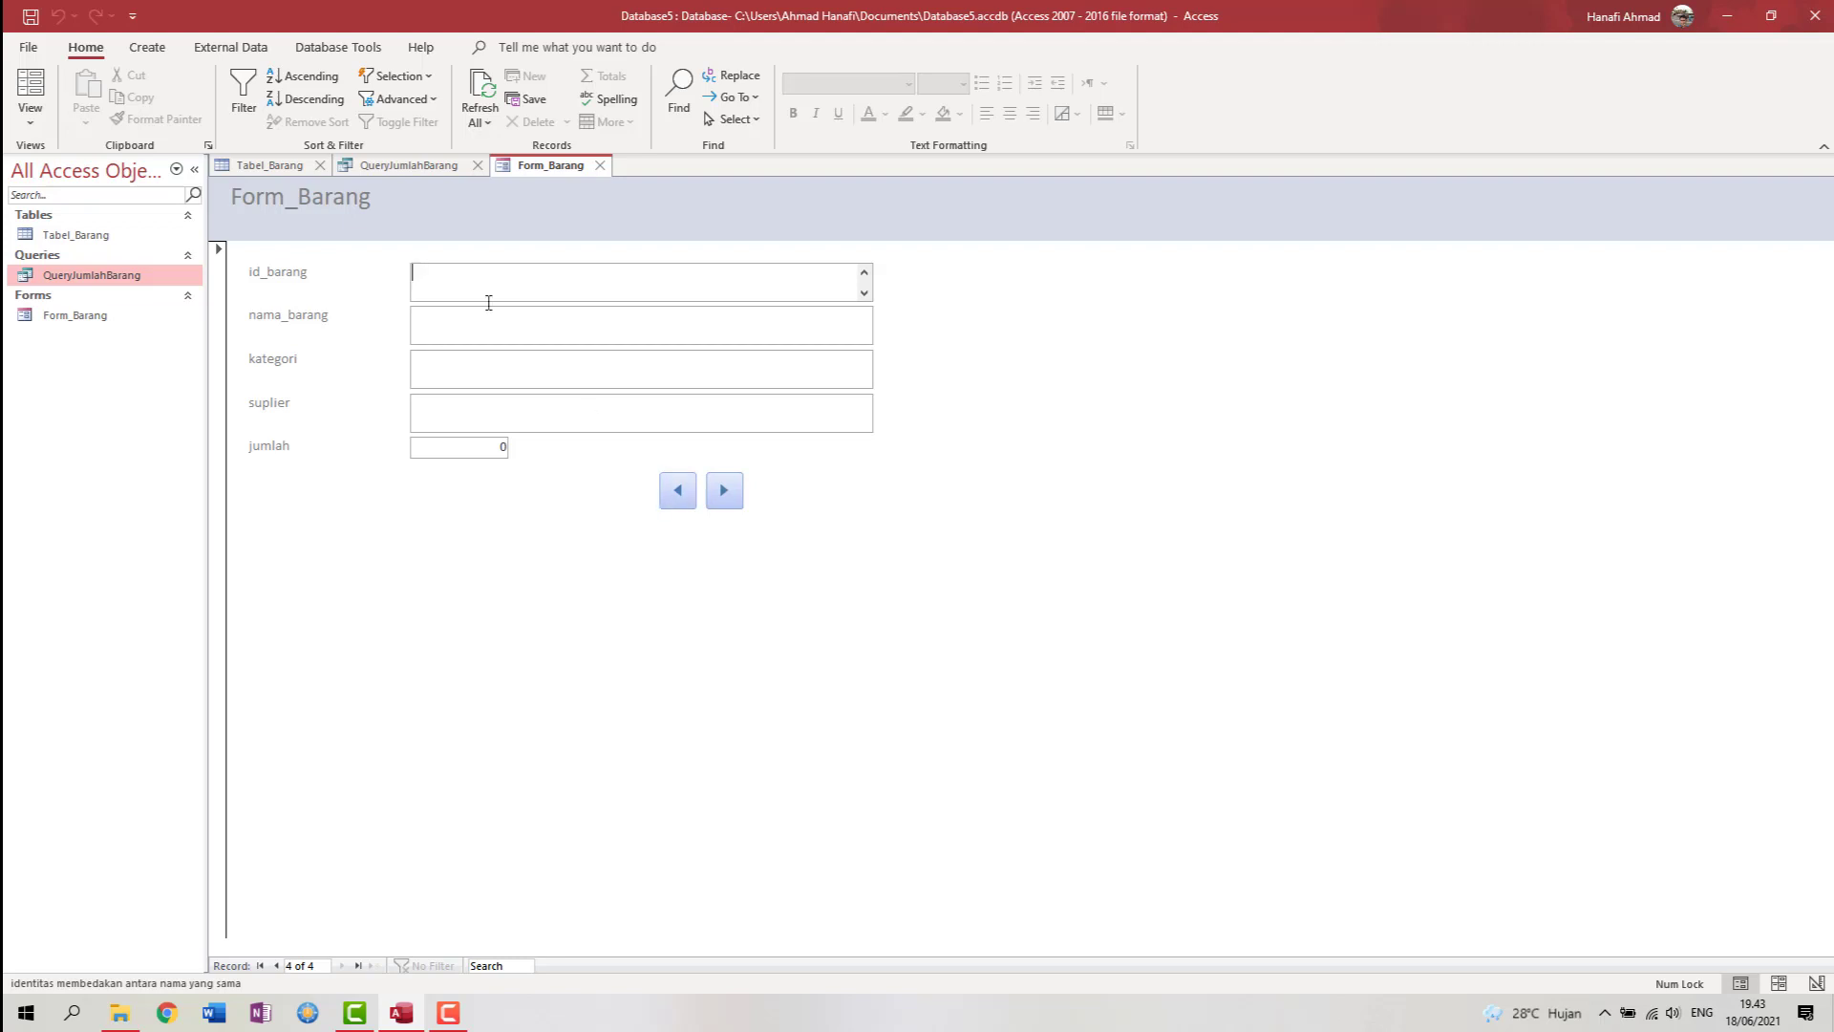
left_click(675, 485)
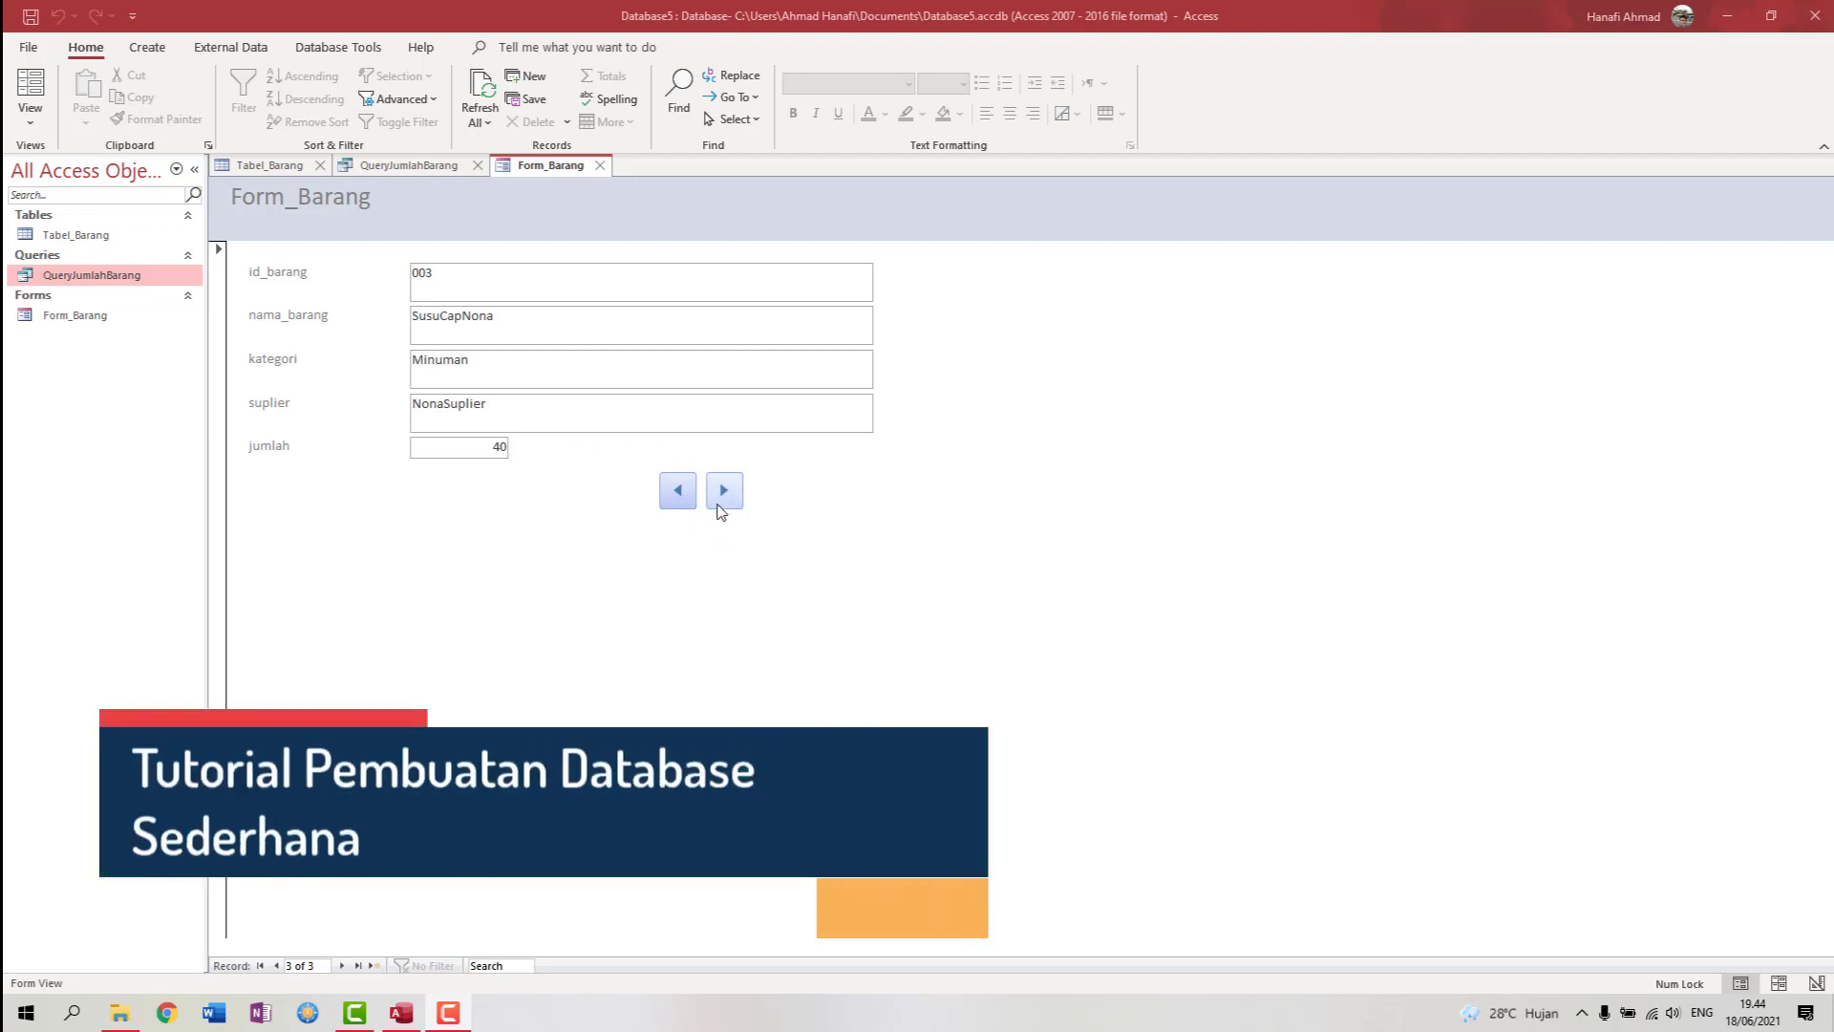
left_click(724, 490)
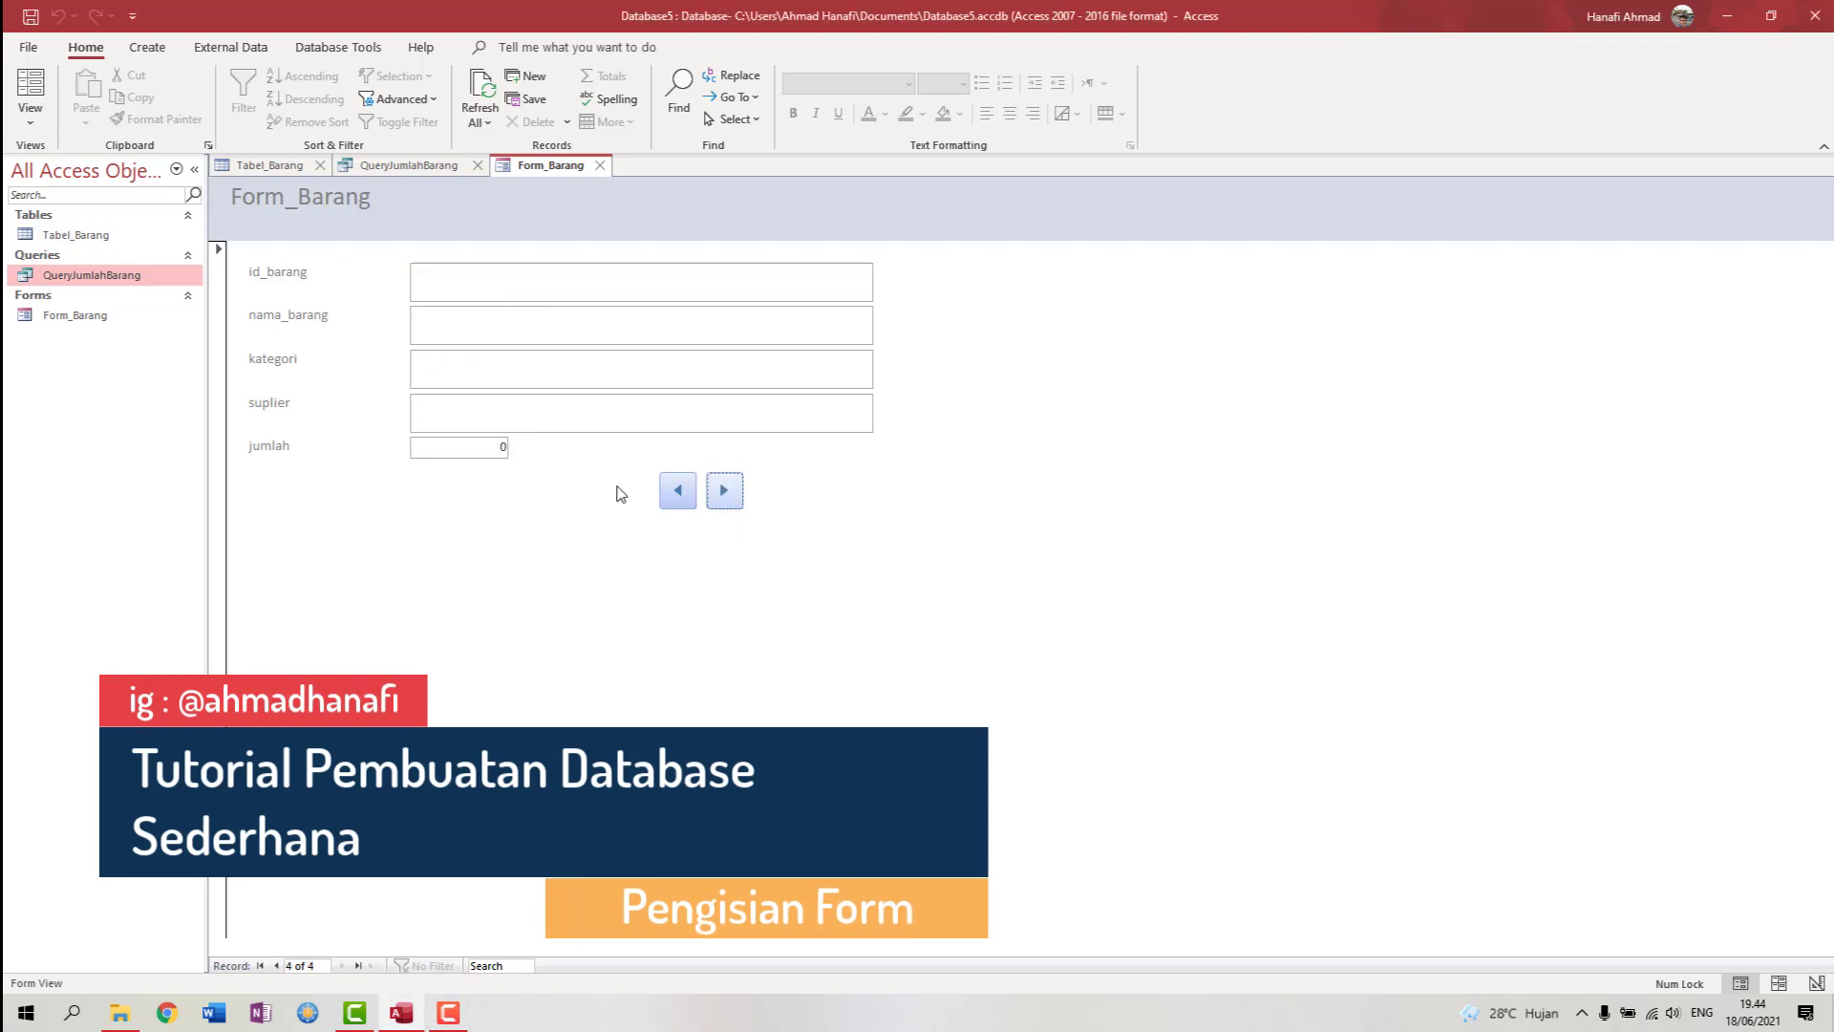
left_click(694, 500)
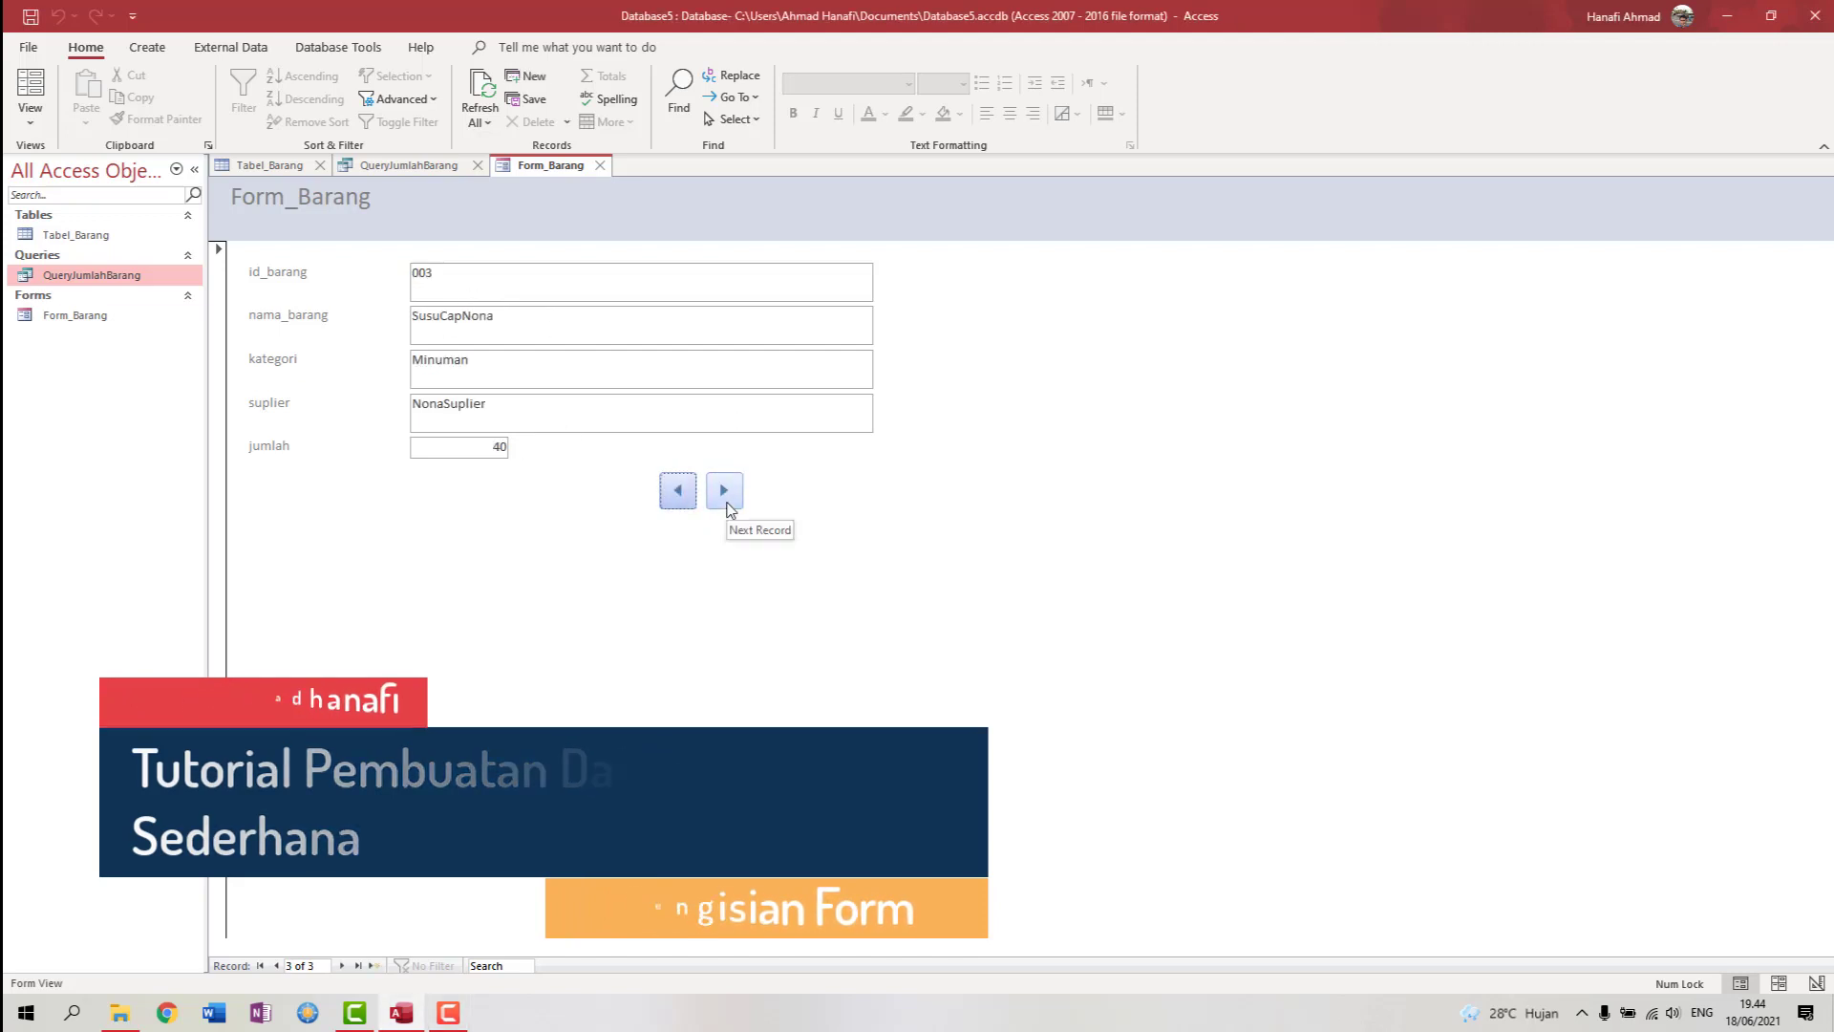
- Go to a blank new record and enter id_barang 004 and nama_barang ShampoSampi
left_click(727, 505)
left_click(685, 282)
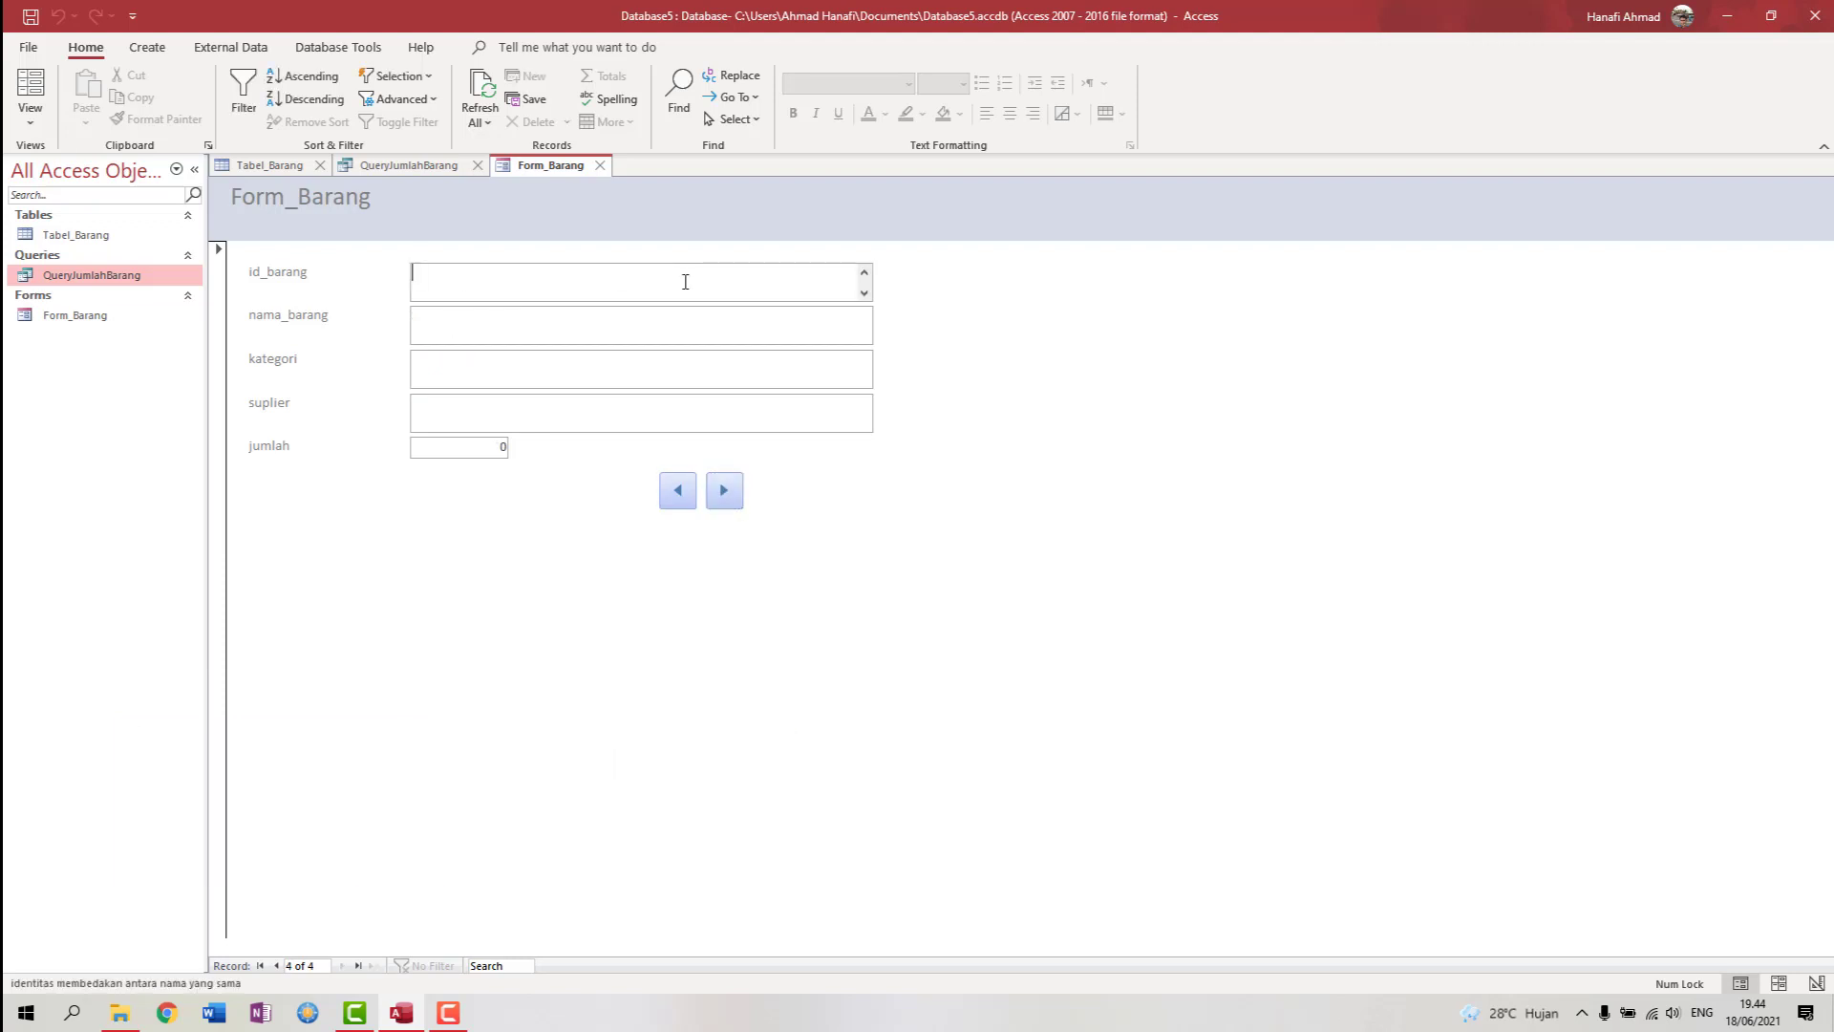
type("004")
key("Tab")
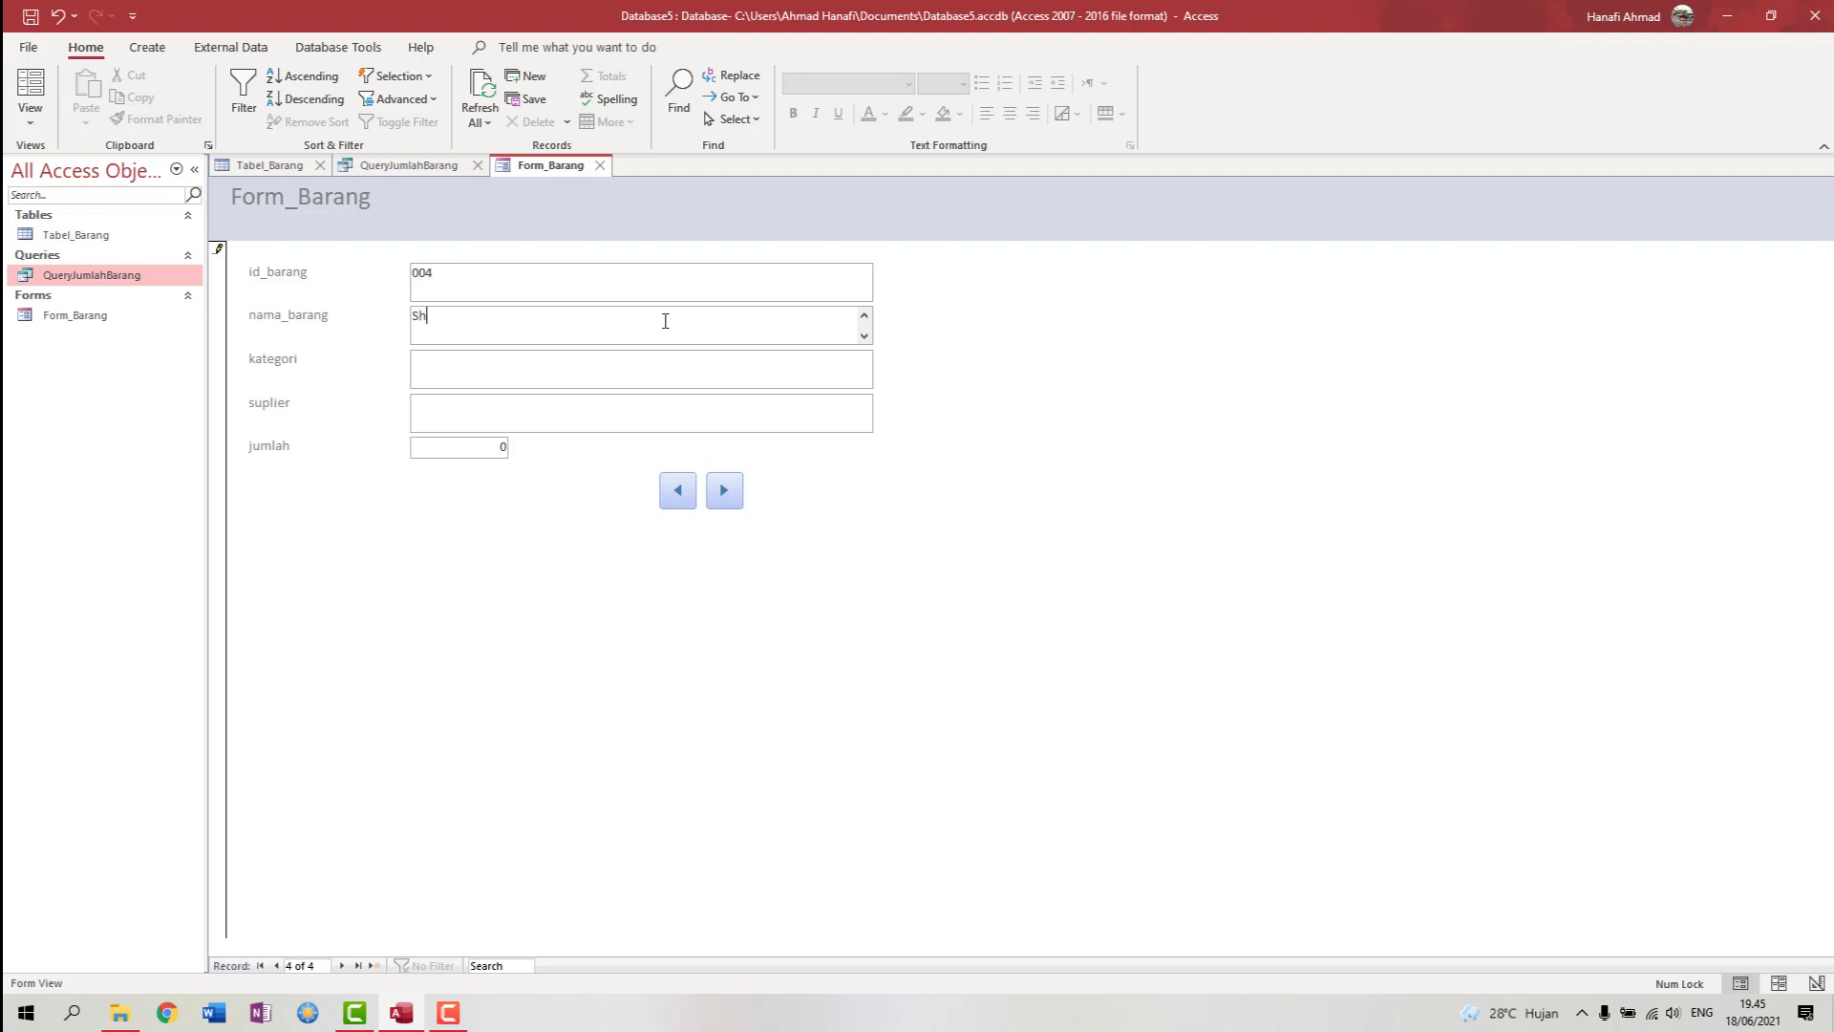
type("pp")
key("BackSpace")
key("BackSpace")
type("i")
key("Tab")
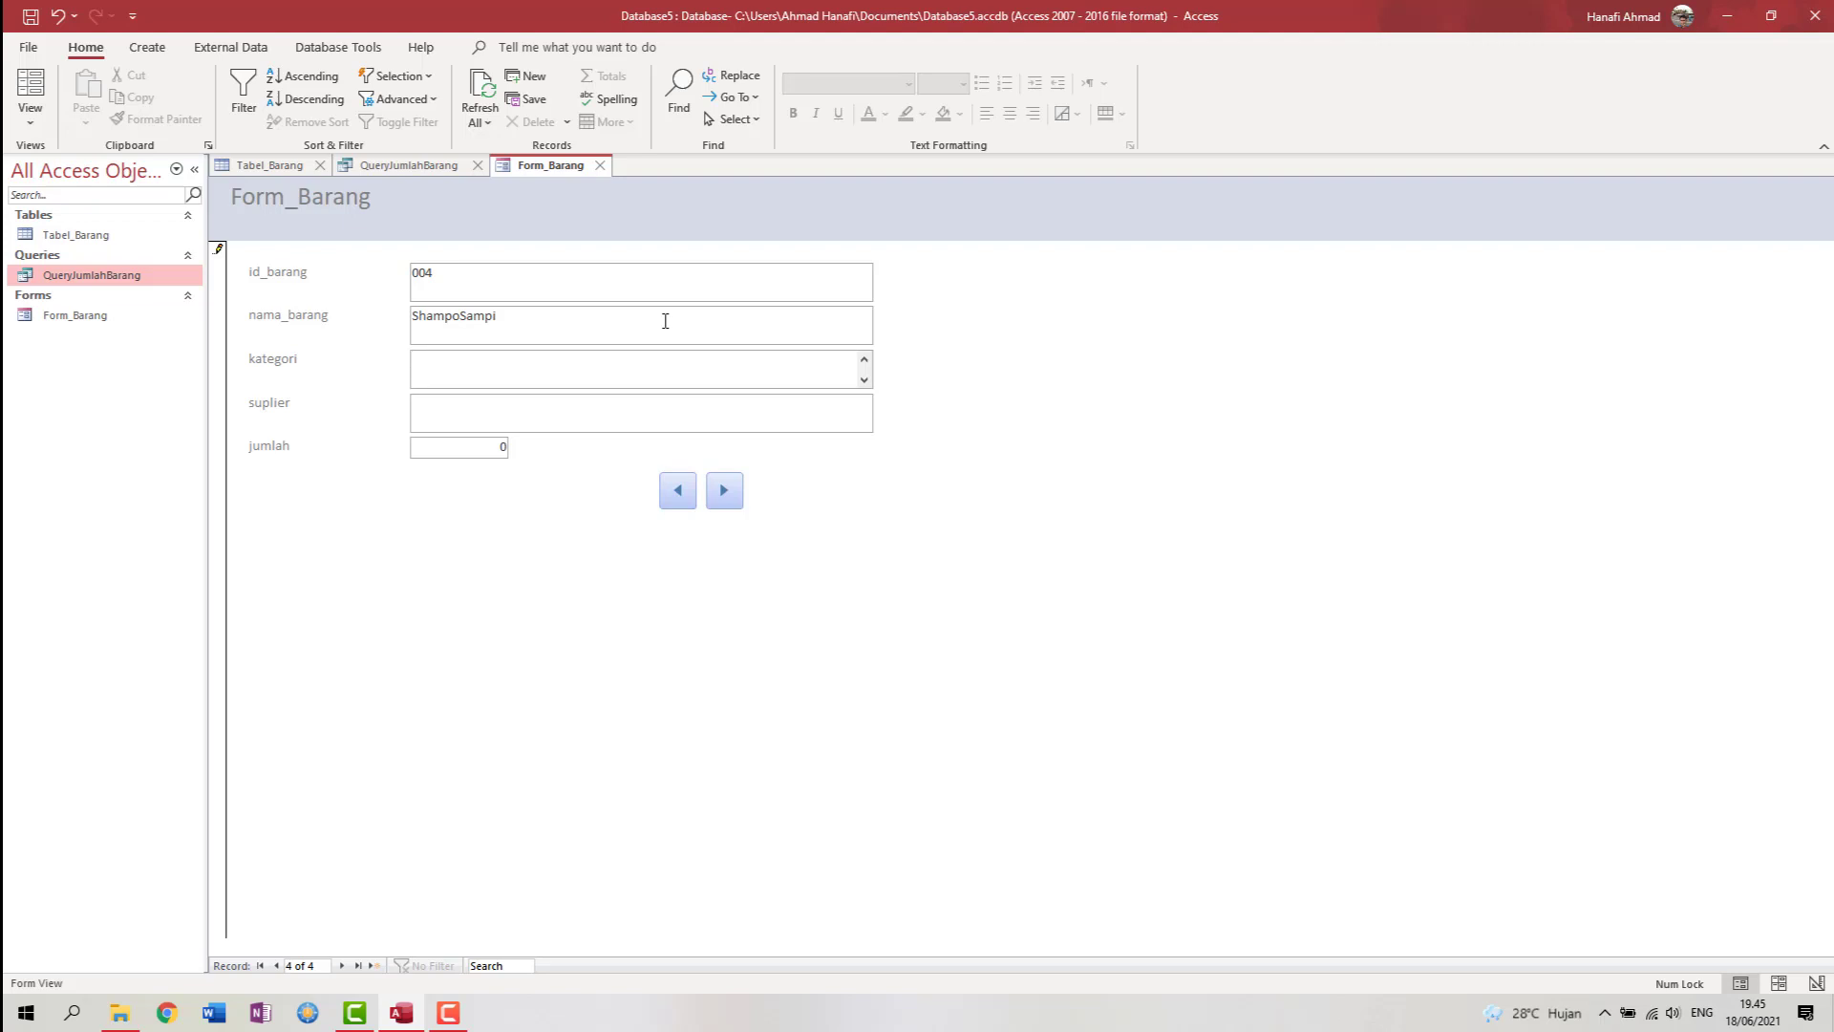
- Fill in kategori Rumah Tangga, suplier sampisuplier and jumlah 5, and advance to the following blank record
type("Rumah Tangg")
key("Caps_Lock")
type("A")
key("Caps_Lock")
key("Tab")
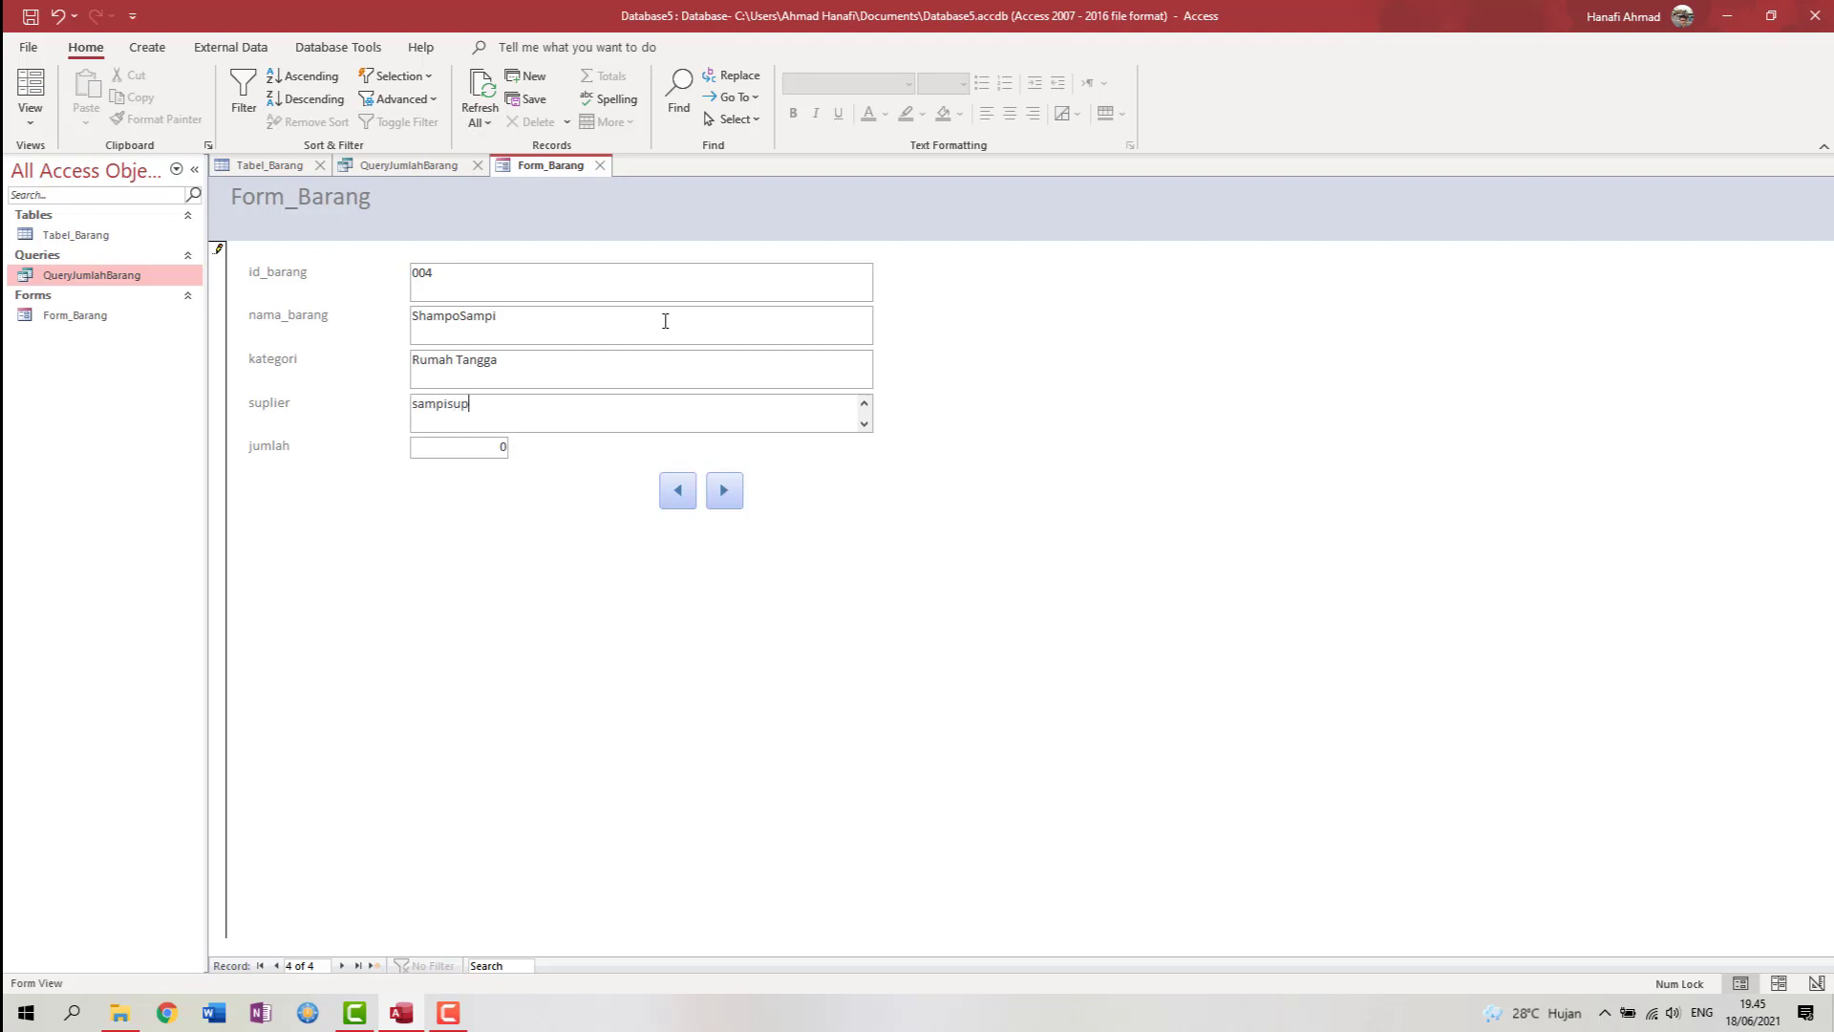
key("Tab")
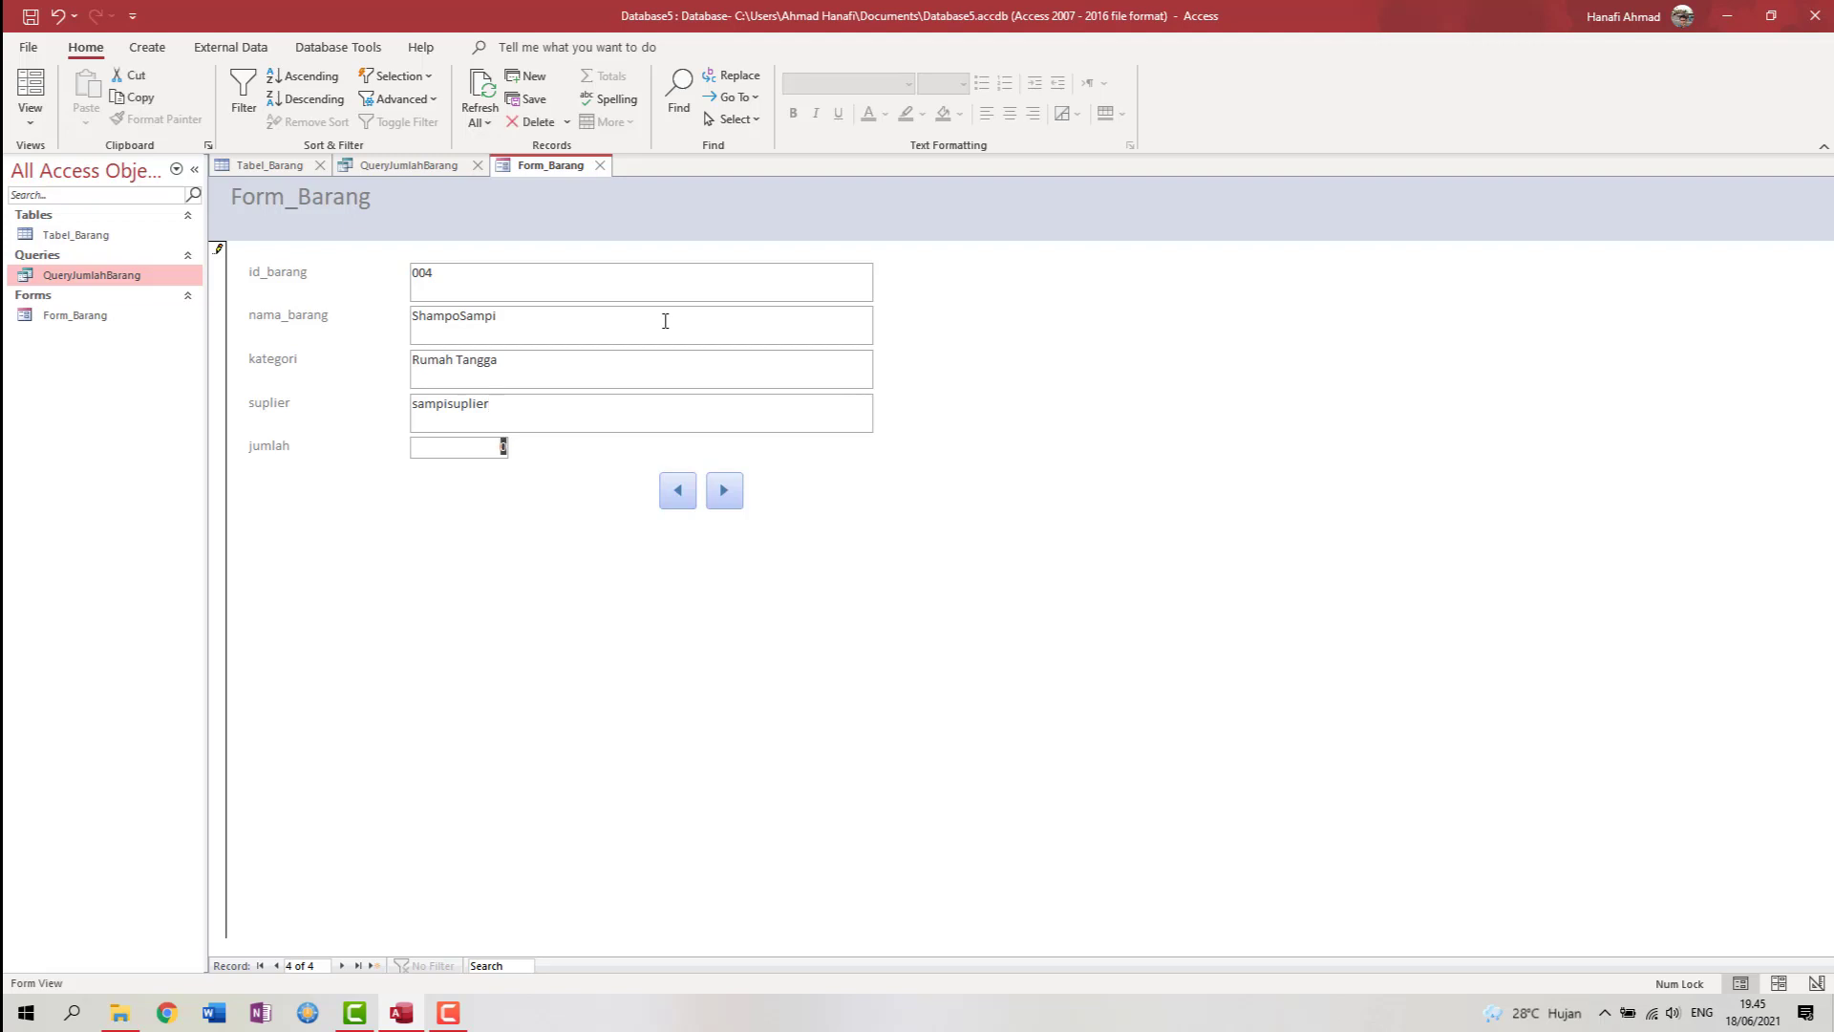
type("5")
left_click(724, 491)
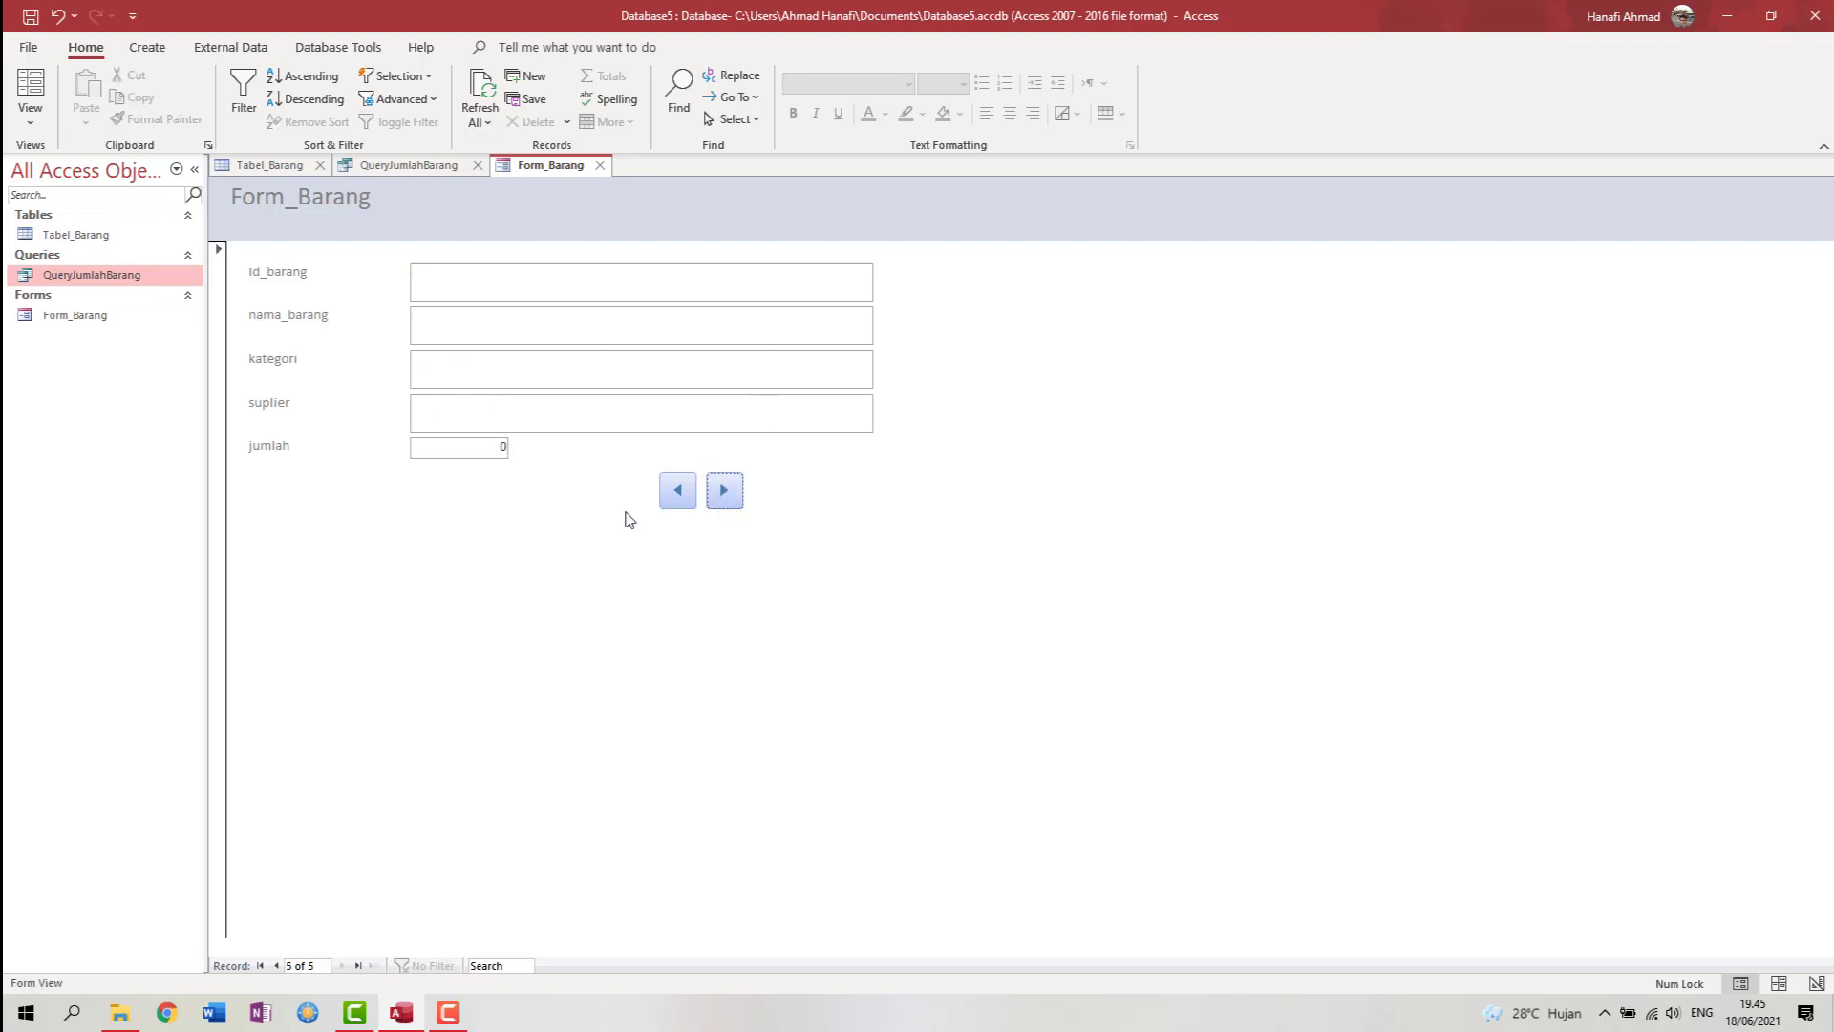
- Return to the ShampoSampi record in the form and step between it and the neighbouring record
left_click(673, 503)
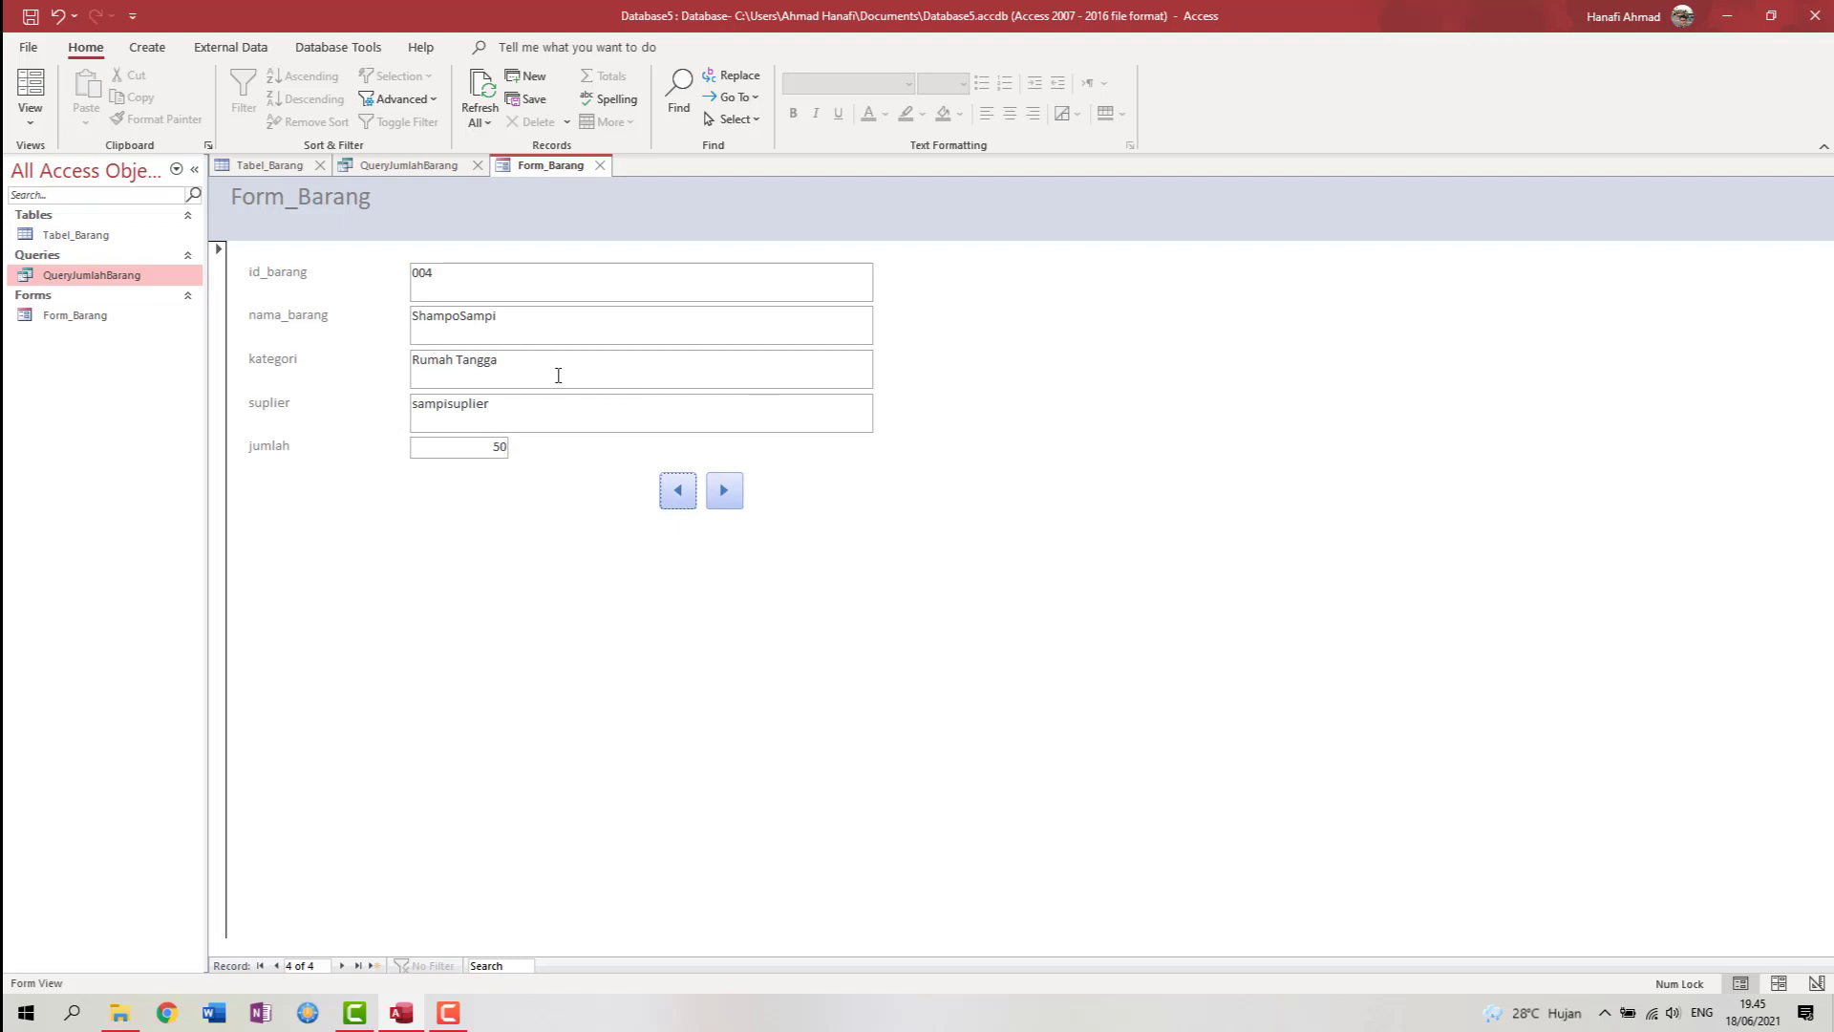
left_click(681, 494)
left_click(736, 506)
- Close and reopen Tabel_Barang to refresh it, and check the row for item 004
double_click(91, 241)
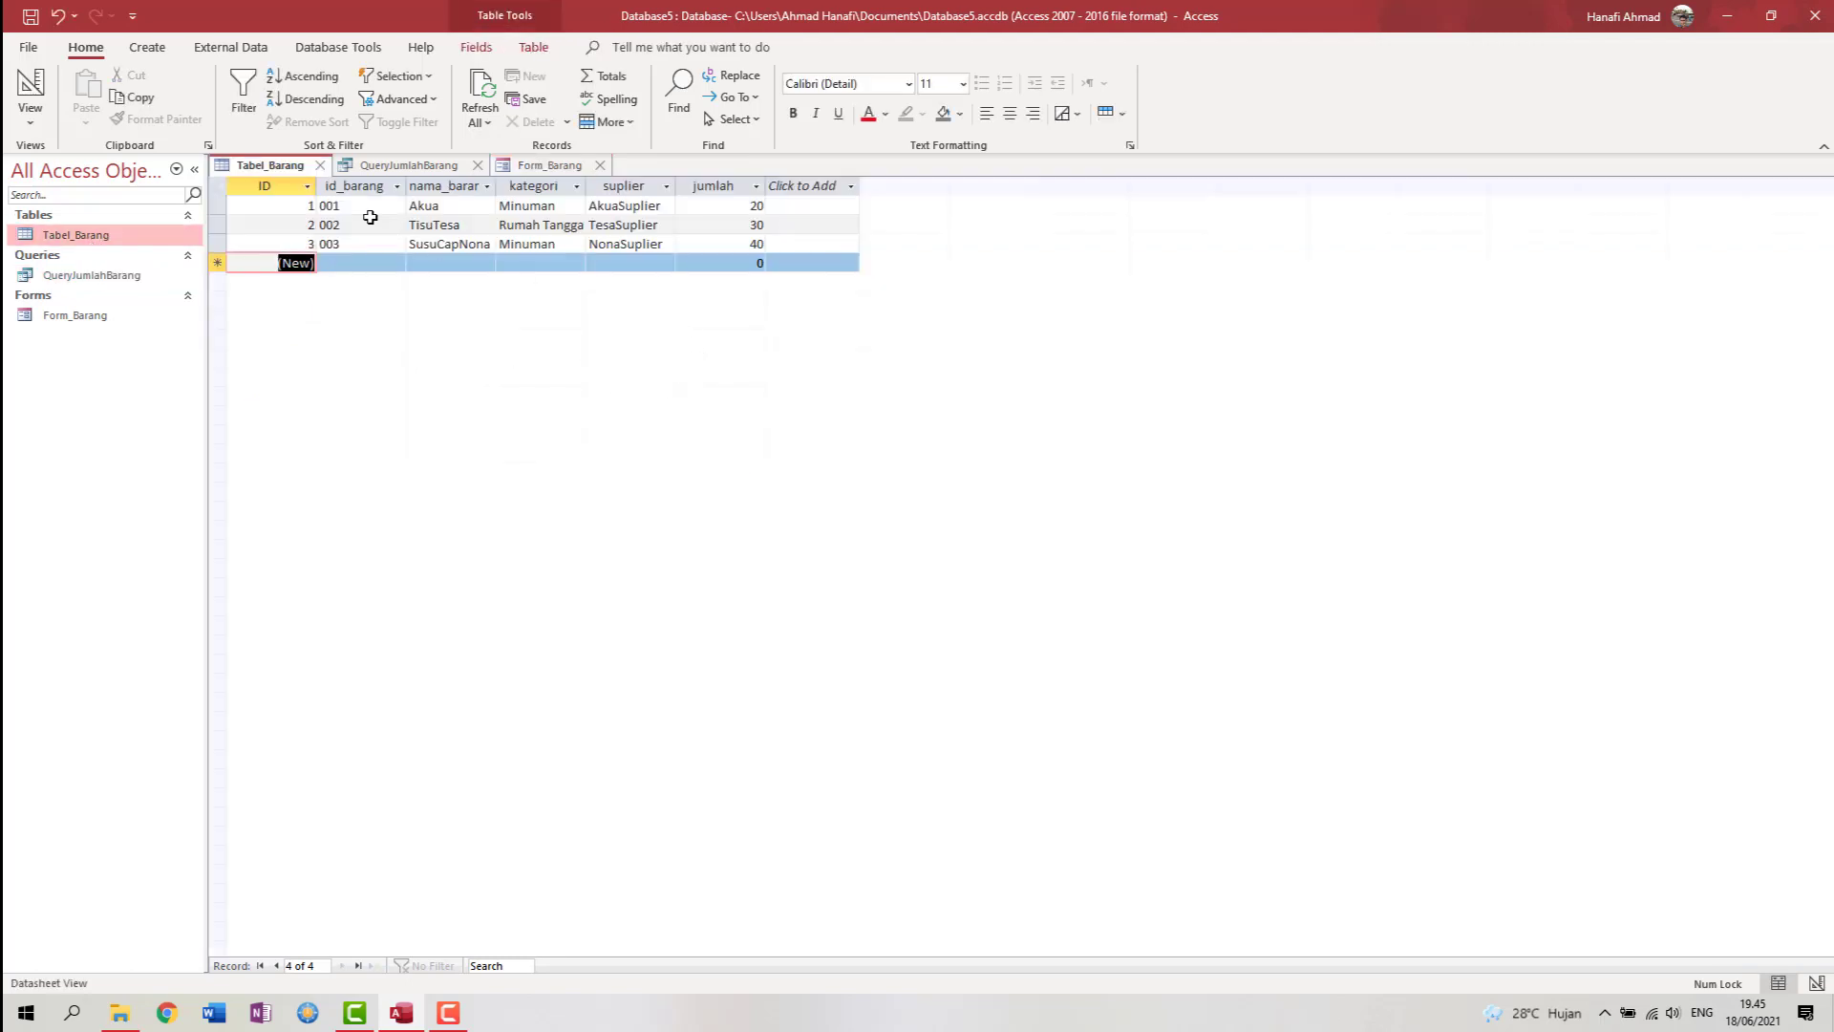
left_click(322, 167)
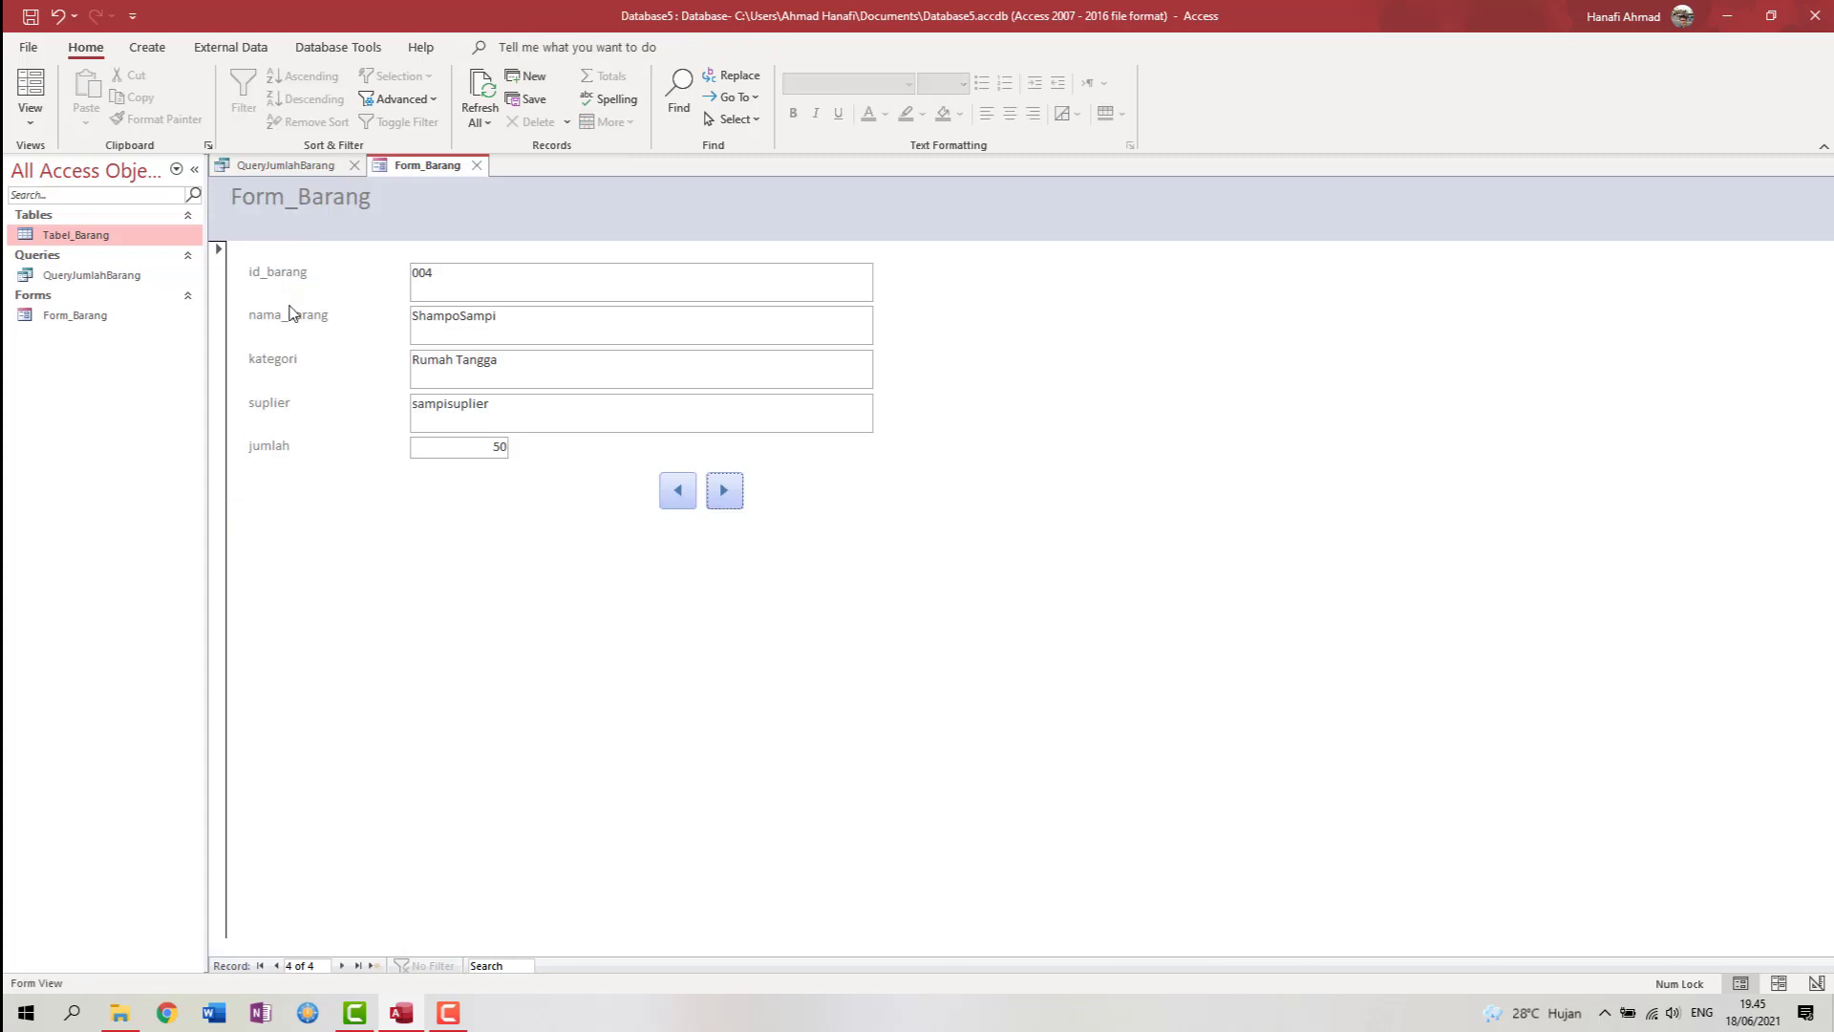
double_click(74, 237)
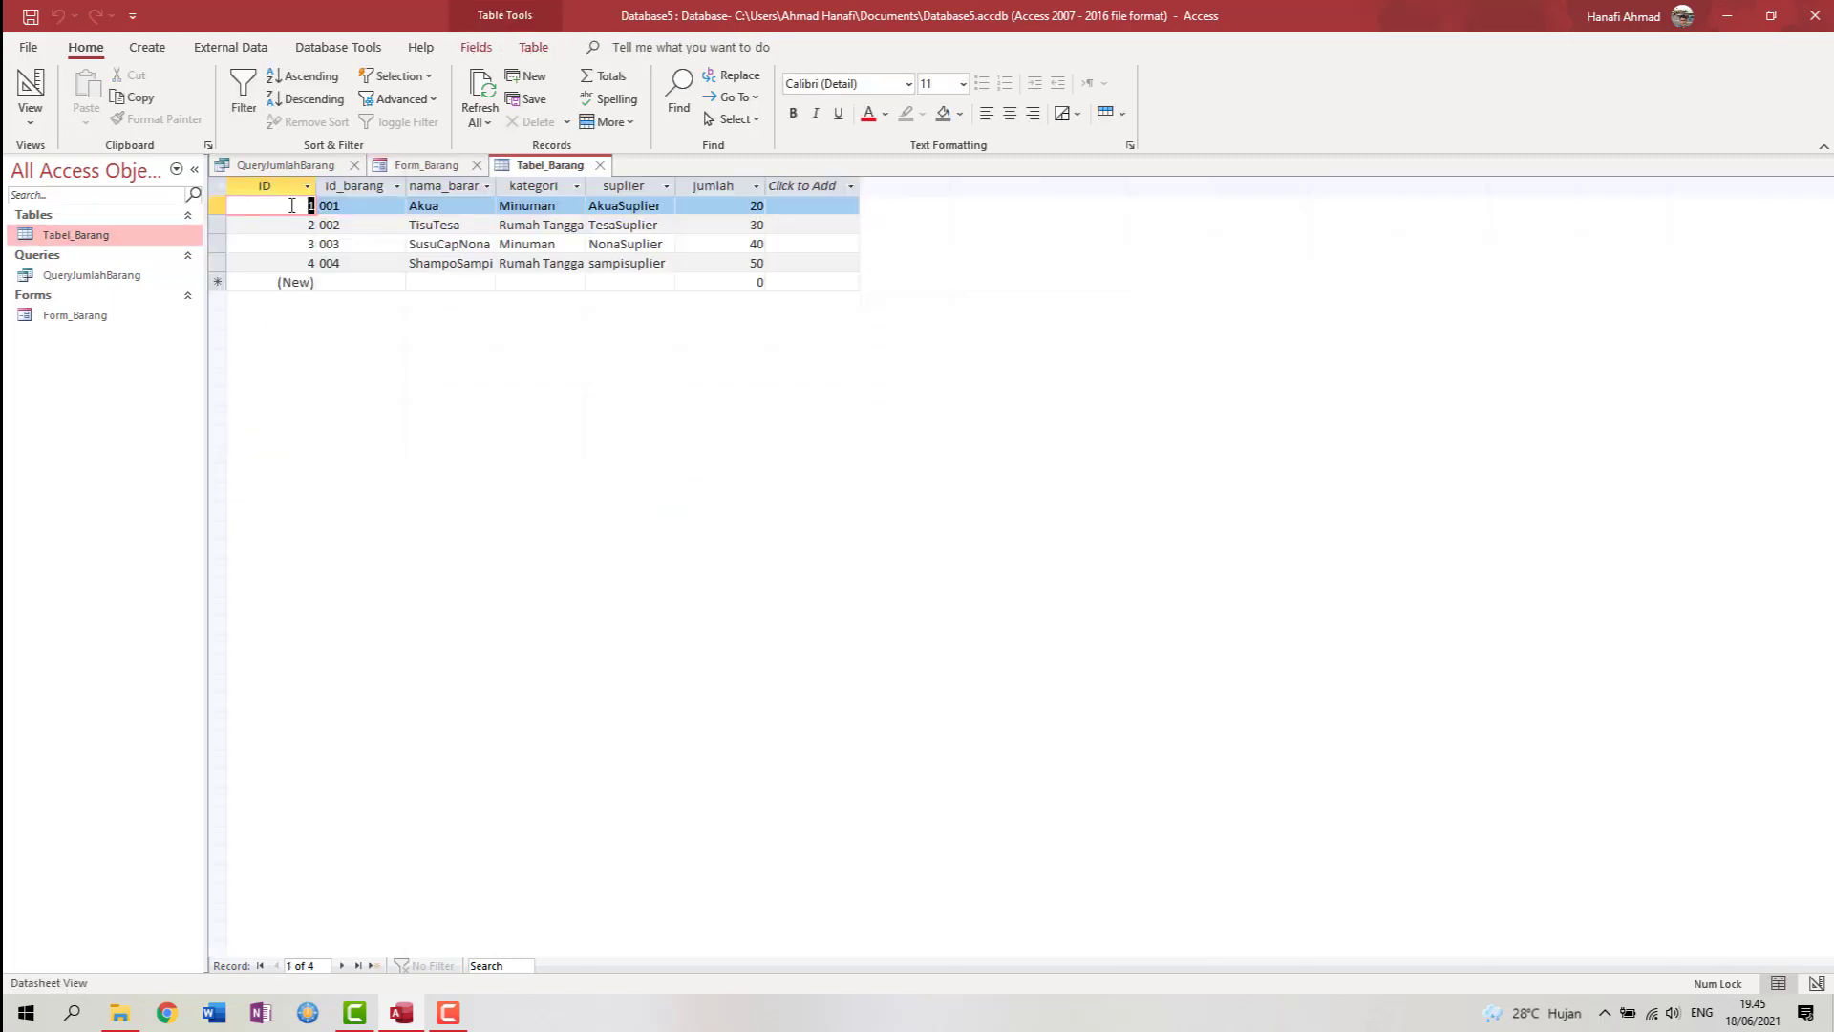
left_click(441, 264)
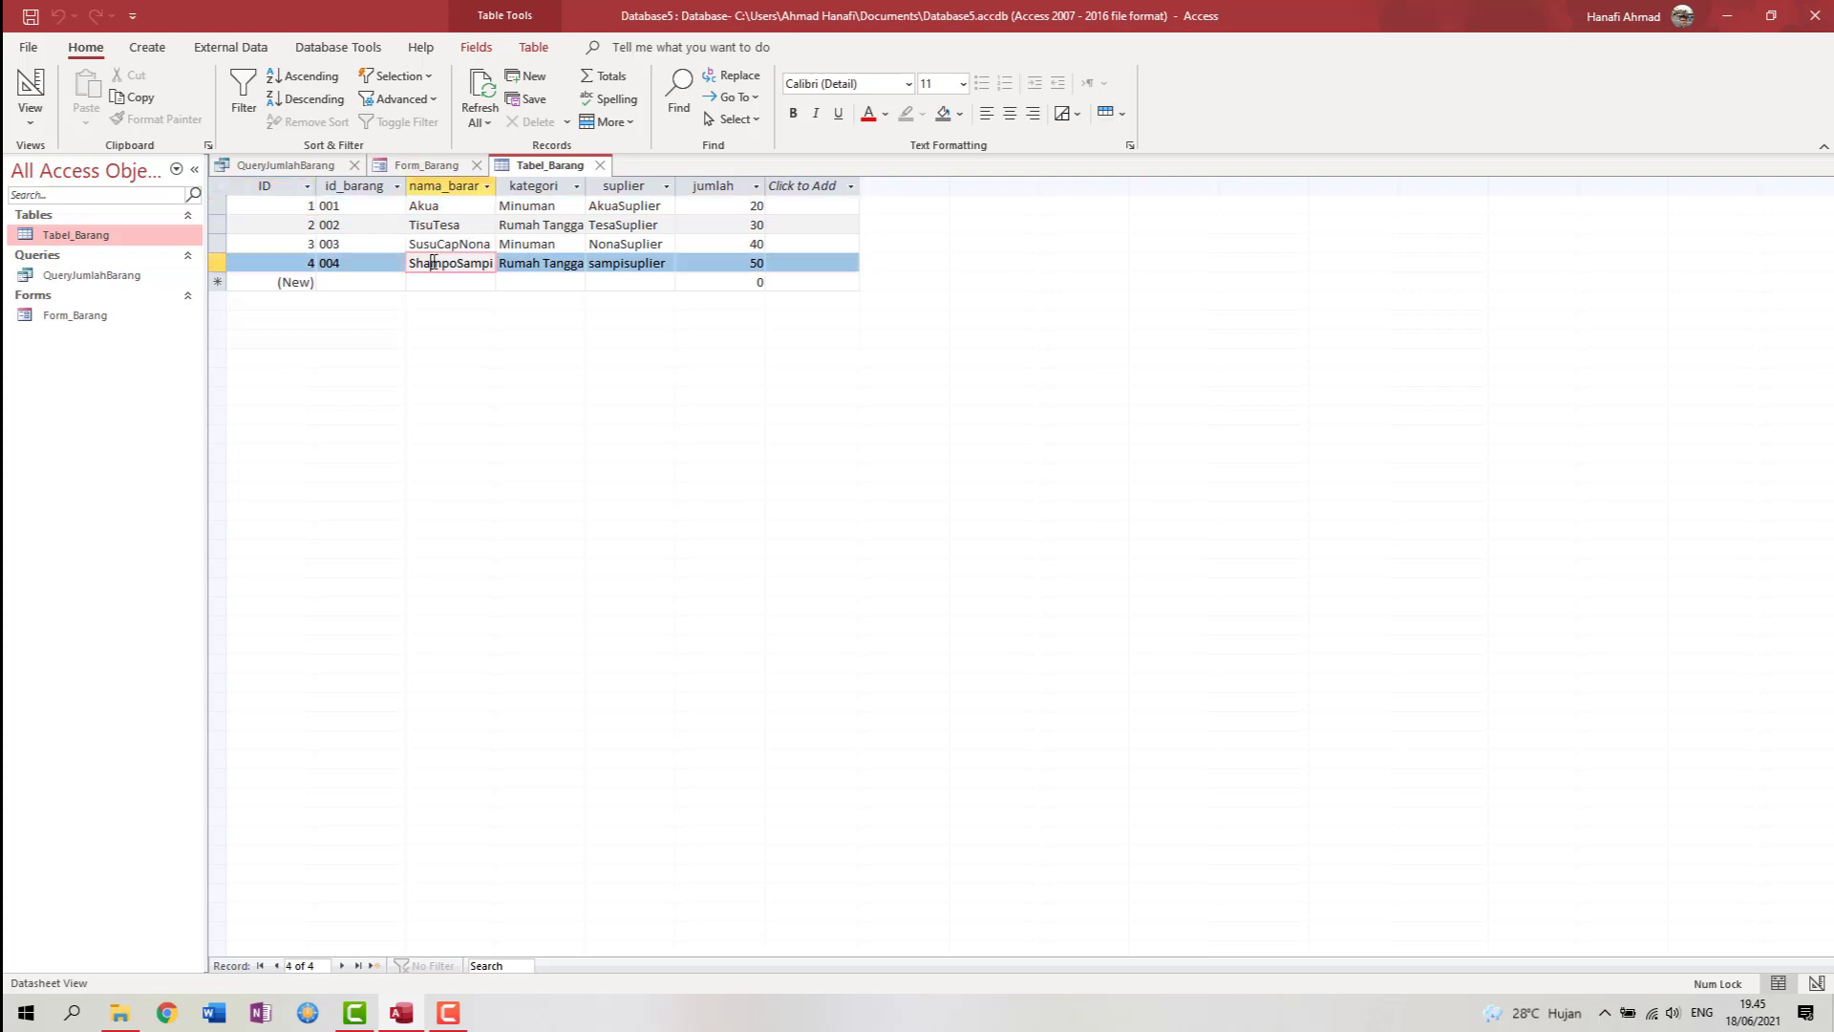
- Close and reopen QueryJumlahBarang to check that its item list includes the new record
left_click(113, 276)
double_click(95, 275)
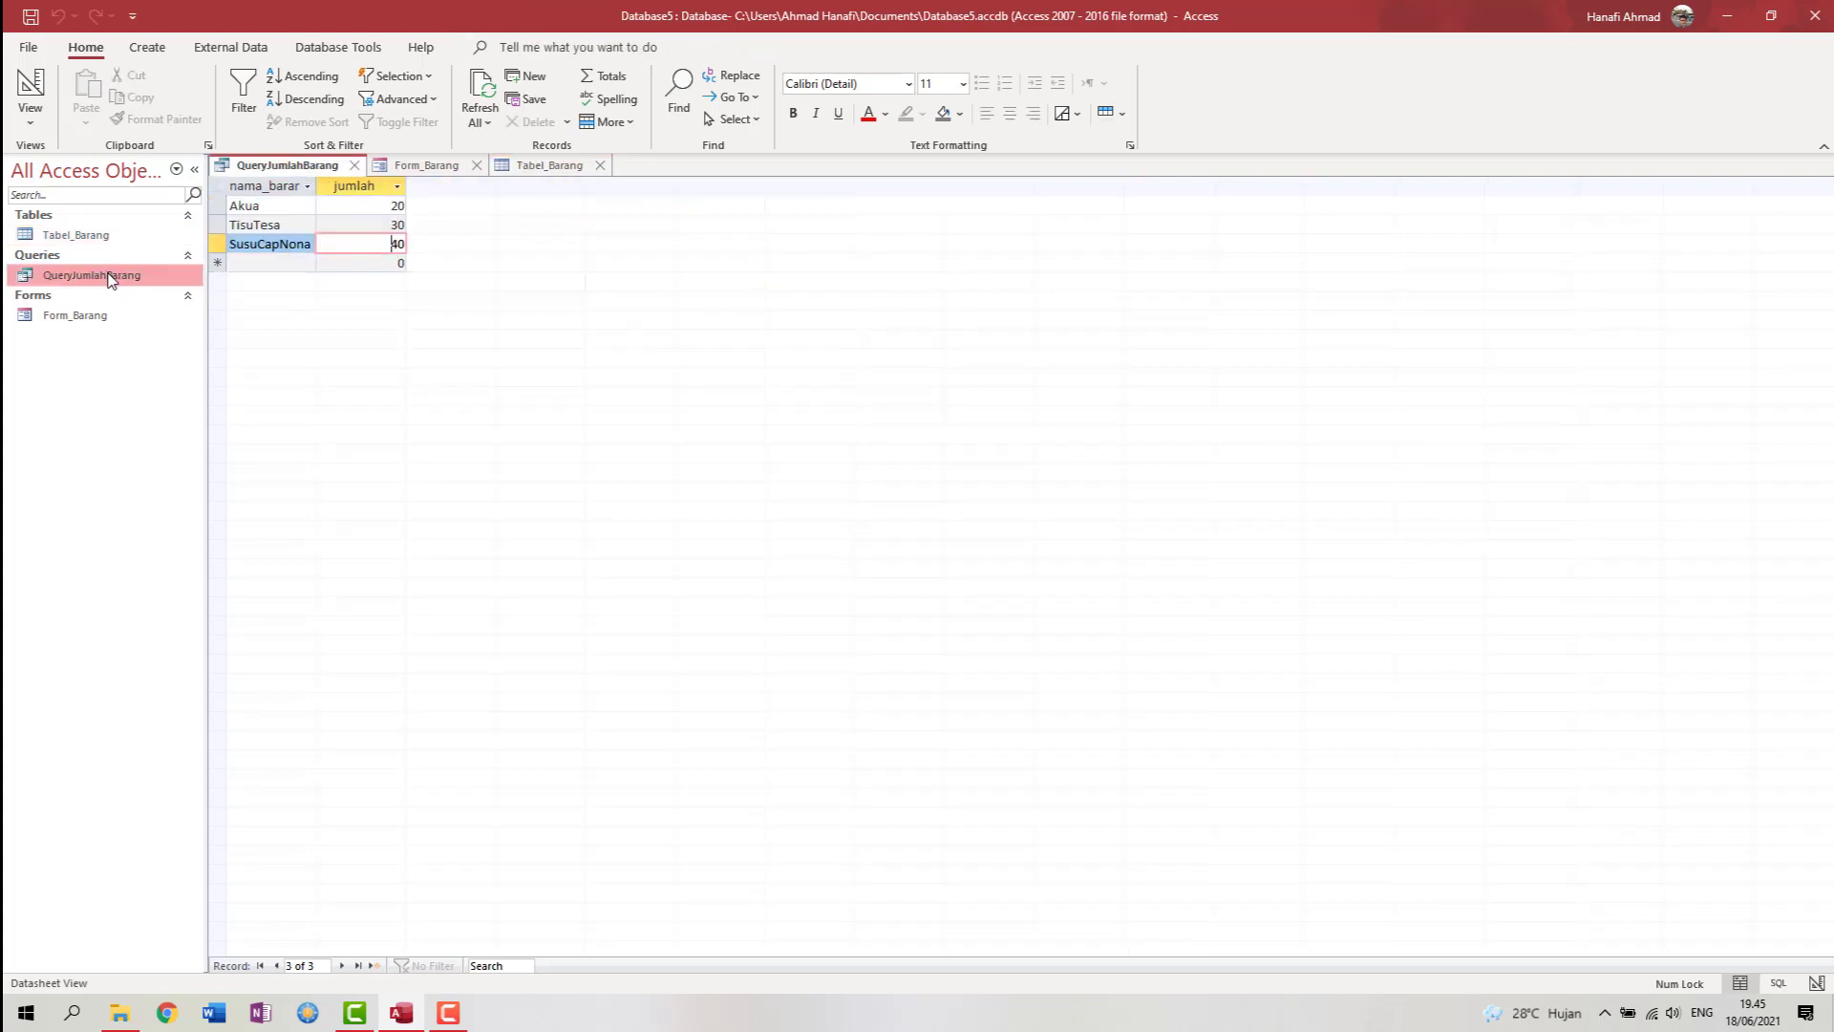
left_click(354, 164)
double_click(131, 274)
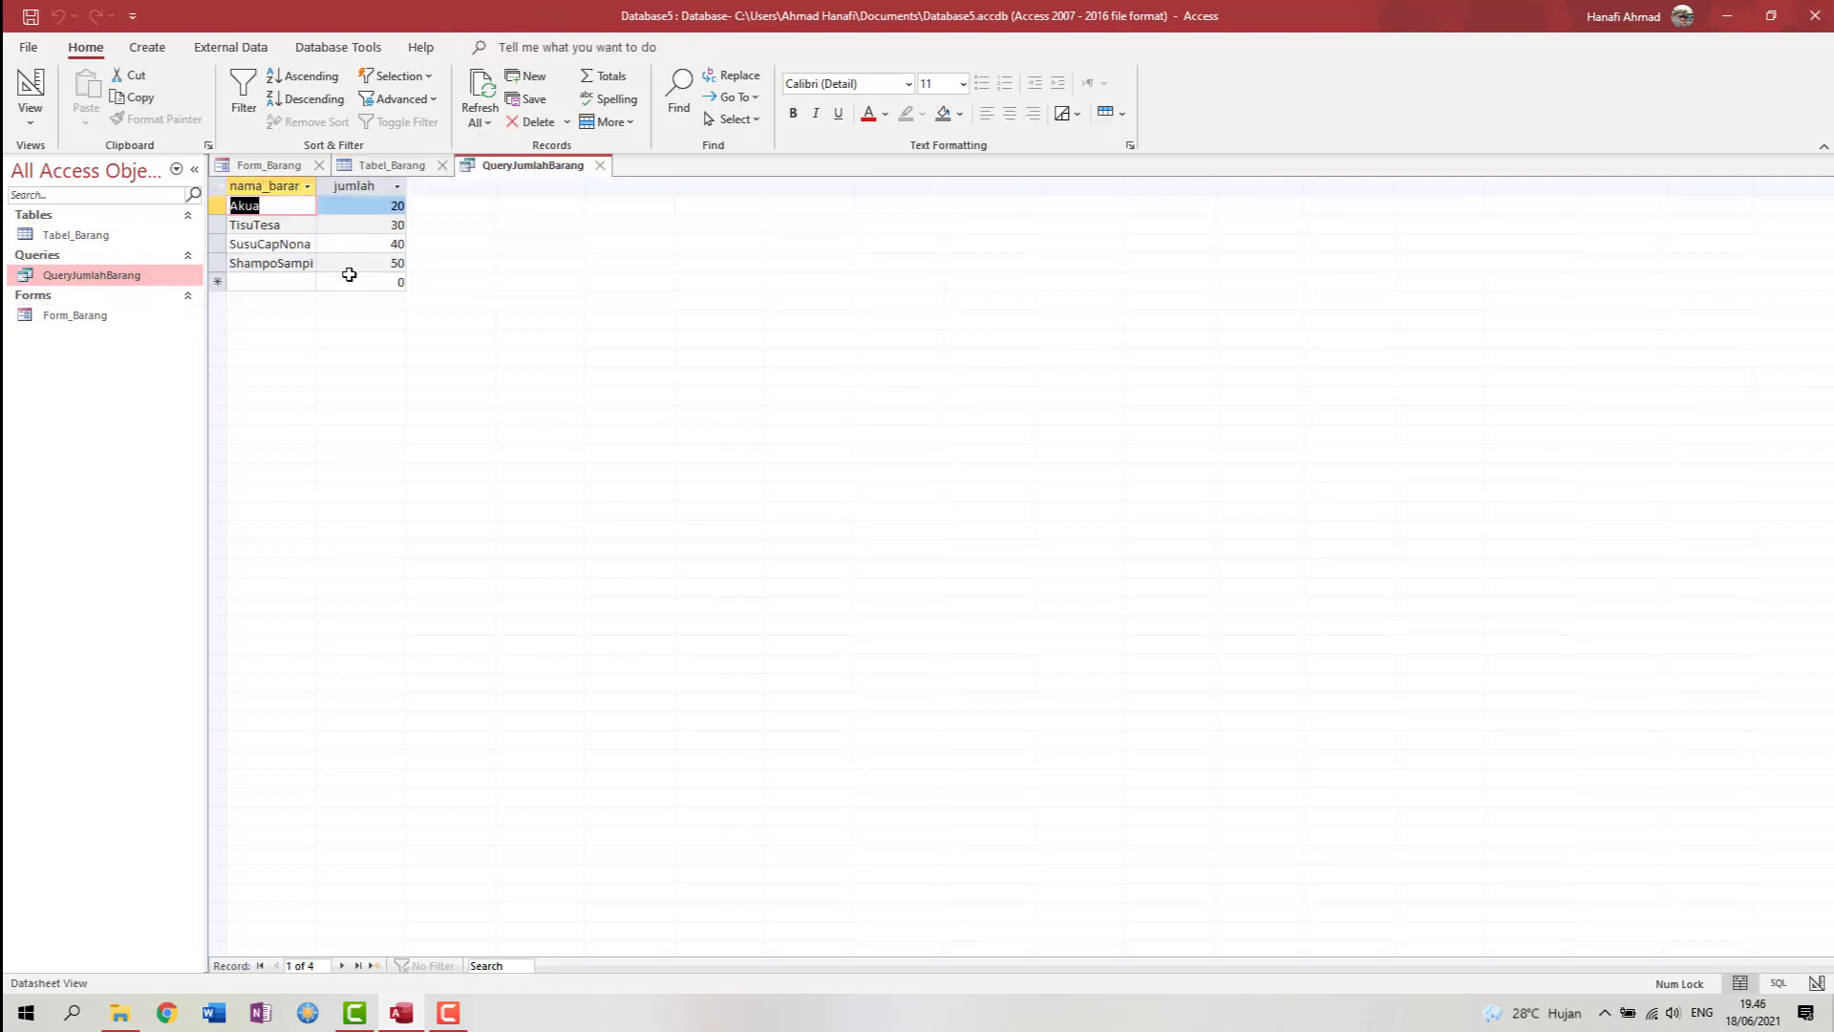
- Return to Form_Barang, start the Report Wizard and look over the available fields of Tabel_Barang
double_click(112, 314)
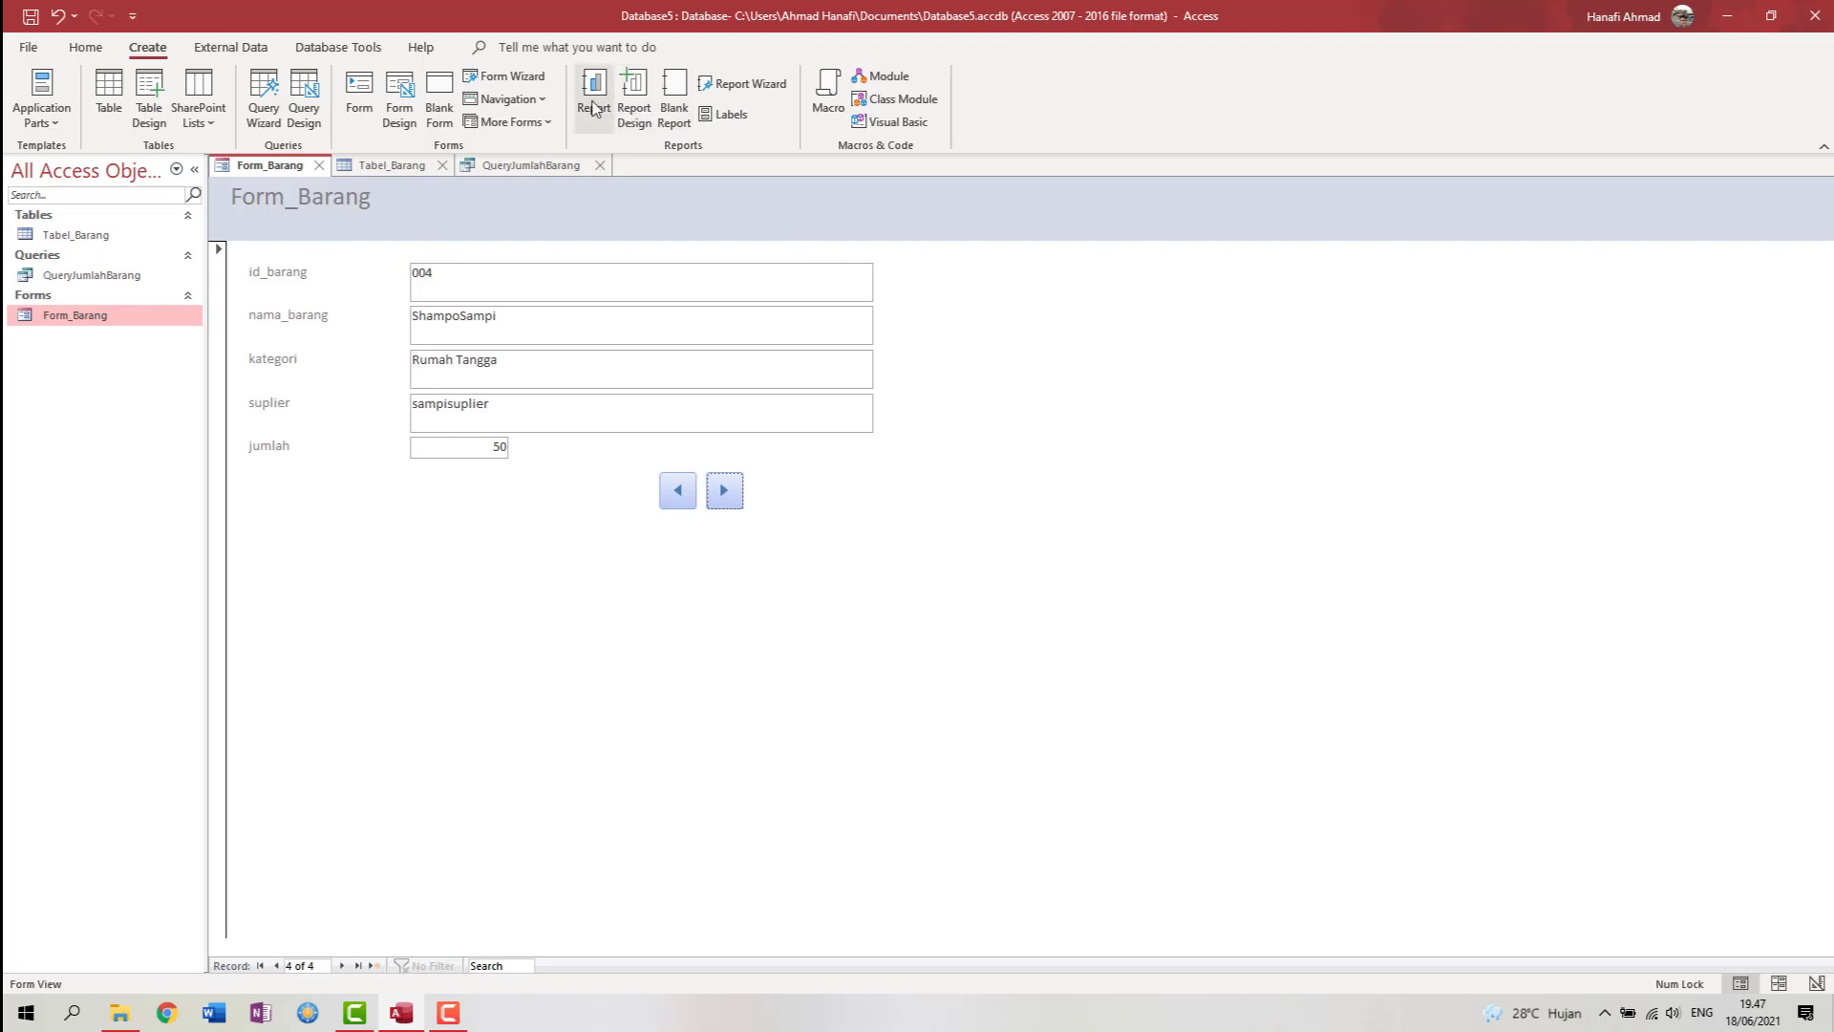
left_click(740, 93)
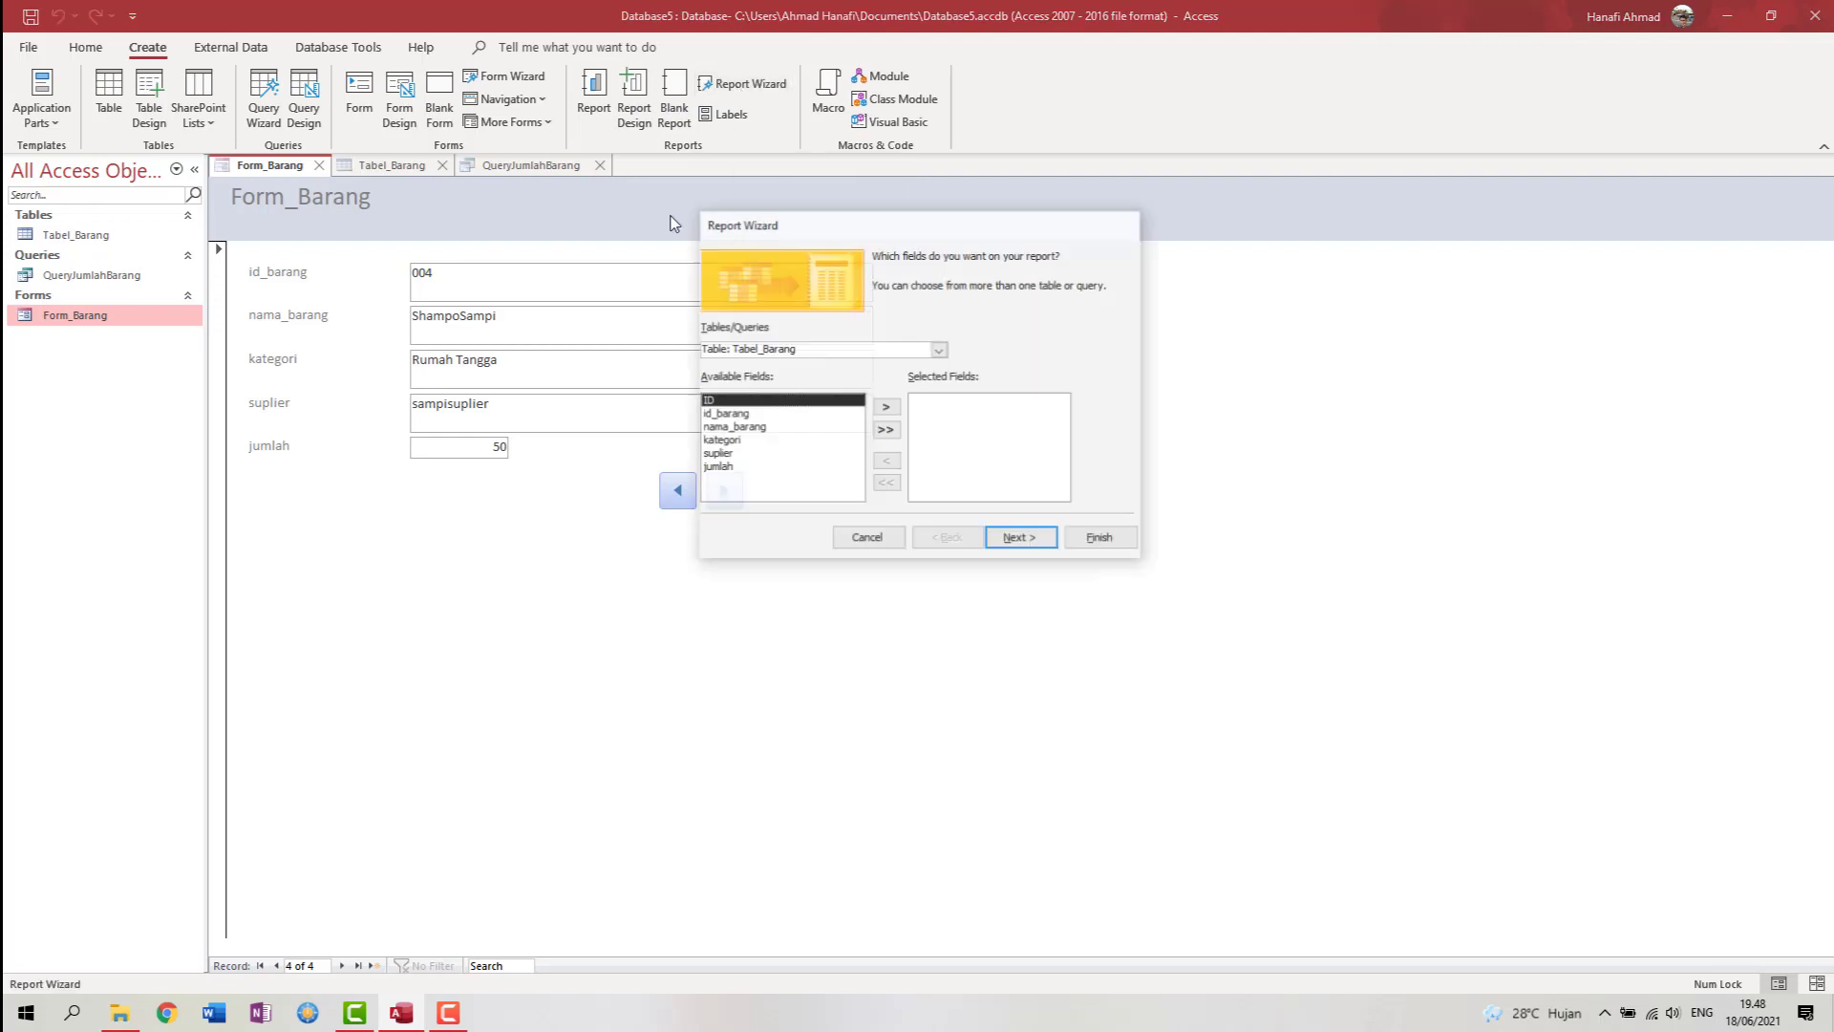
left_click(737, 414)
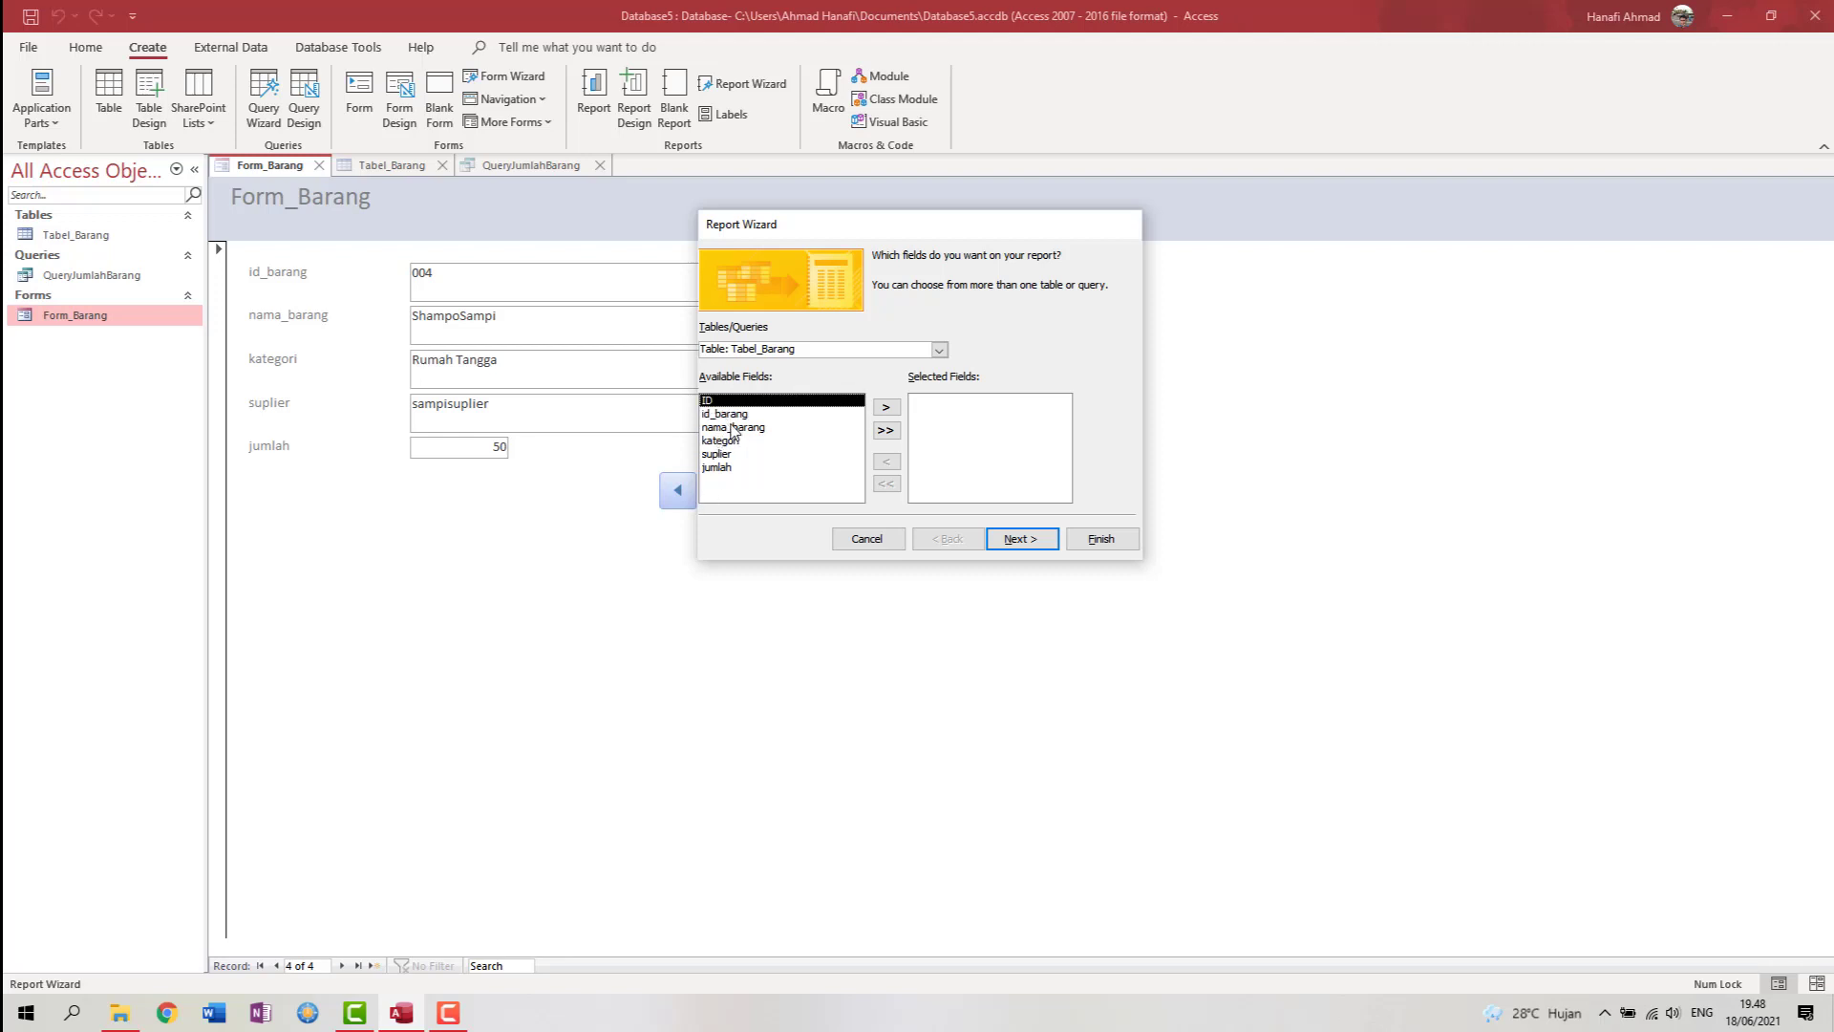
left_click(733, 431)
left_click(736, 441)
left_click(738, 454)
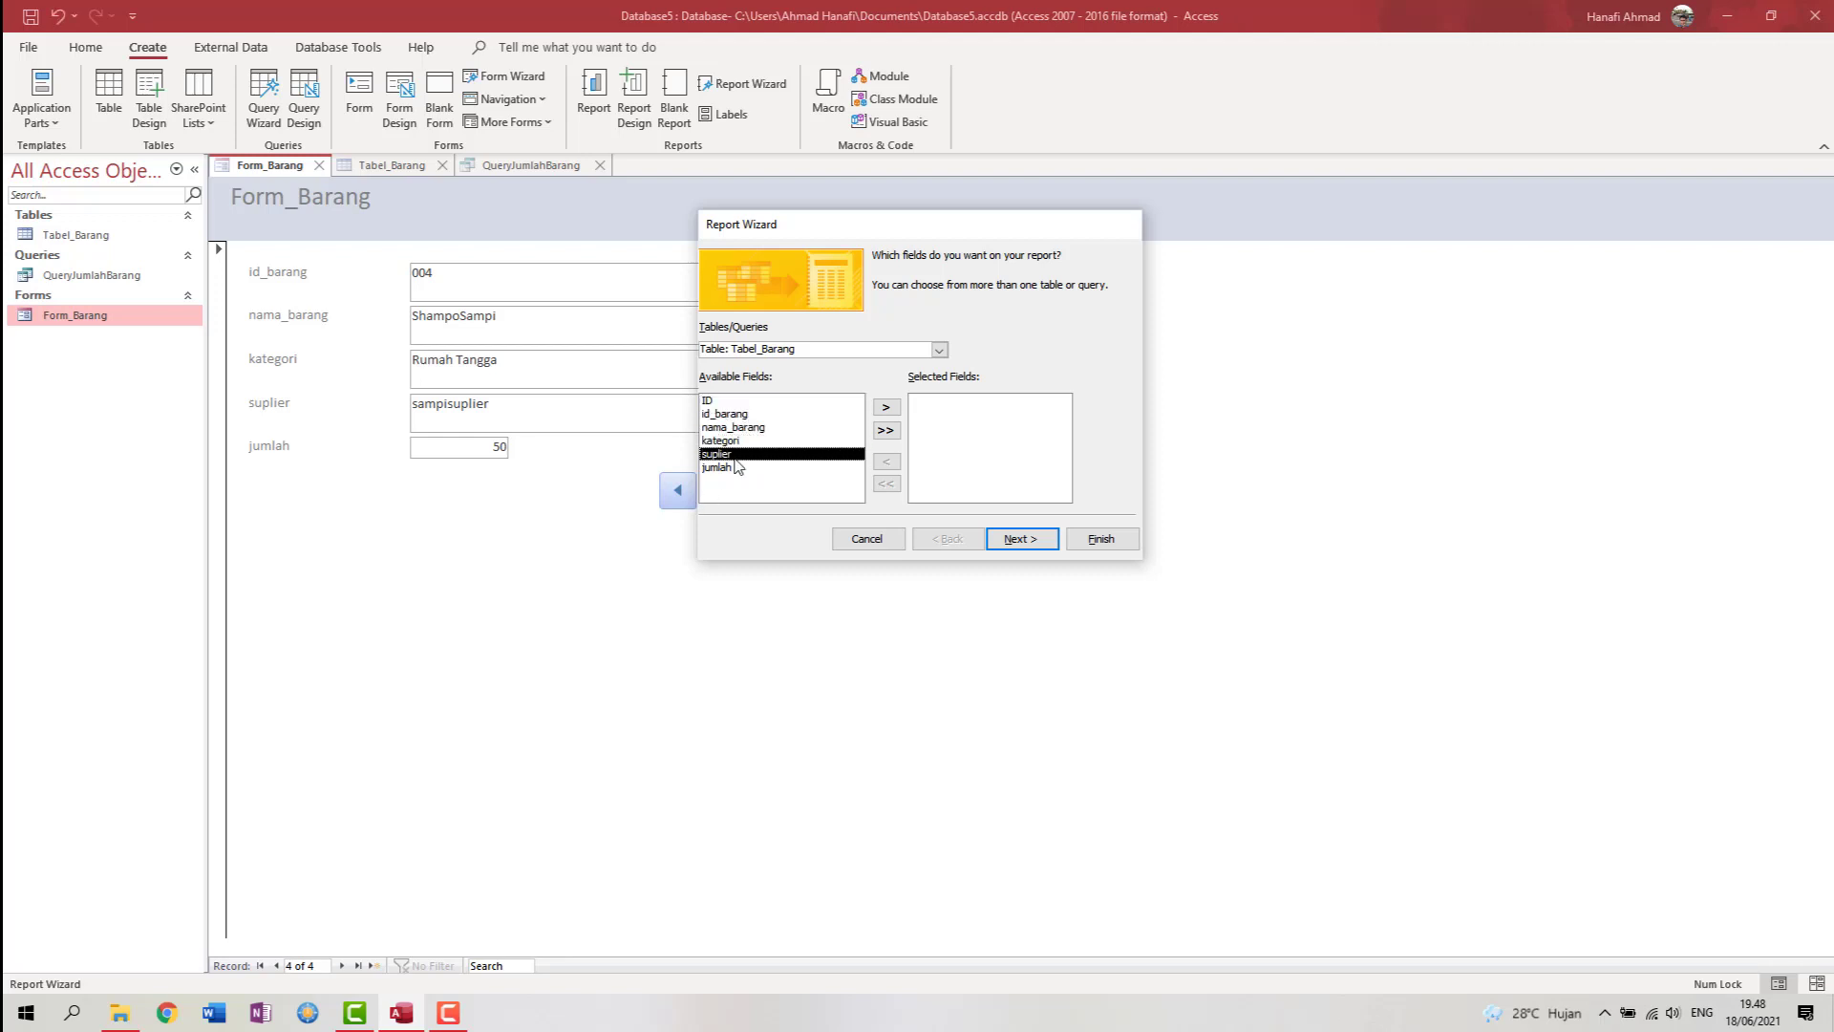
left_click(739, 468)
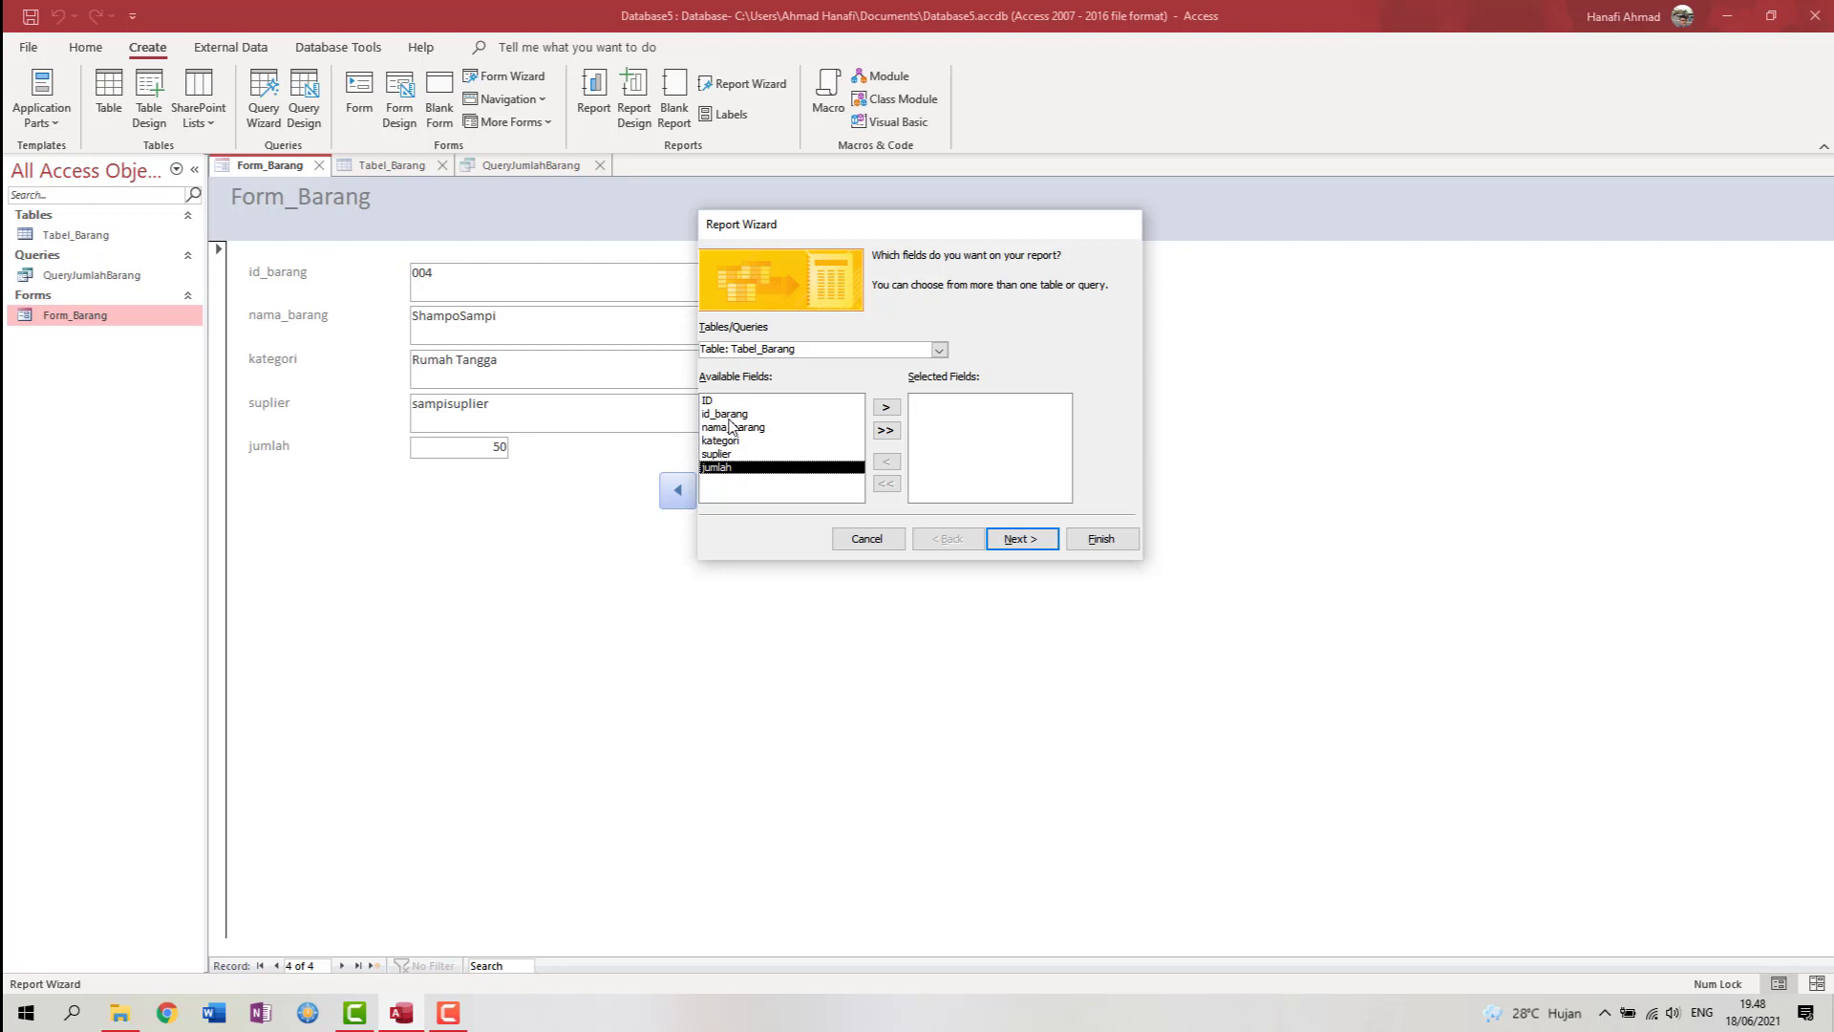
- Add nama_barang, kategori, suplier and jumlah to the report's selected fields and continue to the grouping levels
left_click(736, 429)
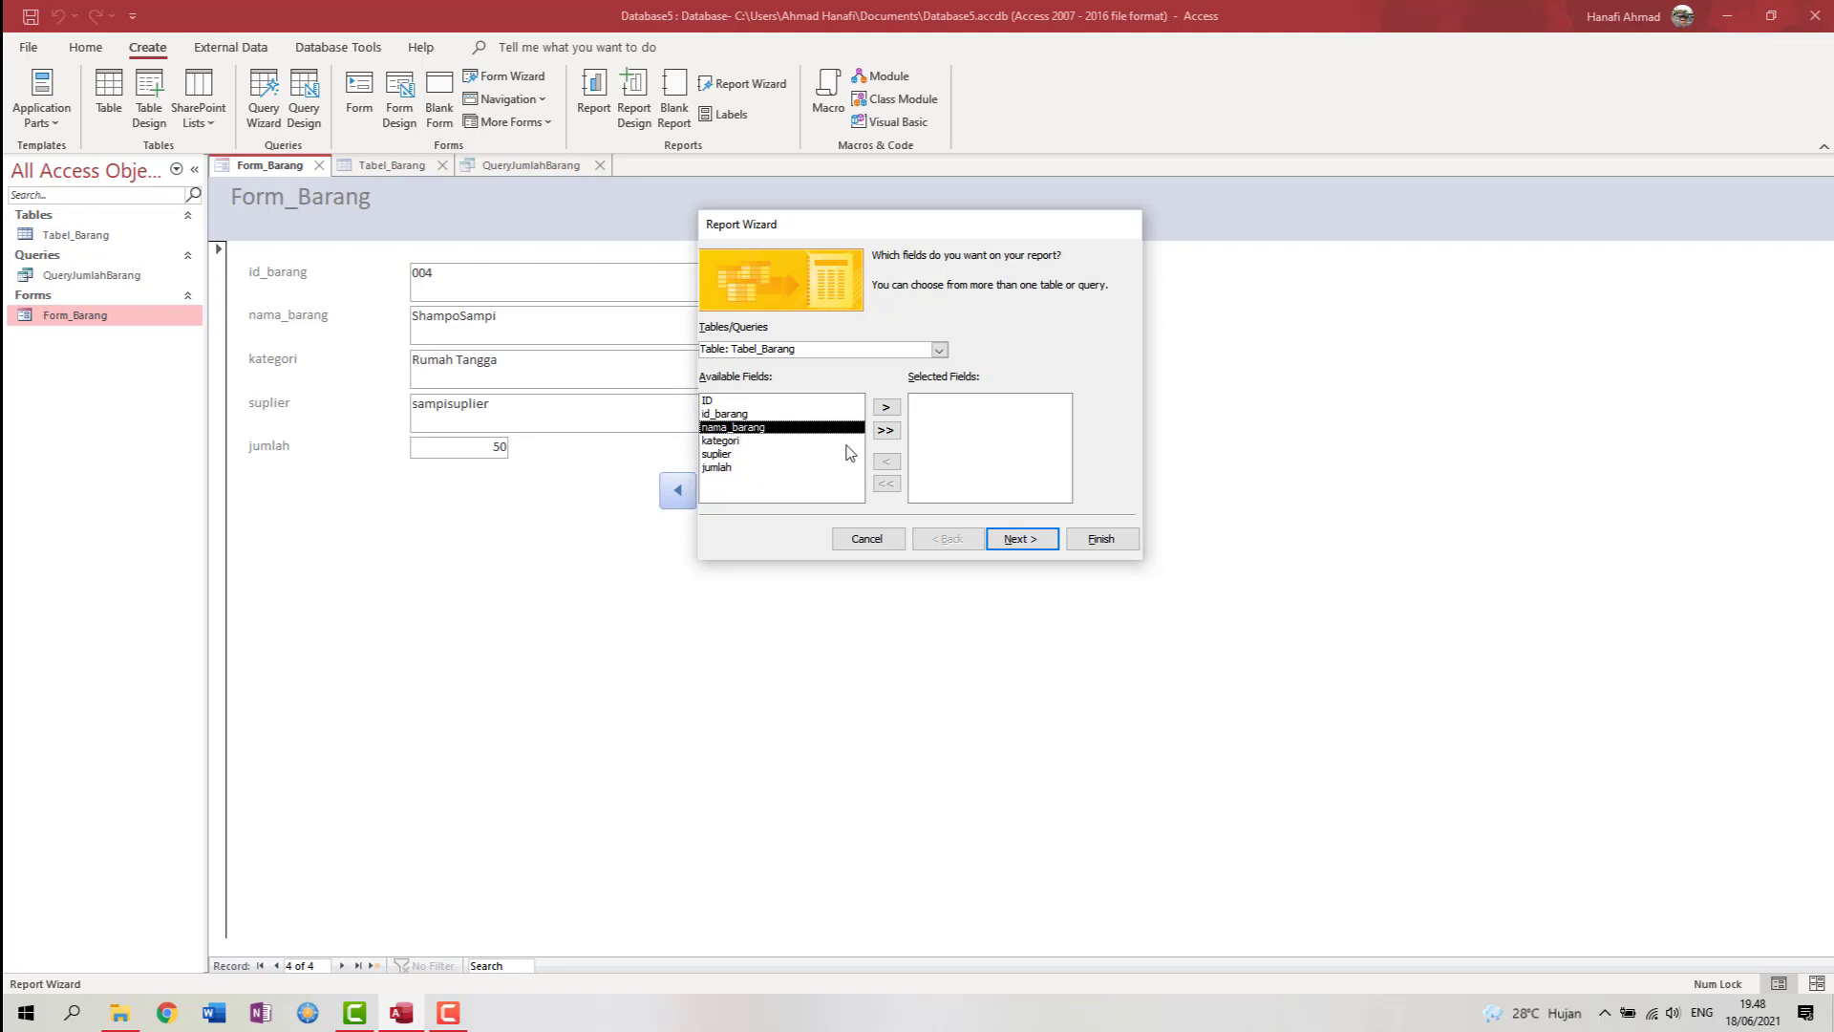
left_click(887, 407)
left_click(887, 407)
left_click(886, 408)
left_click(887, 407)
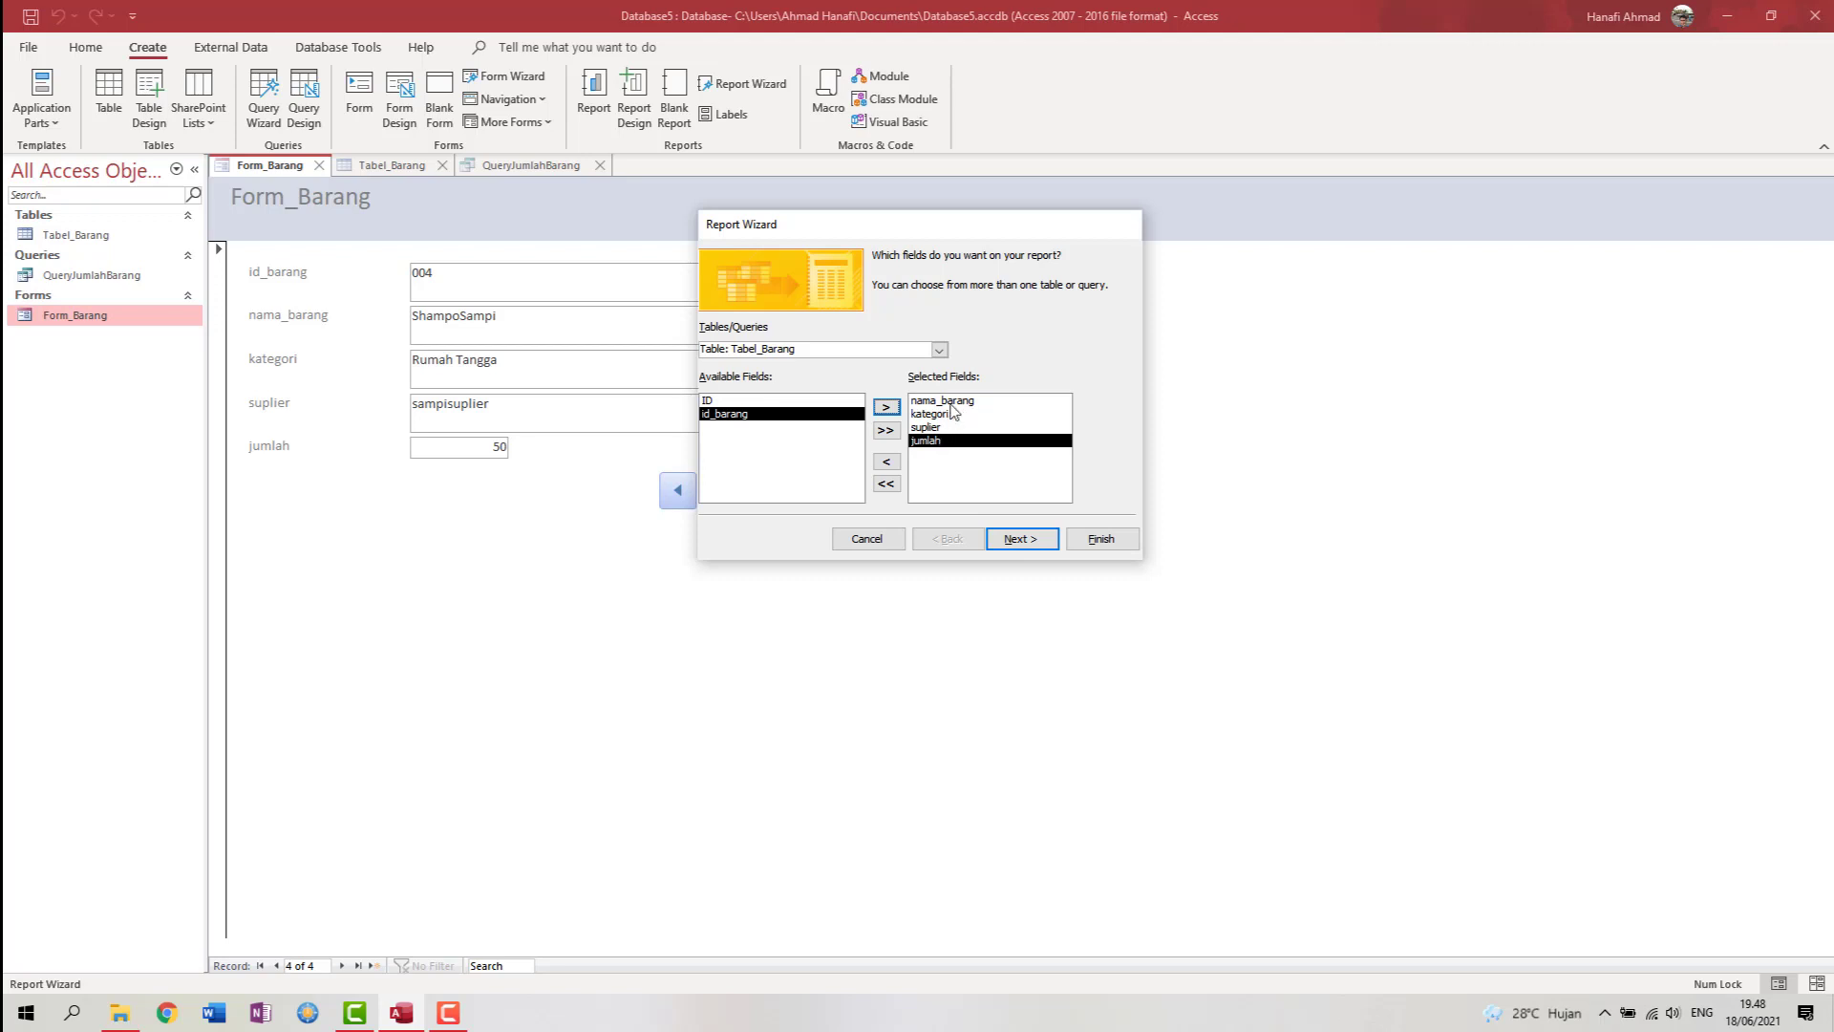
left_click(1041, 551)
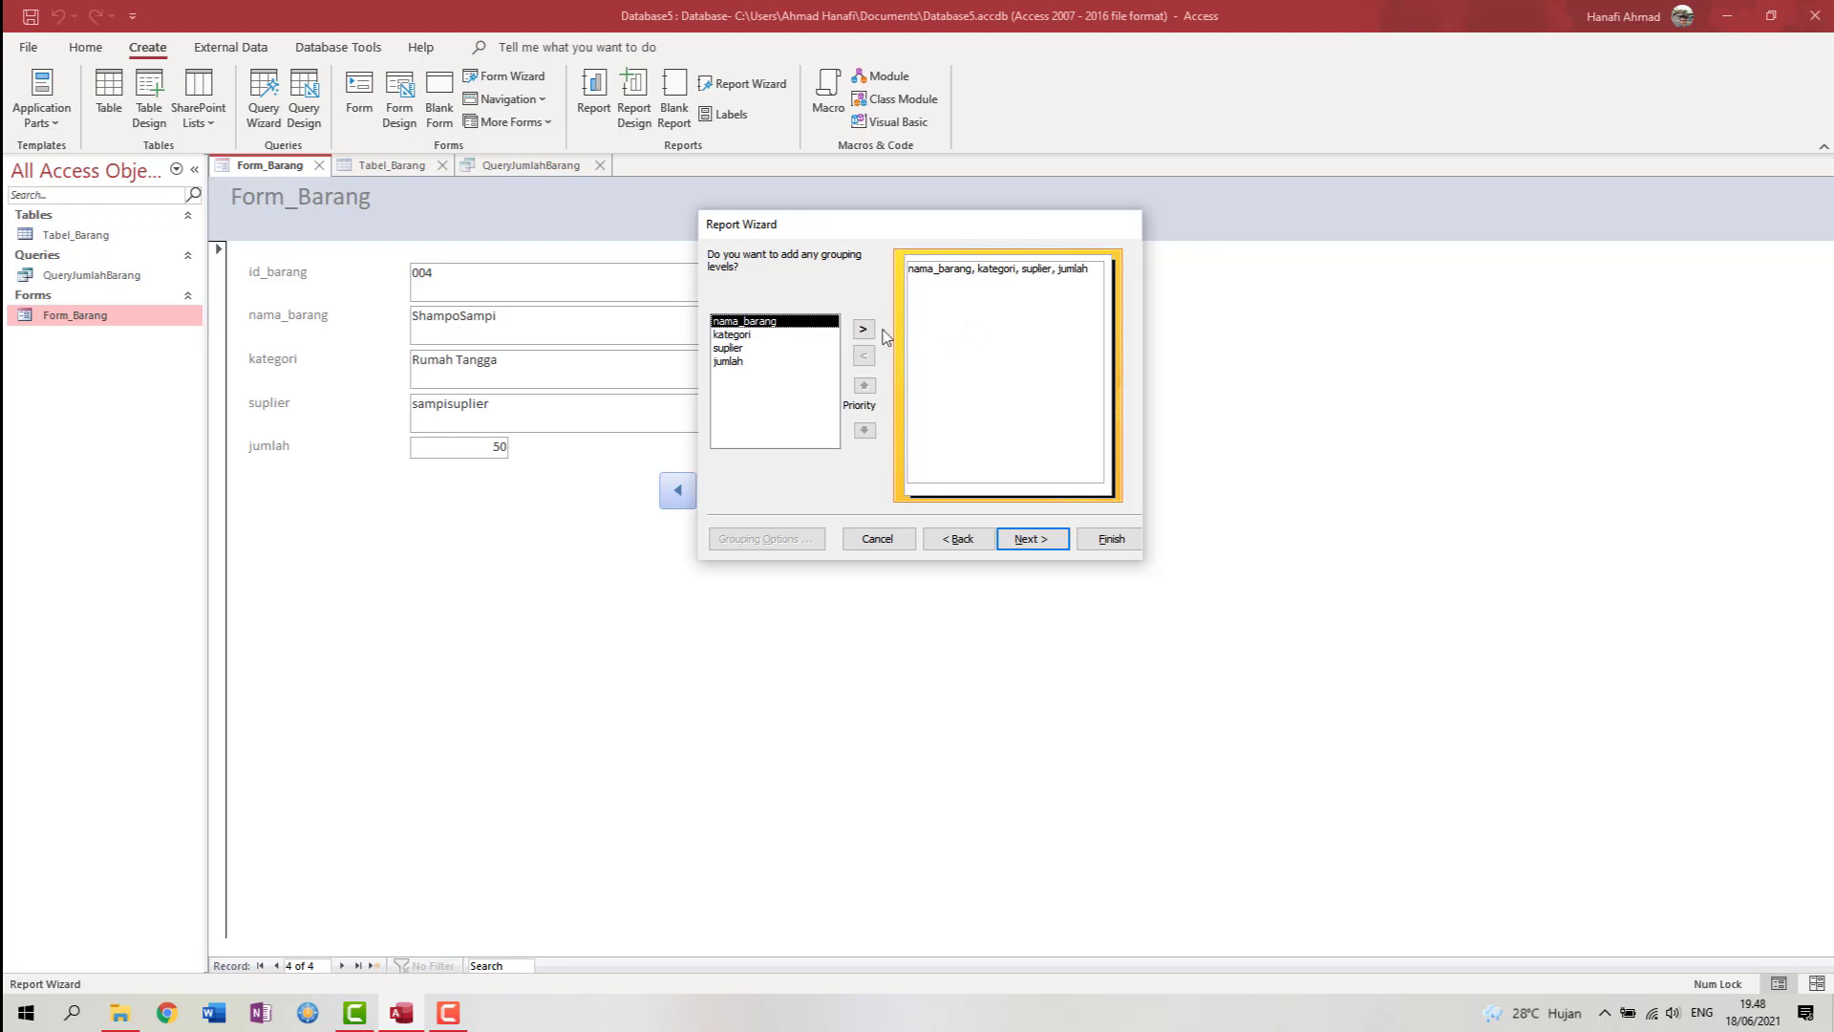
- Continue without adding any grouping level and set nama_barang as the report's first sort field
left_click(744, 337)
left_click(781, 324)
left_click(1052, 547)
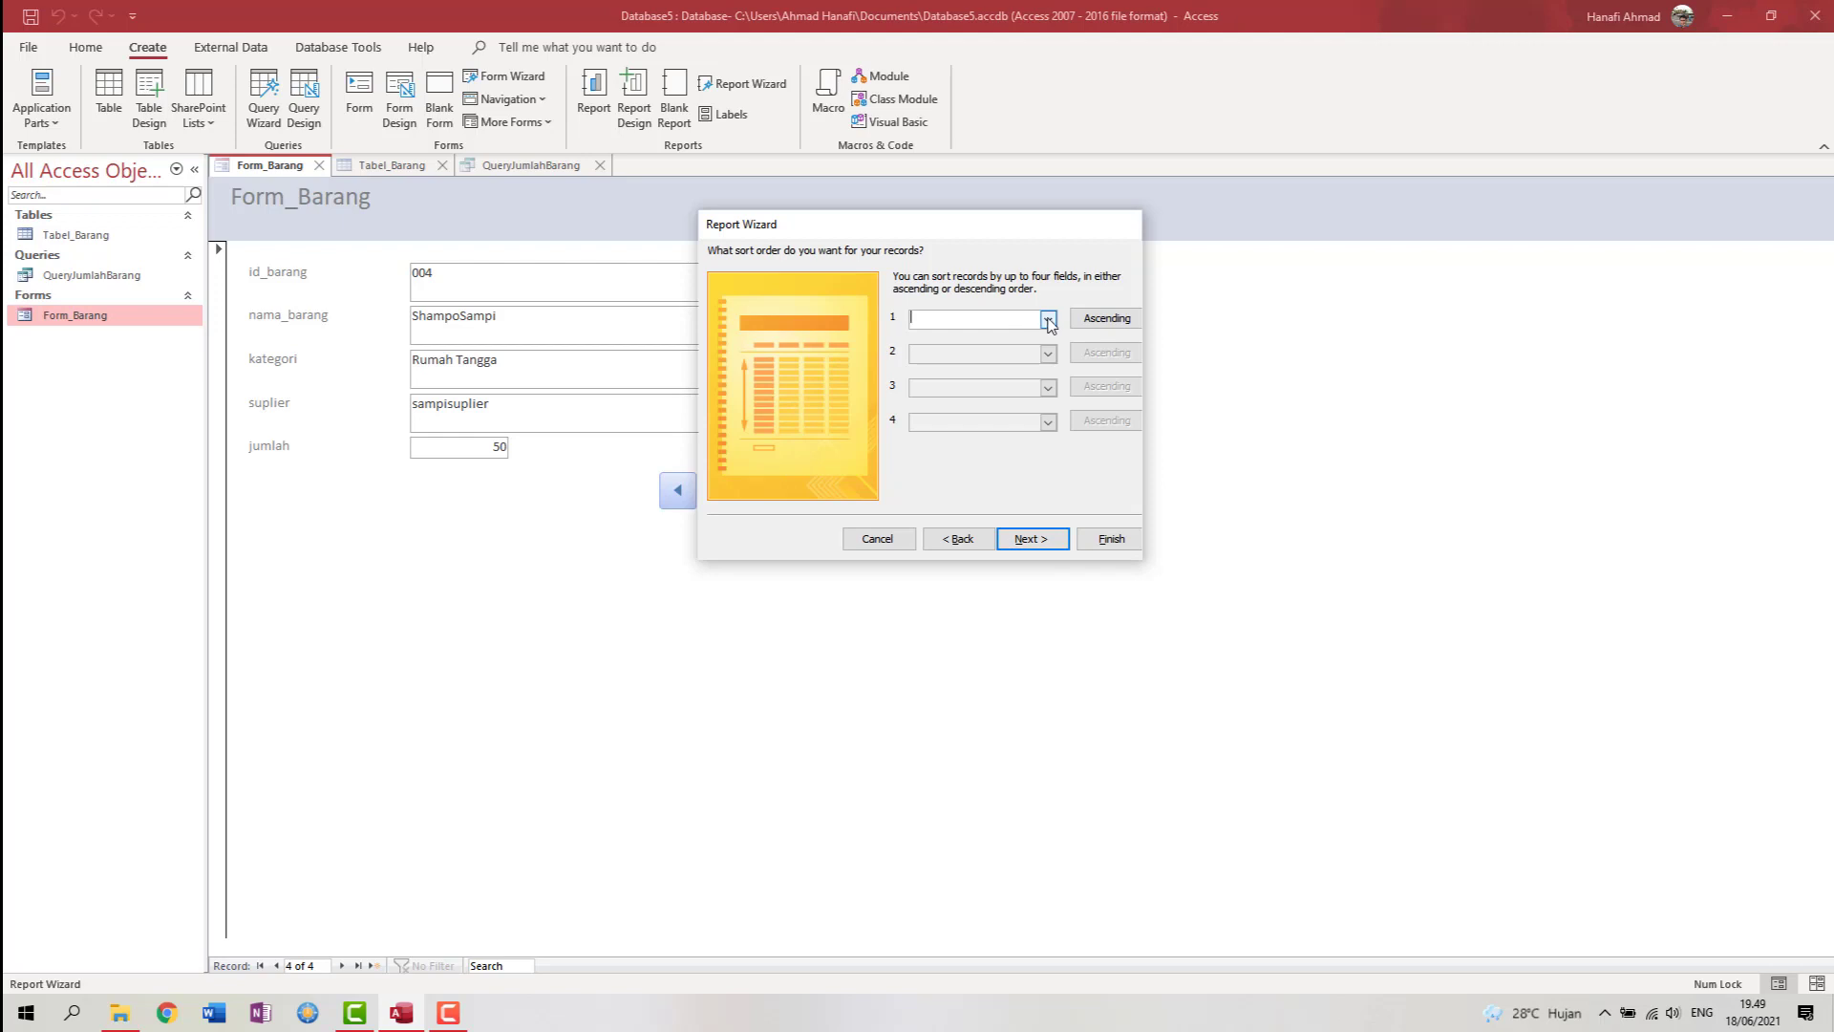
left_click(1049, 321)
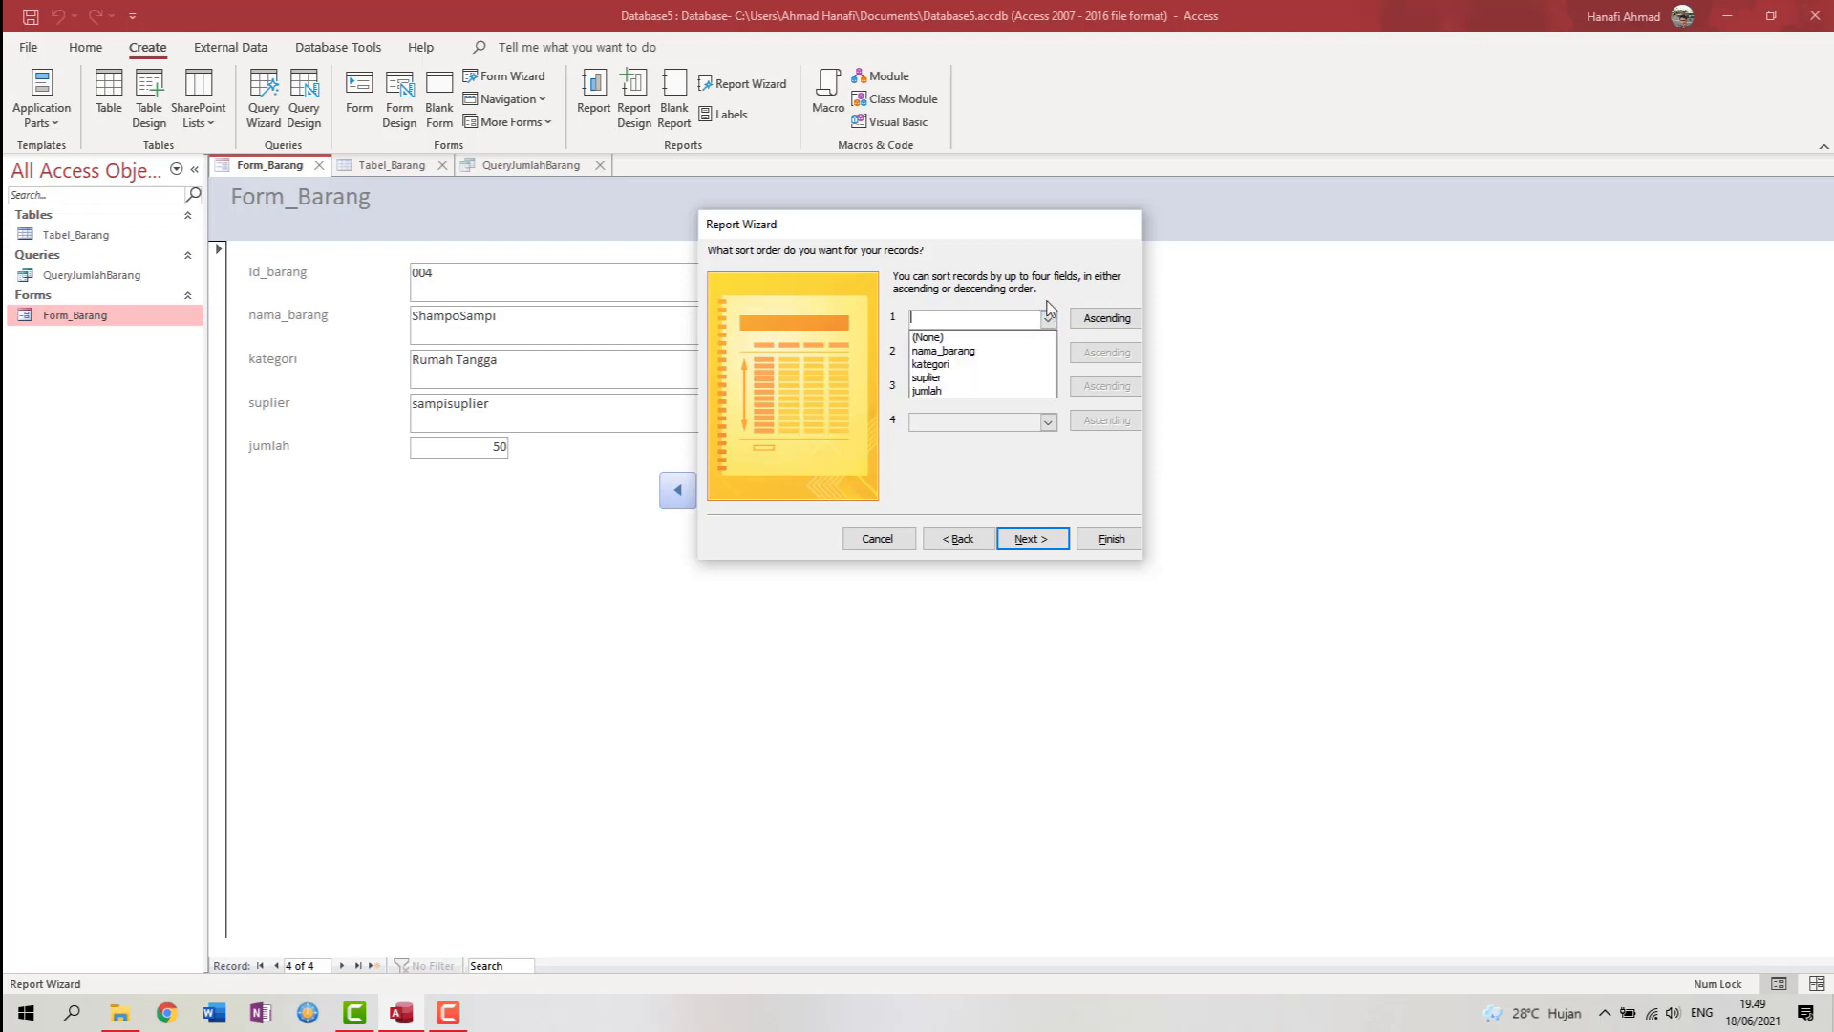
left_click(1048, 321)
left_click(1049, 321)
left_click(939, 352)
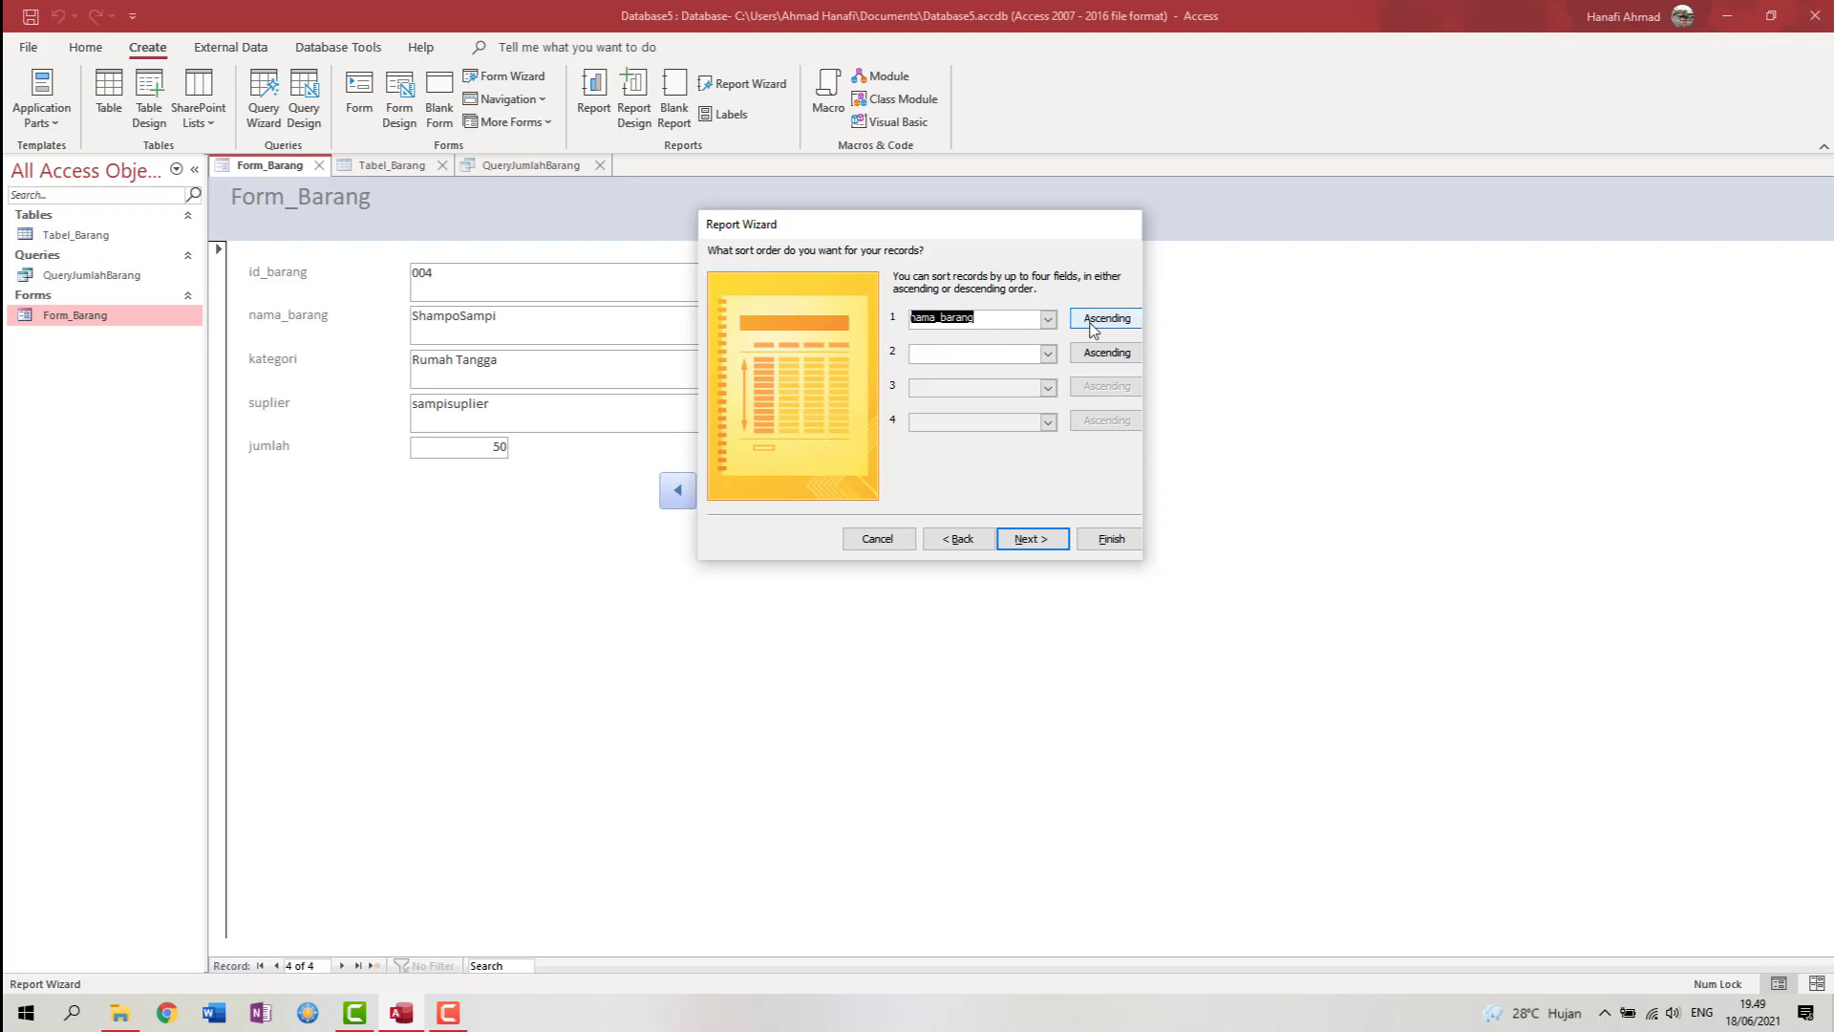